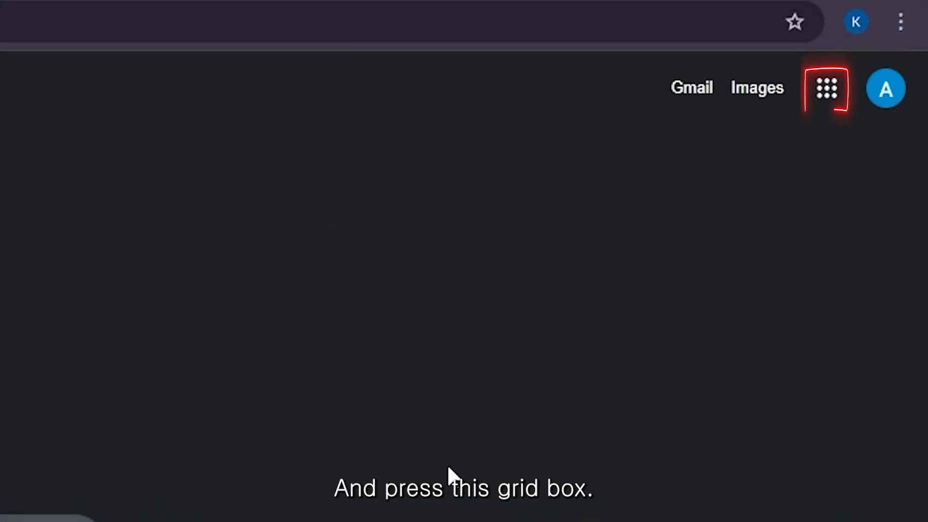
Create a blank document in Google Docs and dismiss the document tabs introduction
{"action": "left_click", "coordinate": [834, 105]}
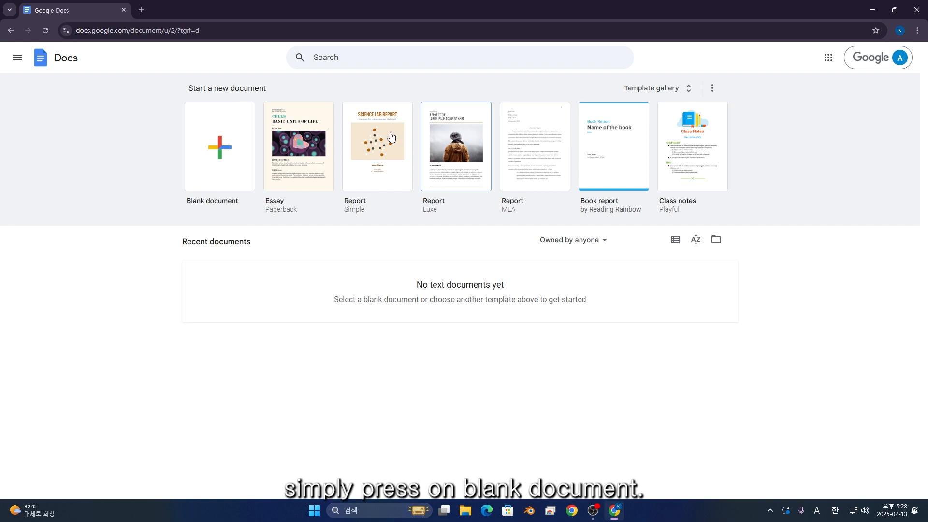
{"action": "left_click", "coordinate": [245, 171]}
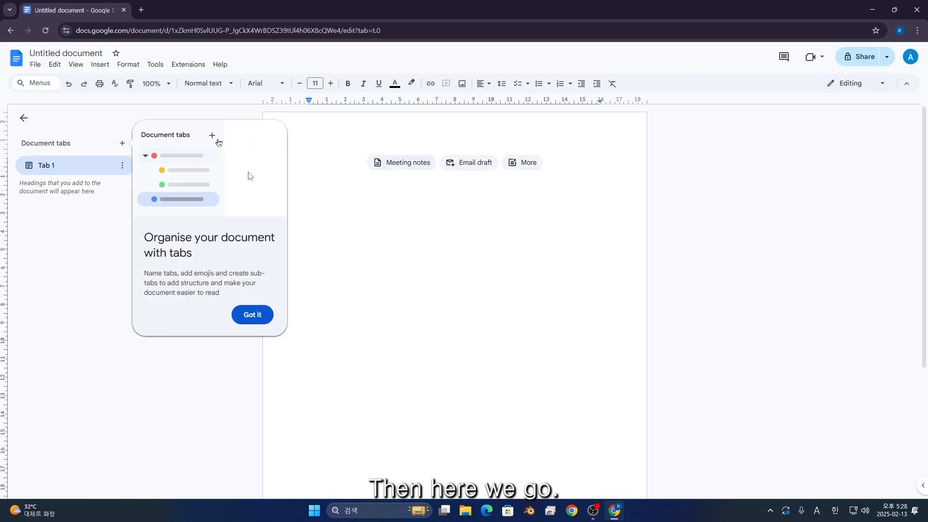
{"action": "left_click", "coordinate": [253, 315]}
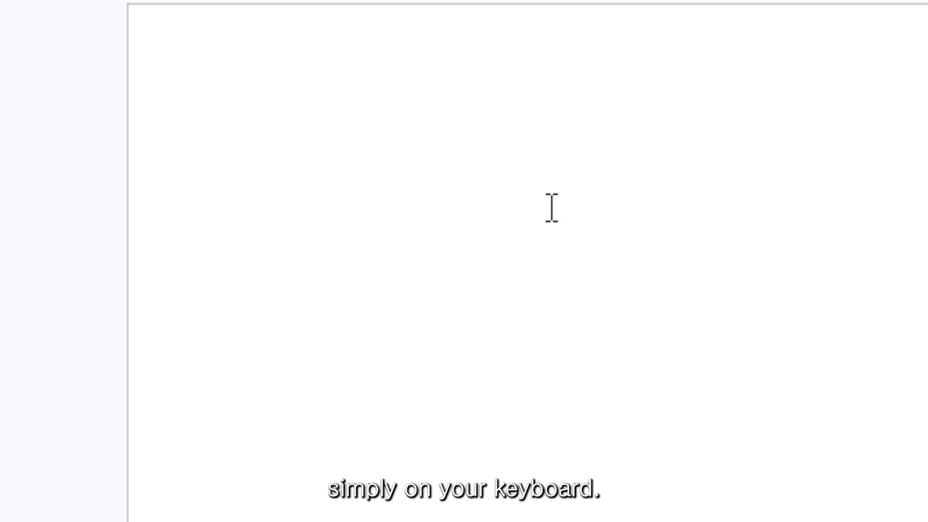
Write "Hello everyone" on the first line of the blank document
{"action": "type", "text": "Hello "}
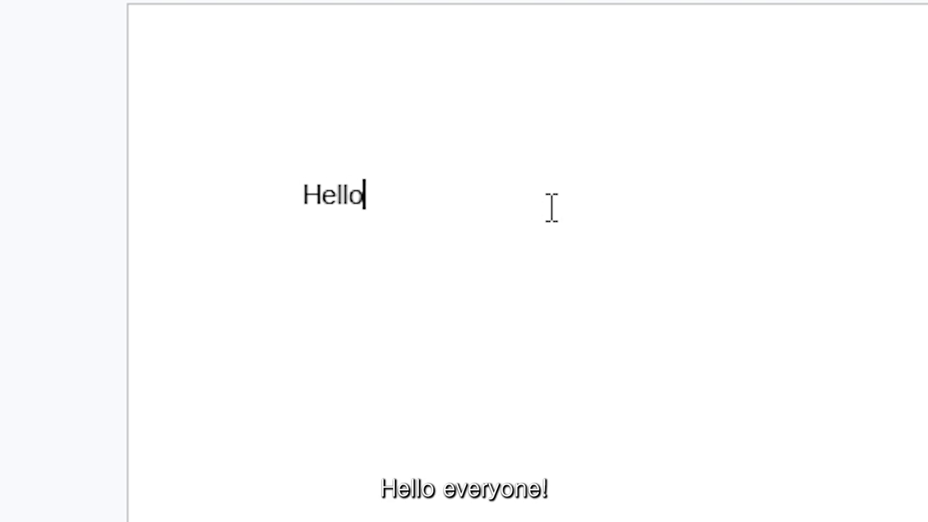
{"action": "type", "text": "everyone"}
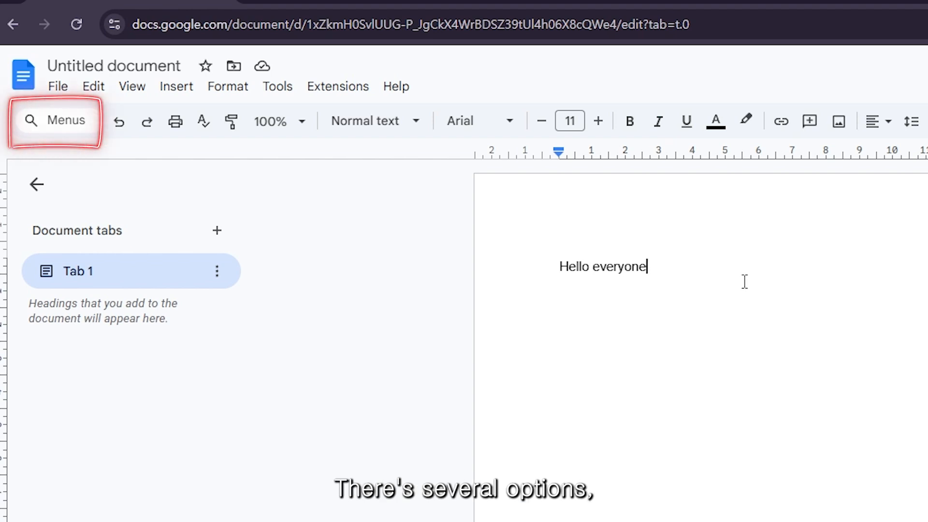
Search the document's commands for "Save", "Redo" and "Undo", and leave the search without running any of them
{"action": "left_click", "coordinate": [78, 119]}
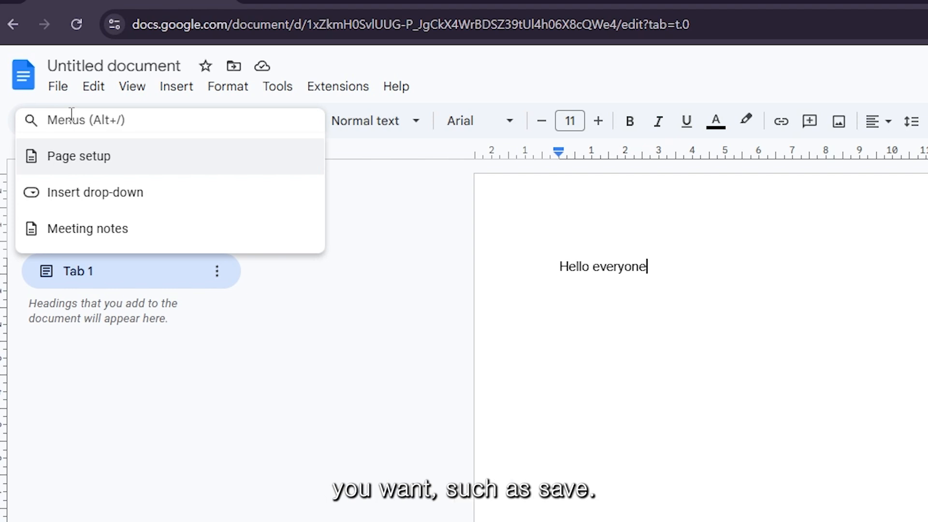
{"action": "type", "text": "Save"}
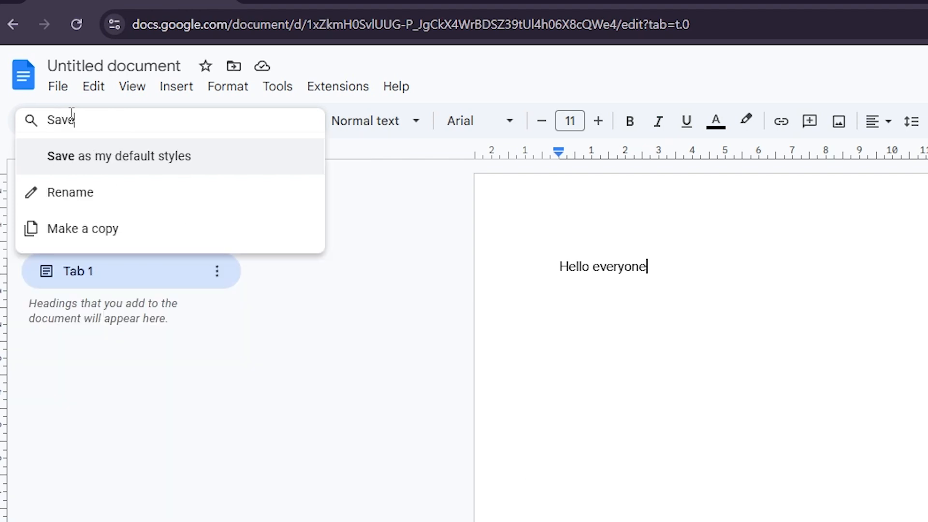
{"action": "double_click", "coordinate": [72, 120]}
{"action": "type", "text": "Redo"}
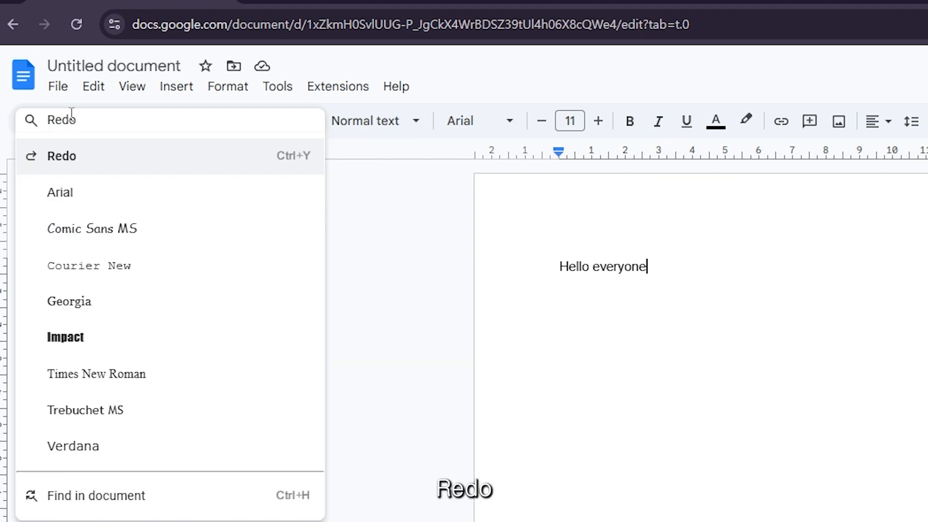
{"action": "double_click", "coordinate": [72, 117]}
{"action": "type", "text": "Undo"}
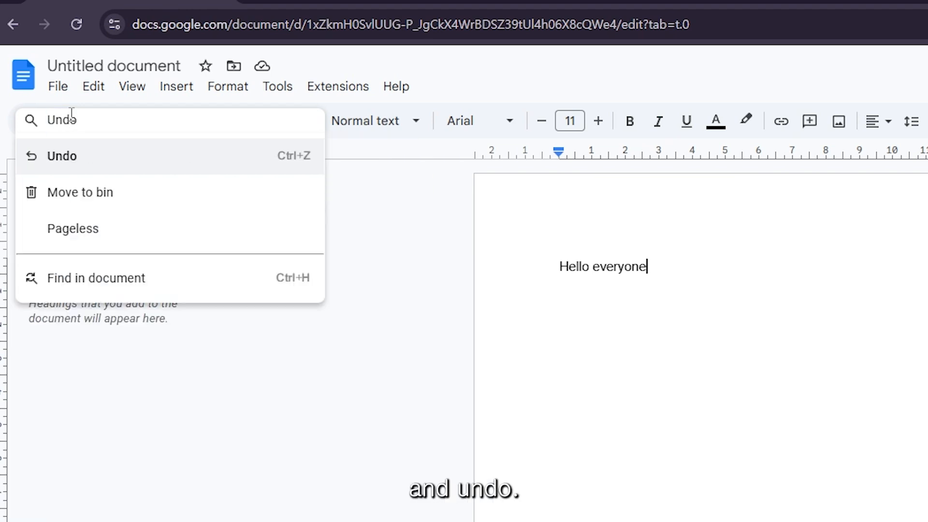
{"action": "double_click", "coordinate": [72, 116]}
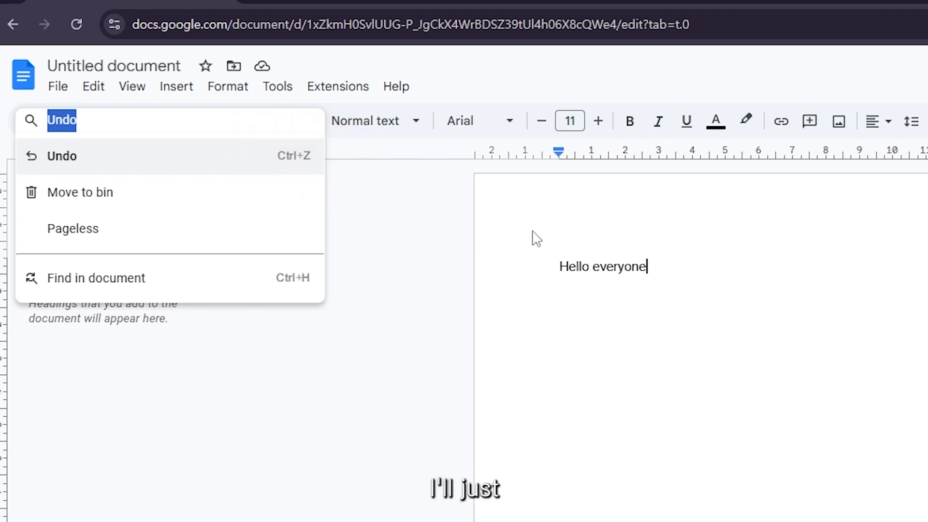
{"action": "left_click", "coordinate": [626, 75]}
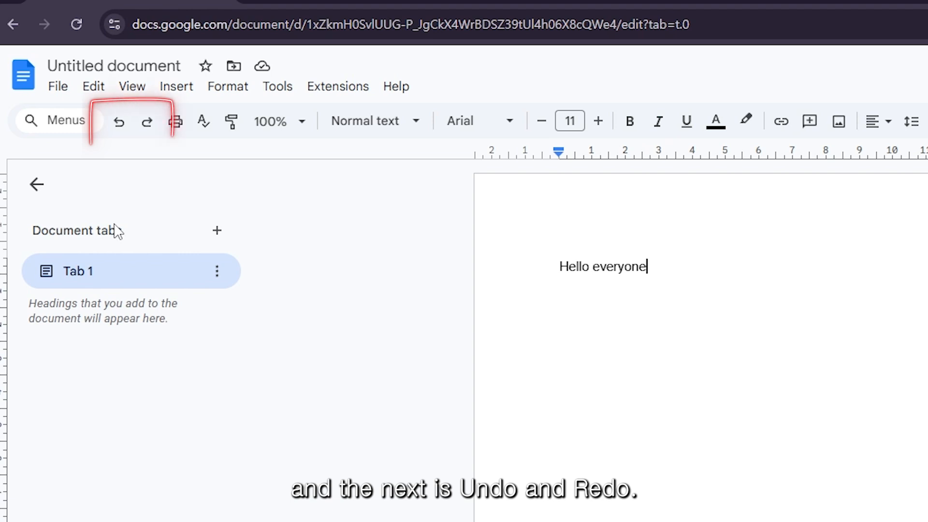
Undo the entry of "Hello everyone" and redo it to restore the text
{"action": "left_click", "coordinate": [119, 123]}
{"action": "left_click", "coordinate": [120, 123]}
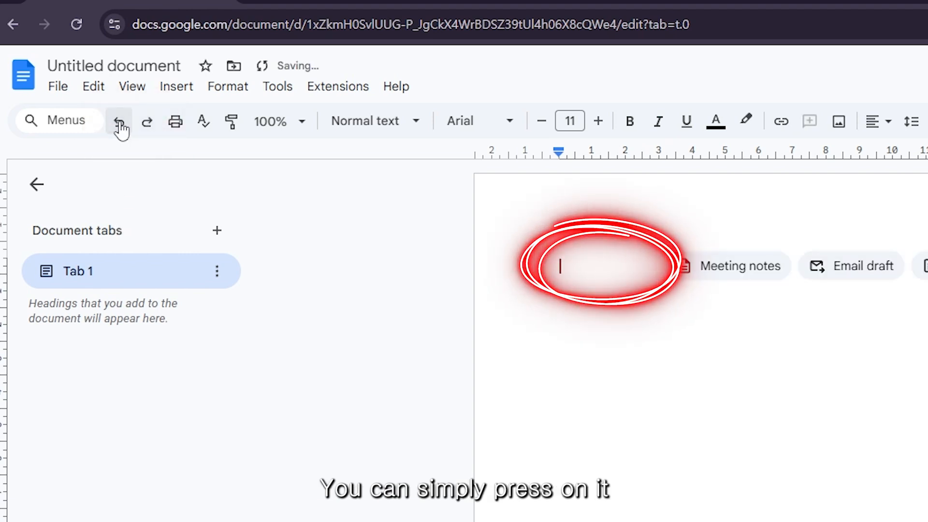
{"action": "left_click", "coordinate": [146, 122]}
{"action": "left_click", "coordinate": [146, 123]}
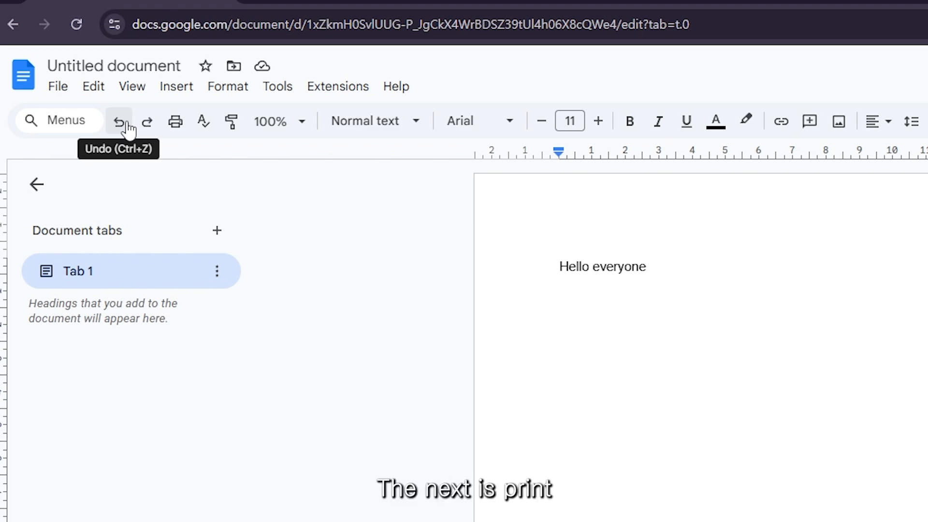
View the print preview of the document and close it without printing
{"action": "left_click", "coordinate": [176, 124]}
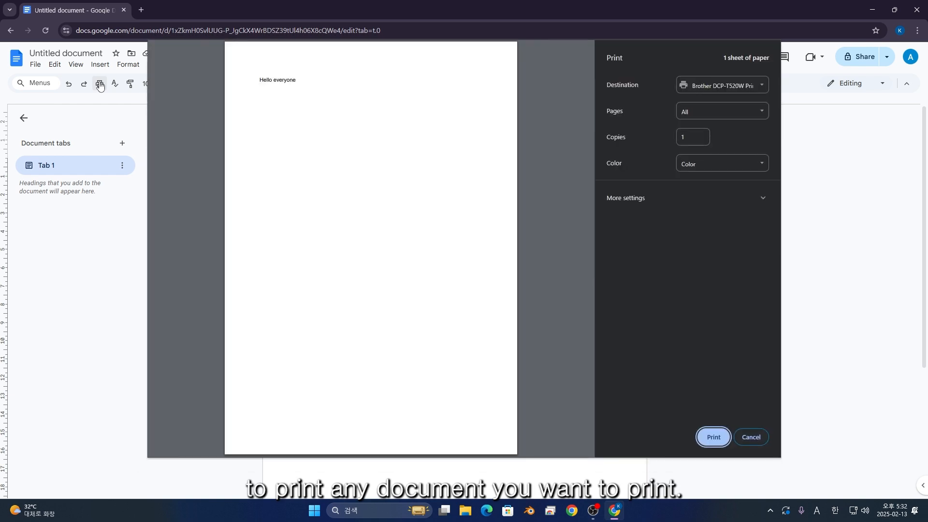
{"action": "left_click", "coordinate": [763, 439]}
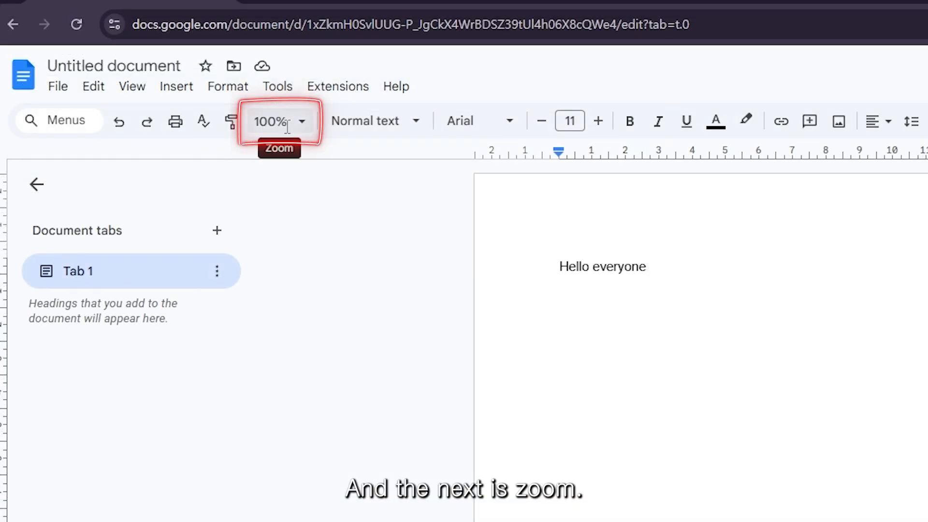
Try the page zoom at 200% and 50%, and set it to Fit
{"action": "left_click", "coordinate": [287, 127]}
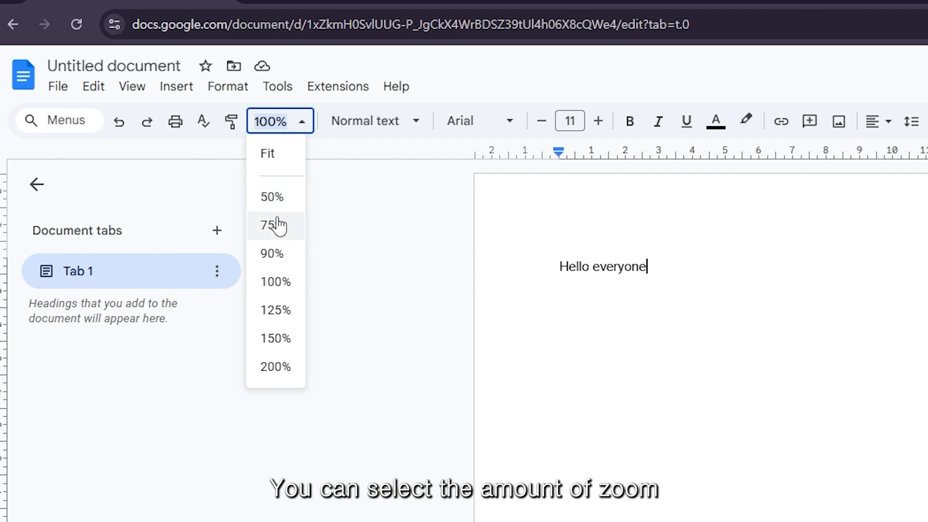
{"action": "left_click", "coordinate": [285, 367]}
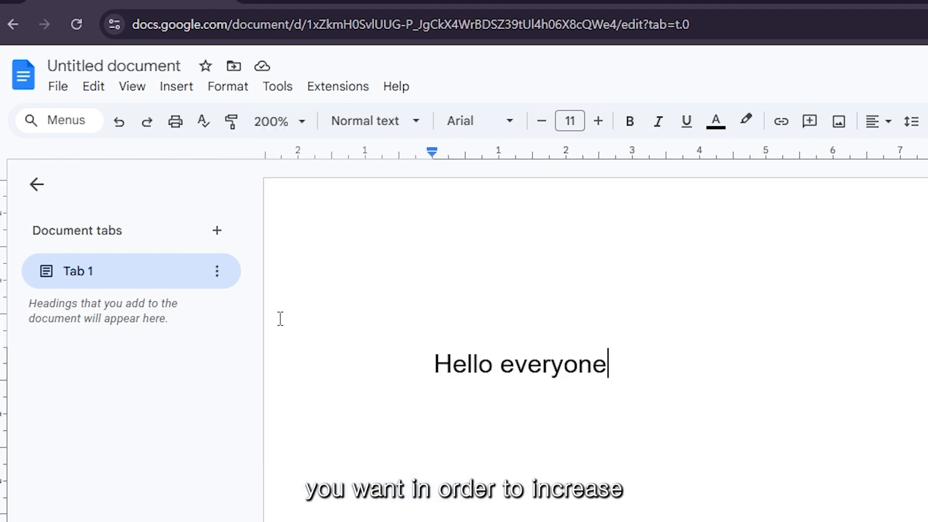
{"action": "left_click", "coordinate": [287, 127]}
{"action": "left_click", "coordinate": [278, 198]}
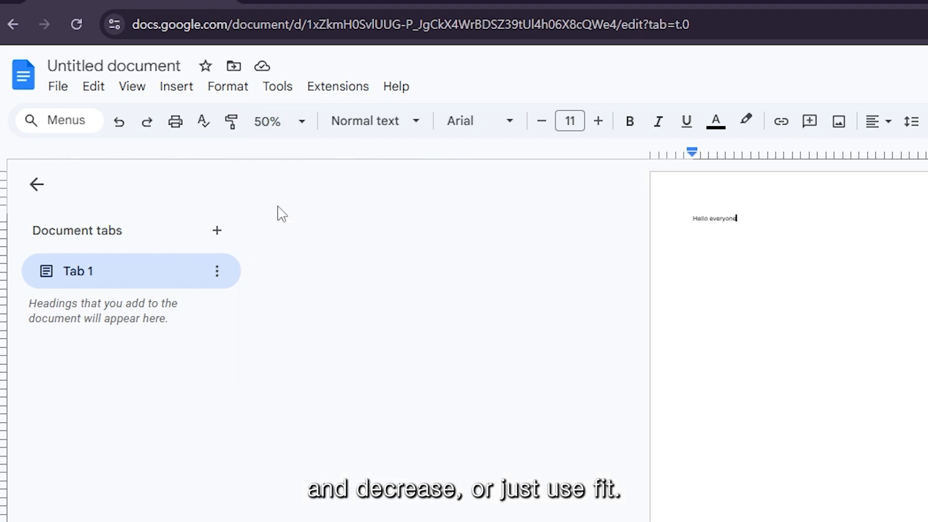
{"action": "left_click", "coordinate": [302, 125]}
{"action": "left_click", "coordinate": [279, 160]}
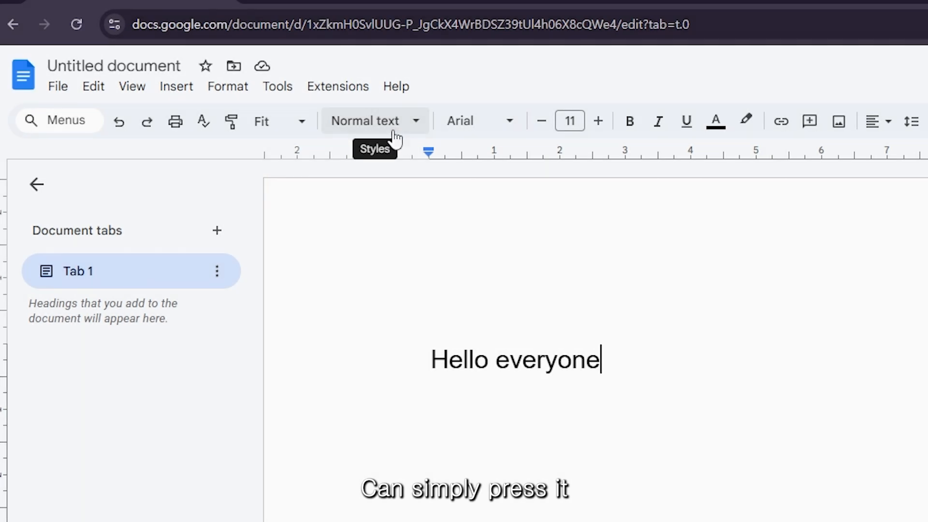
Look through the available paragraph styles and fonts without applying any of them
{"action": "left_click", "coordinate": [393, 133]}
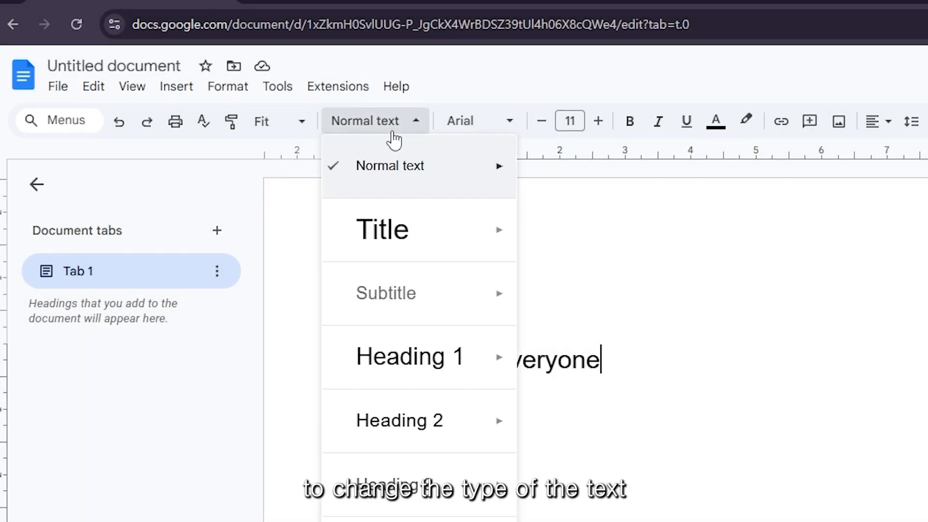
{"action": "mouse_move", "coordinate": [396, 172]}
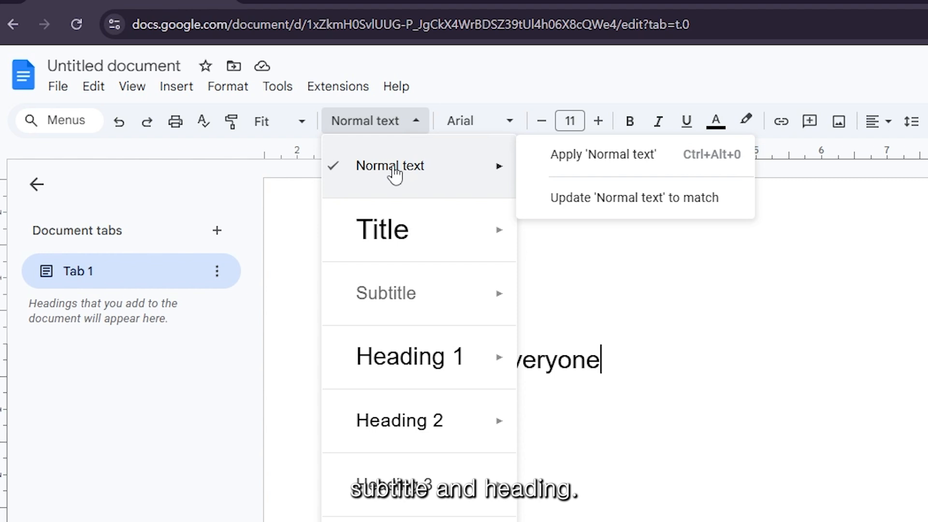
{"action": "left_click", "coordinate": [465, 87]}
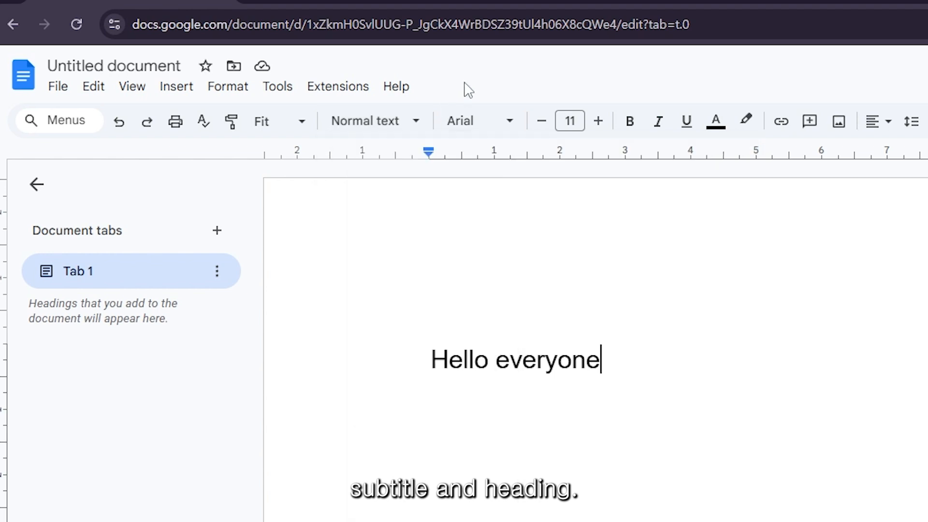
{"action": "left_click", "coordinate": [478, 122]}
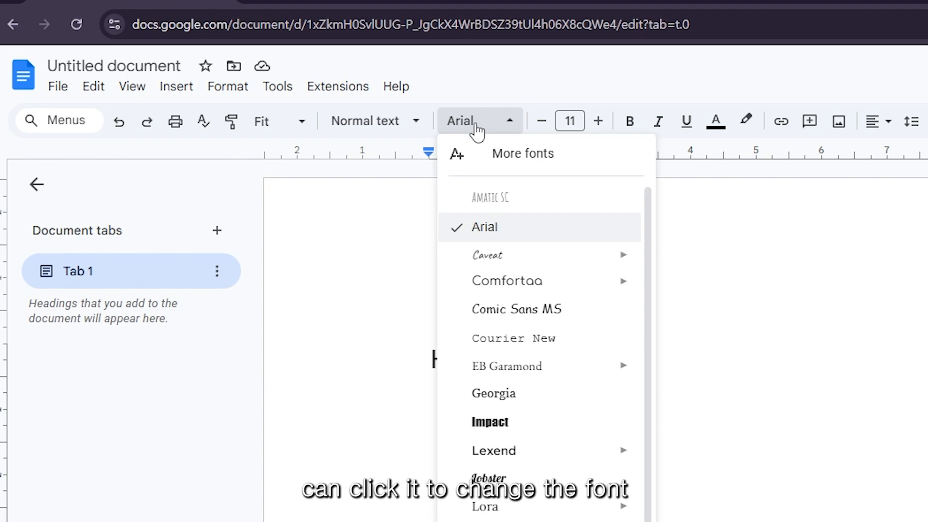
{"action": "left_click", "coordinate": [449, 131]}
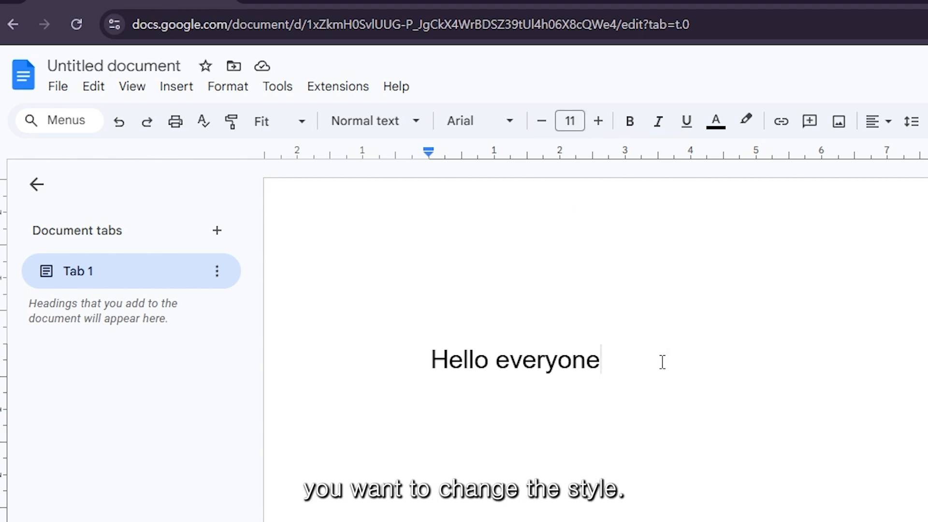
Select the "Hello everyone" text and increase its font size step by step to 27
{"action": "left_click_drag", "start_coordinate": [636, 366], "coordinate": [344, 366]}
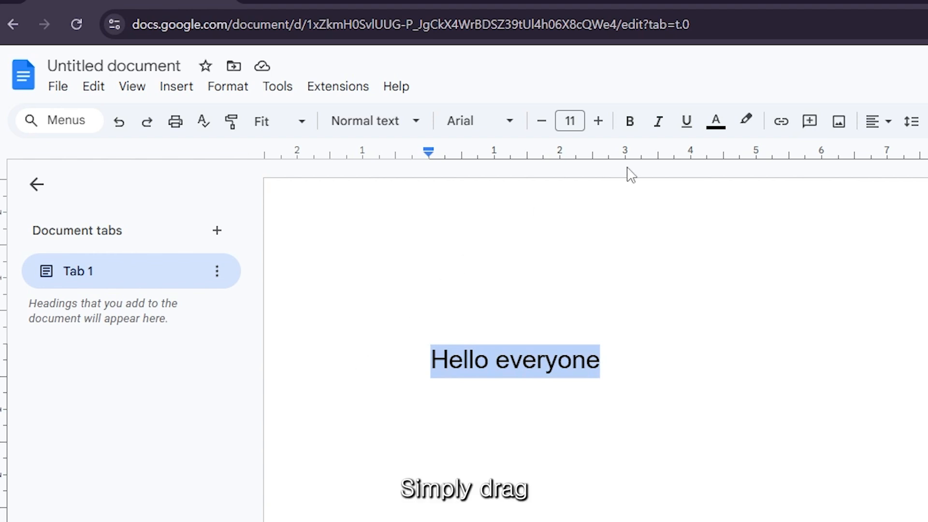
{"action": "left_click", "coordinate": [602, 122]}
{"action": "left_click", "coordinate": [602, 121]}
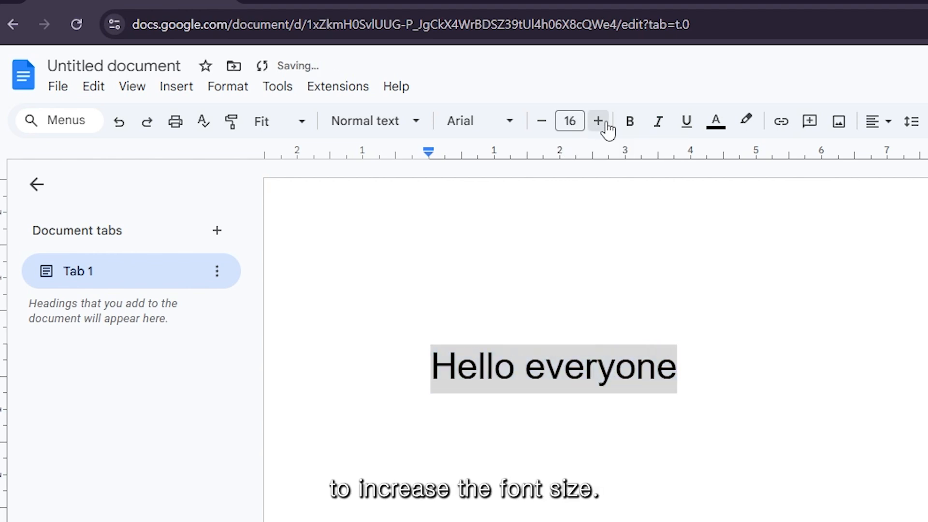
{"action": "left_click", "coordinate": [602, 122]}
{"action": "left_click", "coordinate": [602, 122]}
{"action": "left_click", "coordinate": [604, 126]}
{"action": "left_click", "coordinate": [605, 125]}
{"action": "left_click", "coordinate": [604, 126]}
{"action": "left_click", "coordinate": [604, 126]}
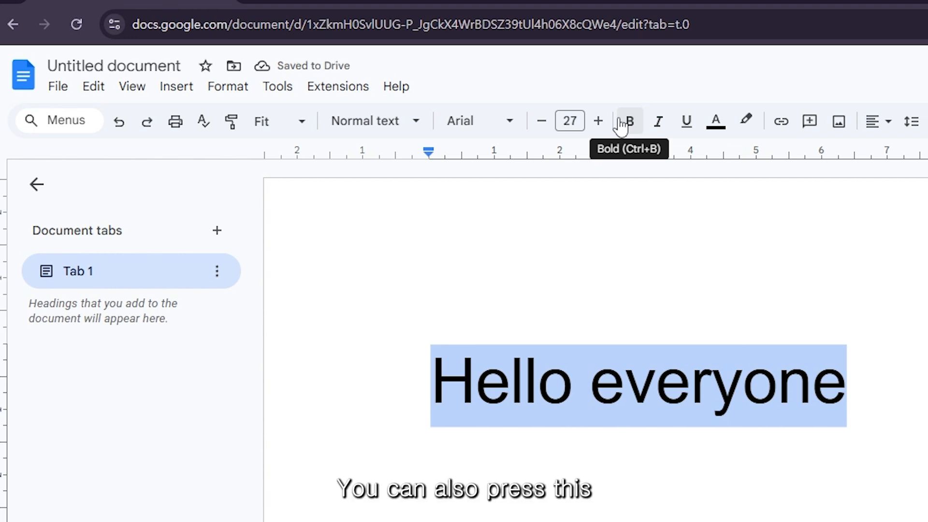
Reduce the font size of "Hello everyone" step by step to 22
{"action": "left_click", "coordinate": [545, 124]}
{"action": "left_click", "coordinate": [545, 124]}
{"action": "left_click", "coordinate": [544, 123]}
{"action": "left_click", "coordinate": [545, 124]}
{"action": "left_click", "coordinate": [545, 123]}
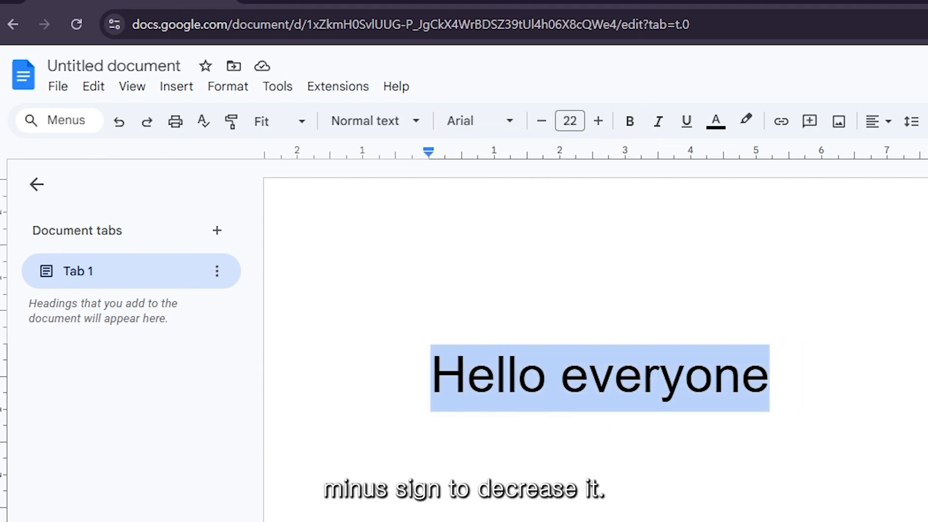
Set the font size of the selected "Hello everyone" text directly to 25
{"action": "left_click", "coordinate": [575, 121]}
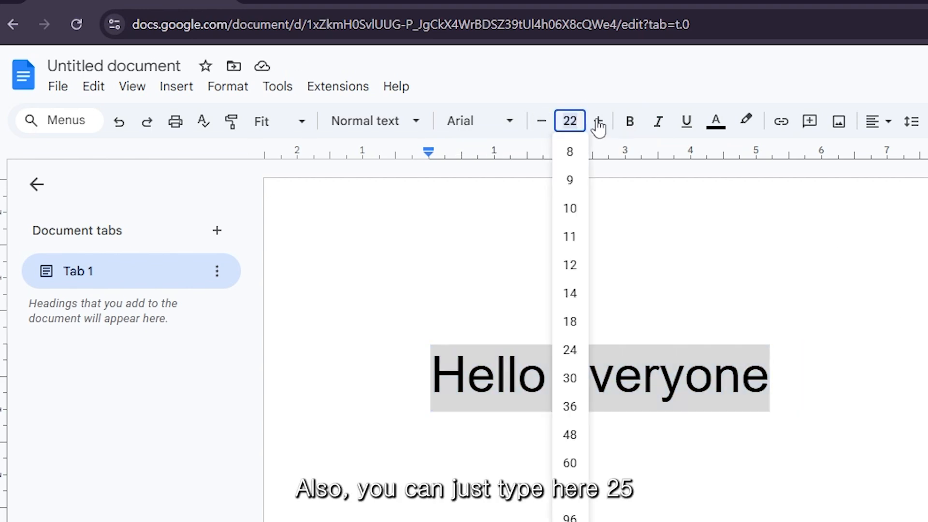
{"action": "type", "text": "25"}
{"action": "key", "text": "Return"}
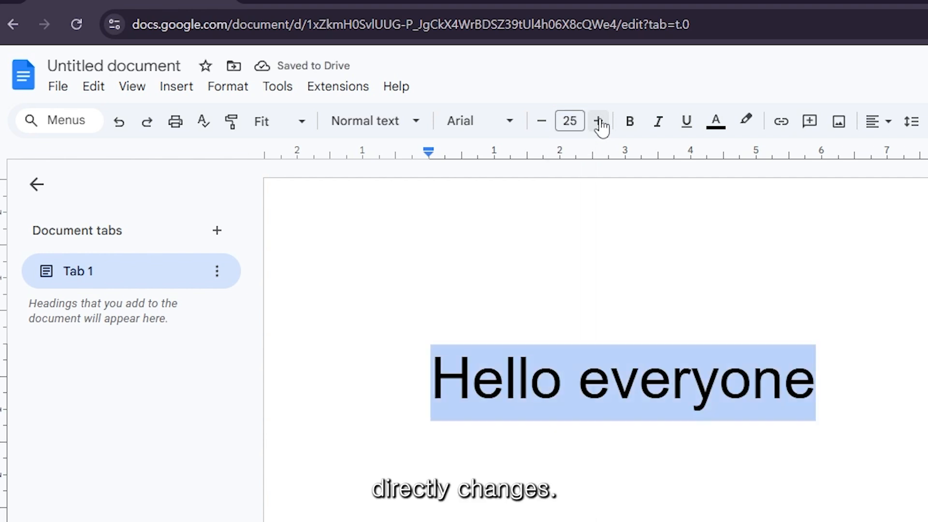
Try bold and italic formatting on the selected "Hello everyone" text and remove both again
{"action": "left_click", "coordinate": [630, 123]}
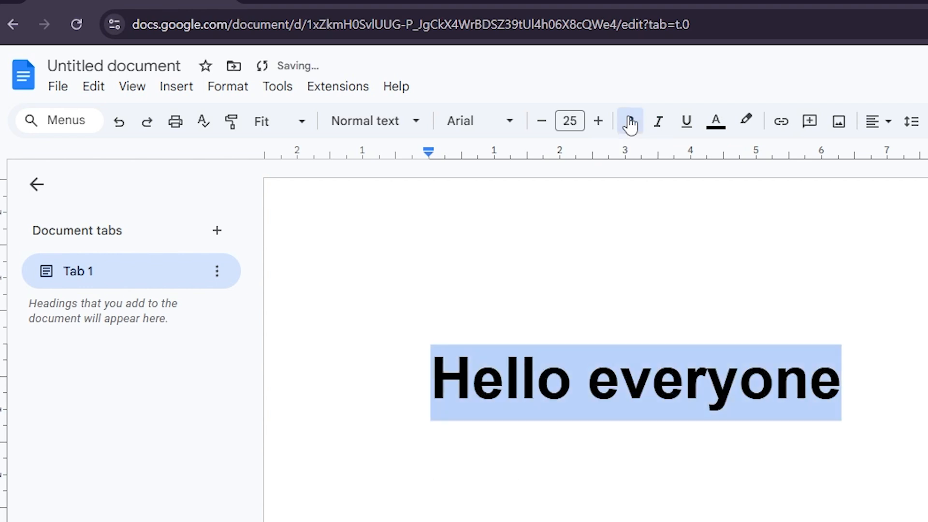
{"action": "left_click", "coordinate": [630, 124]}
{"action": "left_click", "coordinate": [631, 124]}
{"action": "left_click", "coordinate": [630, 123]}
{"action": "key", "text": "ctrl+b"}
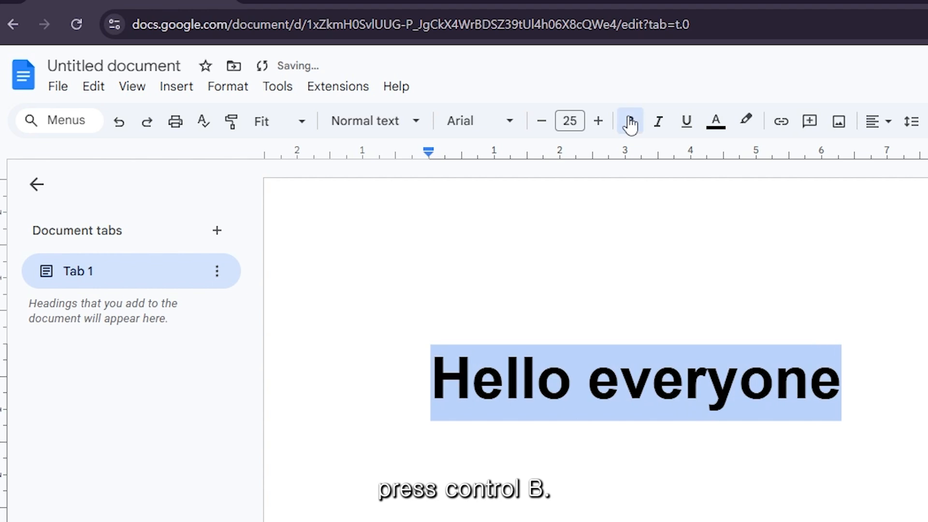
{"action": "key", "text": "ctrl+b"}
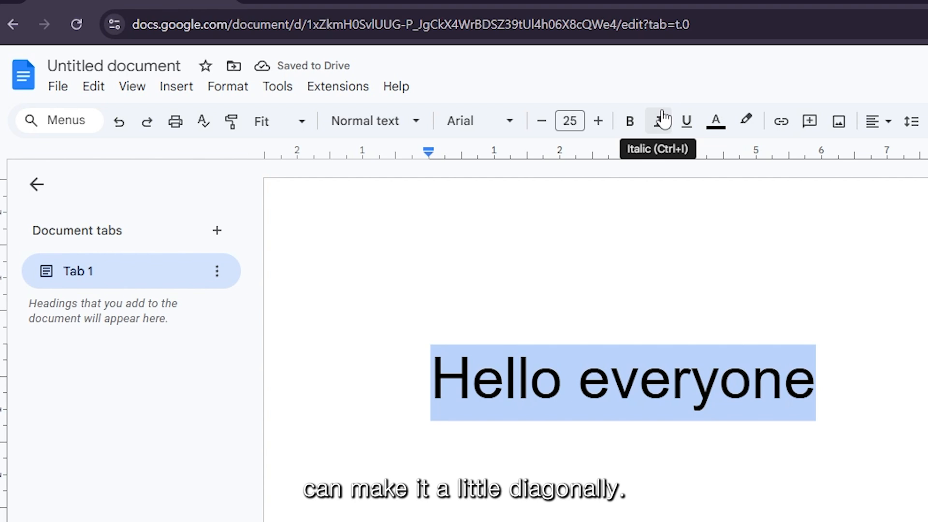
{"action": "left_click", "coordinate": [661, 120]}
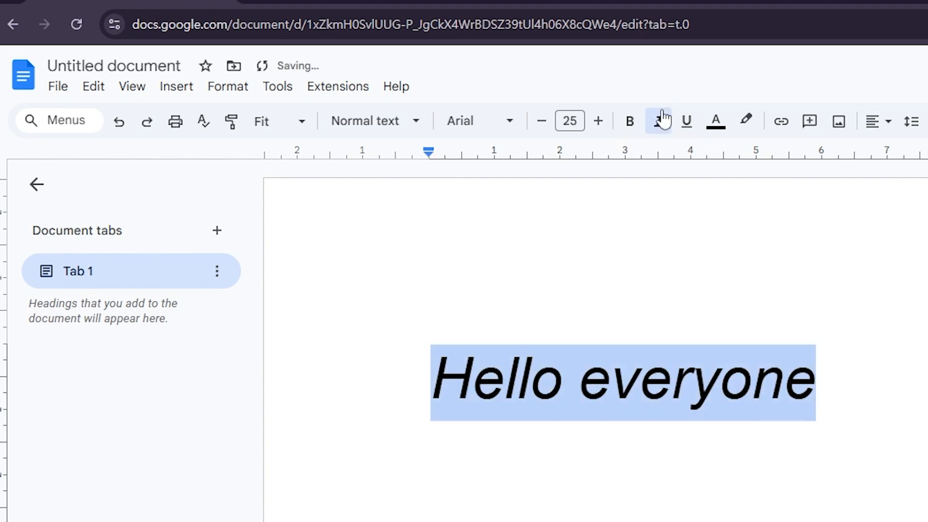
{"action": "left_click", "coordinate": [663, 118]}
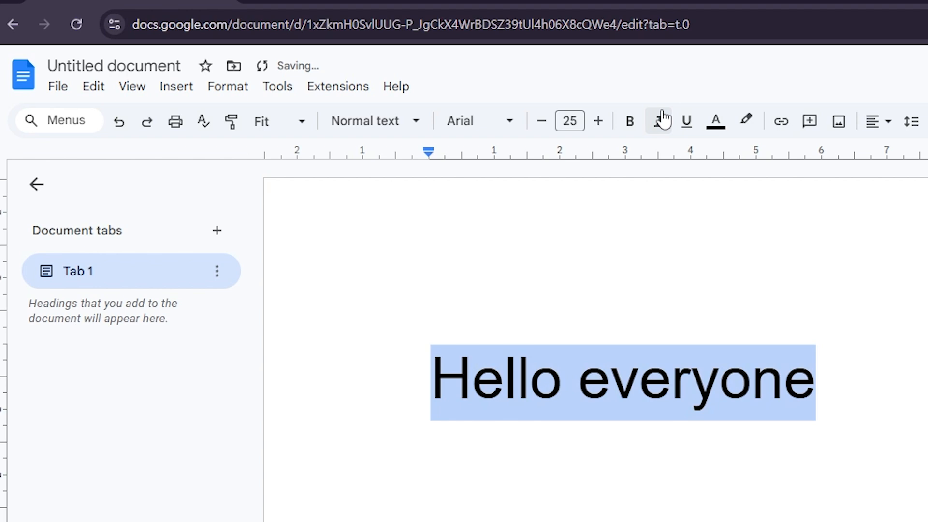
Try italic and underline formatting on the selected "Hello everyone" text and remove each one again
{"action": "left_click", "coordinate": [663, 118]}
{"action": "left_click", "coordinate": [663, 119]}
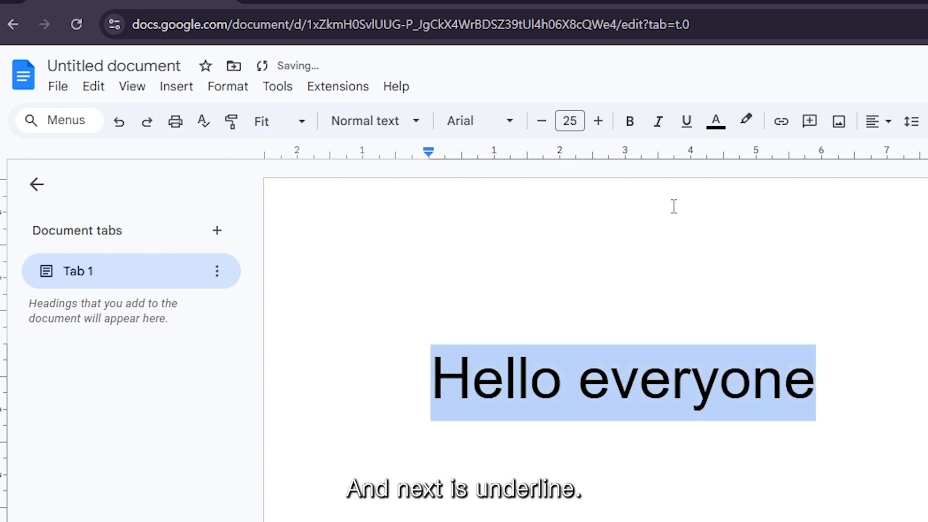
{"action": "left_click", "coordinate": [687, 122]}
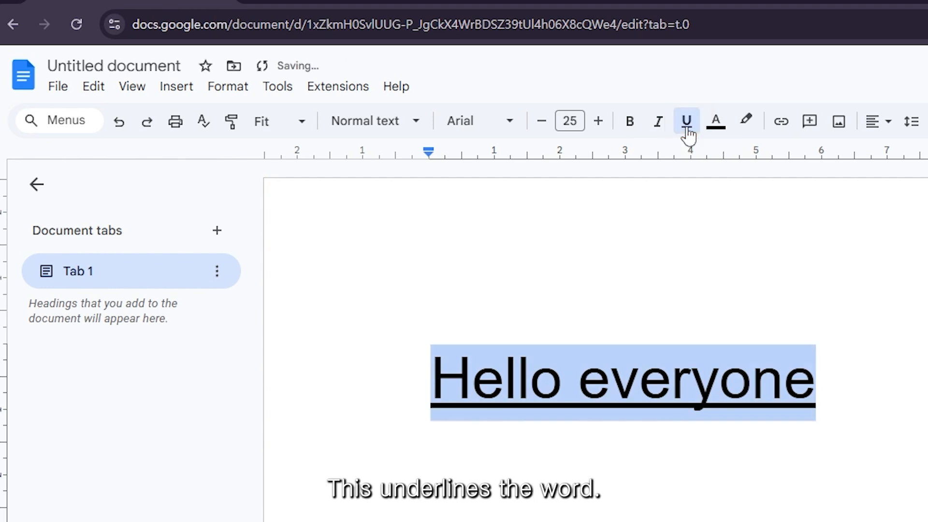
{"action": "left_click", "coordinate": [687, 122]}
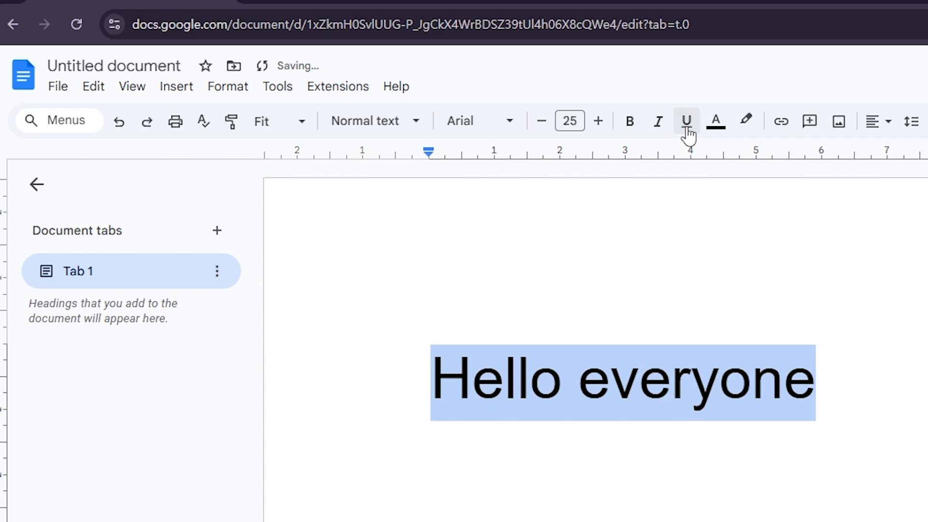
{"action": "left_click", "coordinate": [688, 122]}
{"action": "left_click", "coordinate": [687, 122]}
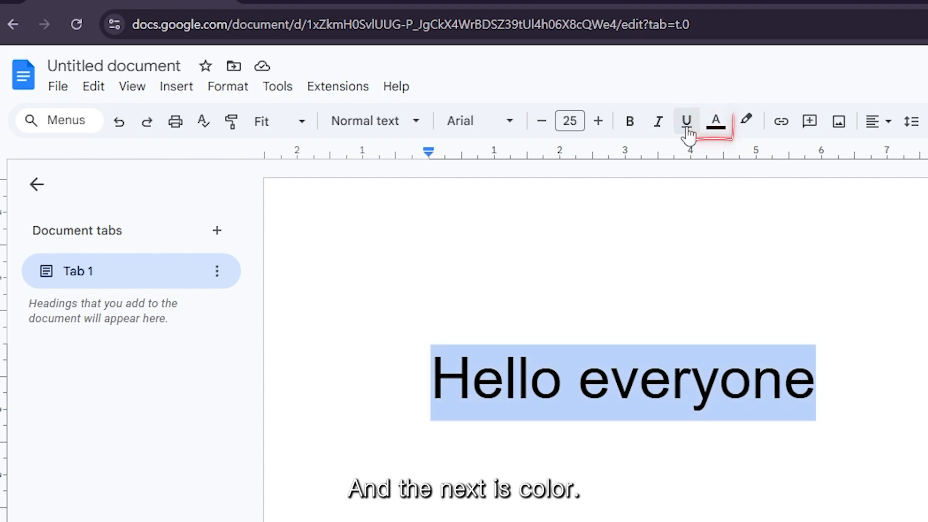
Change the text color of "Hello everyone" to red, purple and finally dark green
{"action": "left_click", "coordinate": [716, 124]}
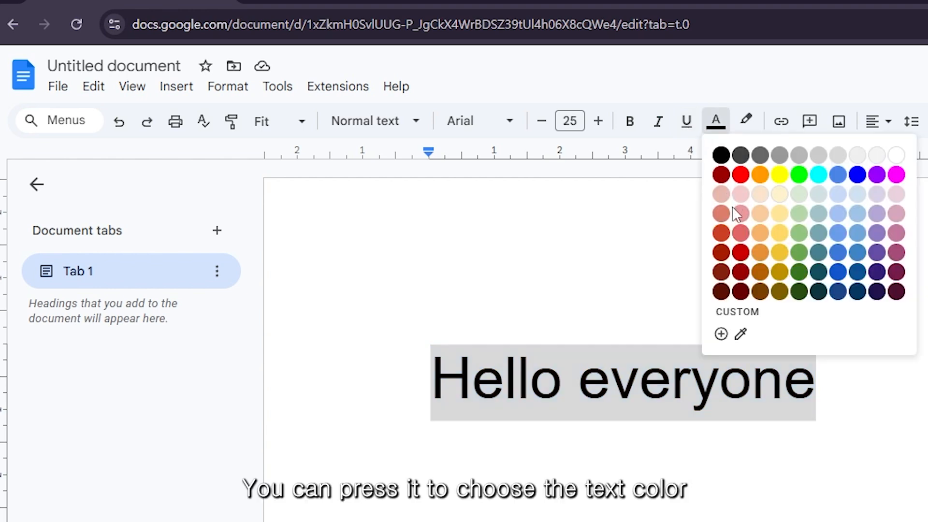
{"action": "left_click", "coordinate": [741, 253]}
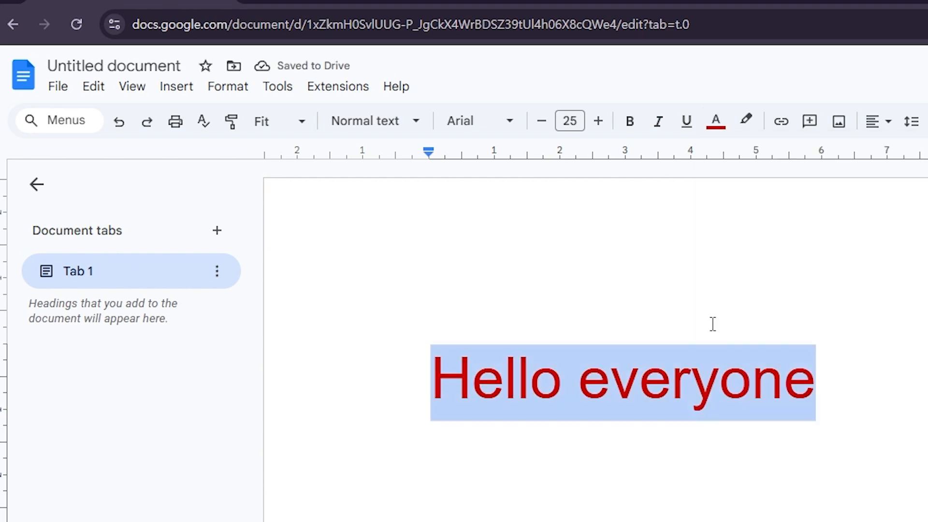
{"action": "left_click", "coordinate": [717, 117]}
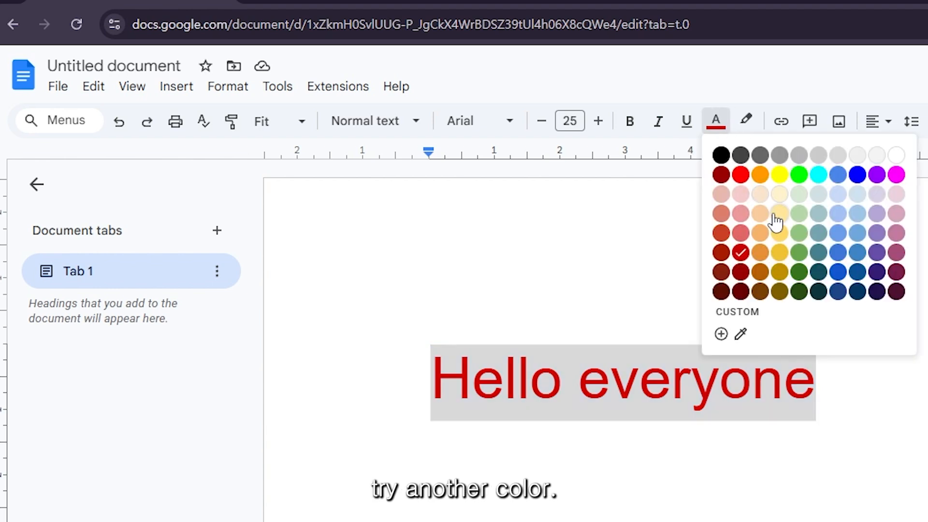
{"action": "left_click", "coordinate": [878, 240]}
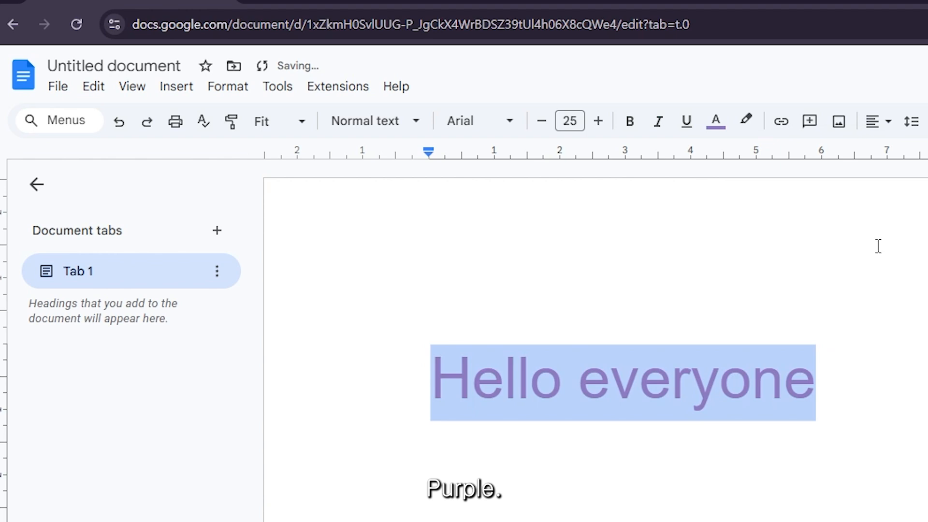
{"action": "left_click", "coordinate": [715, 121]}
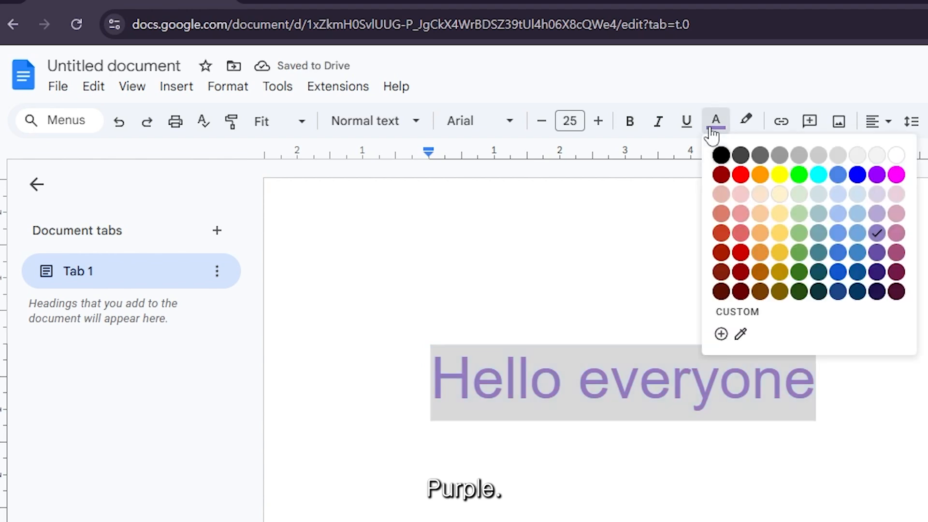
{"action": "left_click", "coordinate": [798, 272]}
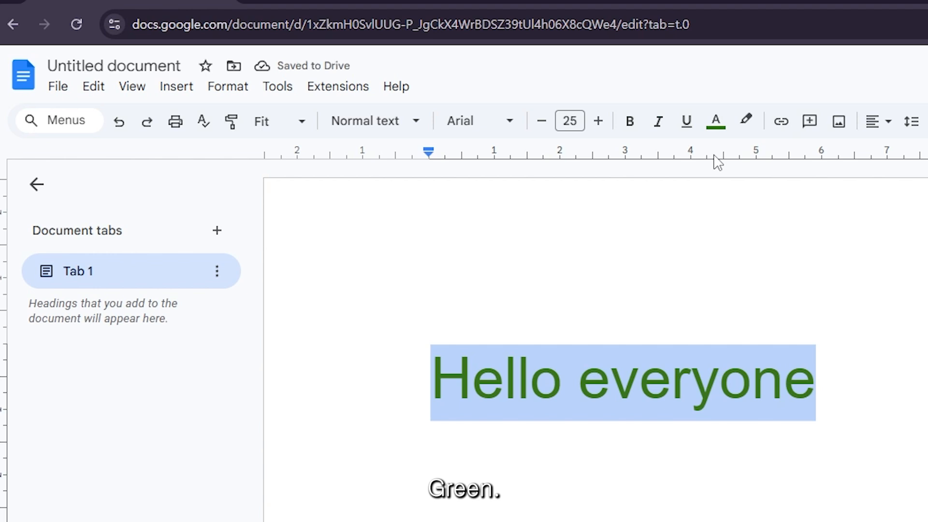
Highlight "Hello everyone" in yellow, change the highlight to purple and finally to magenta
{"action": "left_click", "coordinate": [744, 128]}
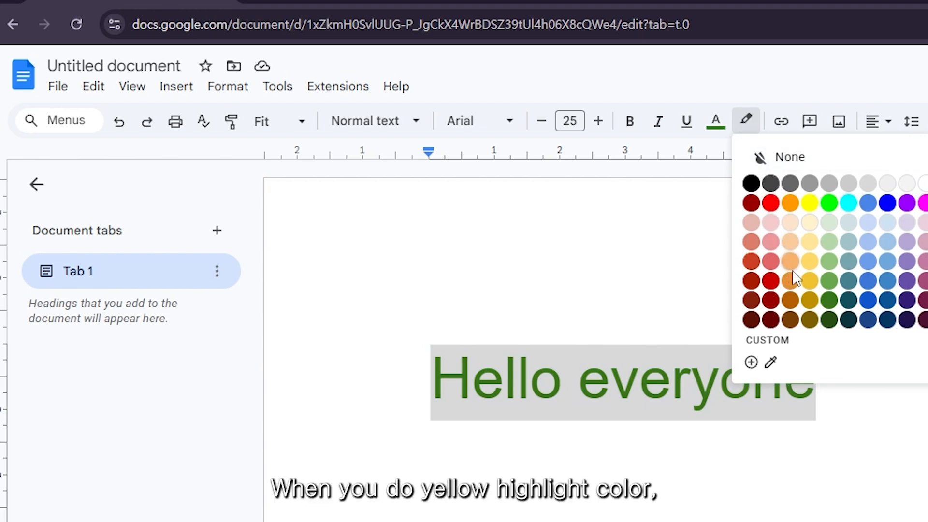
{"action": "left_click", "coordinate": [816, 264]}
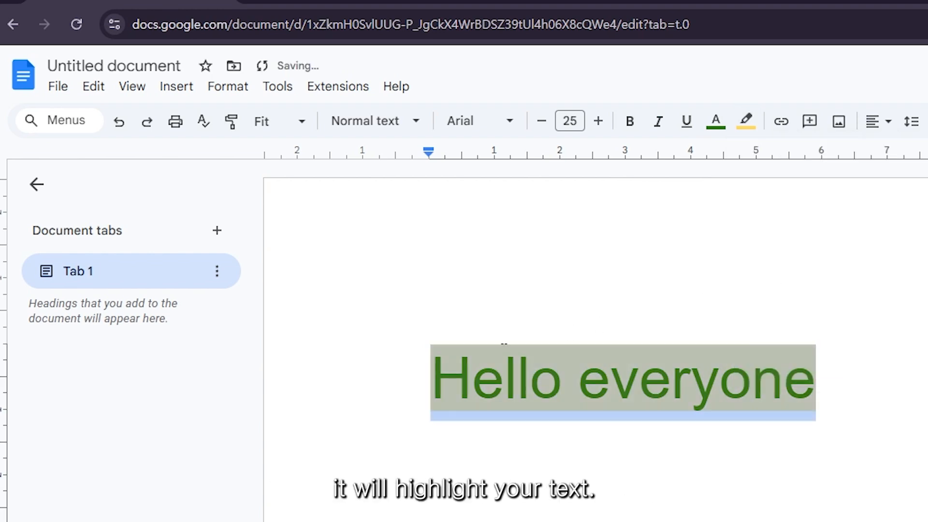
{"action": "left_click", "coordinate": [440, 372]}
{"action": "left_click_drag", "start_coordinate": [851, 388], "coordinate": [454, 300]}
{"action": "left_click", "coordinate": [754, 121]}
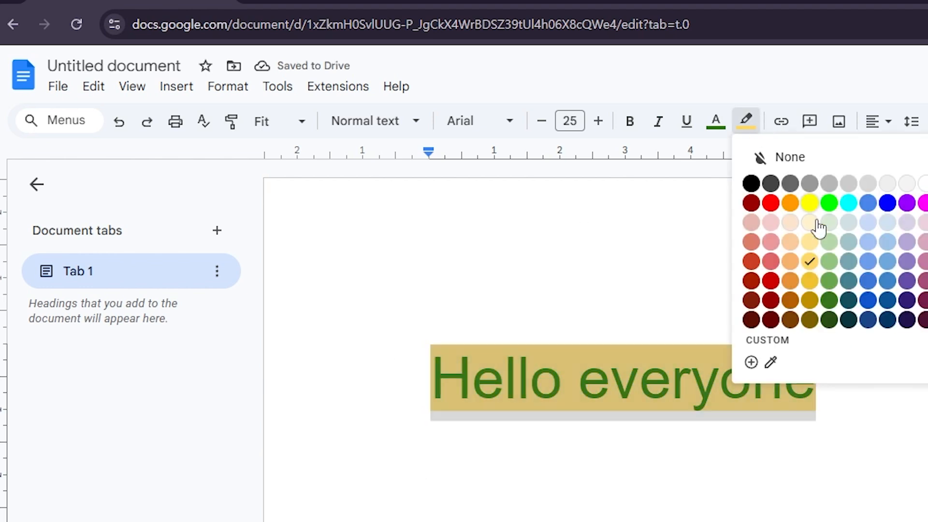
{"action": "left_click", "coordinate": [907, 262]}
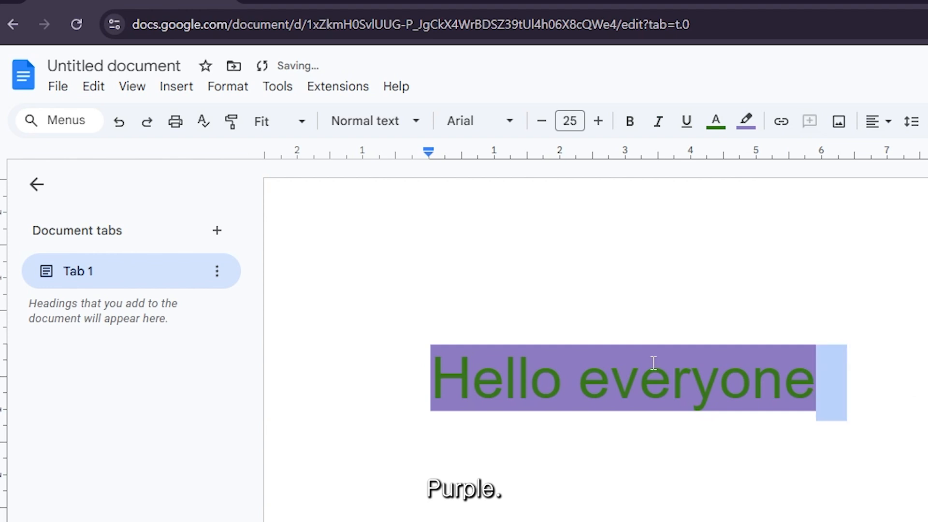
{"action": "left_click", "coordinate": [747, 121]}
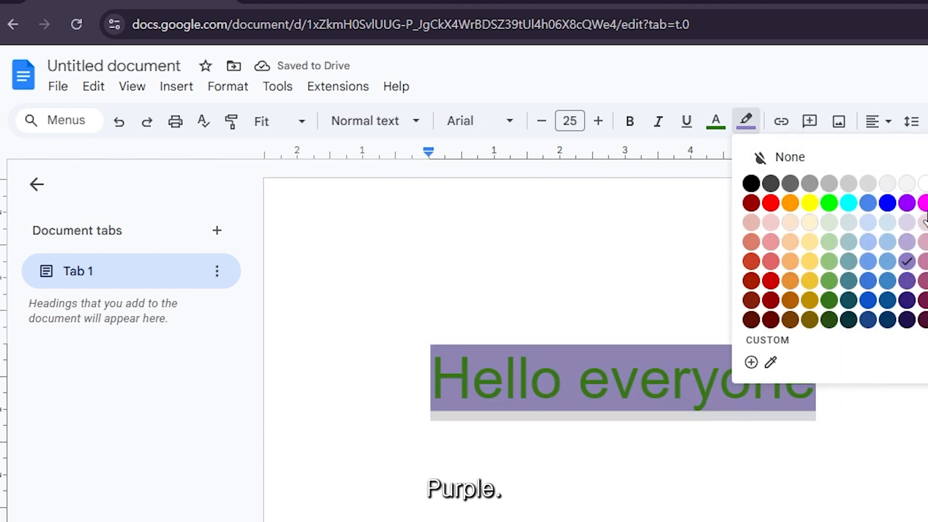
{"action": "left_click", "coordinate": [923, 204]}
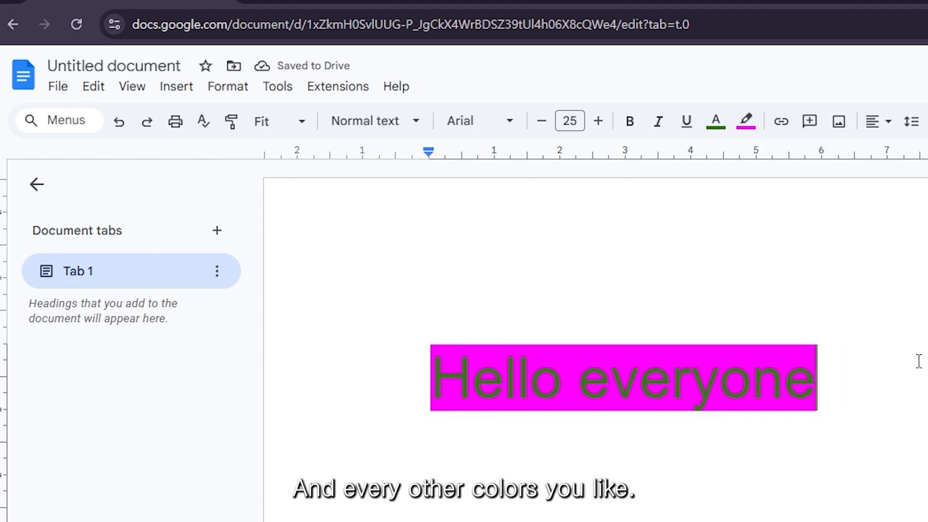
{"action": "left_click", "coordinate": [716, 121]}
{"action": "left_click", "coordinate": [716, 121]}
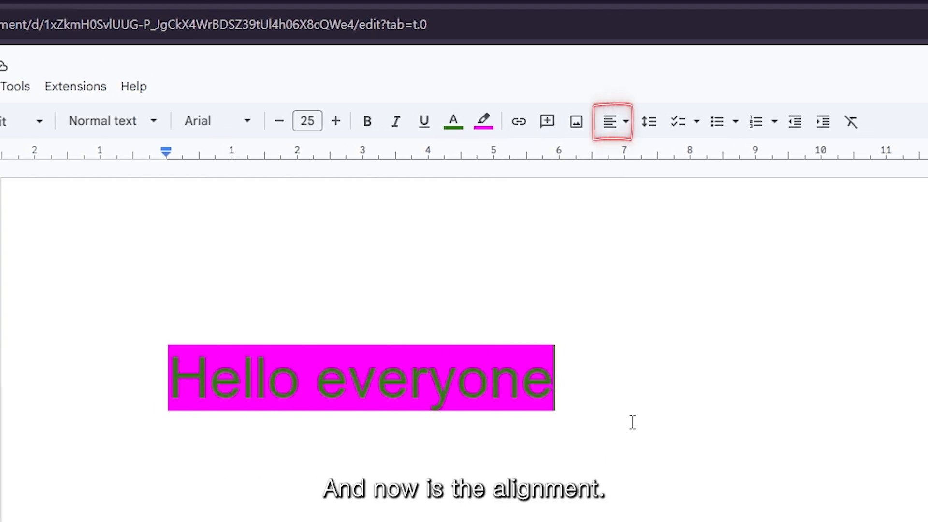
Select the highlighted "Hello everyone" text and copy it
{"action": "left_click_drag", "start_coordinate": [633, 407], "coordinate": [117, 349]}
{"action": "key", "text": "ctrl+c"}
{"action": "scroll", "coordinate": [372, 443], "scroll_direction": "down", "scroll_amount": 3}
{"action": "scroll", "coordinate": [373, 443], "scroll_direction": "up", "scroll_amount": 3}
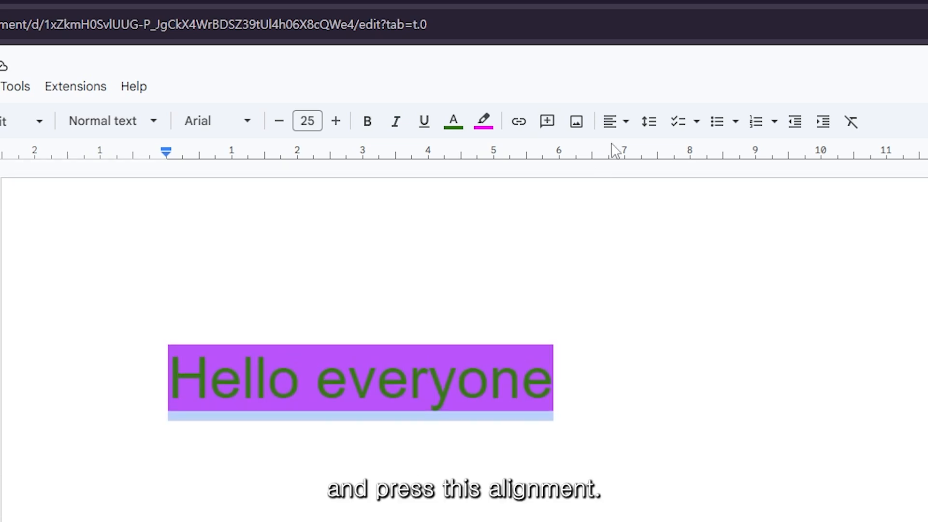
Apply left, center, right and finally justified alignment to the selected "Hello everyone" text
{"action": "left_click", "coordinate": [630, 121]}
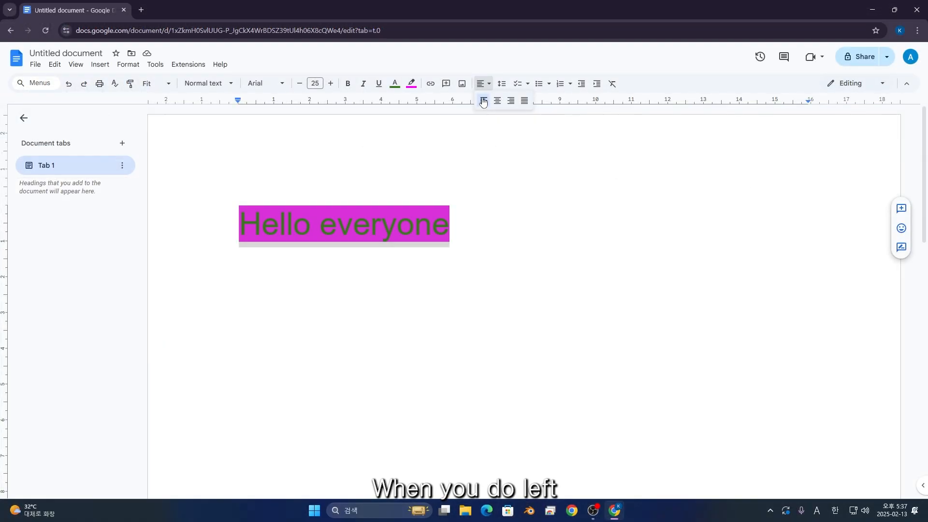
{"action": "left_click", "coordinate": [483, 102]}
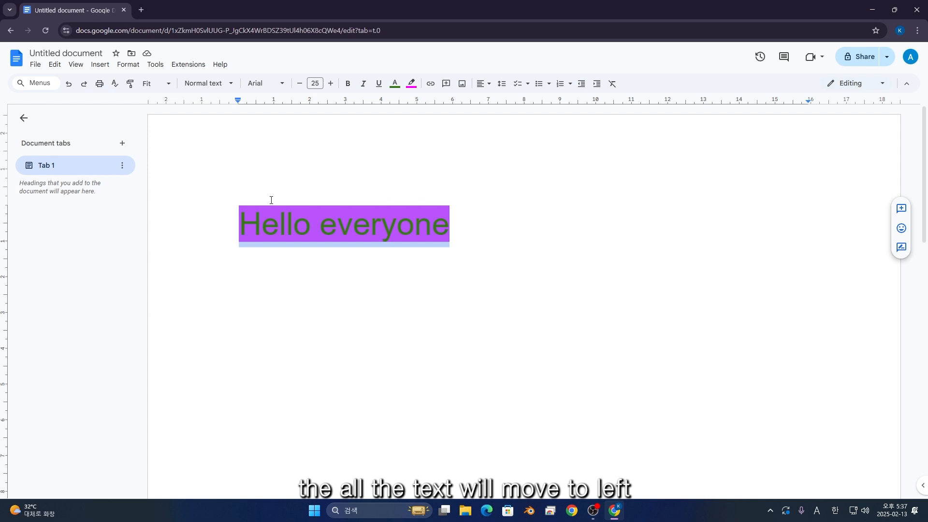
{"action": "left_click", "coordinate": [481, 83]}
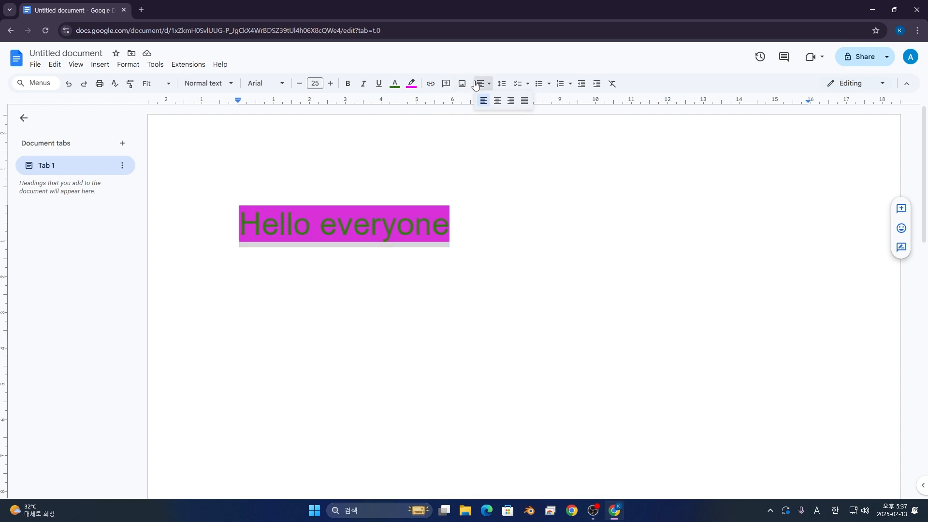
{"action": "left_click", "coordinate": [497, 101]}
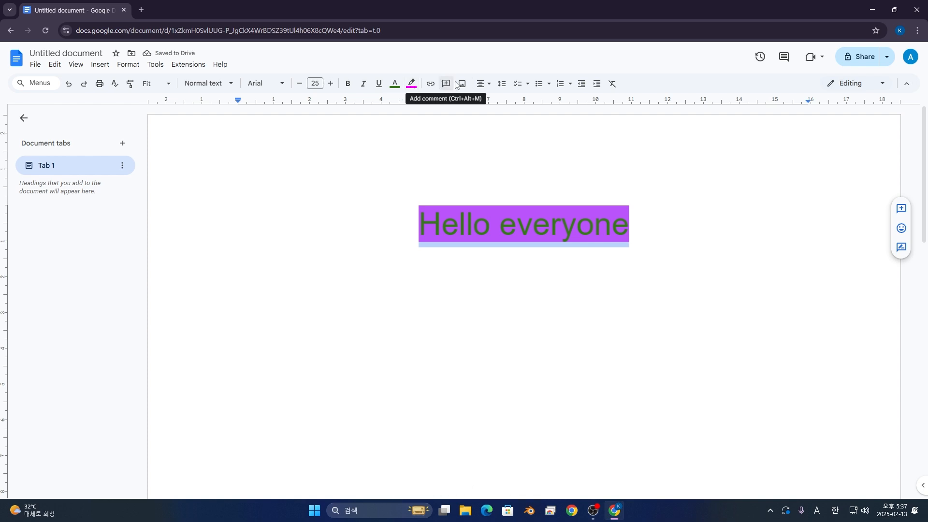
{"action": "left_click", "coordinate": [481, 83]}
{"action": "left_click", "coordinate": [511, 101]}
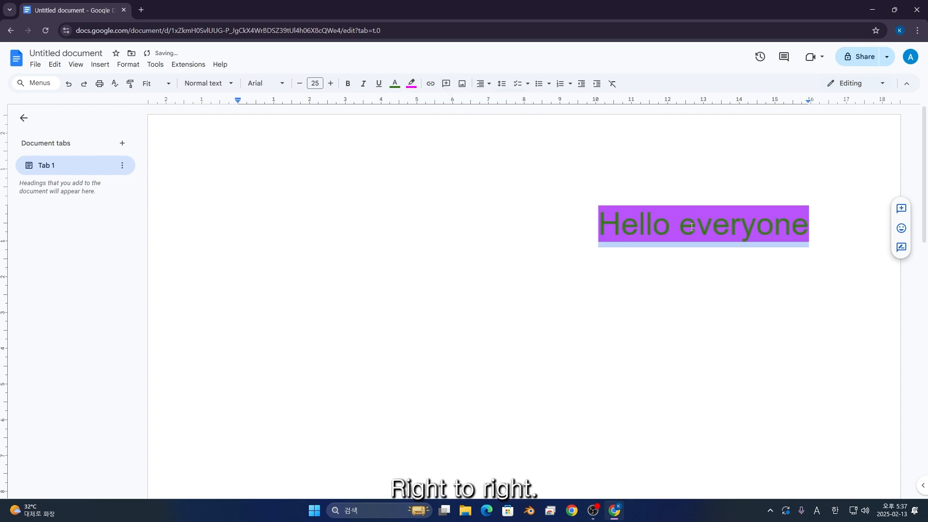
{"action": "left_click", "coordinate": [481, 83]}
{"action": "left_click", "coordinate": [526, 101]}
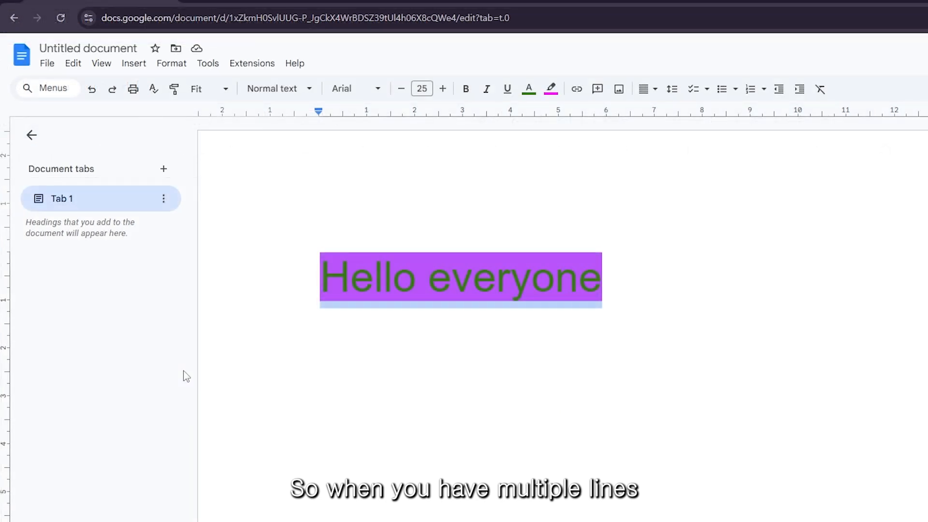
Paste copies of "Hello everyone" on separate lines to build a block of multiple lines
{"action": "key", "text": "Return"}
{"action": "key", "text": "ctrl+v"}
{"action": "key", "text": "Return"}
{"action": "key", "text": "ctrl+v"}
{"action": "key", "text": "Return"}
{"action": "key", "text": "Up"}
{"action": "key", "text": "Up"}
{"action": "key", "text": "Up"}
{"action": "key", "text": "ctrl+v"}
{"action": "key", "text": "Return"}
{"action": "key", "text": "ctrl+v"}
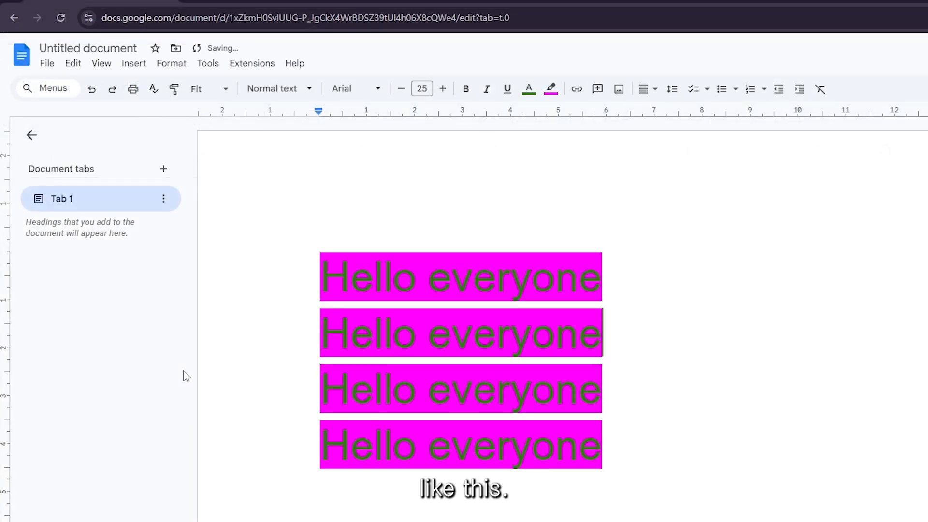
{"action": "key", "text": "Return"}
{"action": "key", "text": "ctrl+v"}
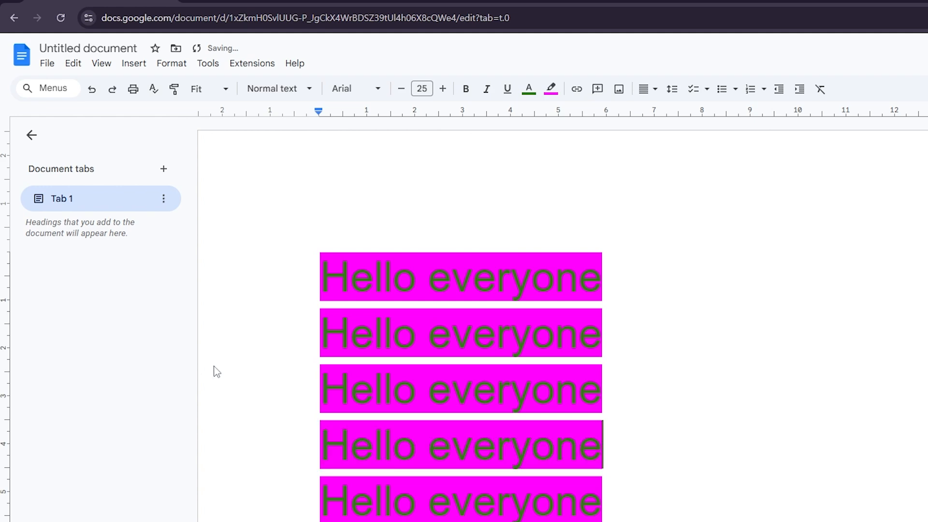
Select the "Hello everyone" lines and set their line spacing to Single
{"action": "scroll", "coordinate": [339, 386], "scroll_direction": "down", "scroll_amount": 1}
{"action": "left_click_drag", "start_coordinate": [692, 466], "coordinate": [291, 182]}
{"action": "left_click", "coordinate": [290, 181]}
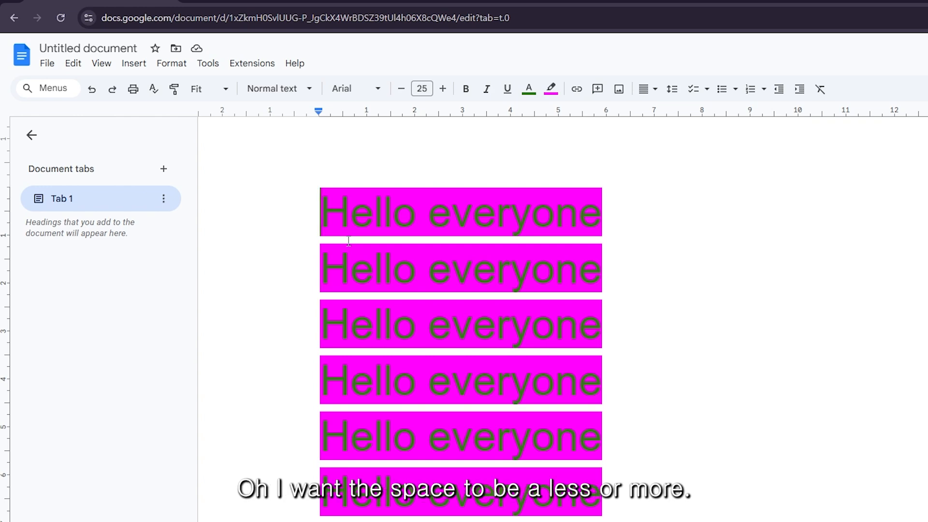
{"action": "left_click_drag", "start_coordinate": [314, 217], "coordinate": [663, 516]}
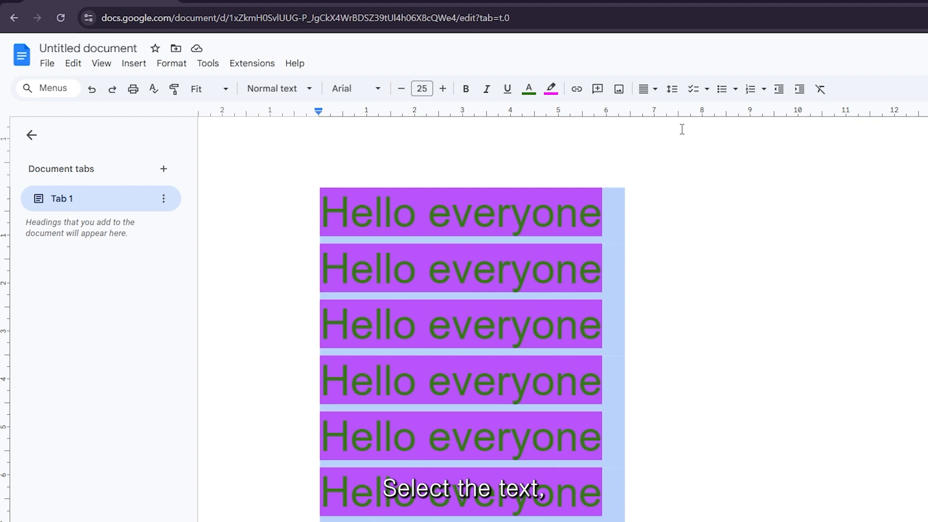
{"action": "left_click", "coordinate": [670, 92]}
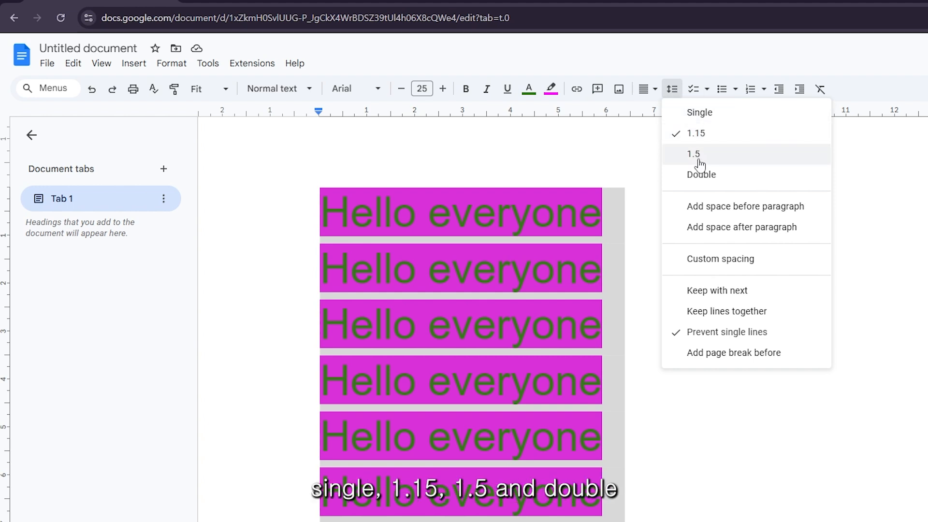
{"action": "left_click", "coordinate": [748, 118]}
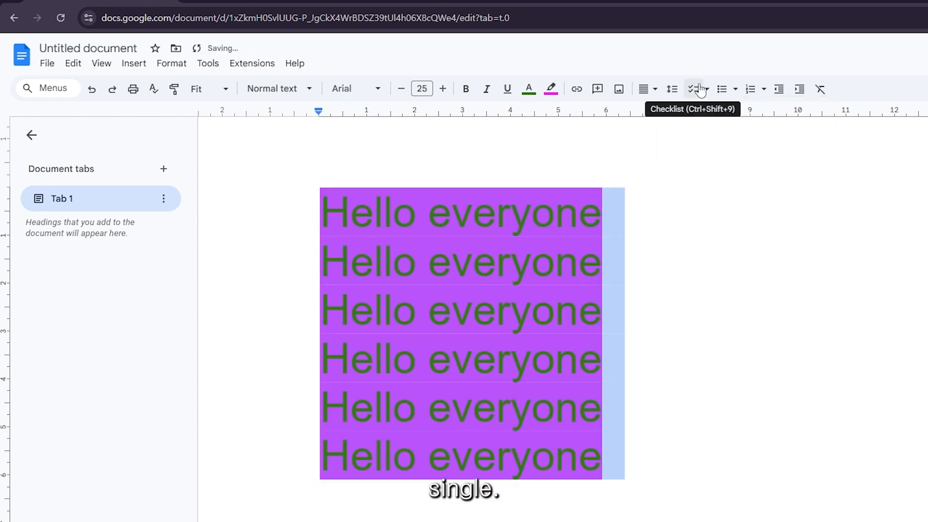
Change the line spacing of the selected lines to 1.15, 1.5 and finally Double
{"action": "left_click", "coordinate": [672, 89]}
{"action": "left_click", "coordinate": [697, 132]}
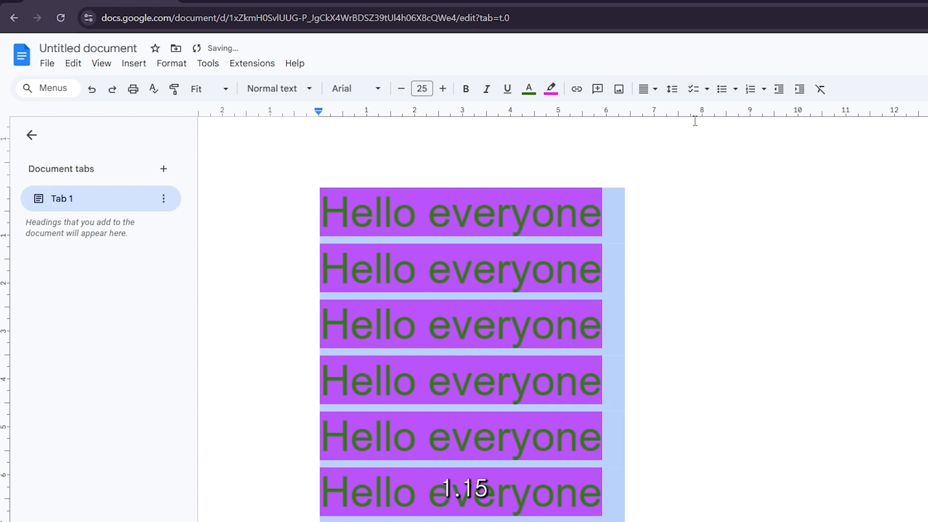
{"action": "left_click", "coordinate": [672, 89]}
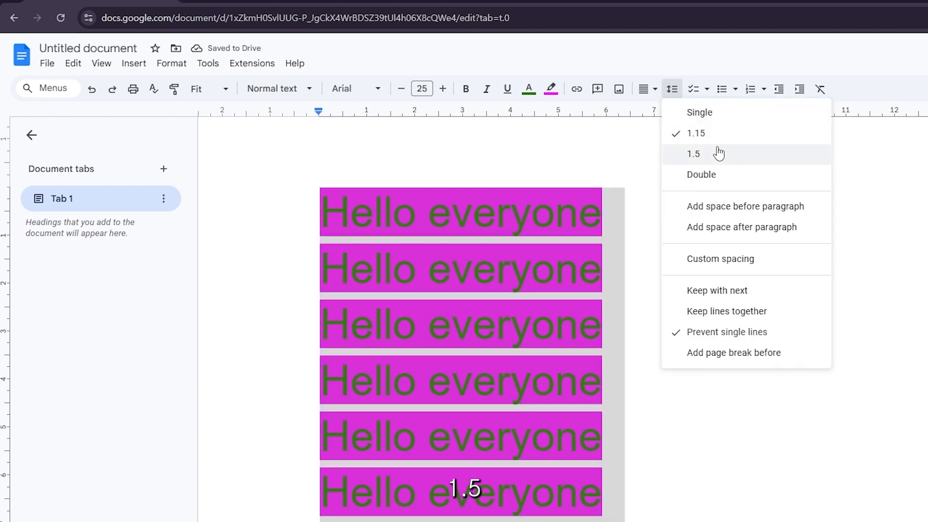
{"action": "left_click", "coordinate": [718, 150]}
{"action": "left_click", "coordinate": [672, 89]}
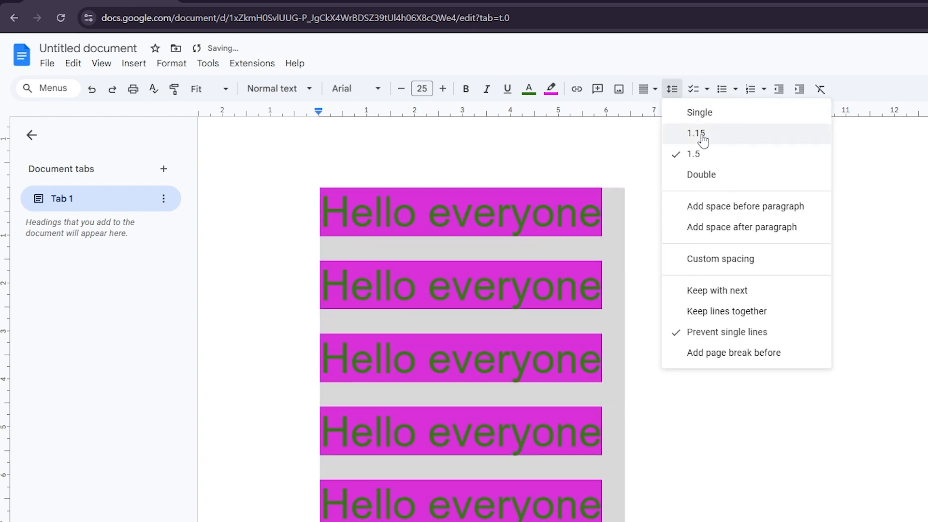
{"action": "left_click", "coordinate": [709, 175]}
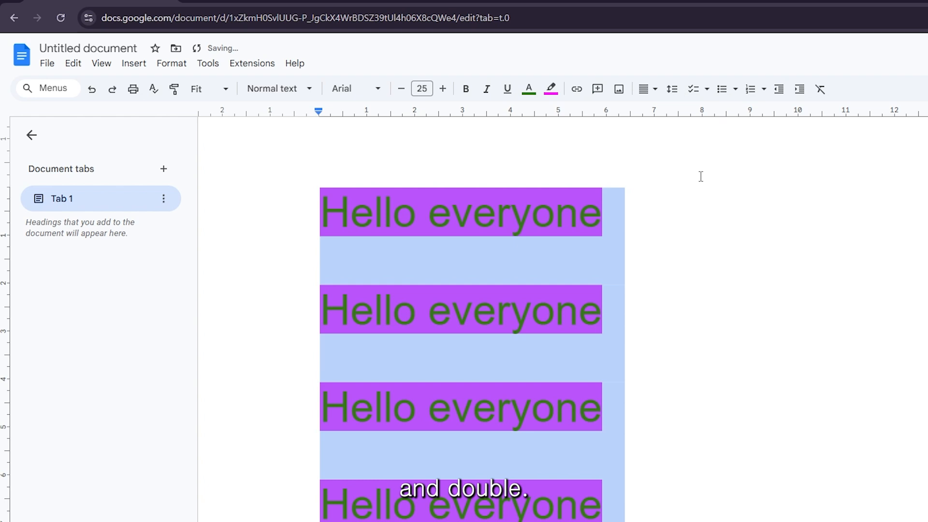
Apply a custom line spacing of 0.1 to the selected "Hello everyone" lines
{"action": "left_click", "coordinate": [672, 89]}
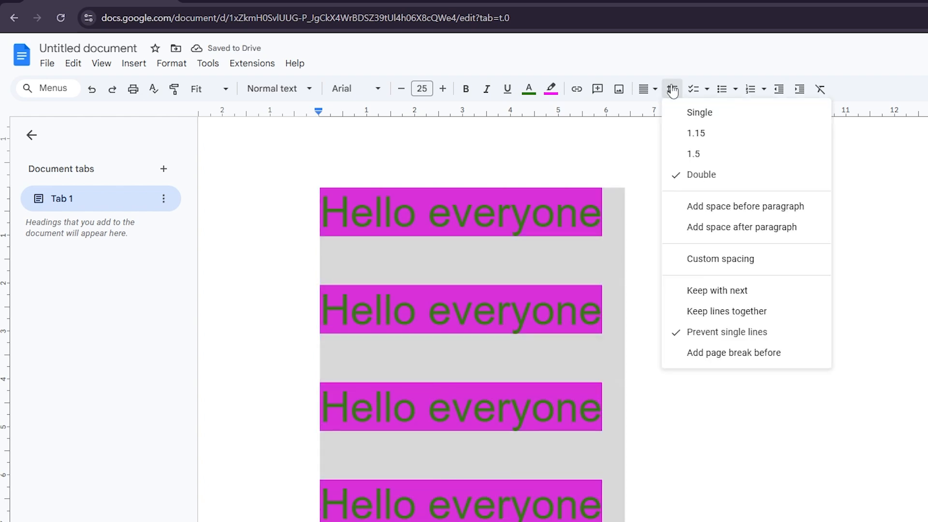
{"action": "left_click", "coordinate": [721, 261]}
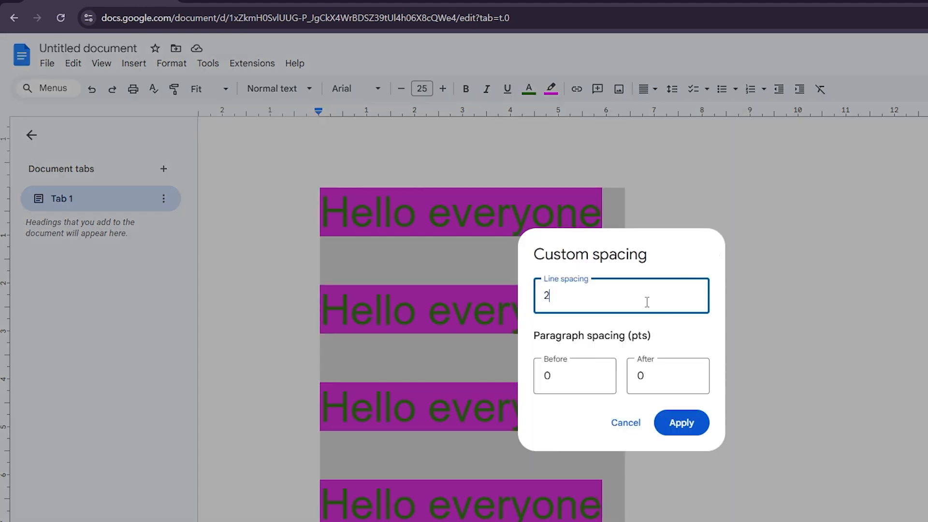
{"action": "key", "text": "BackSpace"}
{"action": "type", "text": "0.1"}
{"action": "left_click", "coordinate": [678, 425]}
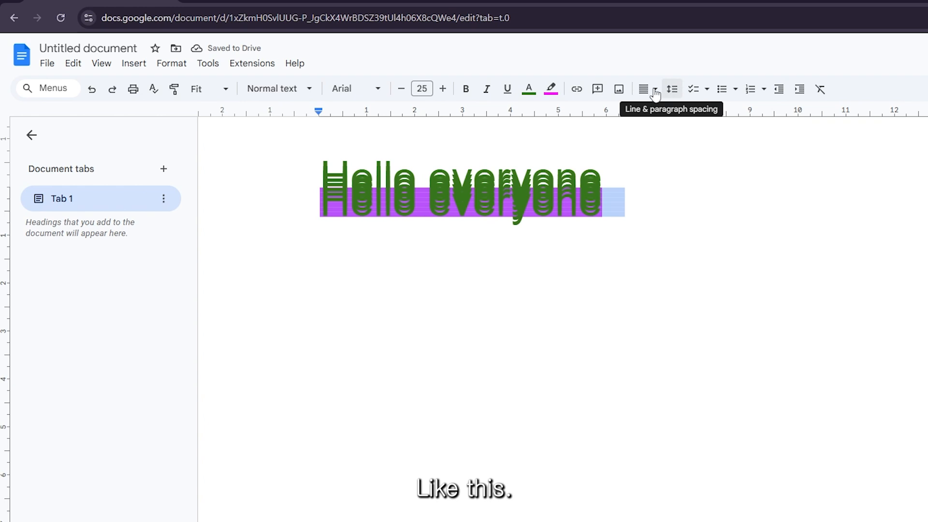
Set the line spacing of the selected "Hello everyone" lines to 1.15
{"action": "left_click", "coordinate": [672, 89]}
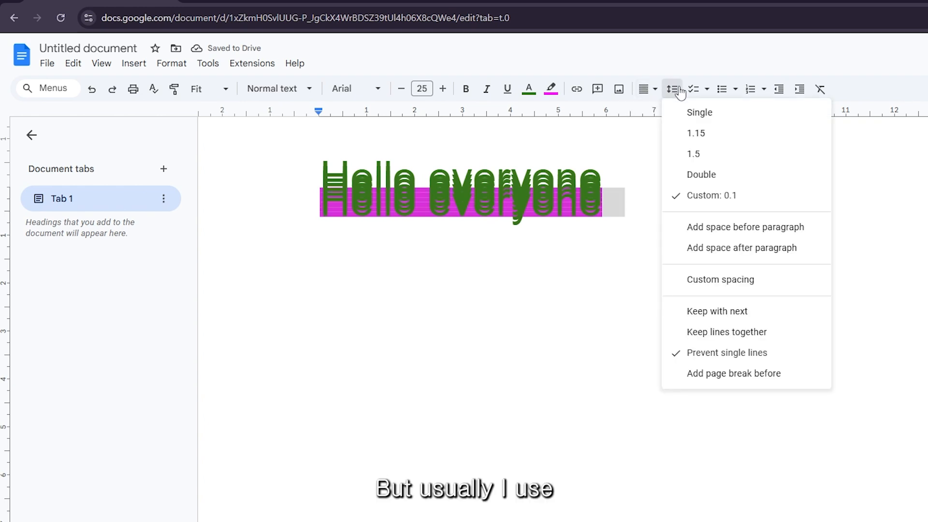
{"action": "left_click", "coordinate": [699, 133]}
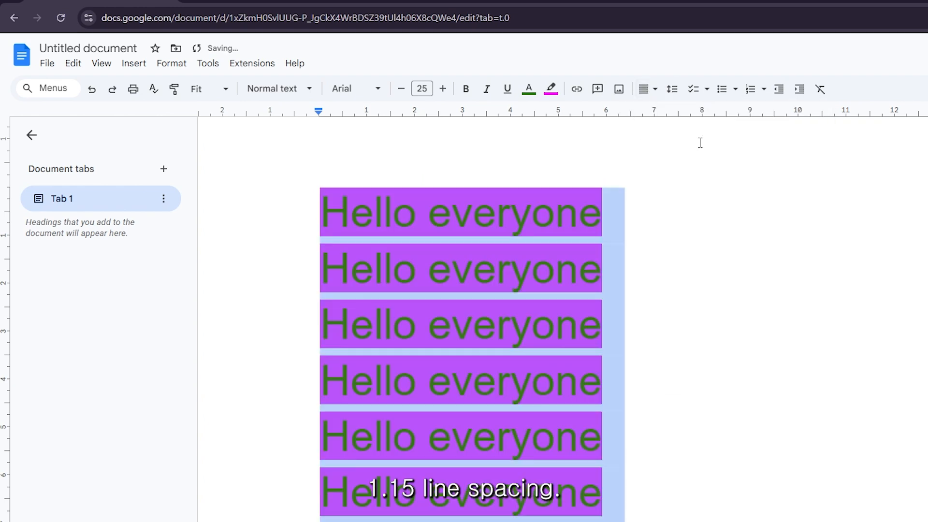
{"action": "left_click", "coordinate": [672, 89]}
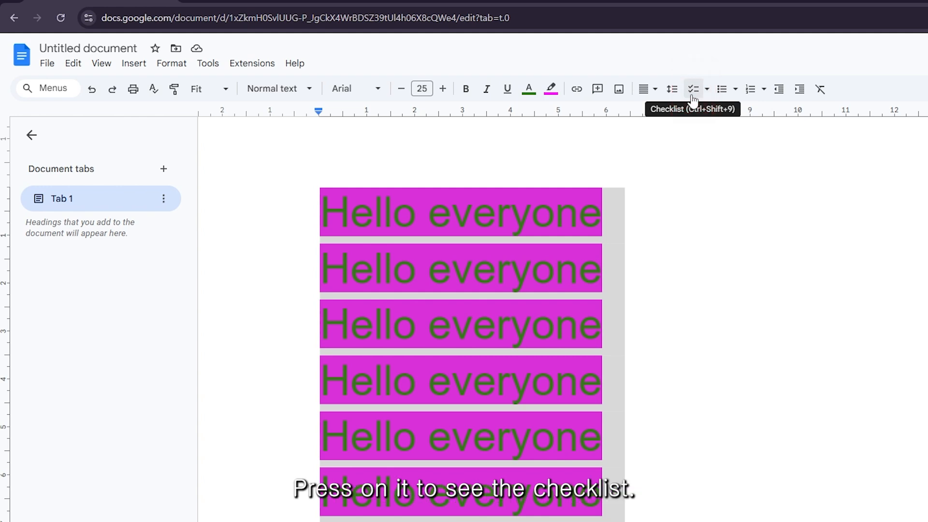
Turn the selected "Hello everyone" lines into a checklist and tick the first five items
{"action": "left_click", "coordinate": [693, 96]}
{"action": "left_click", "coordinate": [759, 329]}
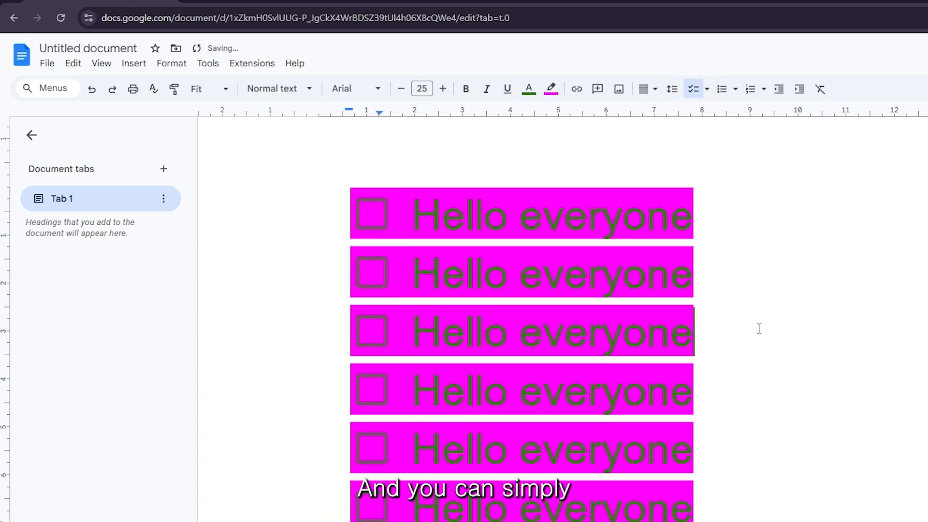
{"action": "left_click", "coordinate": [380, 222]}
{"action": "left_click", "coordinate": [380, 263]}
{"action": "left_click", "coordinate": [387, 342]}
{"action": "left_click", "coordinate": [372, 391]}
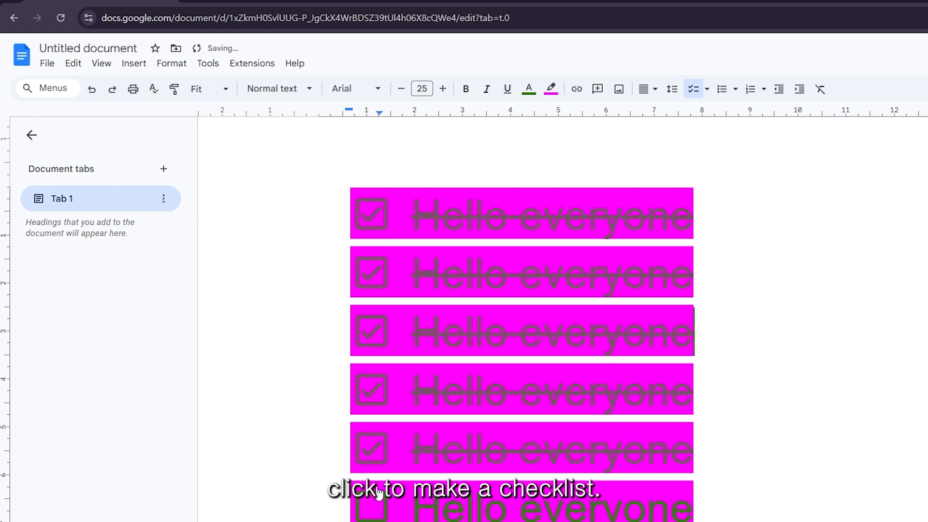
Untick the first four checklist items, working from the fourth item up to the first
{"action": "left_click", "coordinate": [373, 389]}
{"action": "left_click", "coordinate": [379, 332]}
{"action": "left_click", "coordinate": [375, 273]}
{"action": "left_click", "coordinate": [373, 215]}
{"action": "left_click", "coordinate": [858, 511]}
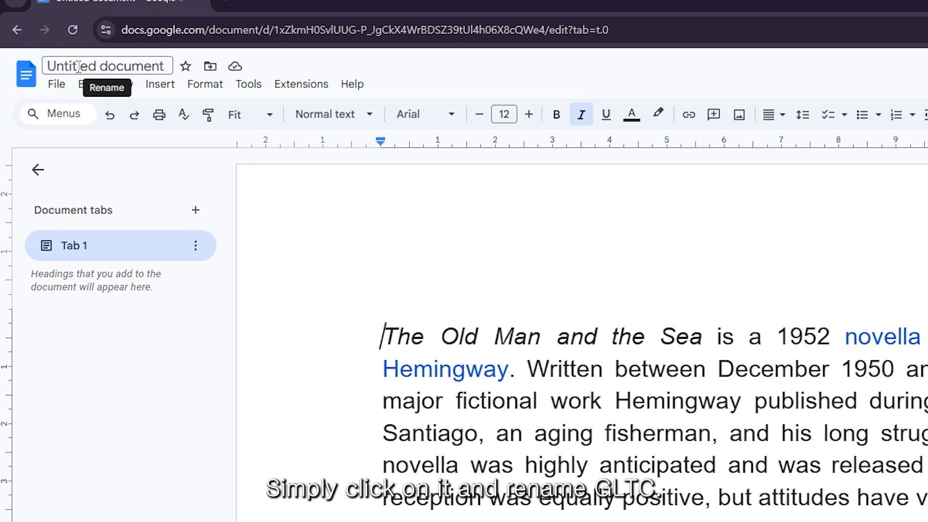
Rename the untitled document as "GLTC Week 3"
{"action": "left_click", "coordinate": [79, 67]}
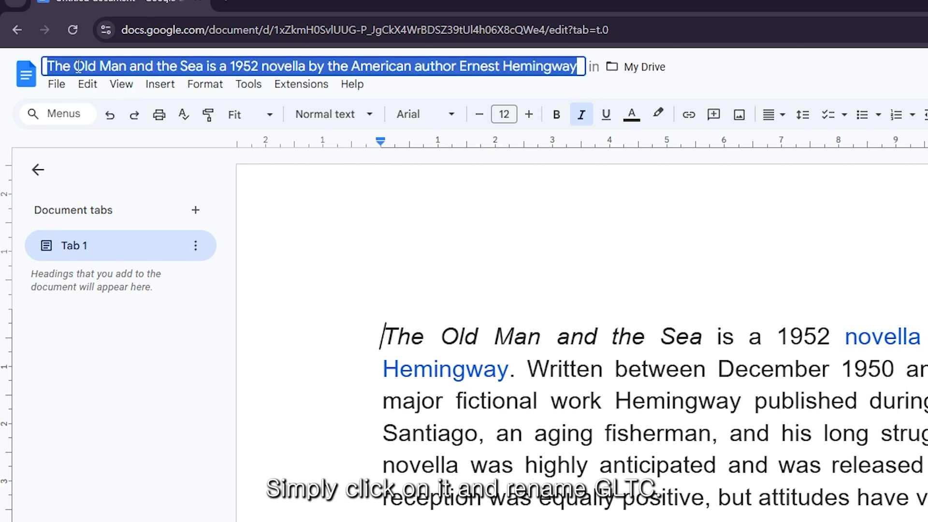
{"action": "type", "text": "GLTC"}
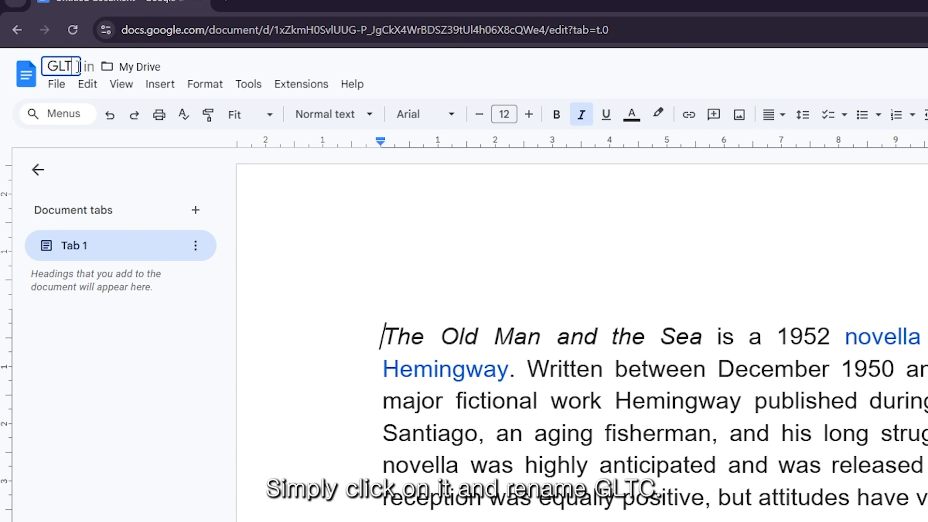
{"action": "type", "text": " Week 3"}
{"action": "key", "text": "Return"}
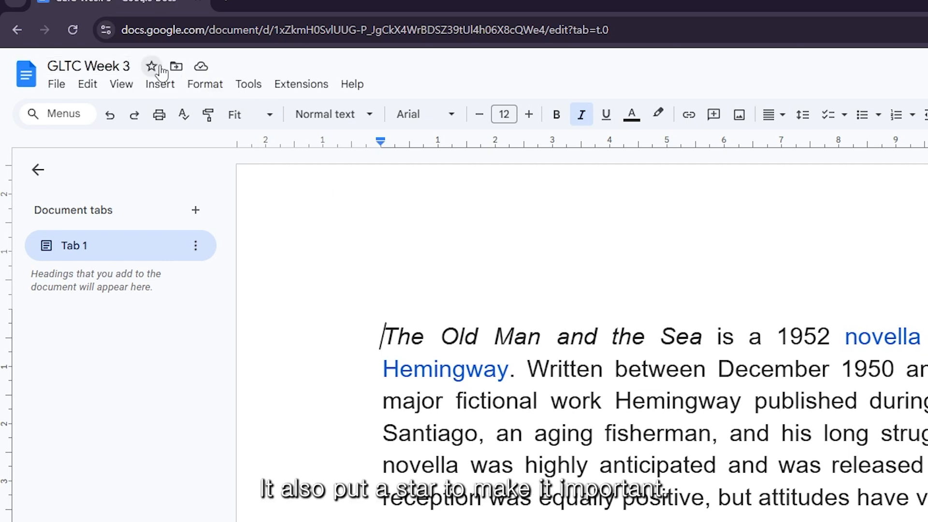
Star the document and view the Drive locations it can be moved to, without moving it
{"action": "left_click", "coordinate": [159, 68]}
{"action": "left_click", "coordinate": [175, 67]}
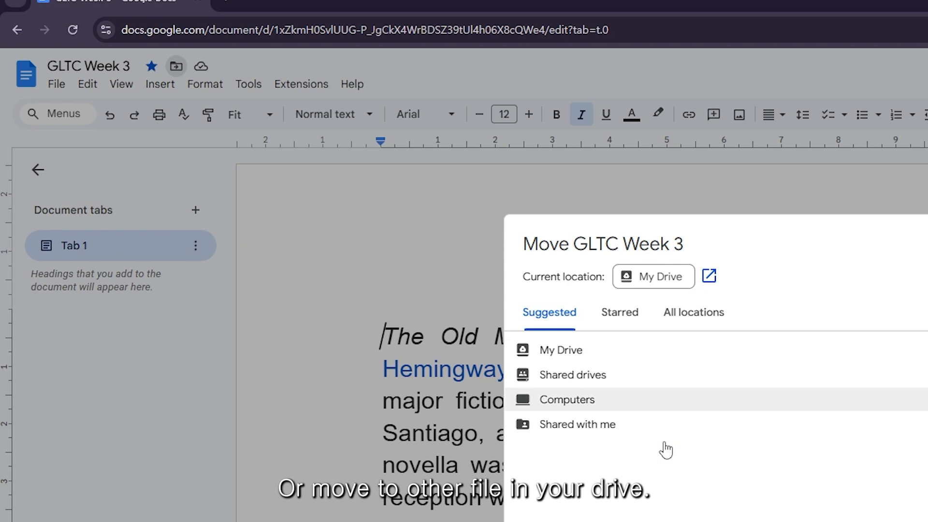
{"action": "key", "text": "Escape"}
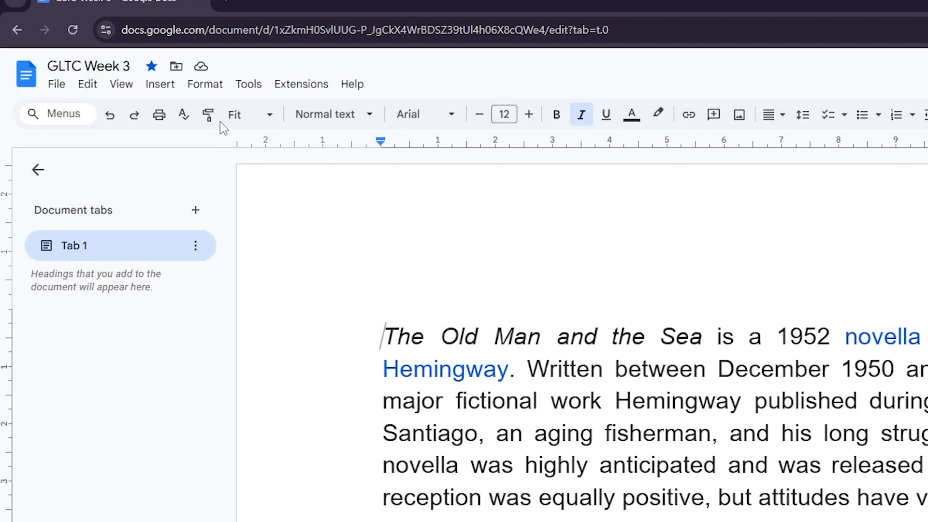
Check the document status and turn on offline access for all files
{"action": "left_click", "coordinate": [201, 68]}
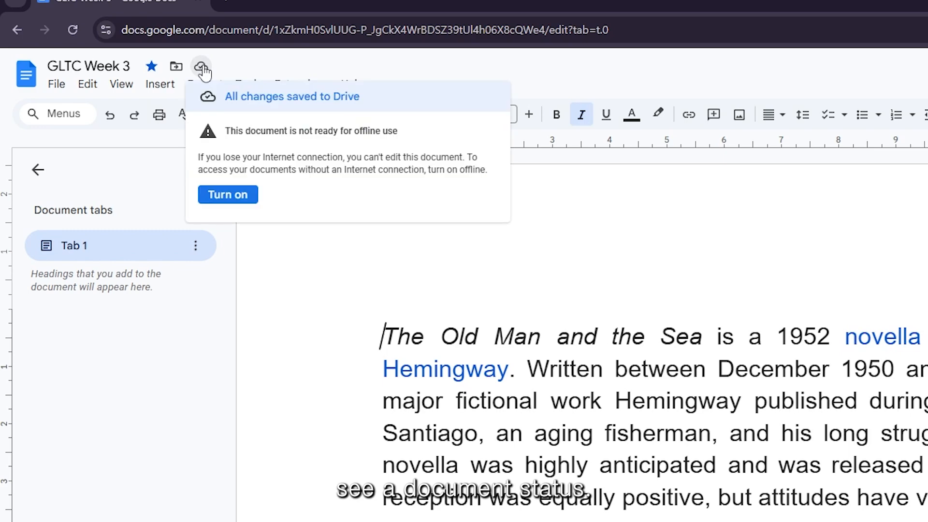
{"action": "left_click", "coordinate": [243, 196]}
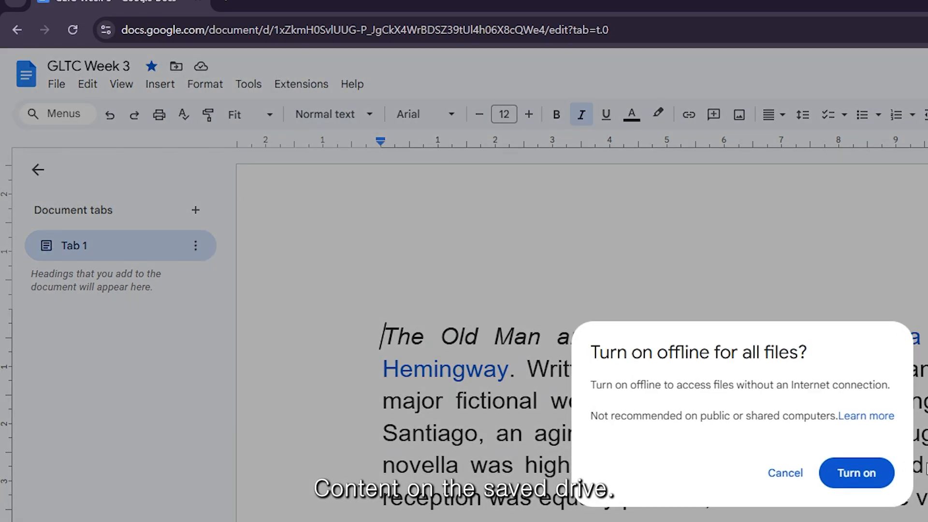
{"action": "left_click", "coordinate": [852, 473]}
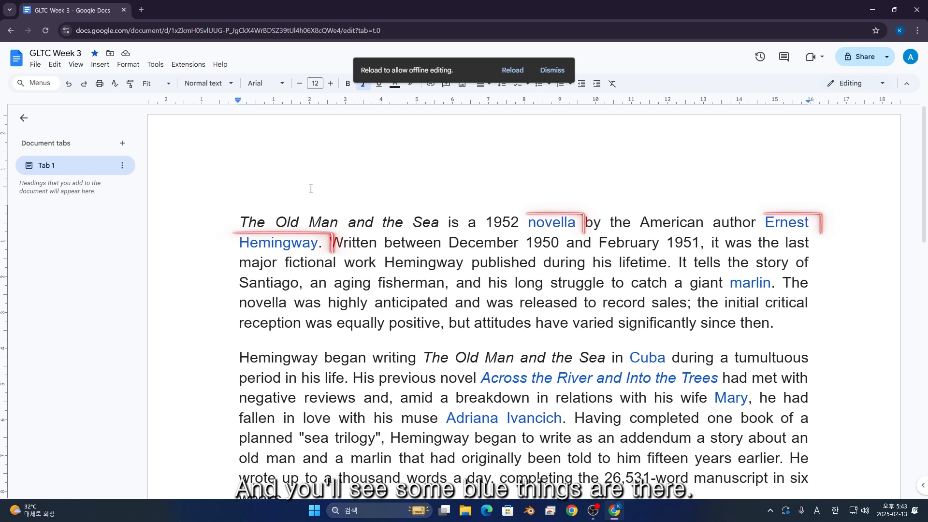
Open the Wikipedia page linked from "novella" in the first sentence, and return to the document
{"action": "left_click", "coordinate": [531, 223]}
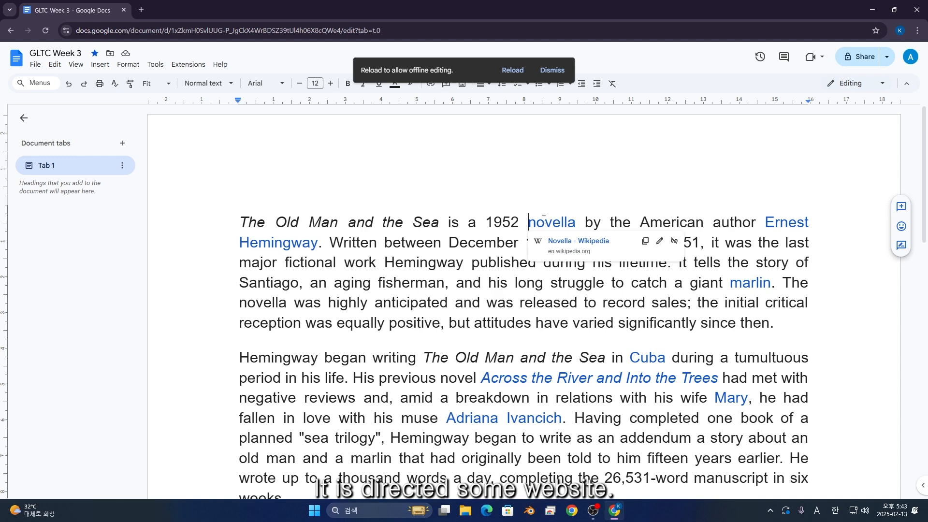
{"action": "left_click", "coordinate": [558, 249]}
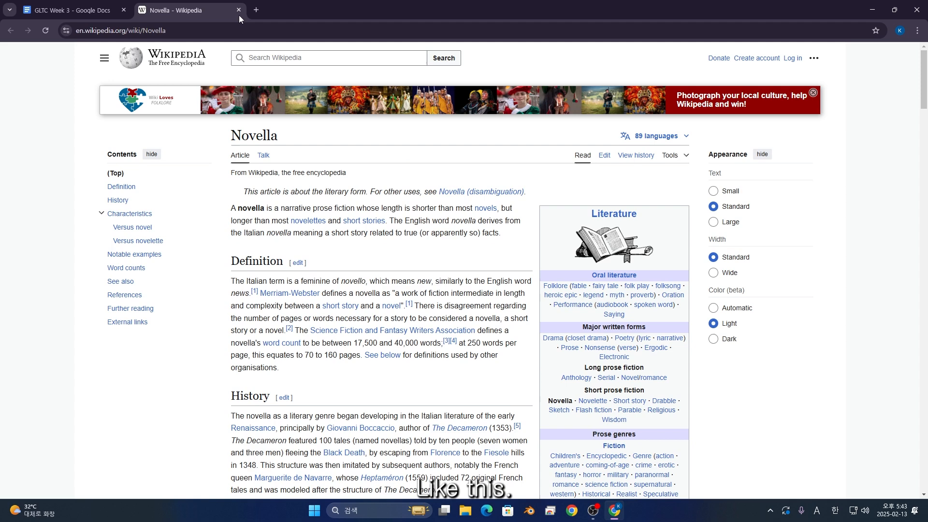
{"action": "left_click", "coordinate": [238, 10]}
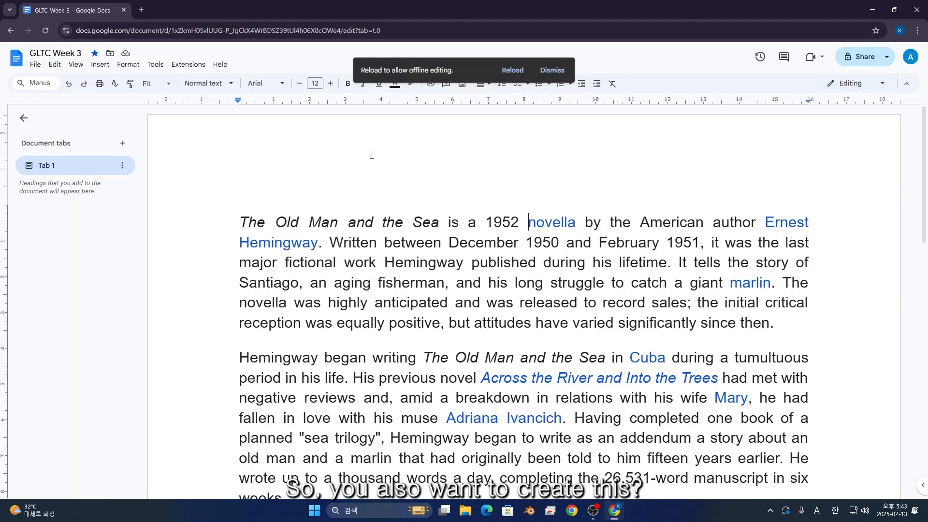
{"action": "left_click_drag", "start_coordinate": [276, 222], "coordinate": [436, 223]}
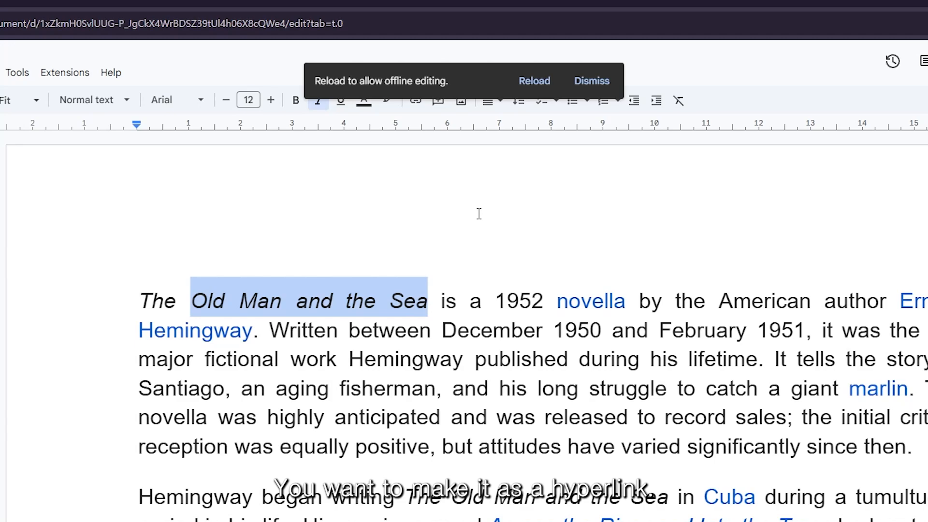
{"action": "left_click", "coordinate": [610, 93]}
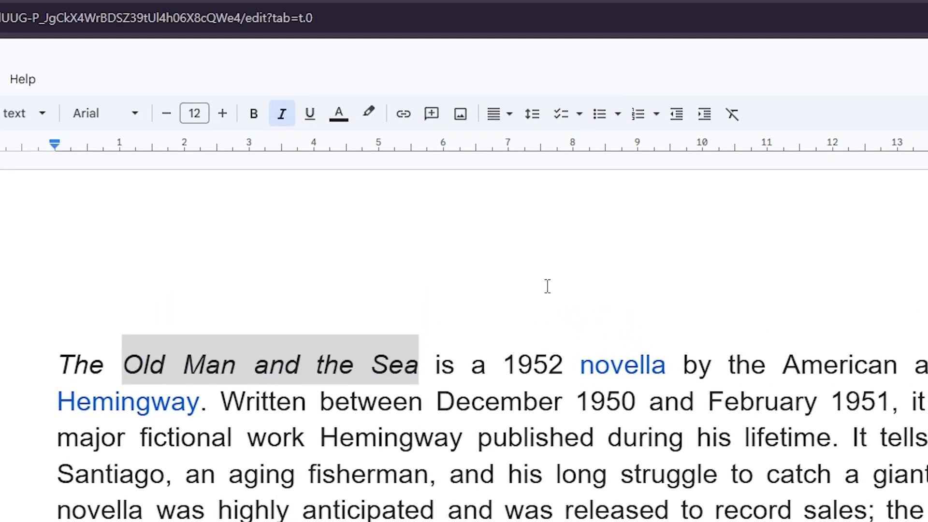
{"action": "left_click", "coordinate": [395, 120]}
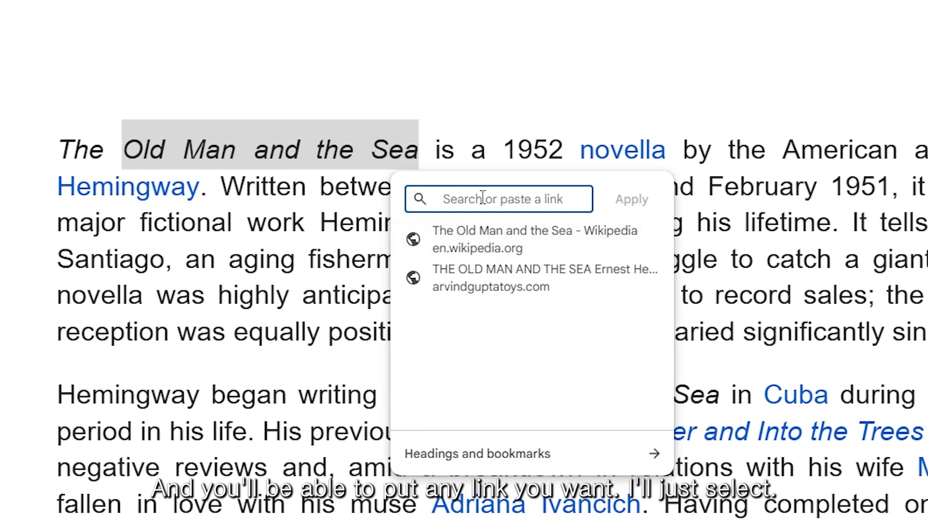
{"action": "type", "text": "www,ty.to"}
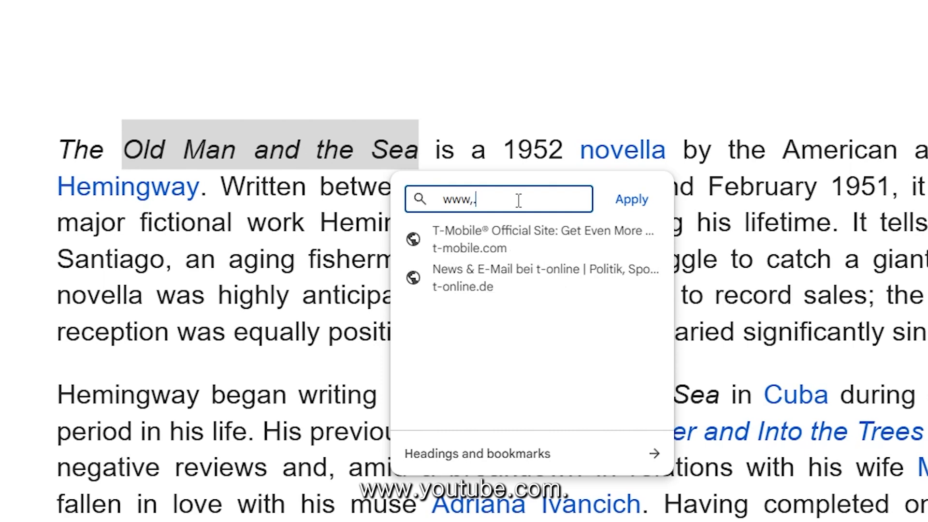
{"action": "key", "text": "BackSpace"}
{"action": "type", "text": "youtube.com"}
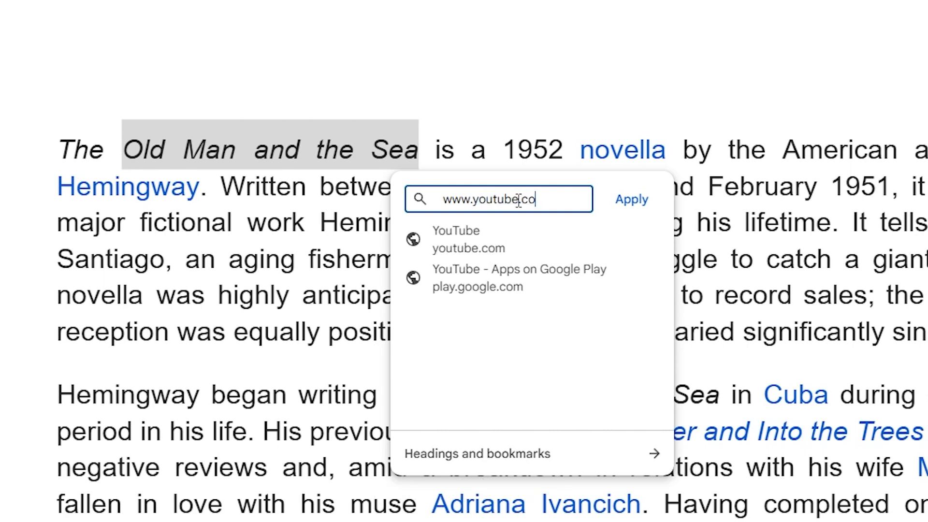
{"action": "left_click", "coordinate": [639, 205]}
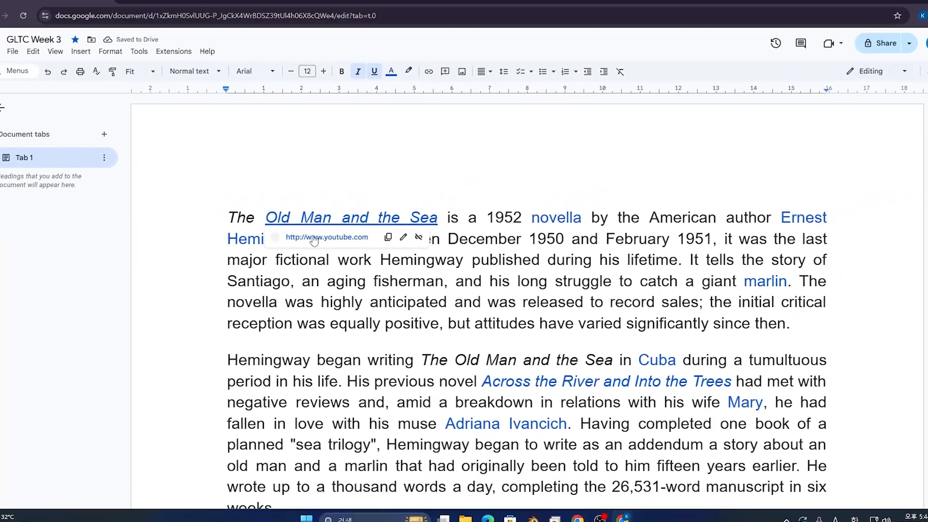
{"action": "left_click", "coordinate": [323, 241]}
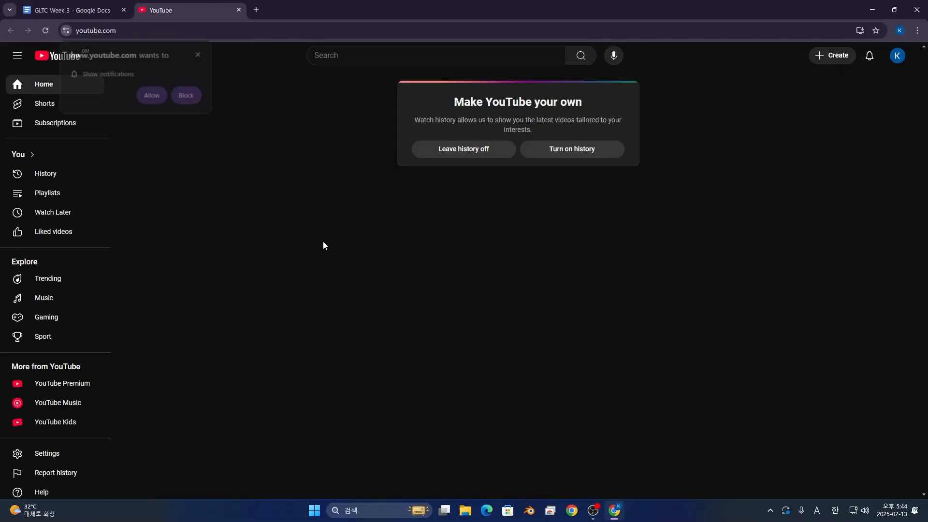
{"action": "key", "text": "ctrl+w"}
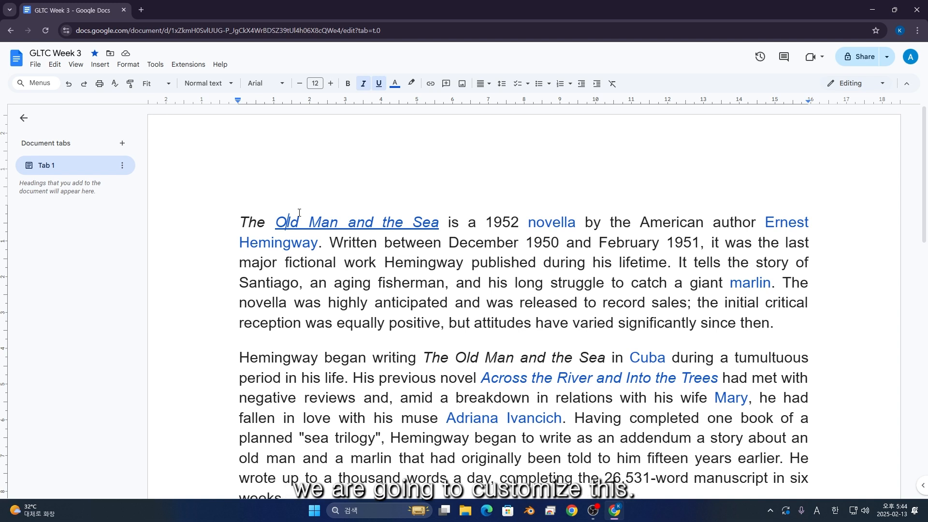
Remove the underline from the linked "Old Man and the Sea" text and make it bold
{"action": "left_click_drag", "start_coordinate": [276, 223], "coordinate": [441, 223]}
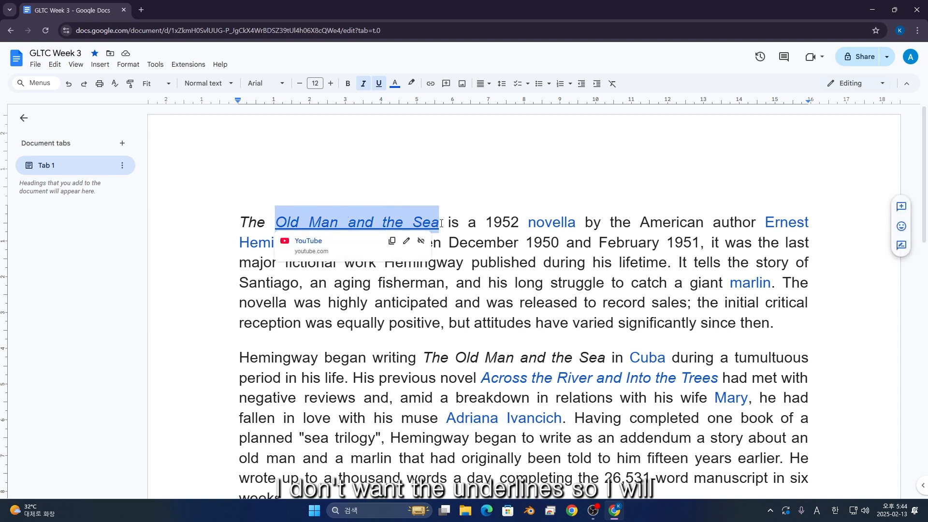
{"action": "left_click", "coordinate": [378, 84]}
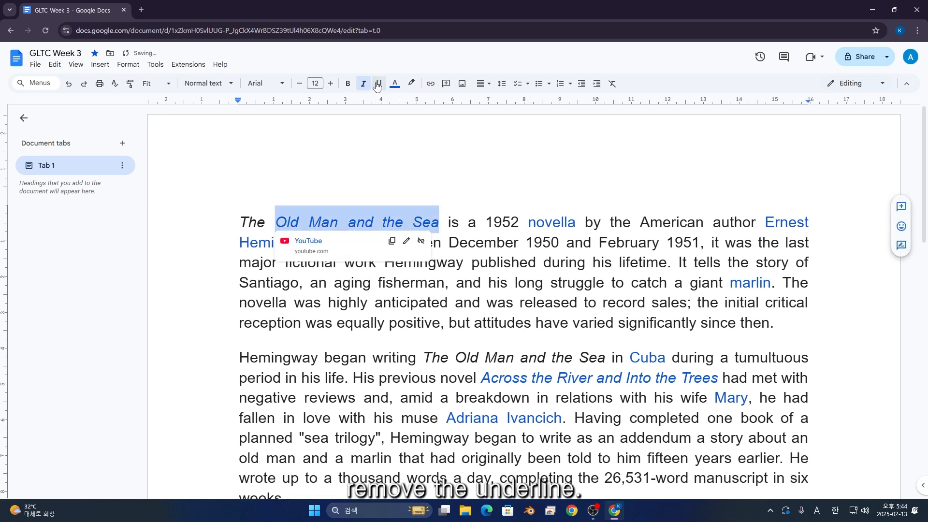
{"action": "left_click", "coordinate": [275, 234]}
{"action": "left_click_drag", "start_coordinate": [276, 222], "coordinate": [439, 222]}
{"action": "left_click", "coordinate": [348, 83]}
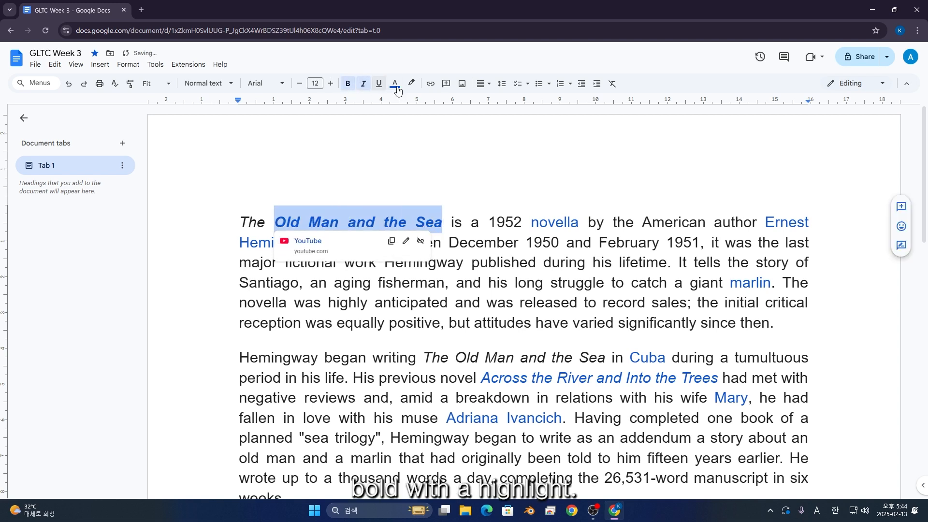
Highlight the linked "Old Man and the Sea" text in light yellow
{"action": "left_click", "coordinate": [411, 84]}
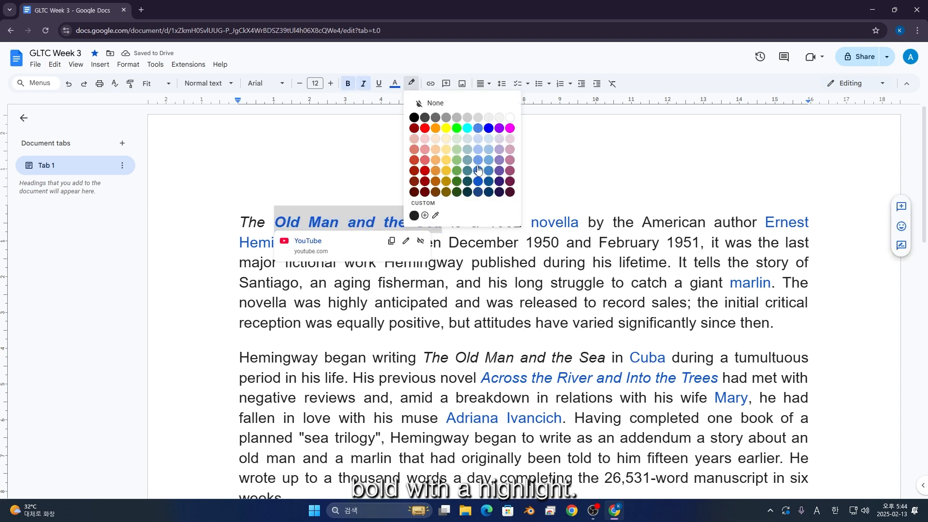
{"action": "left_click", "coordinate": [445, 153]}
{"action": "left_click", "coordinate": [449, 242]}
{"action": "scroll", "coordinate": [463, 258], "scroll_direction": "down", "scroll_amount": 1}
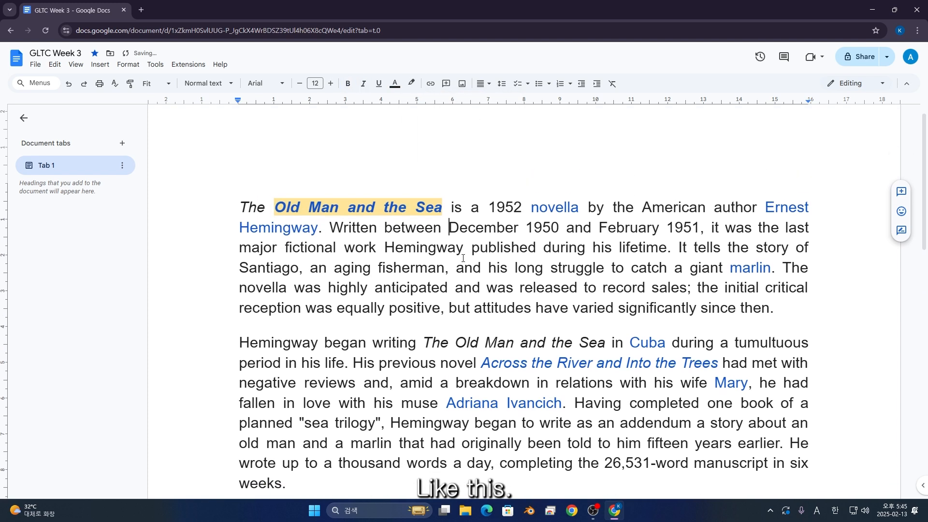
{"action": "scroll", "coordinate": [464, 258], "scroll_direction": "up", "scroll_amount": 1}
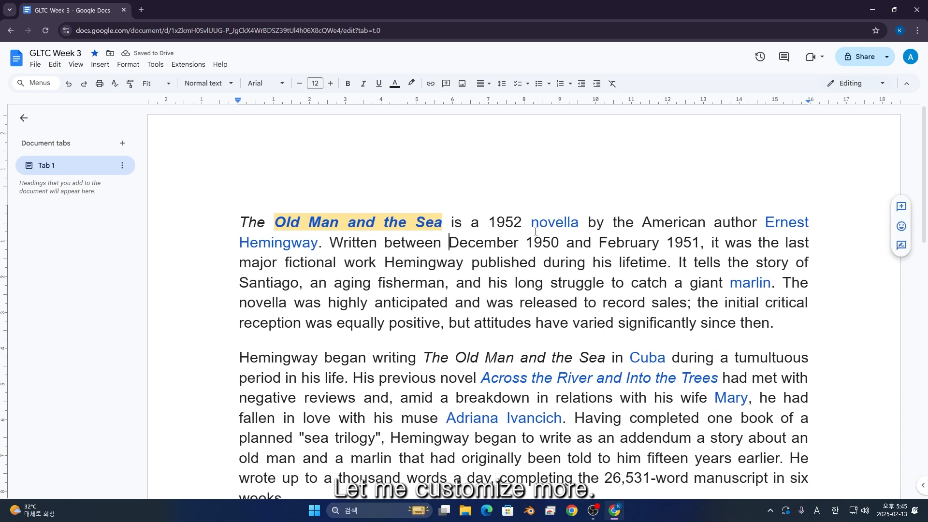
Change the text color of "American author" in the first sentence to the darkest magenta
{"action": "left_click_drag", "start_coordinate": [588, 221], "coordinate": [706, 220]}
{"action": "left_click_drag", "start_coordinate": [642, 221], "coordinate": [757, 220]}
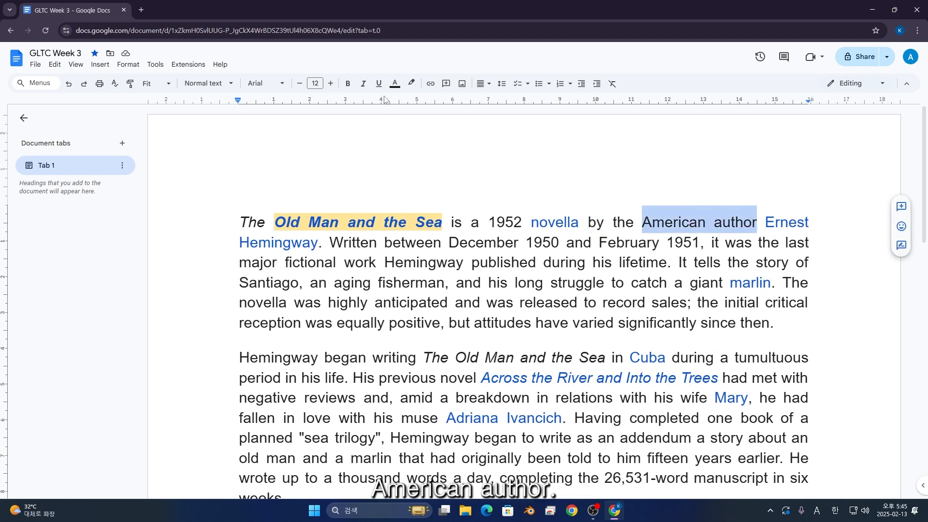
{"action": "left_click", "coordinate": [395, 83]}
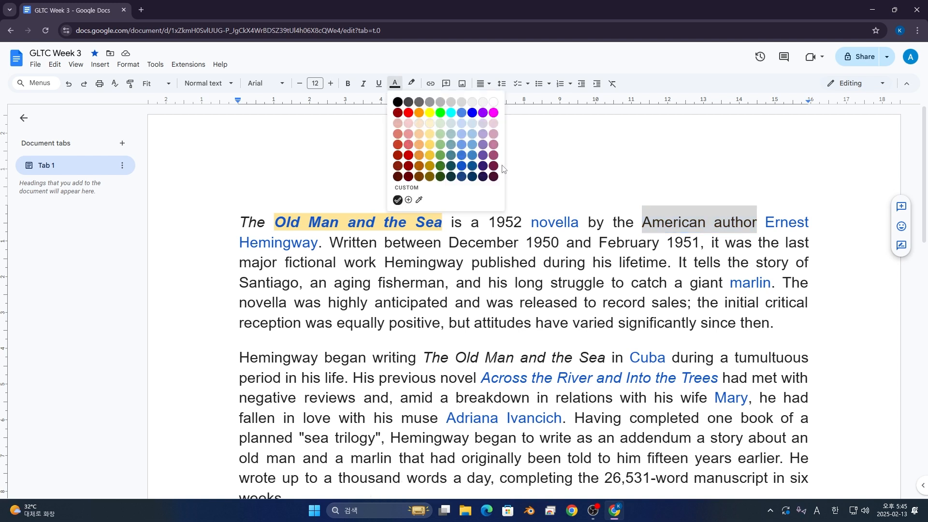
{"action": "left_click", "coordinate": [494, 176]}
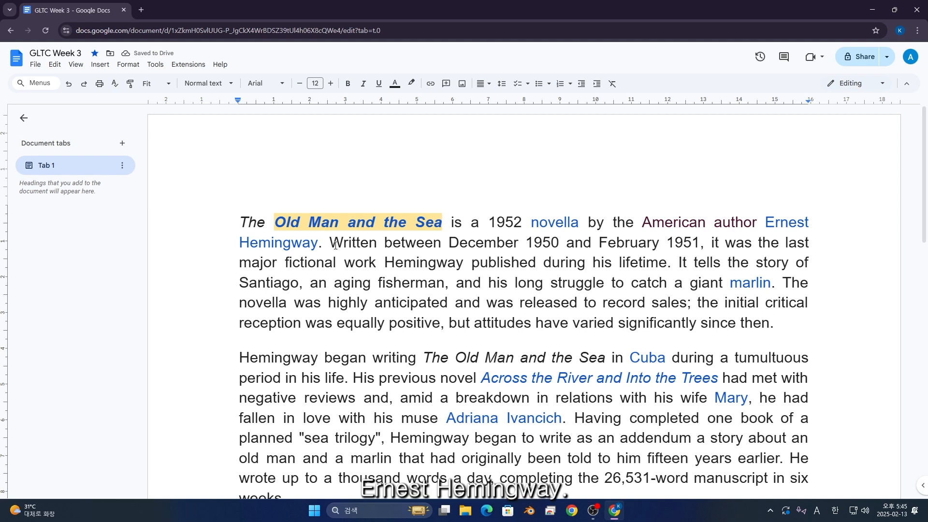
Make the linked "Ernest Hemingway" text in the first sentence bold
{"action": "left_click_drag", "start_coordinate": [318, 245], "coordinate": [766, 222]}
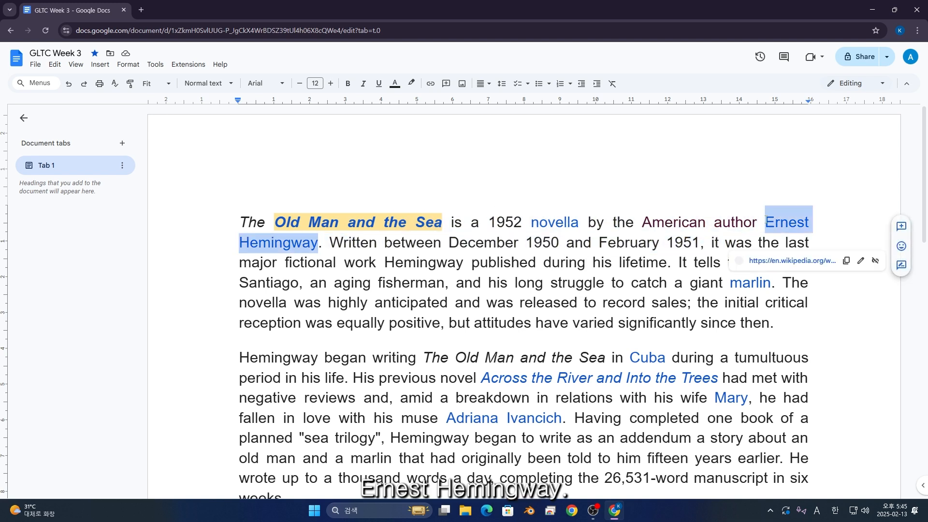
{"action": "left_click", "coordinate": [346, 84]}
{"action": "left_click", "coordinate": [455, 271]}
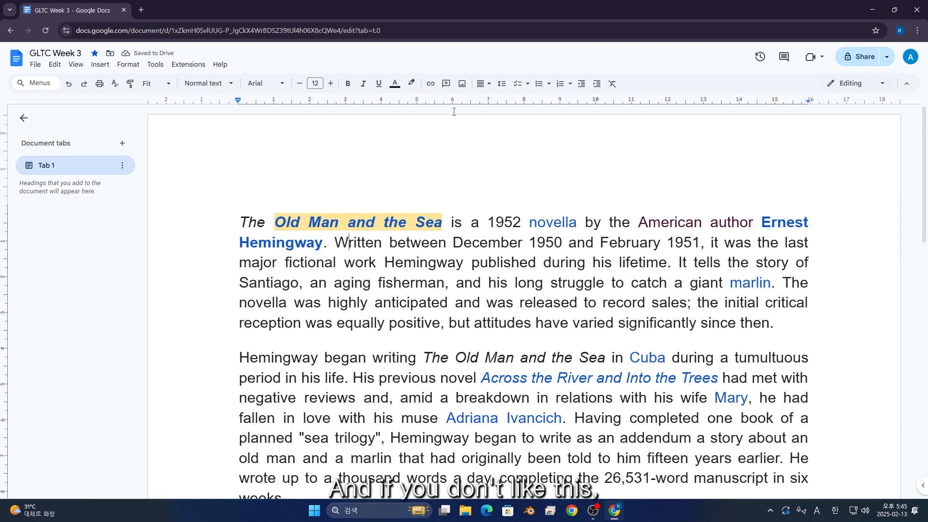
Change the alignment of the entire document's text to left-aligned
{"action": "key", "text": "ctrl+a"}
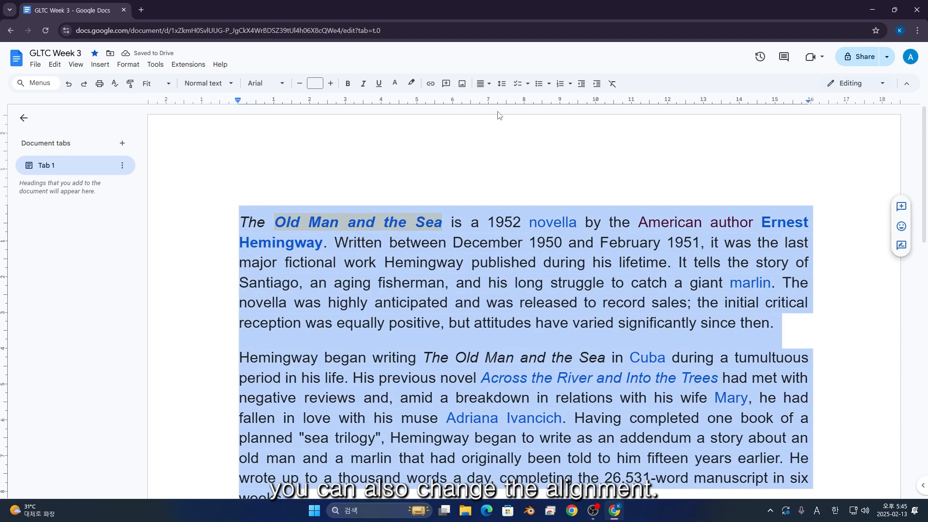
{"action": "left_click", "coordinate": [487, 85]}
{"action": "left_click", "coordinate": [483, 100]}
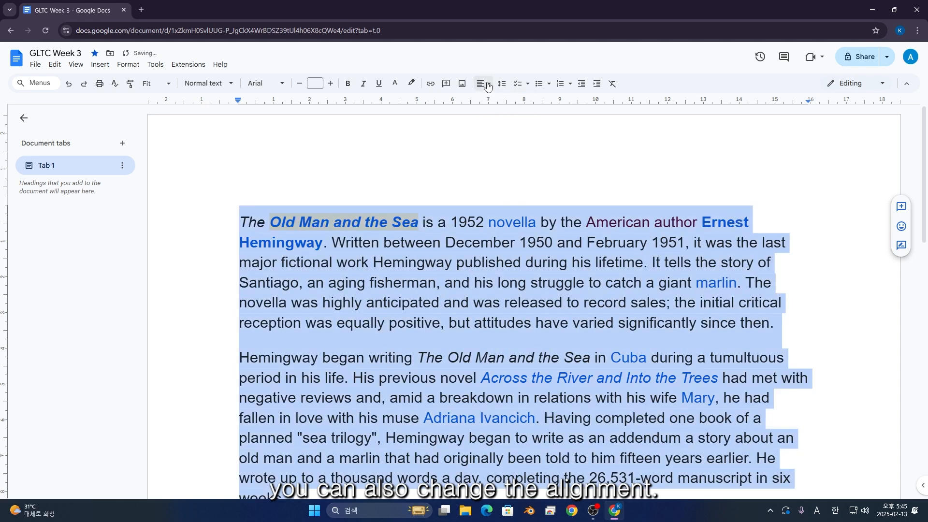
{"action": "left_click", "coordinate": [486, 85]}
{"action": "left_click", "coordinate": [461, 199]}
{"action": "left_click", "coordinate": [461, 199]}
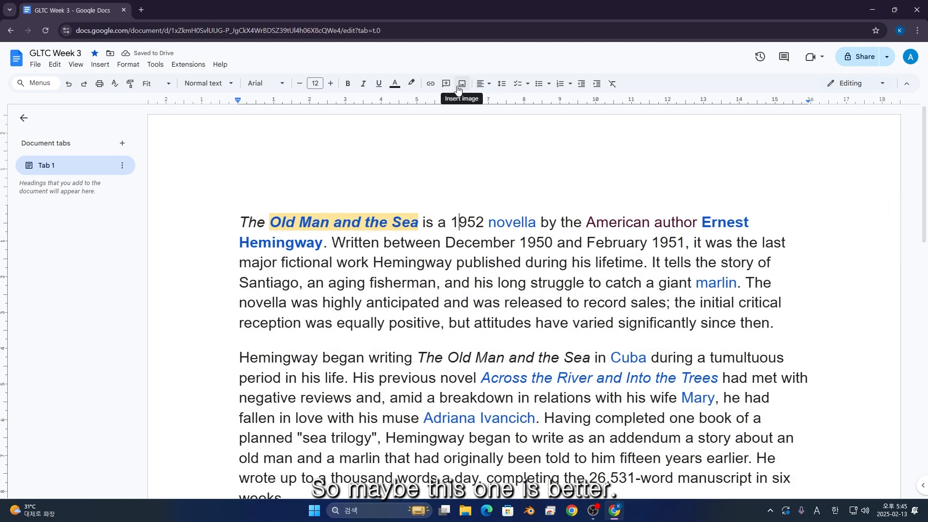
Set the line spacing of the first paragraph to 1.5
{"action": "left_click", "coordinate": [486, 84]}
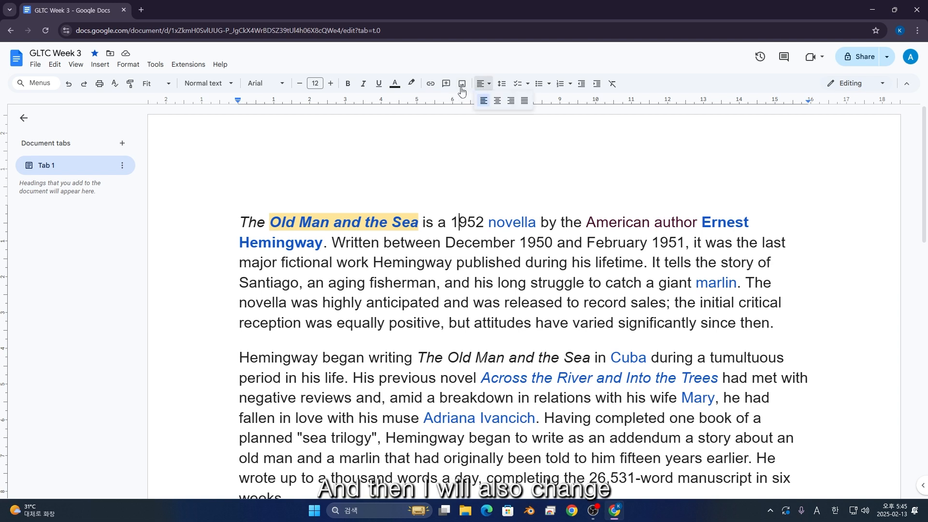
{"action": "left_click", "coordinate": [502, 84]}
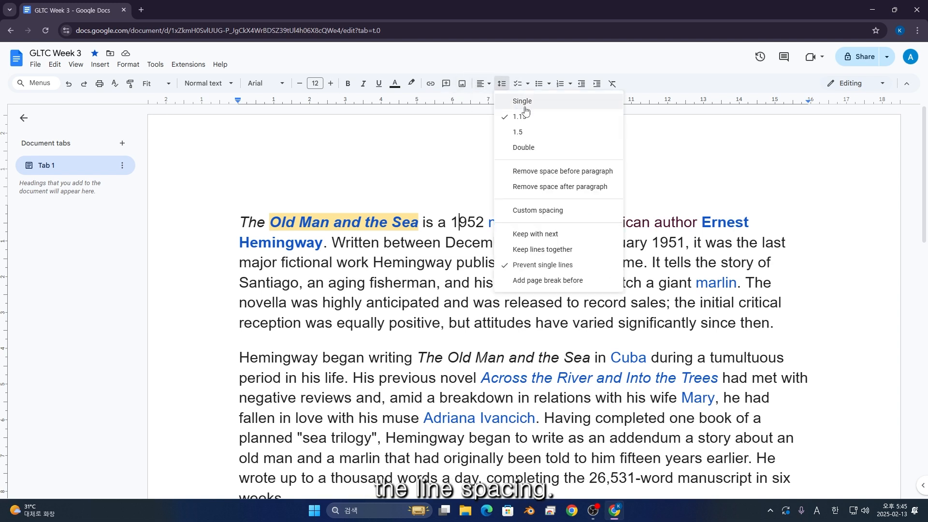
{"action": "left_click", "coordinate": [547, 131]}
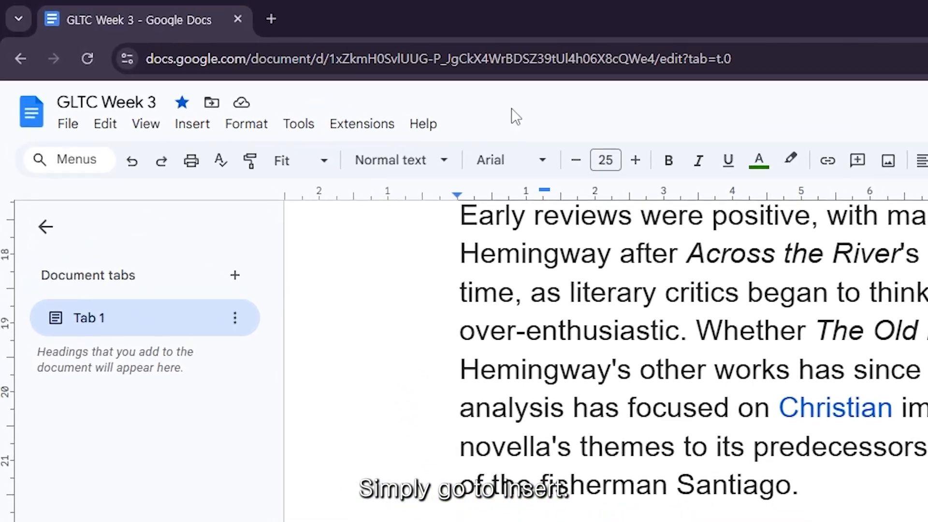
Insert a page header that reads "The Old Man and the Sea"
{"action": "left_click", "coordinate": [191, 130]}
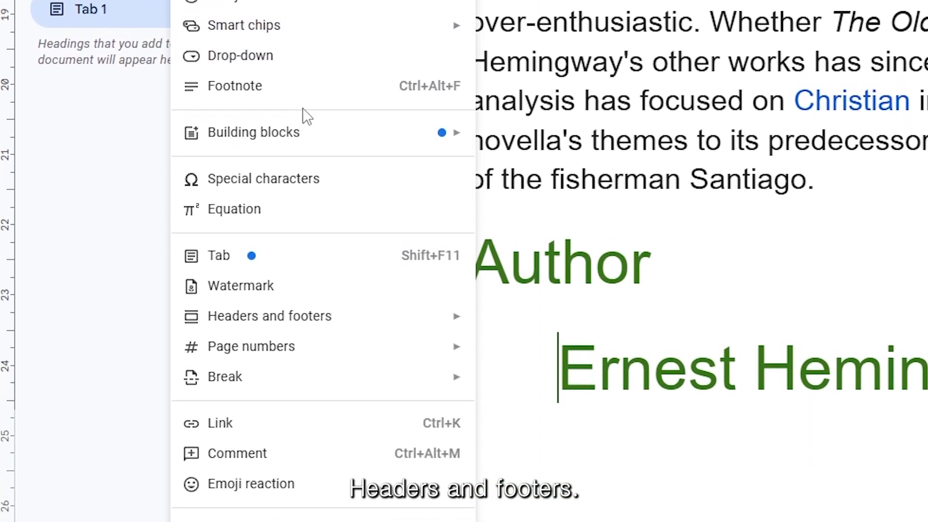
{"action": "mouse_move", "coordinate": [358, 316]}
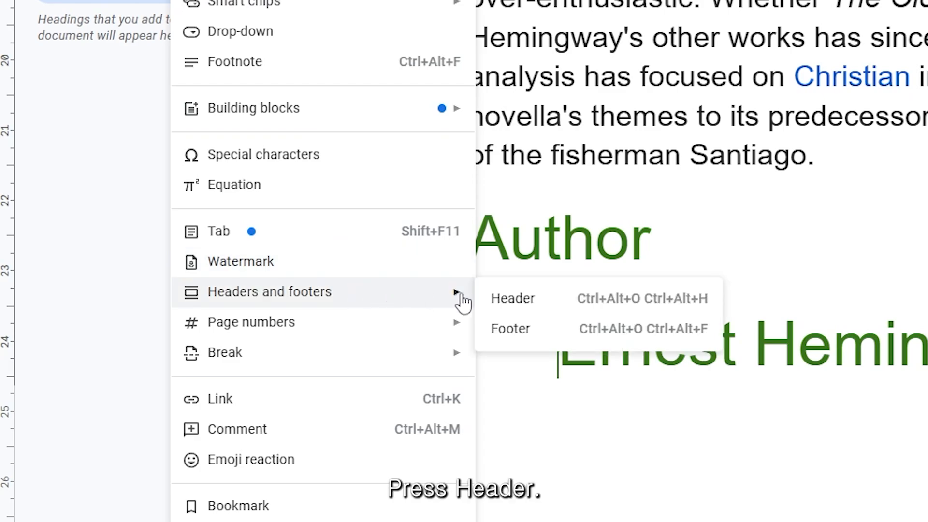
{"action": "left_click", "coordinate": [556, 300]}
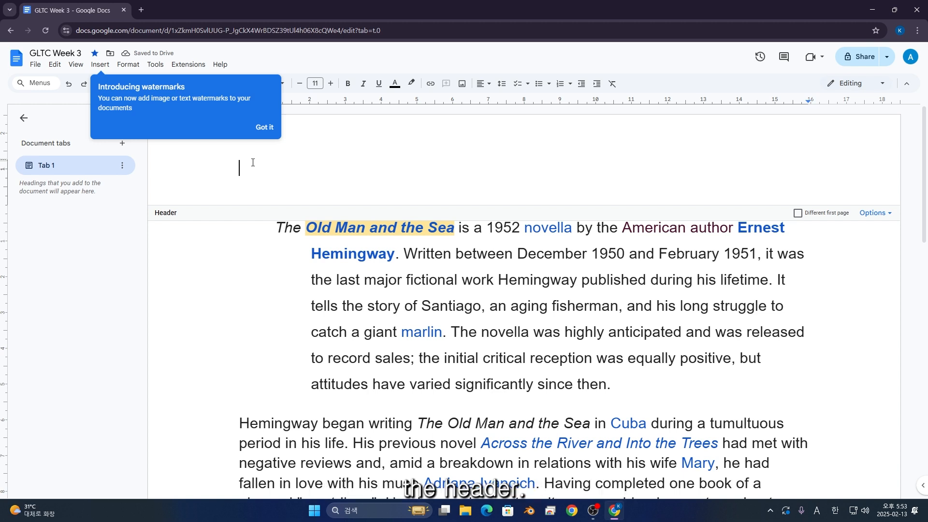
{"action": "type", "text": "The Old "}
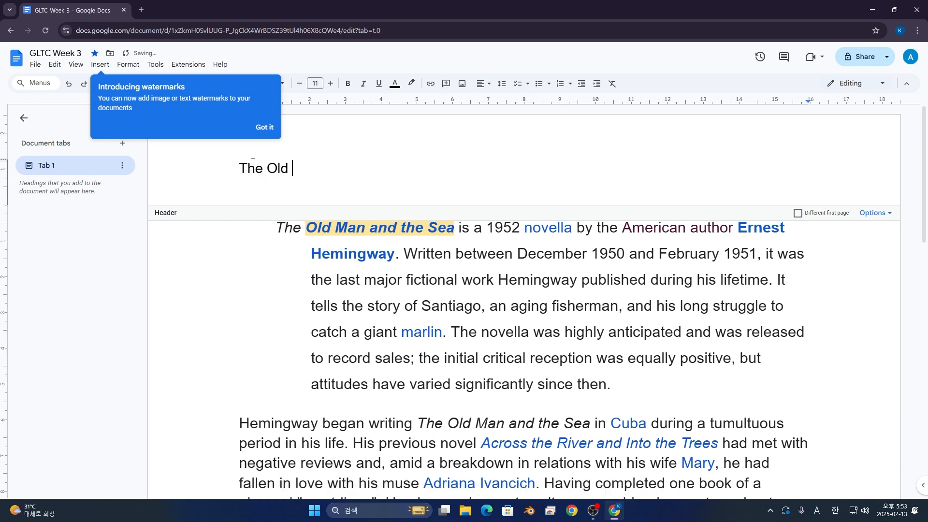
{"action": "type", "text": "Man and the Sea"}
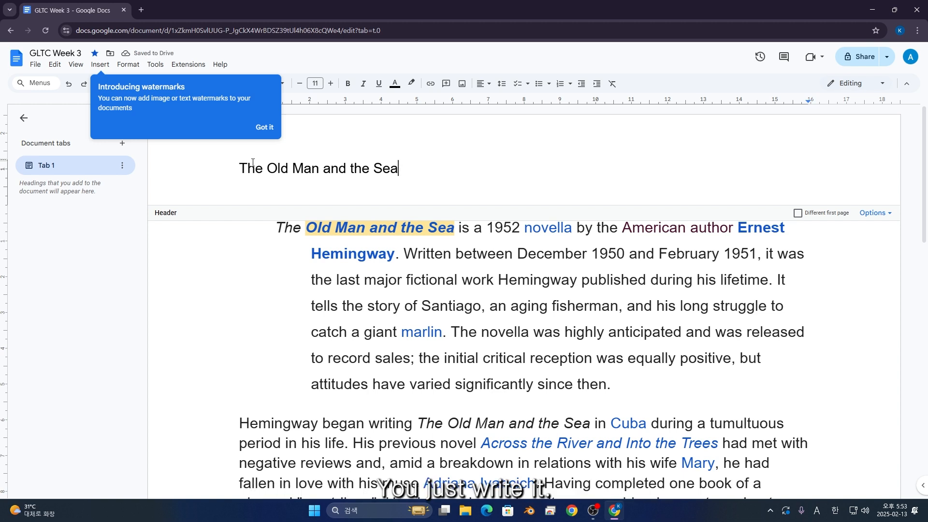
Apply the Title style to the header text and make it bold
{"action": "triple_click", "coordinate": [239, 168]}
{"action": "left_click", "coordinate": [263, 126]}
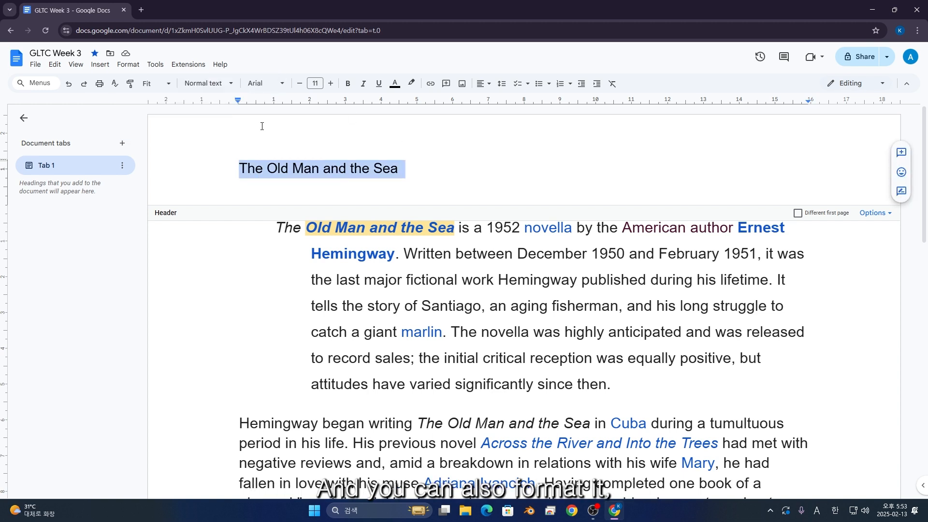
{"action": "left_click", "coordinate": [233, 85]}
{"action": "left_click", "coordinate": [246, 152]}
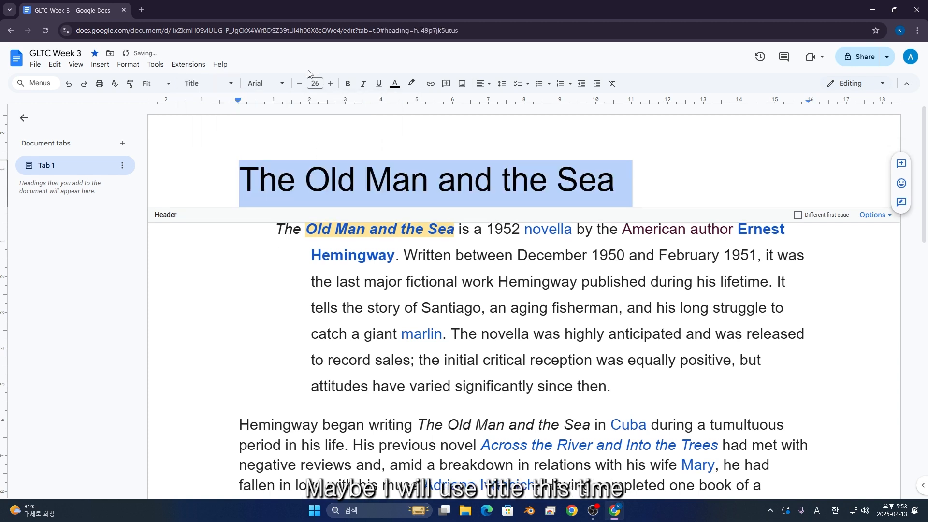
{"action": "left_click", "coordinate": [347, 84]}
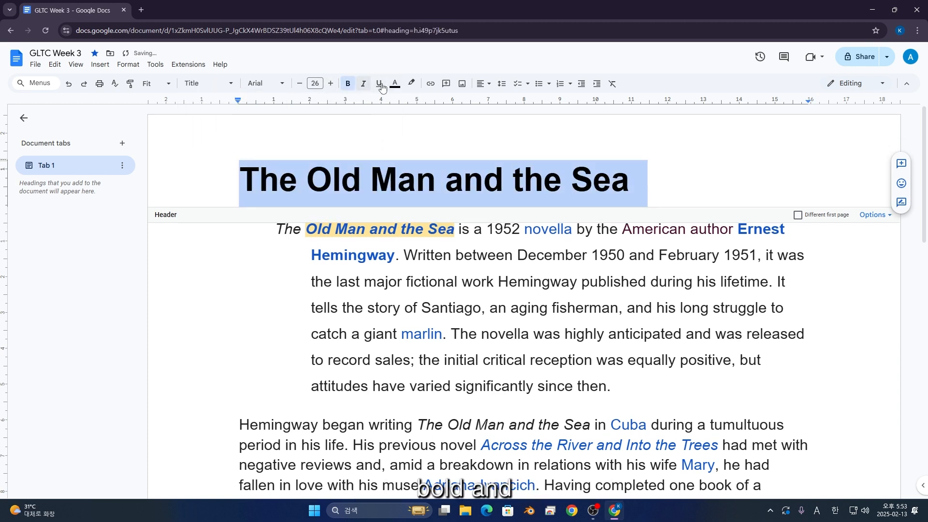
Color the header text light red, center it, and leave the header
{"action": "left_click", "coordinate": [395, 84]}
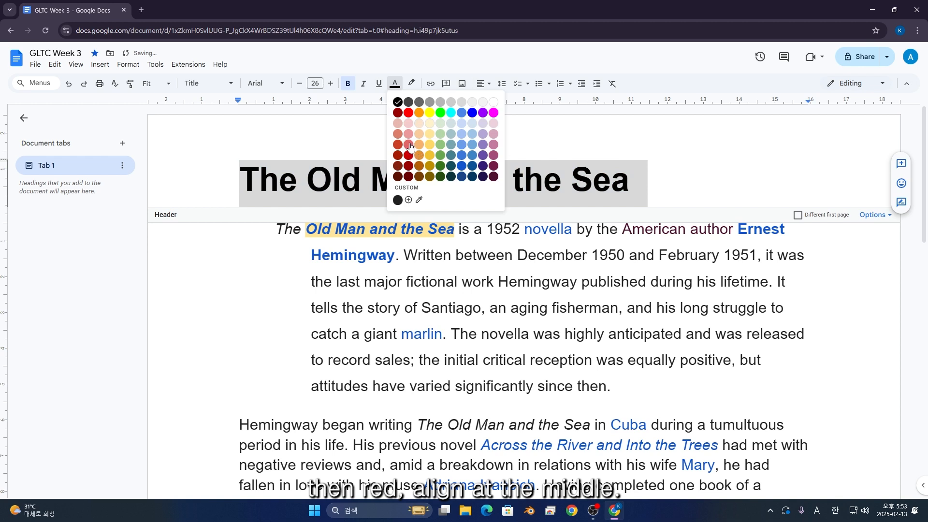
{"action": "left_click", "coordinate": [409, 145]}
{"action": "left_click", "coordinate": [481, 84]}
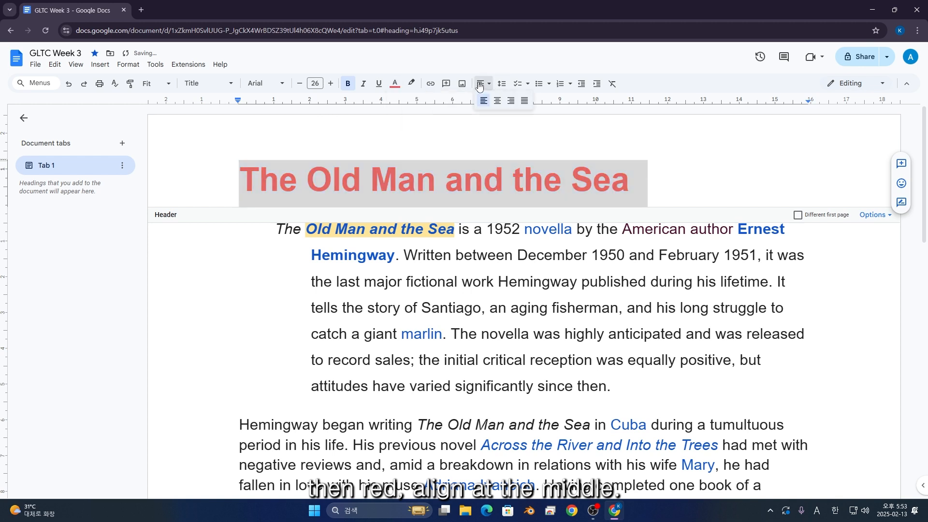
{"action": "left_click", "coordinate": [499, 100]}
{"action": "left_click", "coordinate": [531, 180]}
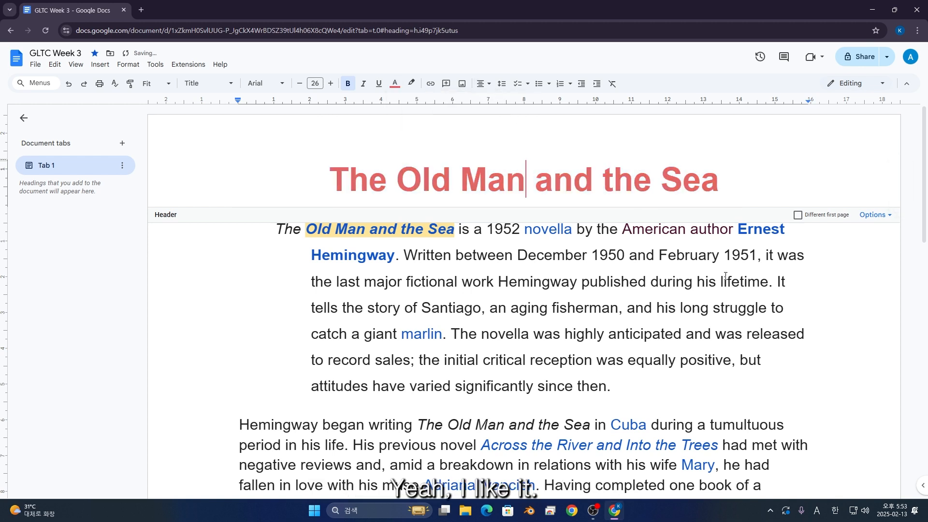
{"action": "key", "text": "Escape"}
Insert a page footer that reads "From. Wikipedia"
{"action": "scroll", "coordinate": [531, 198], "scroll_direction": "down", "scroll_amount": 1}
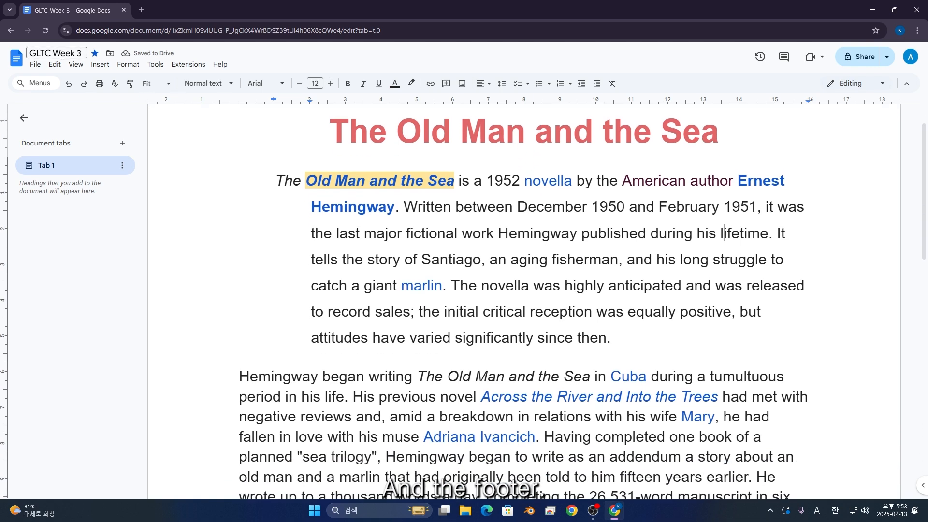
{"action": "left_click", "coordinate": [52, 64]}
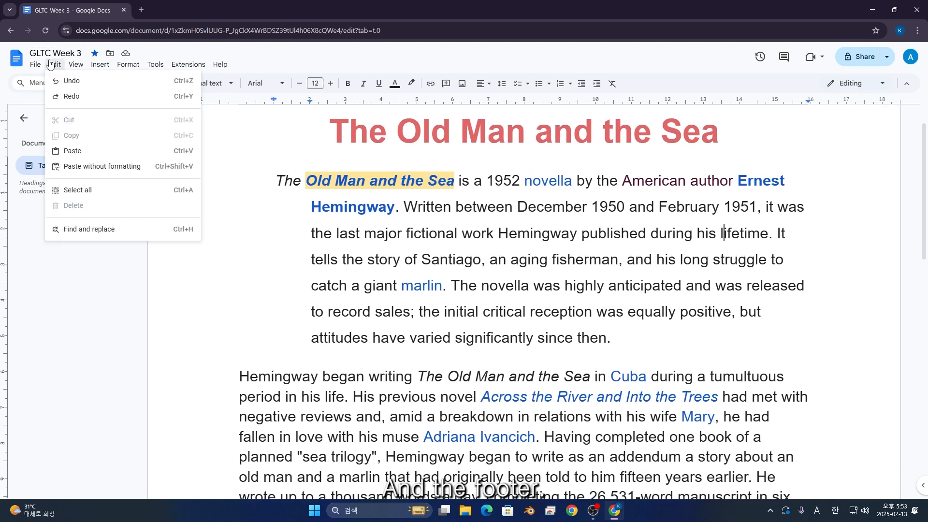
{"action": "mouse_move", "coordinate": [96, 64]}
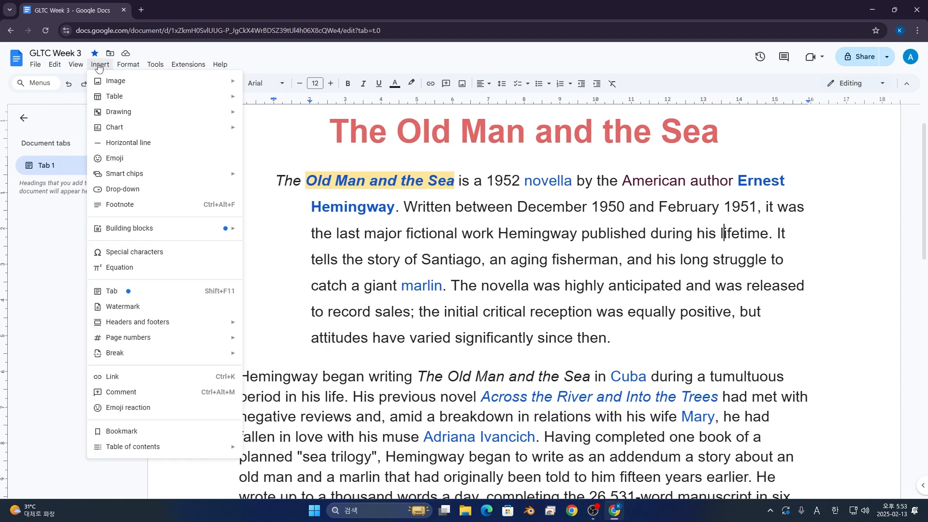
{"action": "mouse_move", "coordinate": [227, 322]}
{"action": "left_click", "coordinate": [309, 344]}
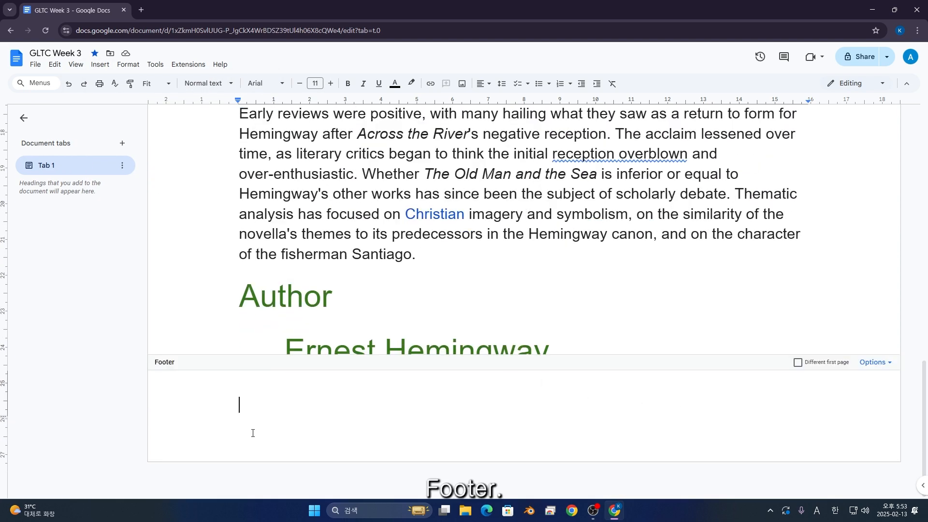
{"action": "type", "text": "from, W"}
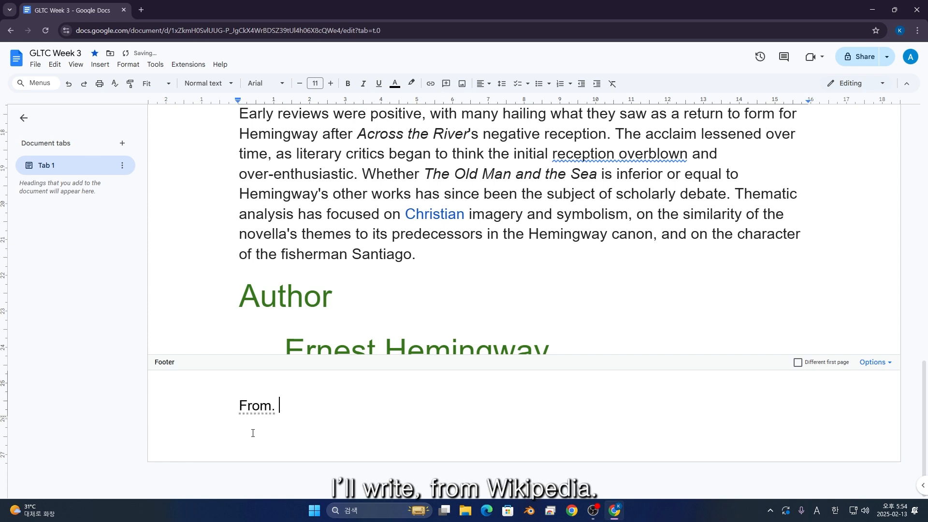
{"action": "type", "text": "ikipedia"}
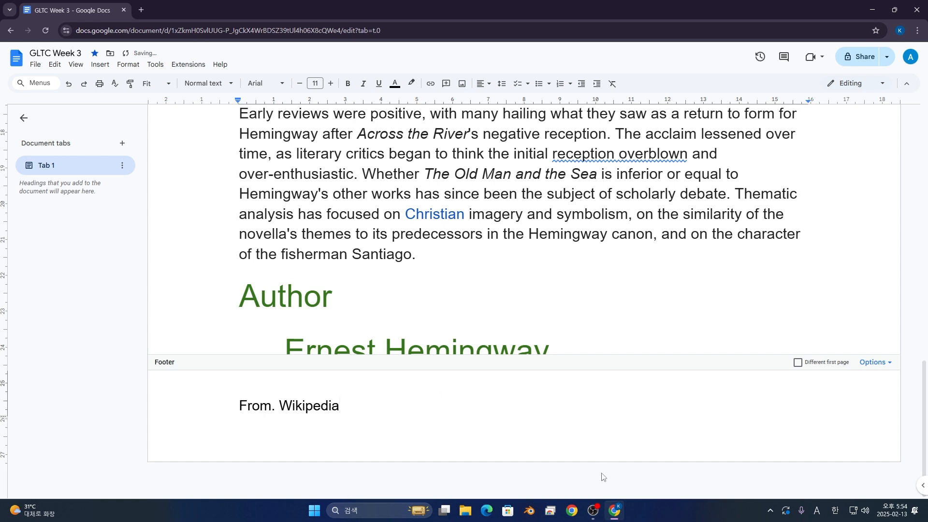
Turn on the different first page option for the footer and return to the body text
{"action": "left_click", "coordinate": [808, 364]}
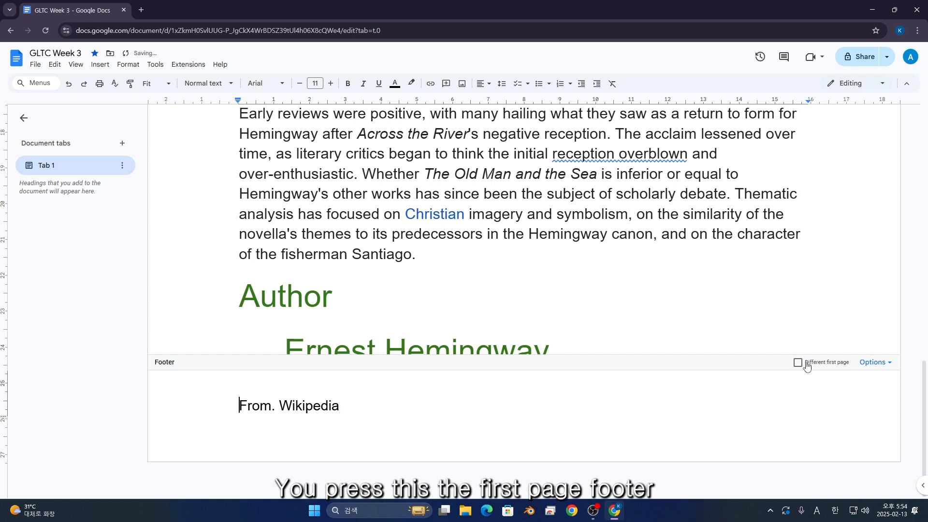
{"action": "left_click", "coordinate": [807, 363]}
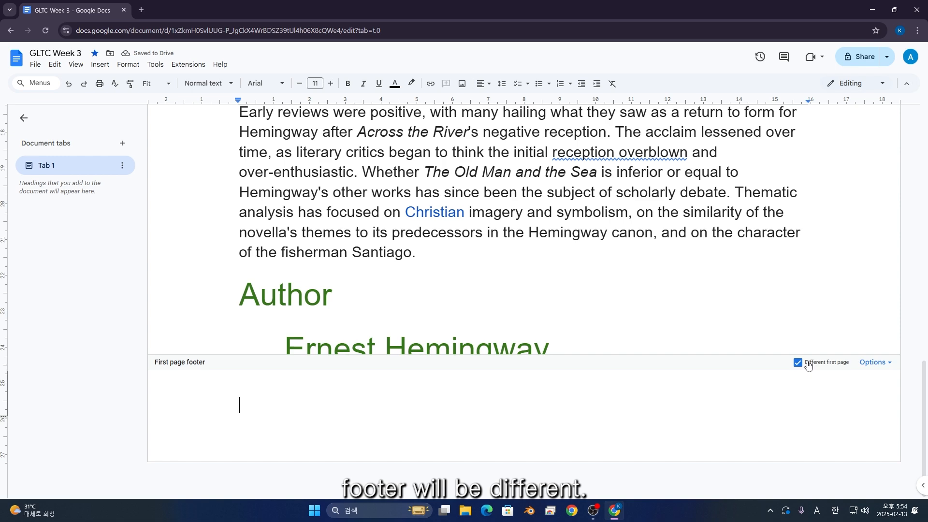
{"action": "left_click", "coordinate": [715, 336]}
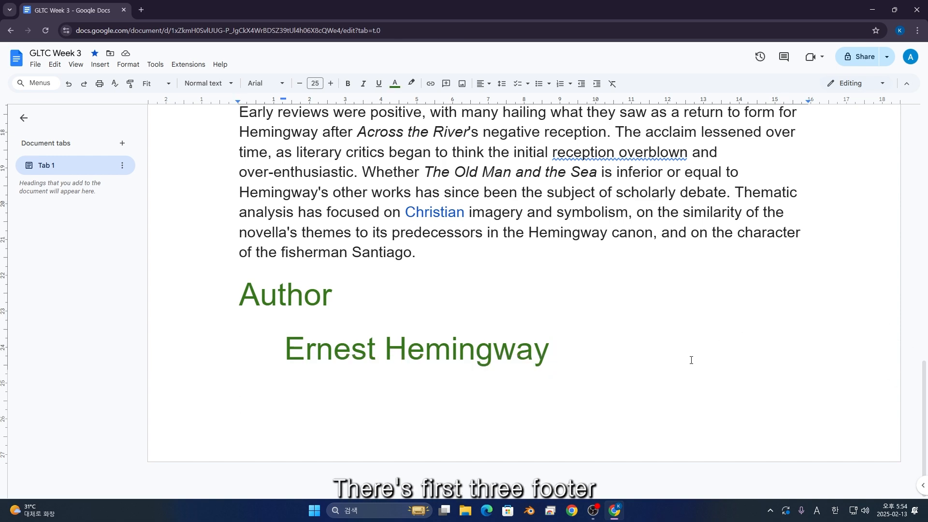
Extend the document past the "Ernest Hemingway" line onto a second page and check the header and footer on each page
{"action": "key", "text": "Return"}
{"action": "scroll", "coordinate": [668, 359], "scroll_direction": "down", "scroll_amount": 20}
{"action": "scroll", "coordinate": [628, 363], "scroll_direction": "up", "scroll_amount": 15}
{"action": "scroll", "coordinate": [556, 362], "scroll_direction": "down", "scroll_amount": 5}
{"action": "left_click", "coordinate": [597, 275]}
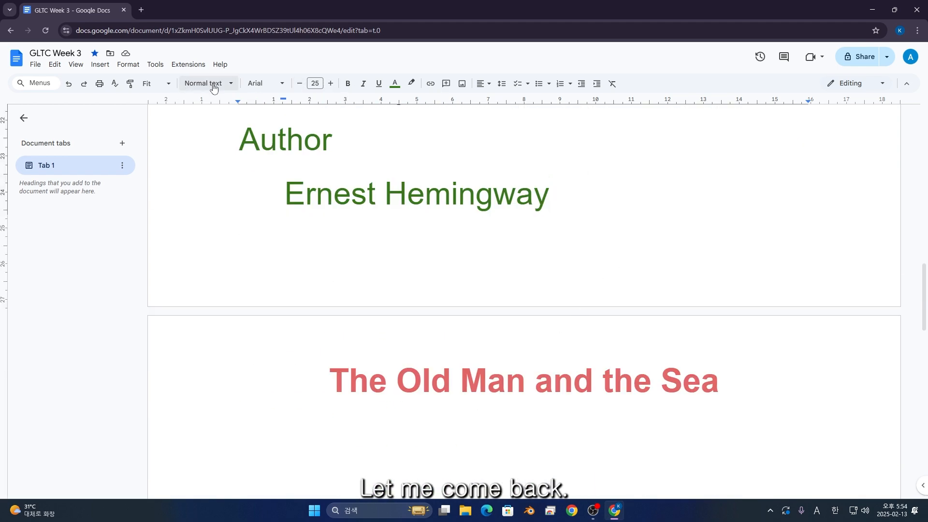
Open the first page footer and enter "Hello" as its text
{"action": "left_click", "coordinate": [95, 68]}
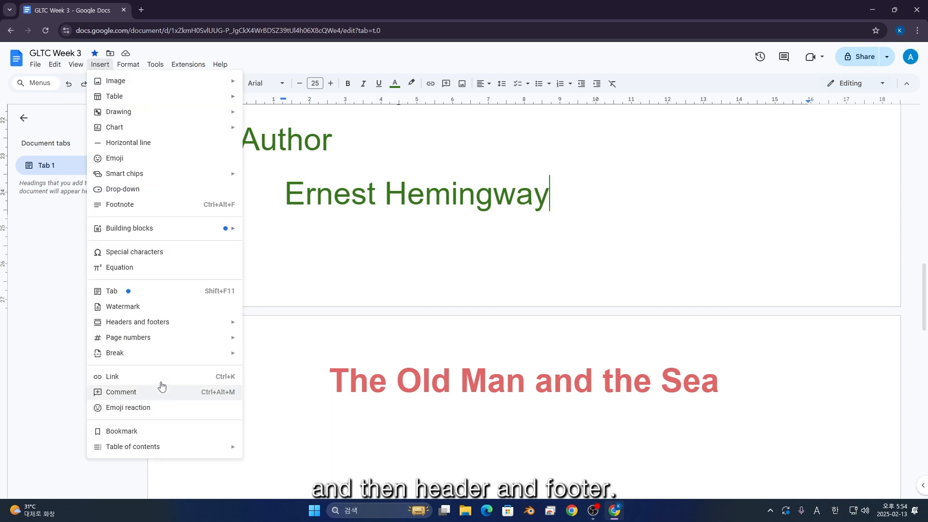
{"action": "mouse_move", "coordinate": [158, 323]}
{"action": "left_click", "coordinate": [300, 341]}
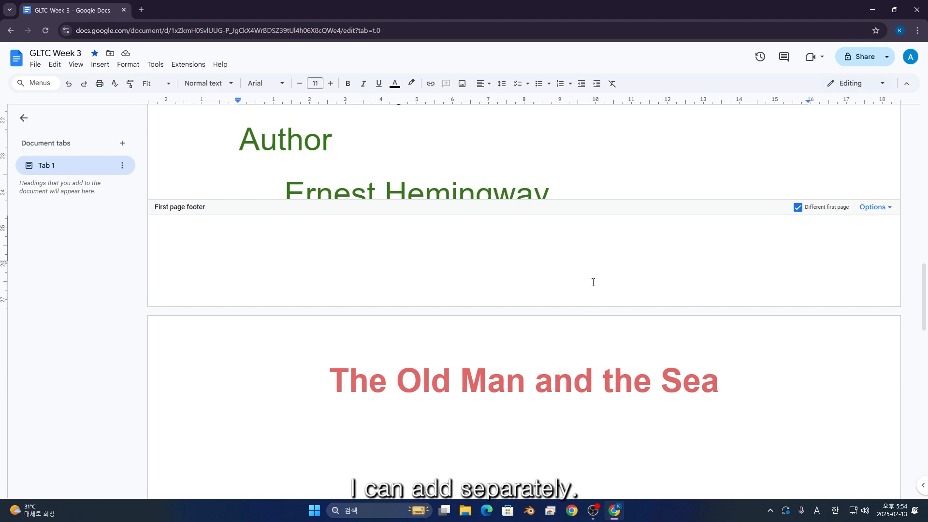
{"action": "type", "text": "Hello"}
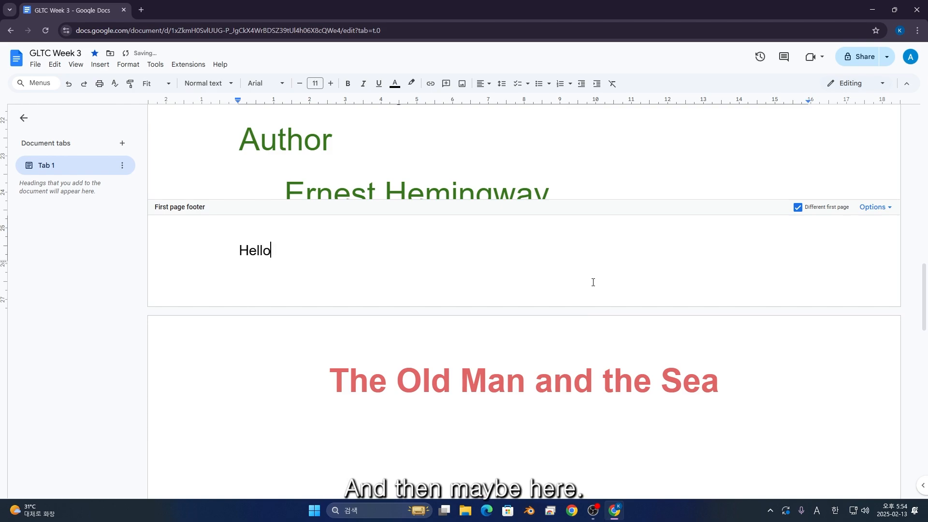
Open the first page header, enter "HEAder" as its text and return to the body text
{"action": "scroll", "coordinate": [509, 245], "scroll_direction": "down", "scroll_amount": 10}
{"action": "scroll", "coordinate": [509, 245], "scroll_direction": "up", "scroll_amount": 10}
{"action": "double_click", "coordinate": [434, 173]}
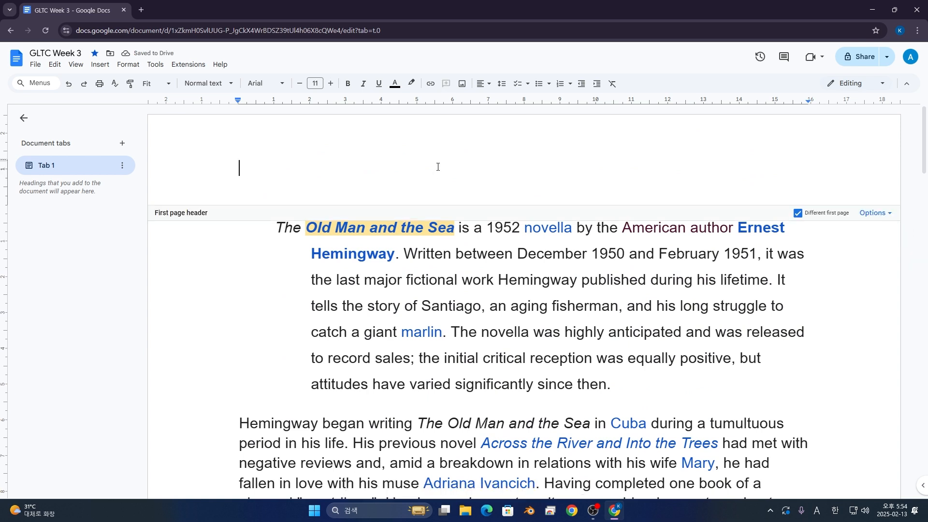
{"action": "type", "text": "HEAder"}
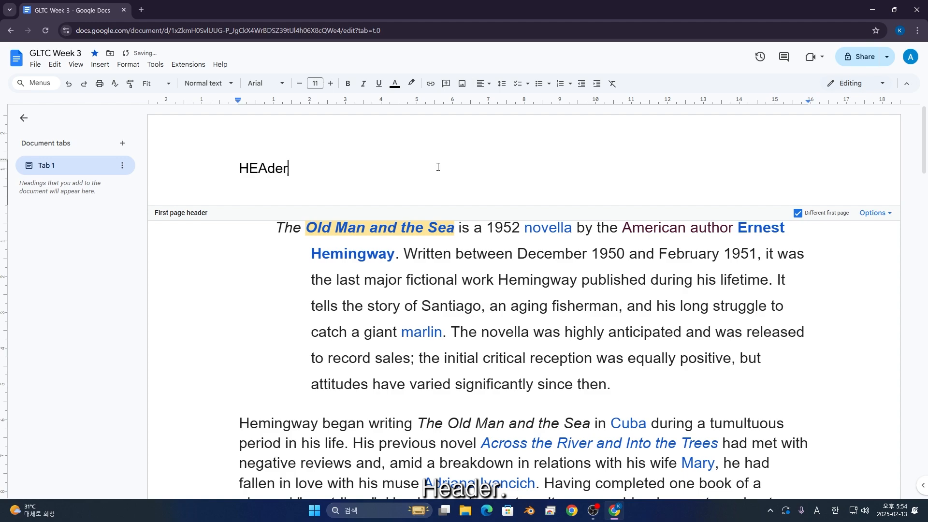
{"action": "left_click", "coordinate": [199, 272]}
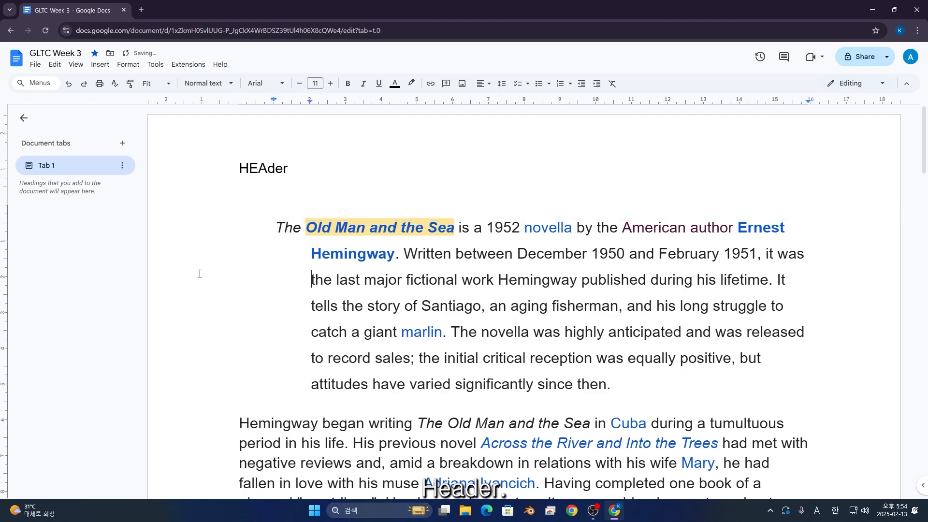
Open the first page footer containing "Hello" and turn off the different first page option
{"action": "scroll", "coordinate": [290, 338], "scroll_direction": "down", "scroll_amount": 15}
{"action": "scroll", "coordinate": [288, 341], "scroll_direction": "down", "scroll_amount": 5}
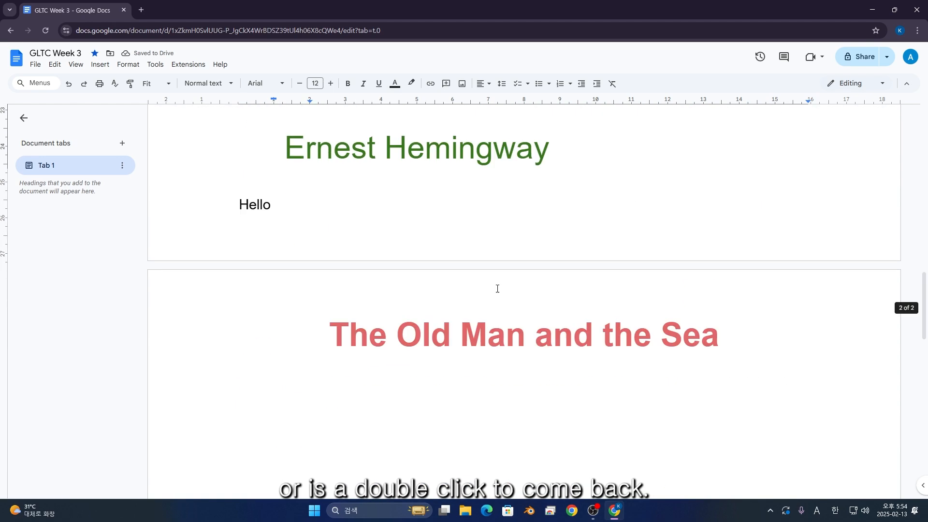
{"action": "double_click", "coordinate": [469, 213]}
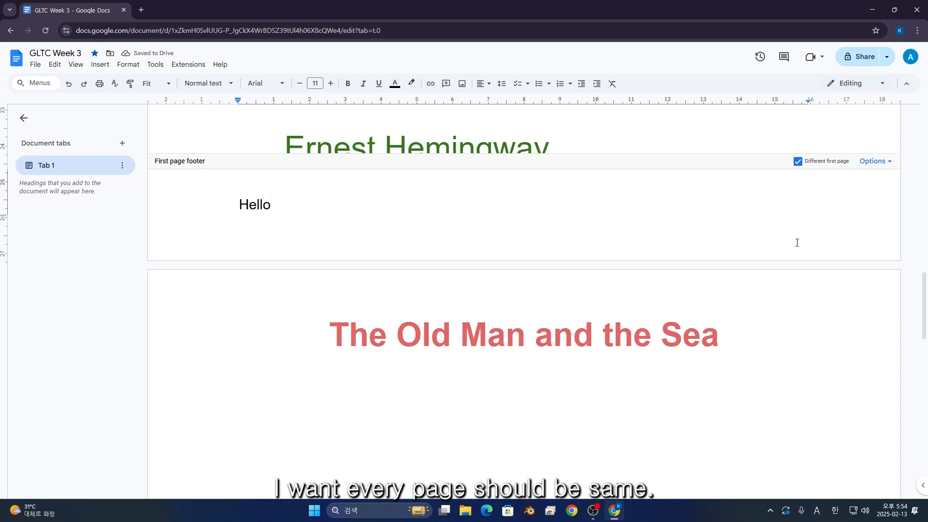
{"action": "left_click", "coordinate": [812, 164]}
{"action": "scroll", "coordinate": [809, 231], "scroll_direction": "up", "scroll_amount": 5}
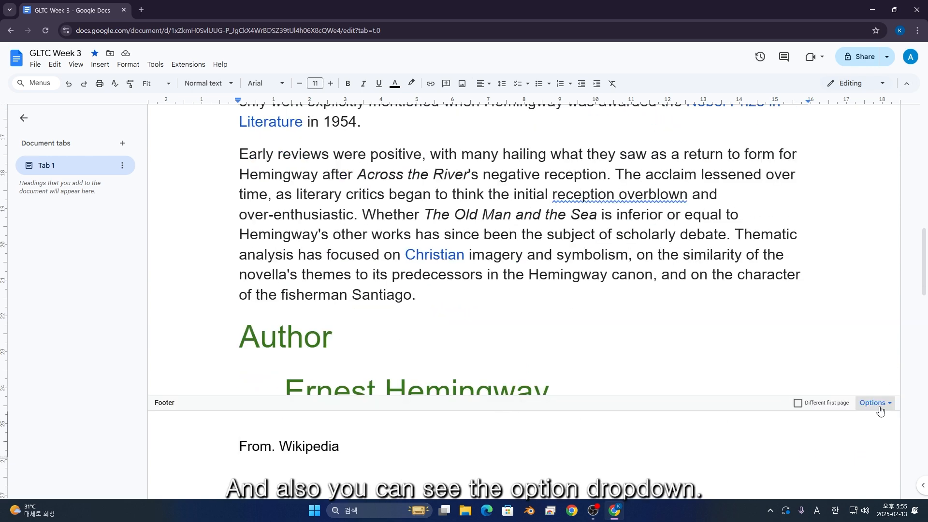
Open the footer format settings, set the header margin to 1.02 cm and copy the value
{"action": "left_click", "coordinate": [881, 411]}
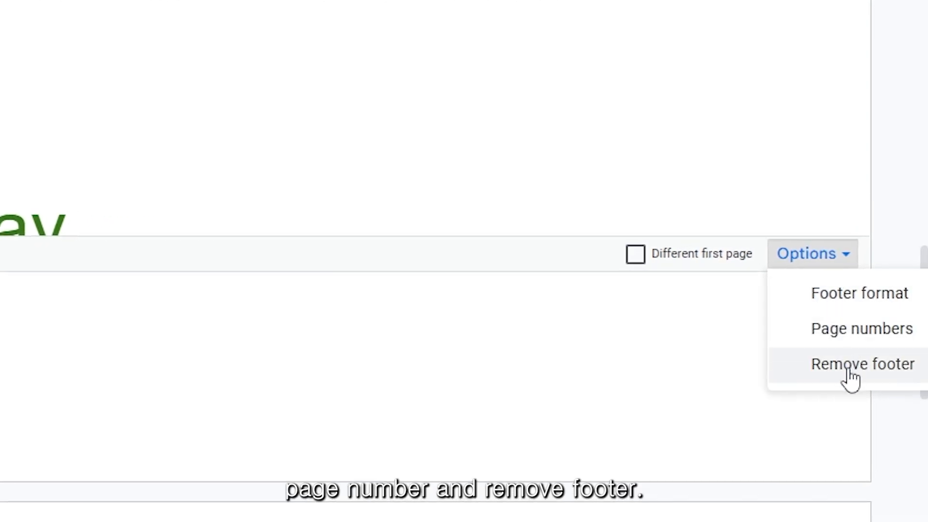
{"action": "left_click", "coordinate": [860, 293]}
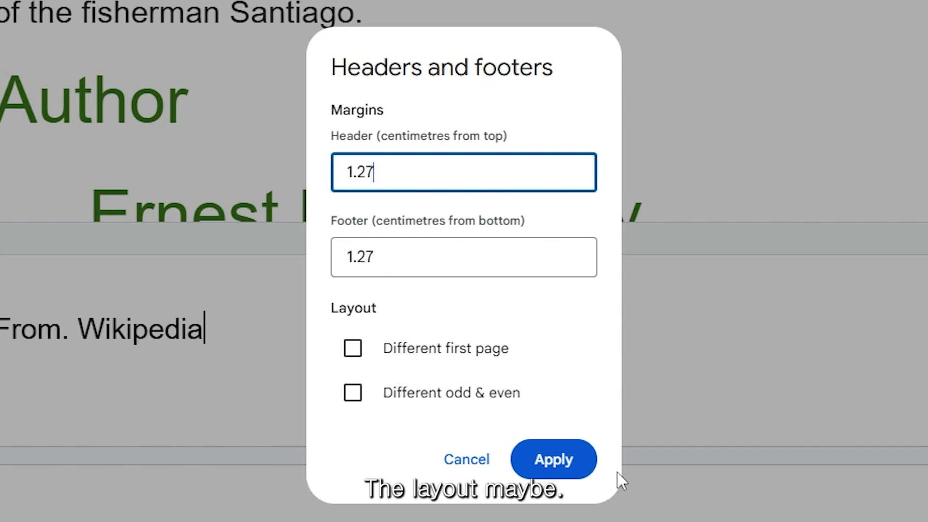
{"action": "key", "text": "BackSpace"}
{"action": "key", "text": "BackSpace"}
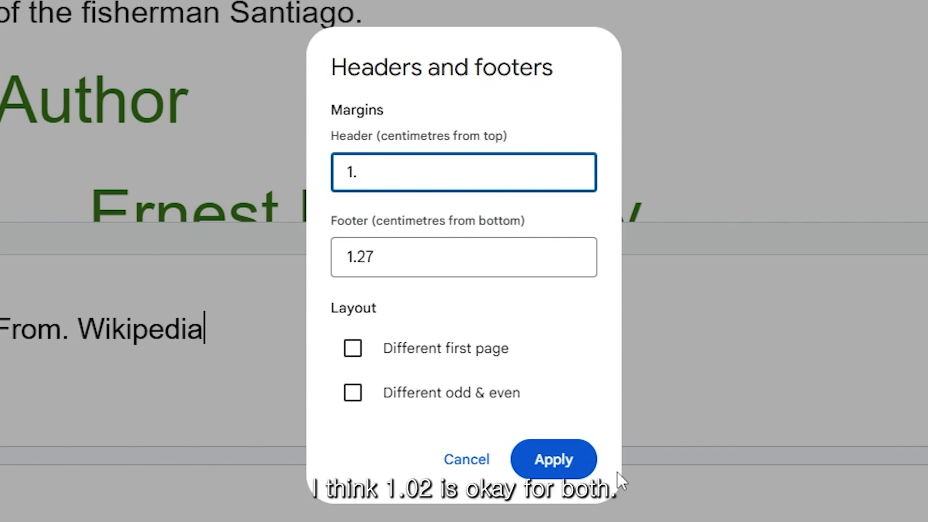
{"action": "type", "text": "02"}
{"action": "key", "text": "ctrl+a"}
{"action": "key", "text": "ctrl+c"}
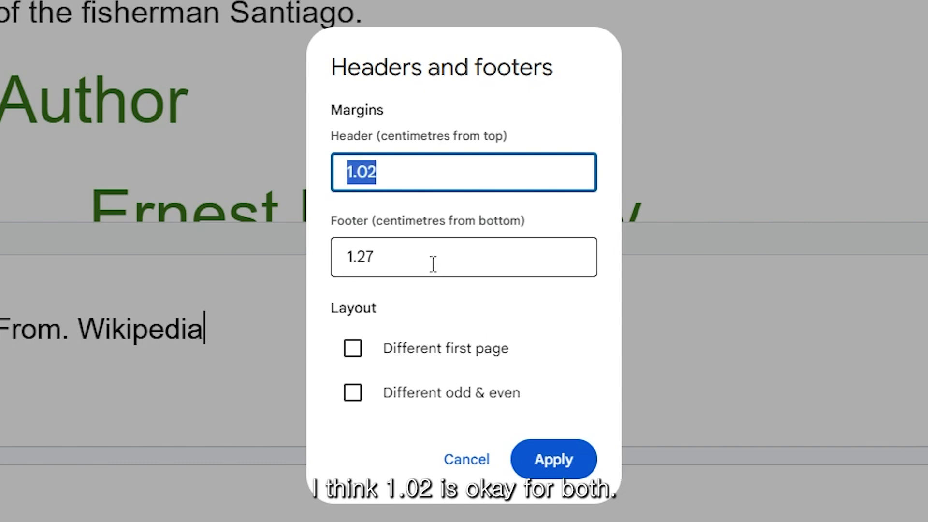
Set the footer margin to 1.02 cm, leave both layout options off and apply the header and footer settings
{"action": "left_click", "coordinate": [434, 264]}
{"action": "key", "text": "ctrl+a"}
{"action": "key", "text": "ctrl+v"}
{"action": "left_click", "coordinate": [550, 305]}
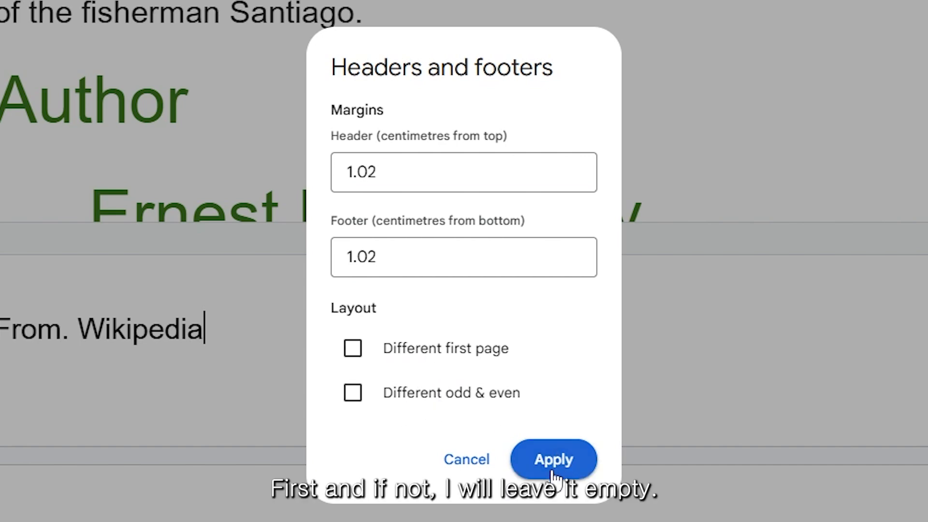
{"action": "left_click", "coordinate": [553, 471]}
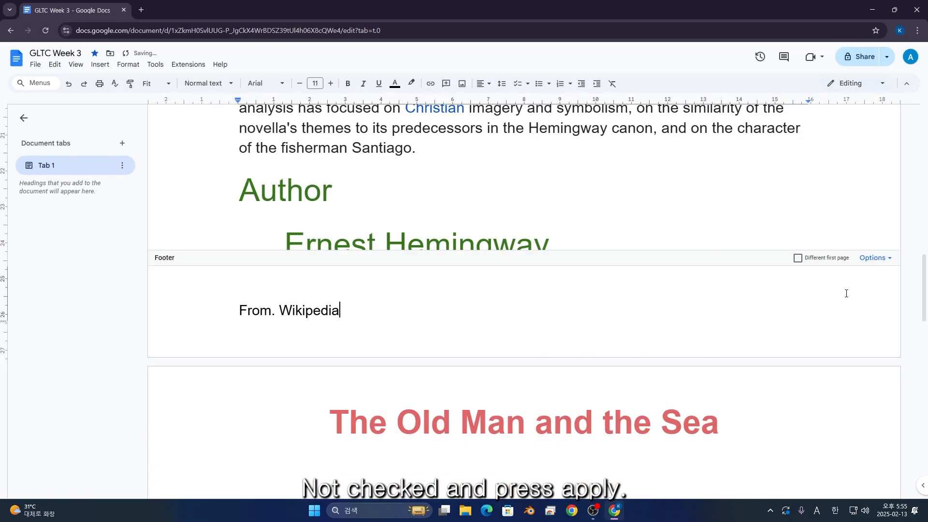
Add page numbers to the footer, shown on the first page and starting at 1
{"action": "left_click", "coordinate": [876, 257]}
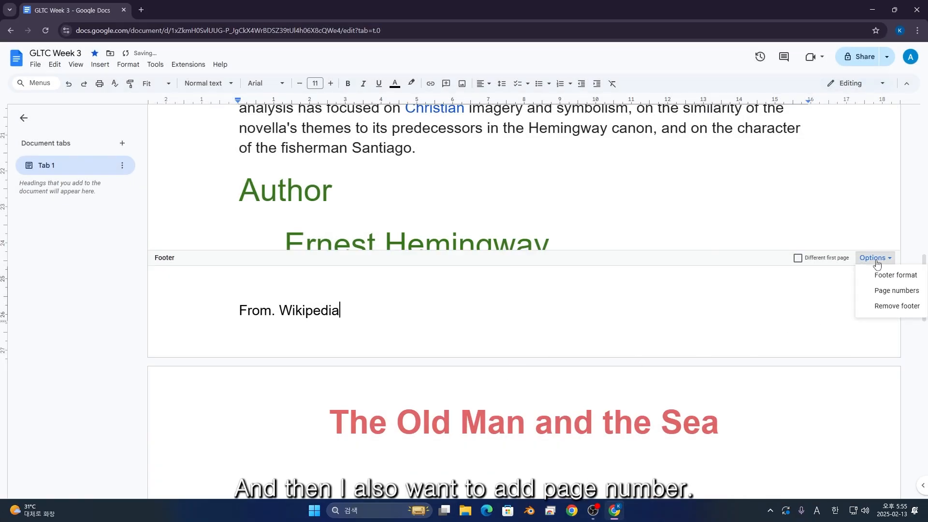
{"action": "left_click", "coordinate": [893, 292]}
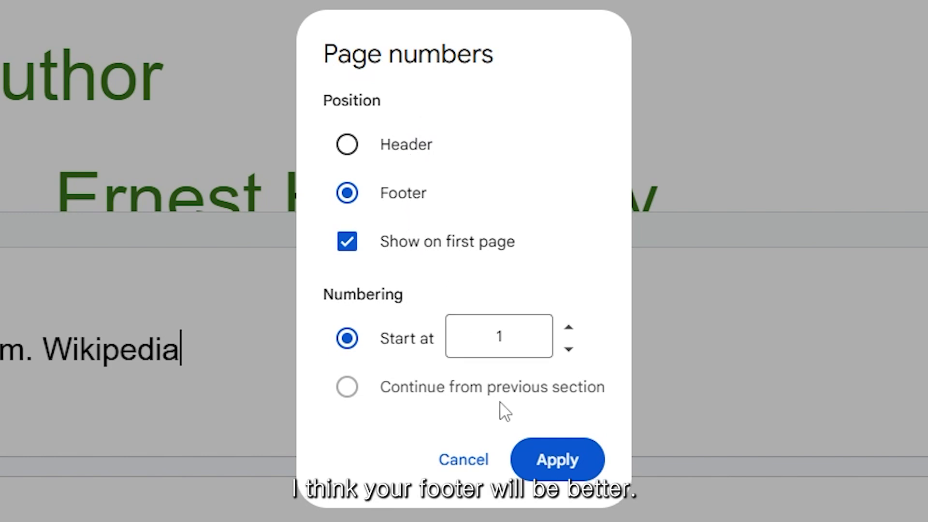
{"action": "left_click", "coordinate": [528, 446]}
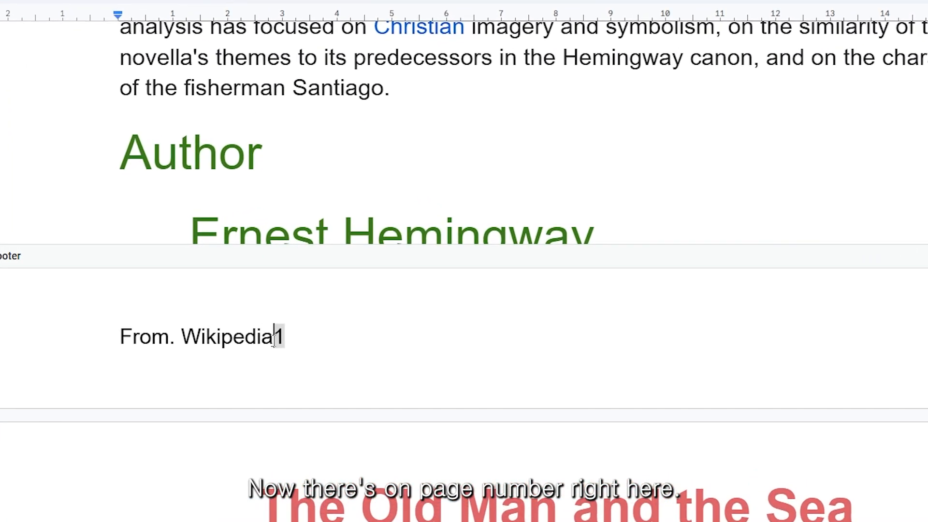
Centre the footer line and separate the page number from "From. Wikipedia" with a tab space
{"action": "key", "text": "ctrl+a"}
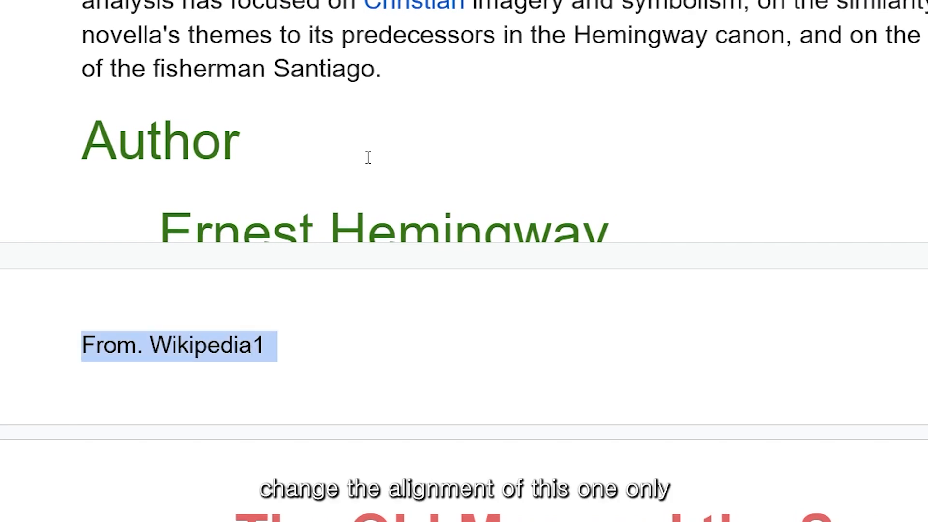
{"action": "left_click_drag", "start_coordinate": [258, 336], "coordinate": [302, 353]}
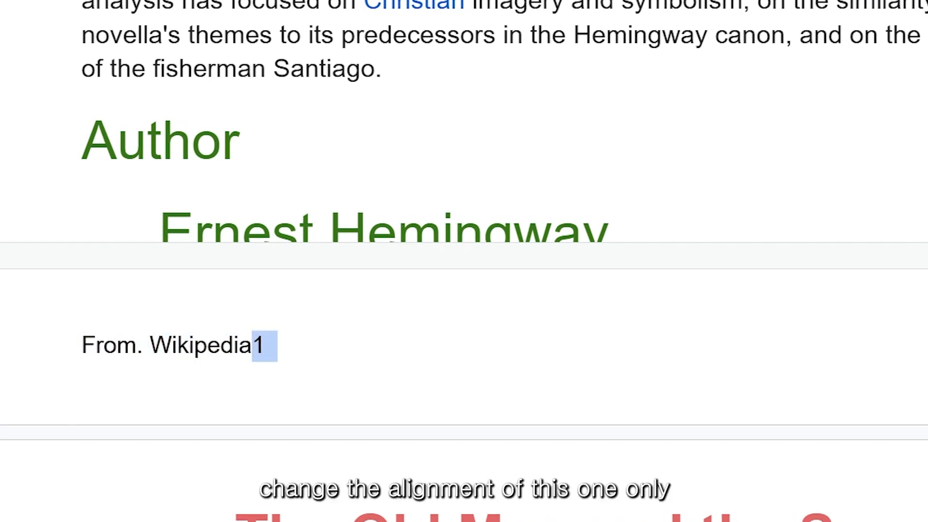
{"action": "key", "text": "ctrl+e"}
{"action": "left_click", "coordinate": [598, 371]}
{"action": "left_click", "coordinate": [683, 384]}
{"action": "left_click", "coordinate": [570, 351]}
{"action": "left_click_drag", "start_coordinate": [645, 349], "coordinate": [655, 349]}
{"action": "key", "text": "Left"}
{"action": "key", "text": "Tab"}
{"action": "left_click", "coordinate": [836, 377]}
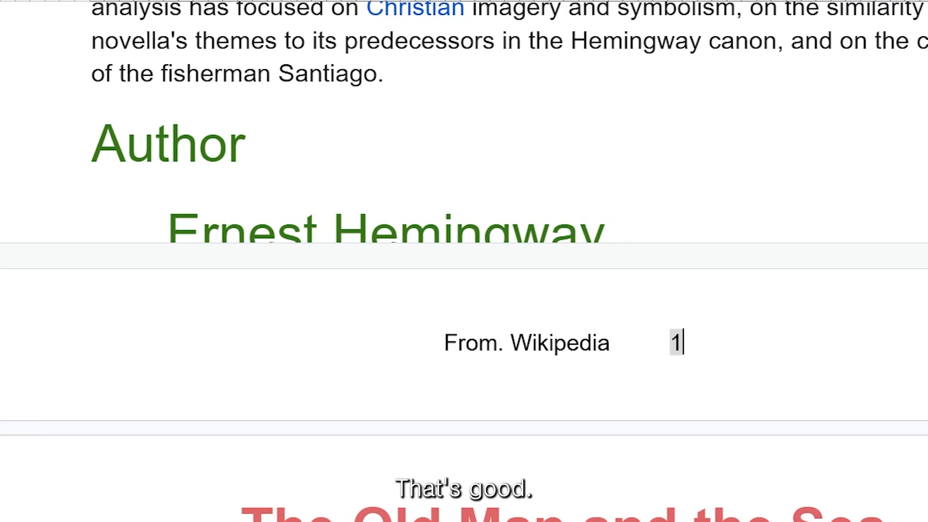
View the footer options, return to the body text and look over the pages with the new footer
{"action": "left_click", "coordinate": [874, 258]}
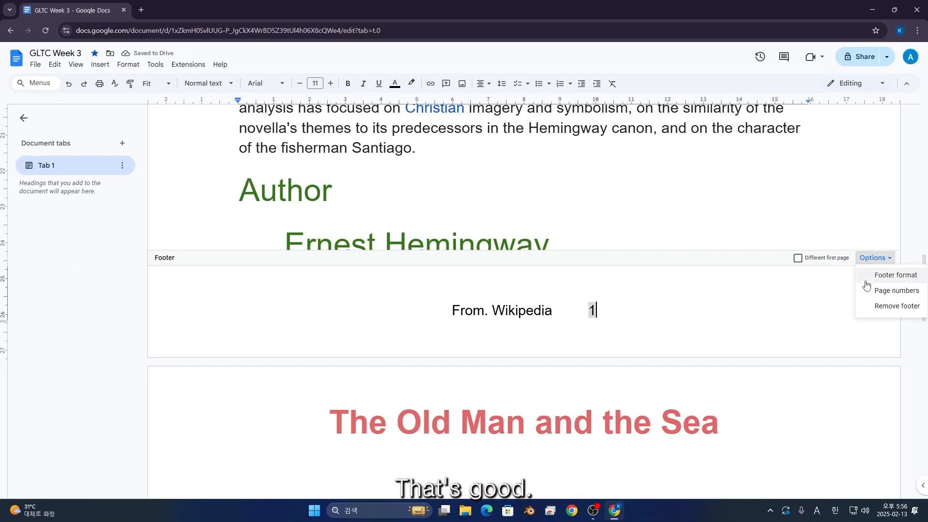
{"action": "left_click", "coordinate": [880, 309]}
{"action": "scroll", "coordinate": [601, 213], "scroll_direction": "down", "scroll_amount": 10}
{"action": "scroll", "coordinate": [624, 213], "scroll_direction": "up", "scroll_amount": 15}
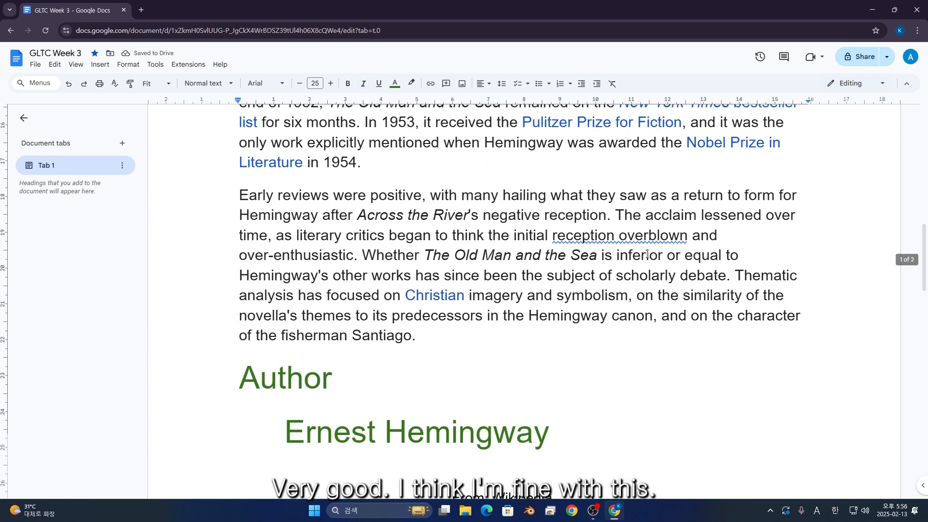
{"action": "scroll", "coordinate": [544, 253], "scroll_direction": "down", "scroll_amount": 6}
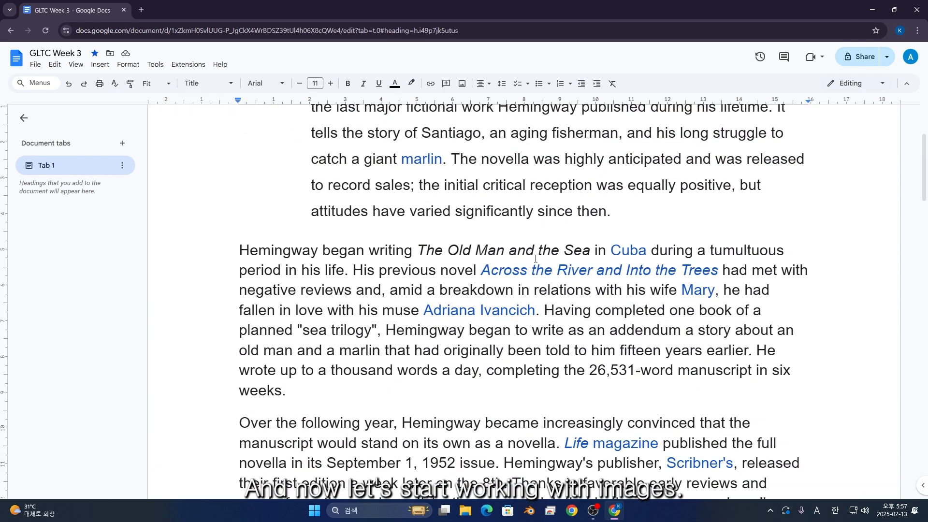
Place the cursor after the paragraph ending in "six weeks." and search the web for images of "Ernest Hemingway"
{"action": "left_click", "coordinate": [460, 277]}
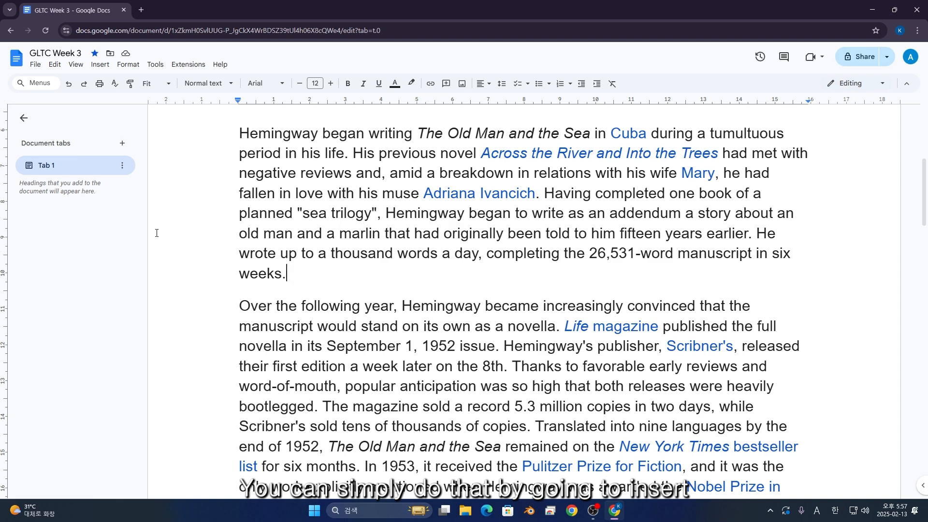
{"action": "left_click", "coordinate": [100, 64]}
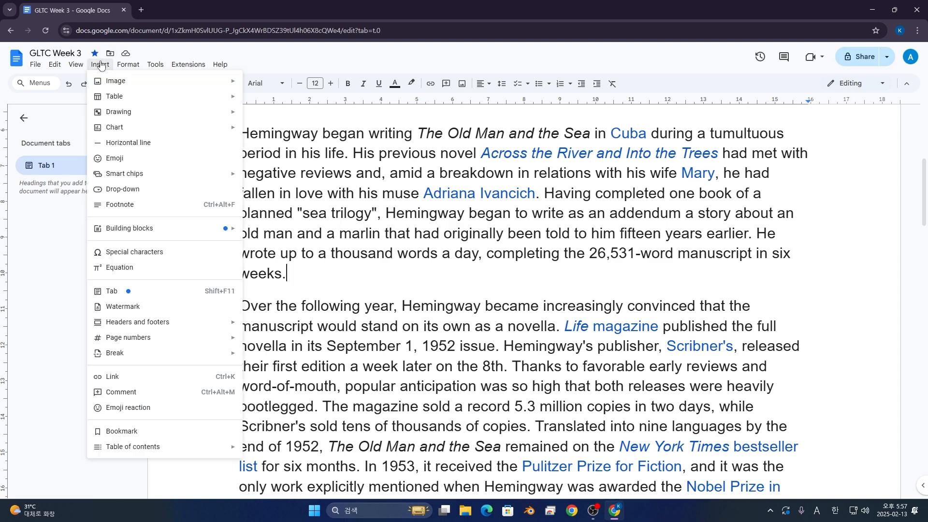
{"action": "mouse_move", "coordinate": [121, 85]}
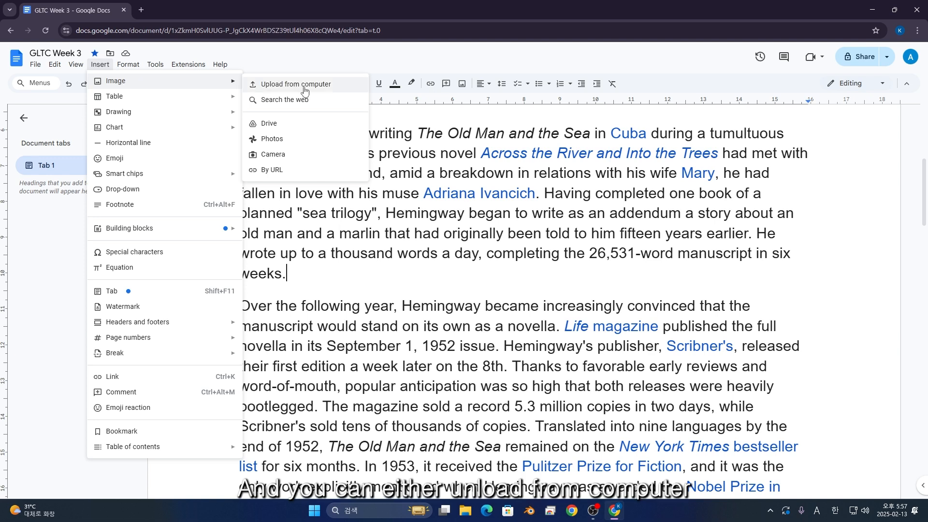
{"action": "left_click", "coordinate": [290, 99]}
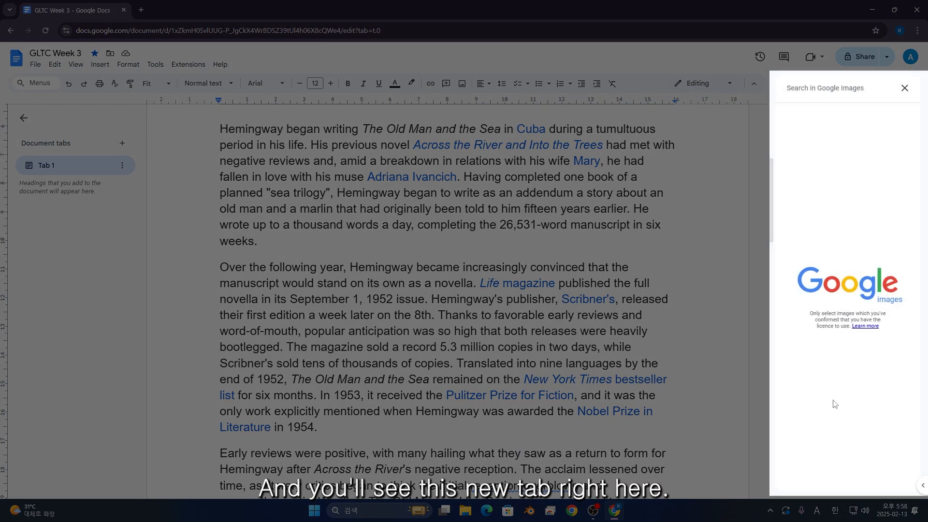
{"action": "left_click", "coordinate": [827, 99]}
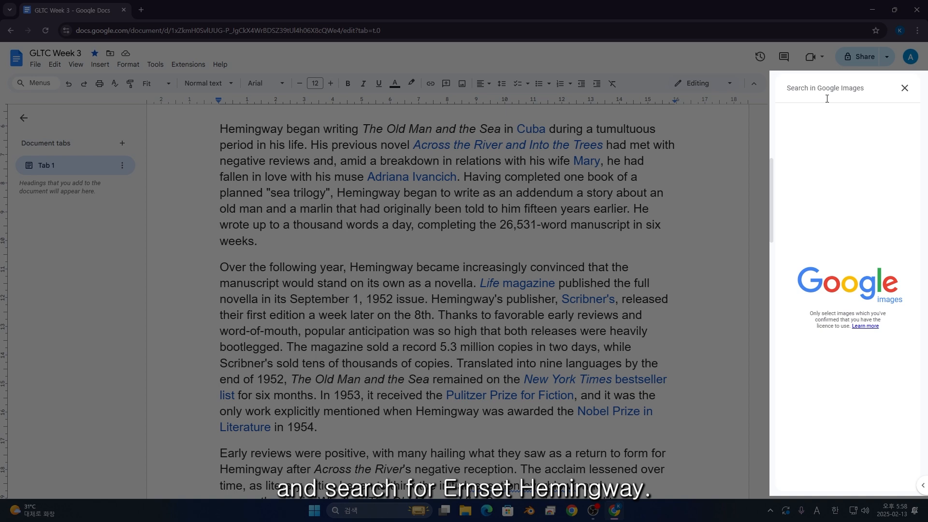
{"action": "type", "text": "Ernest Hemingway"}
{"action": "scroll", "coordinate": [667, 220], "scroll_direction": "up", "scroll_amount": 5}
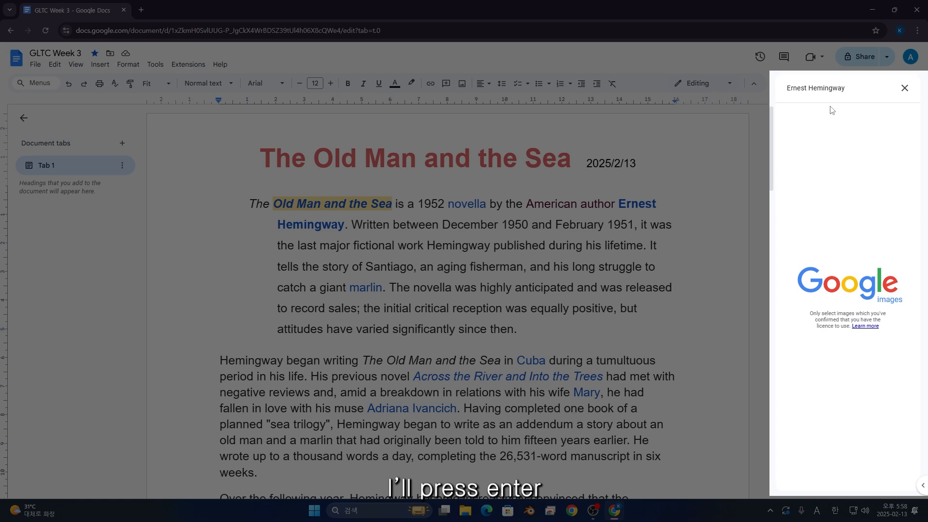
{"action": "key", "text": "Return"}
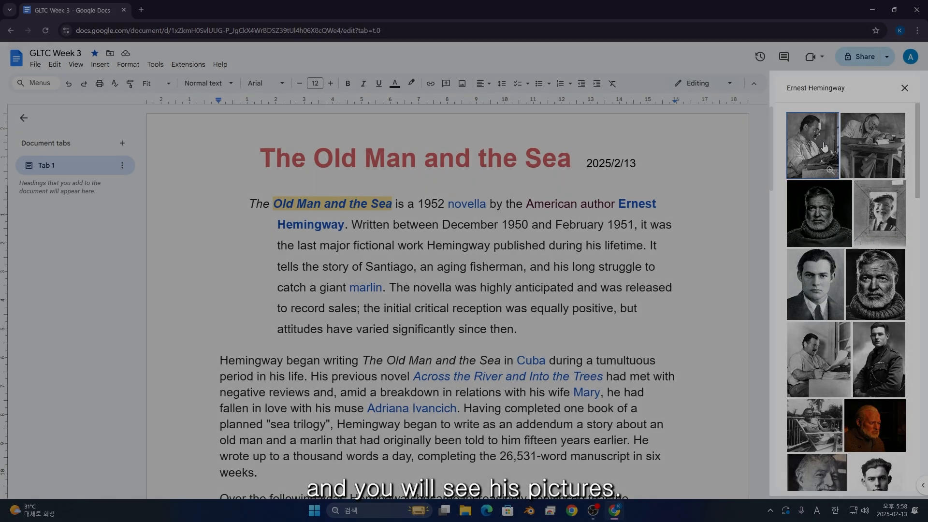
Insert the first image from the Ernest Hemingway search results into the document
{"action": "mouse_move", "coordinate": [813, 145]}
{"action": "left_mouse_down"}
{"action": "mouse_move", "coordinate": [768, 162]}
{"action": "mouse_move", "coordinate": [615, 268]}
{"action": "mouse_move", "coordinate": [552, 329]}
{"action": "mouse_move", "coordinate": [572, 305]}
{"action": "mouse_move", "coordinate": [843, 147]}
{"action": "mouse_move", "coordinate": [817, 148]}
{"action": "left_mouse_up"}
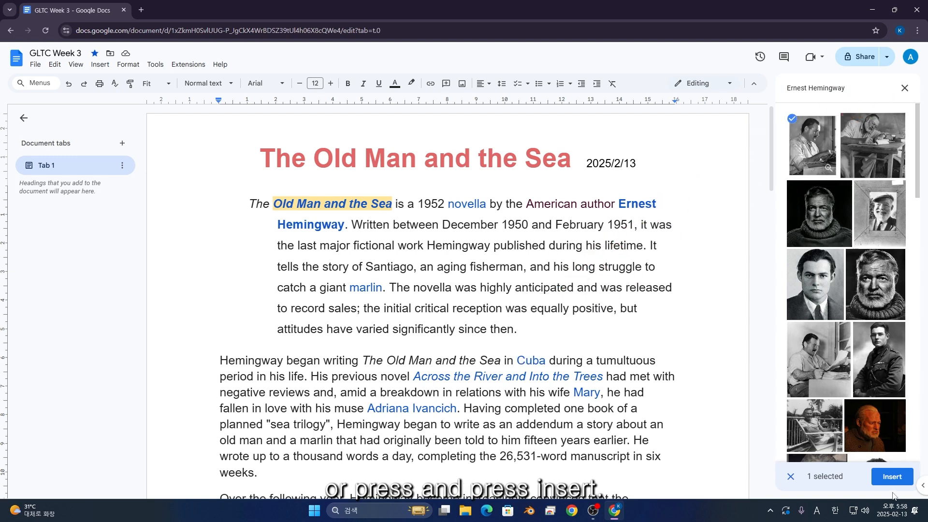
{"action": "left_click", "coordinate": [892, 476]}
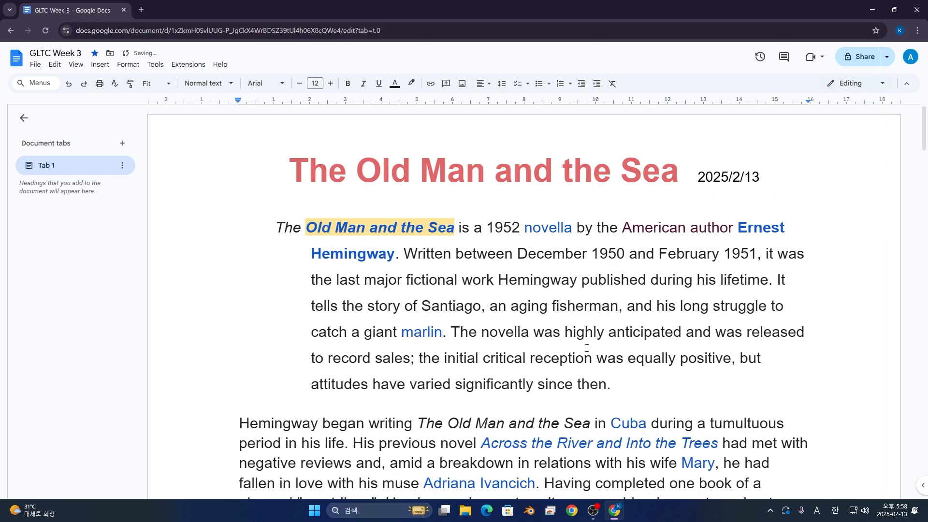
{"action": "left_click", "coordinate": [577, 348]}
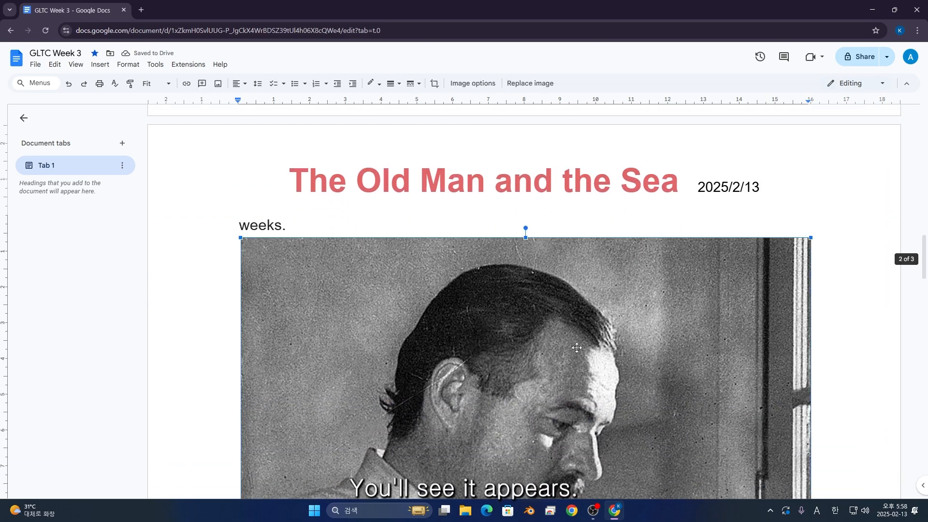
Shrink the inserted Hemingway photo proportionally to about 5 cm wide so it sits beside the word "weeks."
{"action": "scroll", "coordinate": [757, 329], "scroll_direction": "down", "scroll_amount": 8}
{"action": "scroll", "coordinate": [757, 329], "scroll_direction": "up", "scroll_amount": 3}
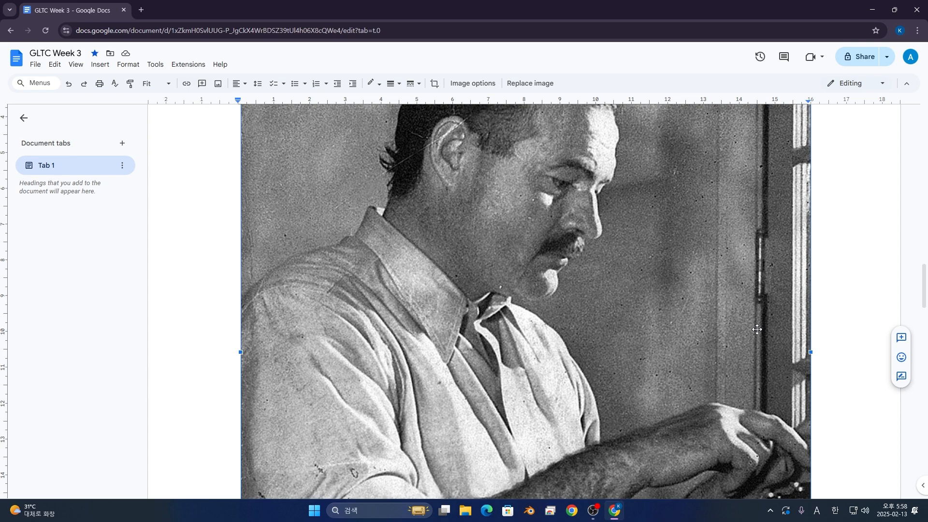
{"action": "scroll", "coordinate": [740, 410], "scroll_direction": "down", "scroll_amount": 7}
{"action": "scroll", "coordinate": [828, 382], "scroll_direction": "up", "scroll_amount": 1}
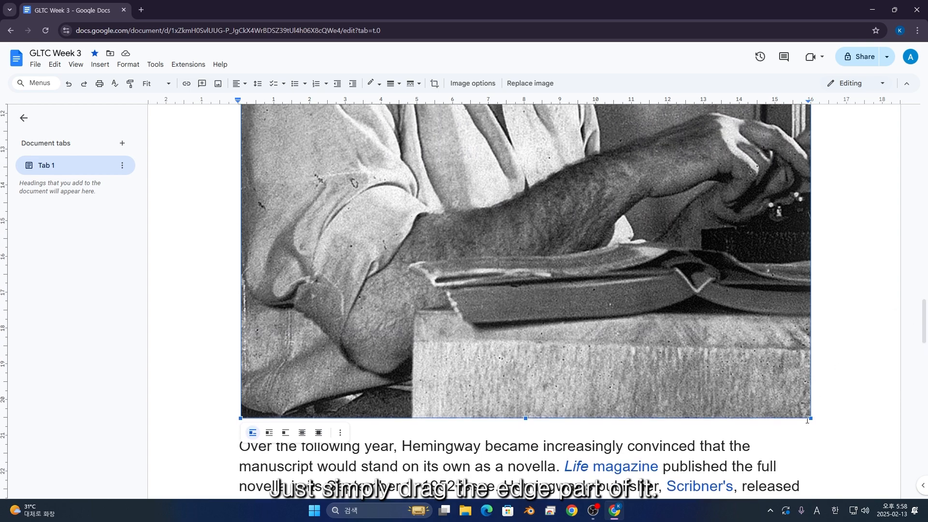
{"action": "left_click_drag", "start_coordinate": [807, 416], "coordinate": [497, 121]}
{"action": "scroll", "coordinate": [524, 193], "scroll_direction": "up", "scroll_amount": 20}
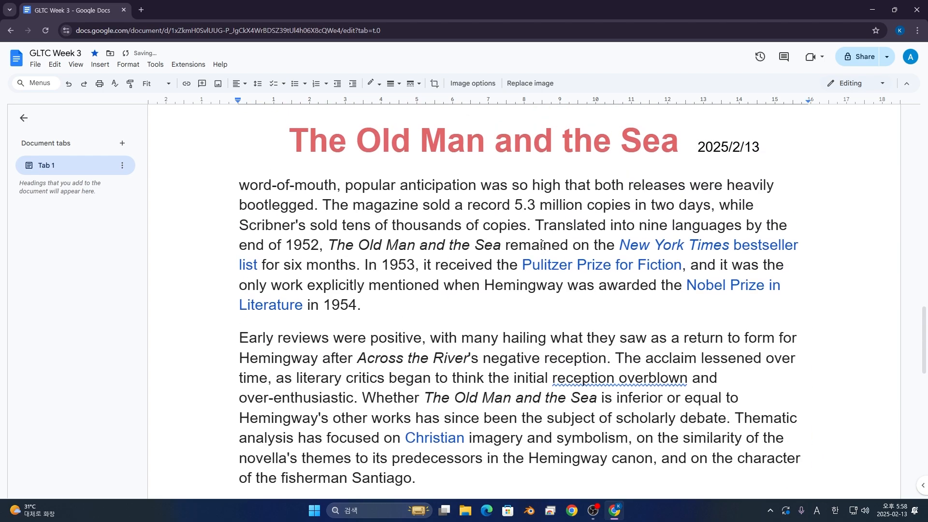
{"action": "left_click_drag", "start_coordinate": [623, 441], "coordinate": [466, 297]}
{"action": "scroll", "coordinate": [464, 359], "scroll_direction": "down", "scroll_amount": 2}
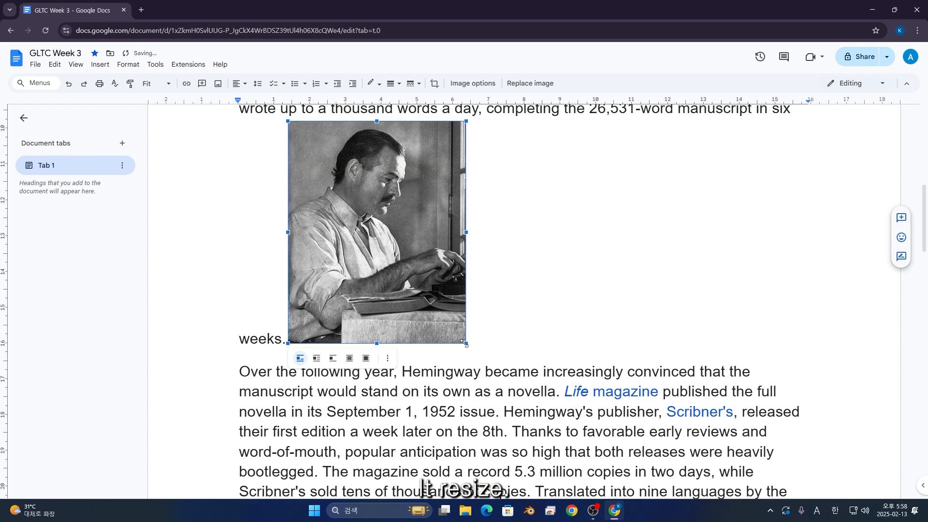
Shrink the Hemingway photo further, proportionally, to about 3.3 cm wide and deselect it
{"action": "left_click_drag", "start_coordinate": [463, 343], "coordinate": [404, 264]}
{"action": "scroll", "coordinate": [406, 271], "scroll_direction": "up", "scroll_amount": 2}
{"action": "left_click", "coordinate": [543, 304]}
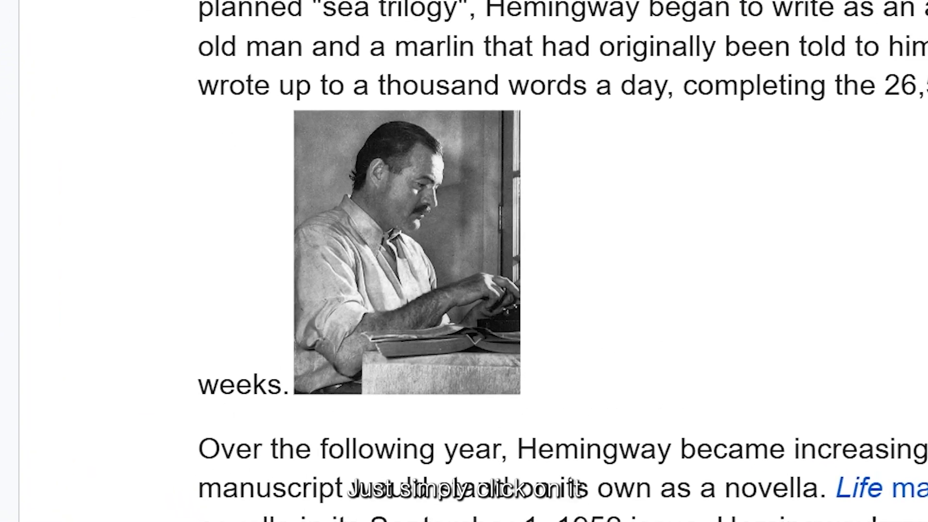
Set the photo to wrap text and move it into the middle of the "Hemingway began writing" paragraph
{"action": "left_click", "coordinate": [435, 268]}
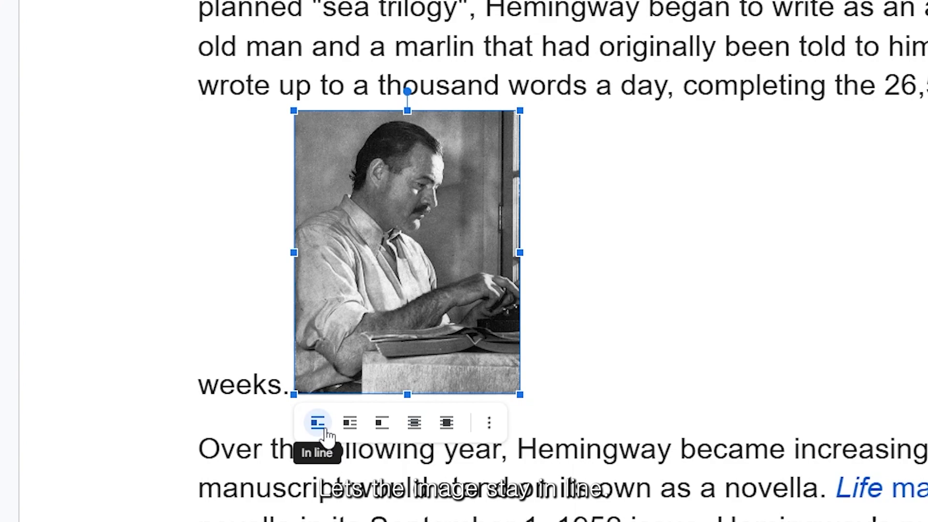
{"action": "left_click", "coordinate": [350, 425]}
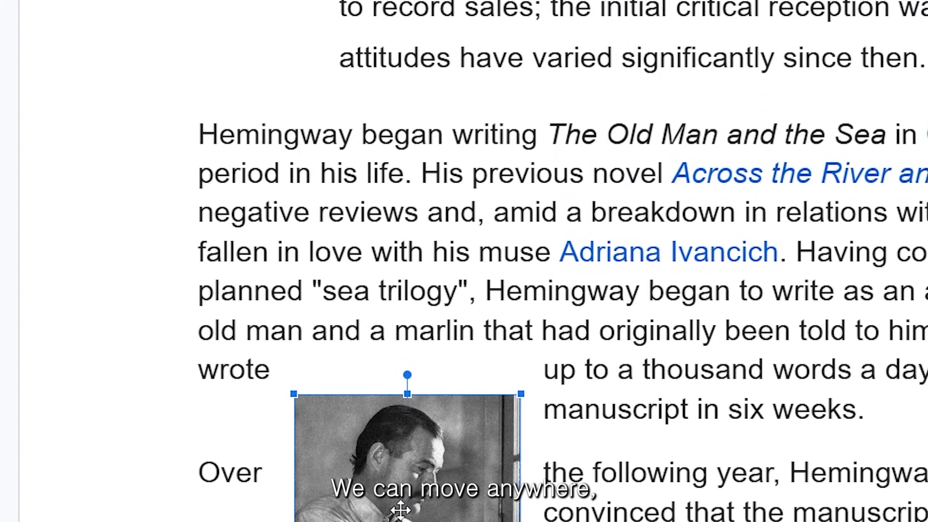
{"action": "left_click_drag", "start_coordinate": [392, 504], "coordinate": [682, 386]}
{"action": "left_click_drag", "start_coordinate": [657, 187], "coordinate": [784, 187]}
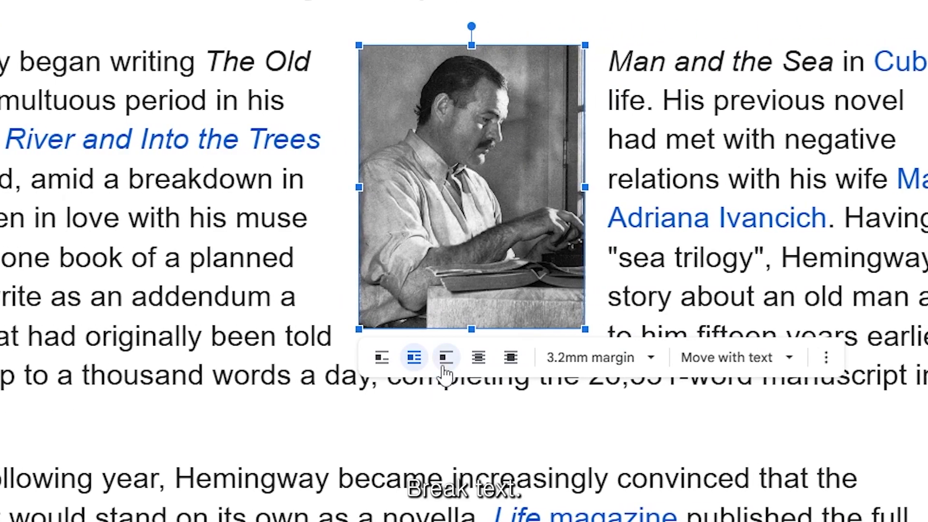
Set the photo to break text and reposition it above the "Hemingway began writing" paragraph
{"action": "left_click", "coordinate": [654, 357]}
{"action": "left_click_drag", "start_coordinate": [654, 215], "coordinate": [579, 402]}
{"action": "left_click_drag", "start_coordinate": [371, 404], "coordinate": [813, 177]}
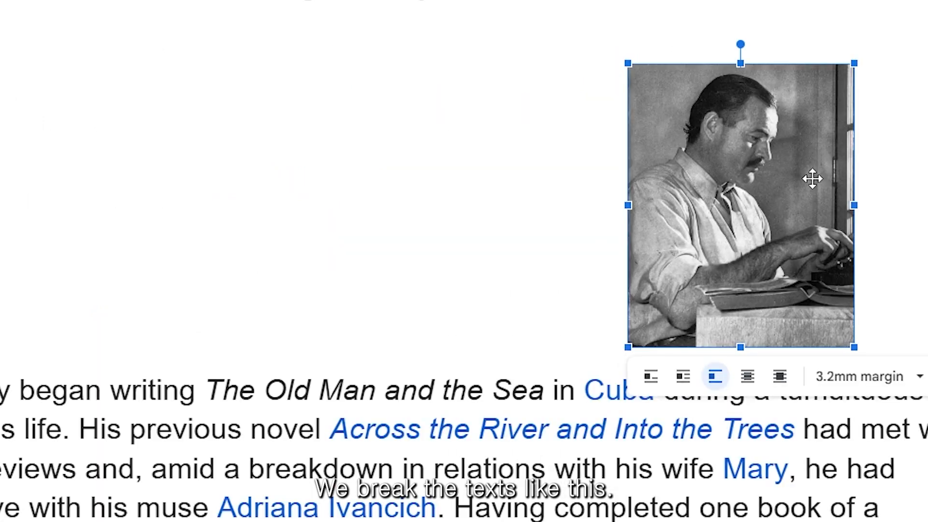
Try the photo behind the text, undo the stray change, and set it in front of the text over the "Hemingway began writing" paragraph
{"action": "left_click", "coordinate": [750, 381]}
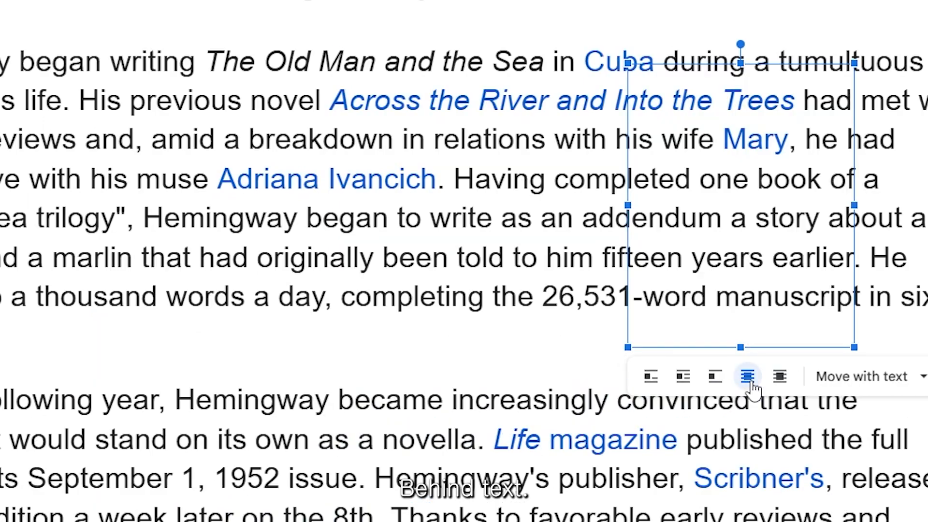
{"action": "left_click_drag", "start_coordinate": [726, 326], "coordinate": [184, 263]}
{"action": "left_click", "coordinate": [502, 42]}
{"action": "left_click_drag", "start_coordinate": [494, 52], "coordinate": [411, 16]}
{"action": "left_click", "coordinate": [586, 28]}
{"action": "key", "text": "ctrl+z"}
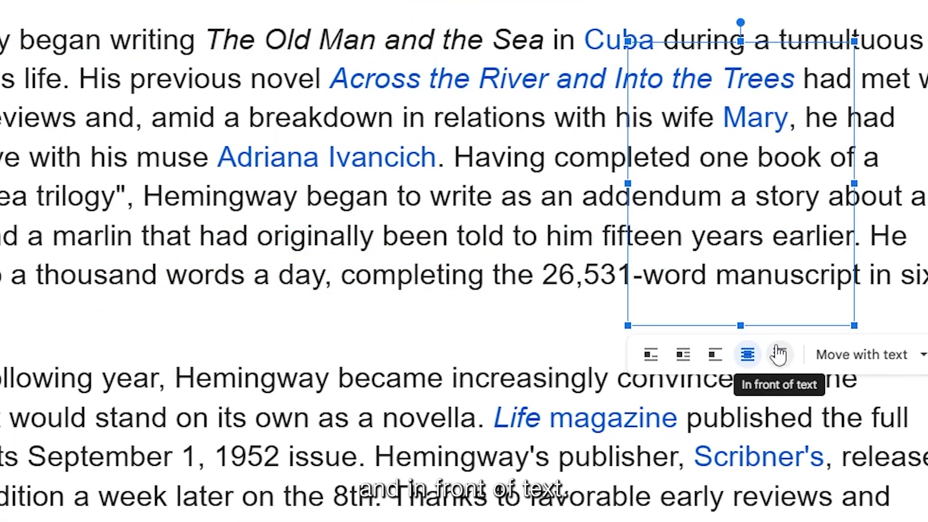
{"action": "left_click", "coordinate": [779, 354]}
{"action": "left_click_drag", "start_coordinate": [760, 191], "coordinate": [606, 183]}
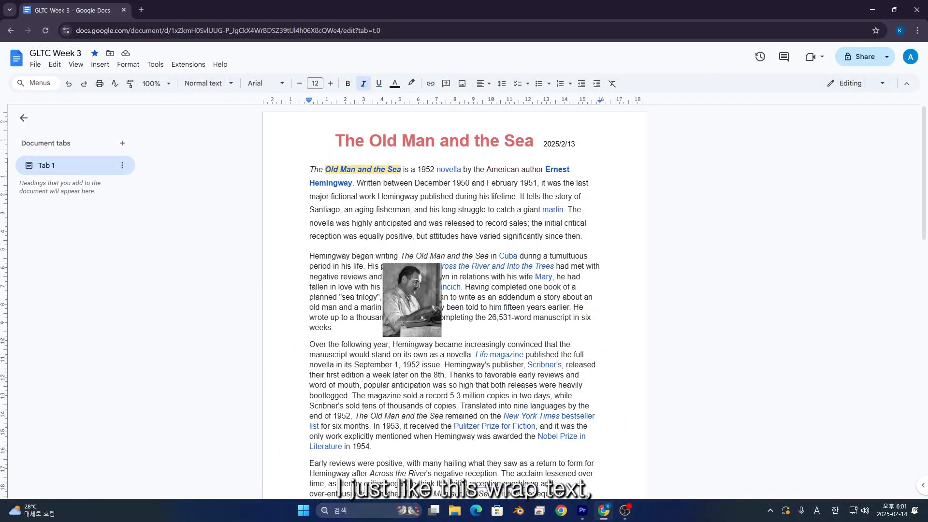
Wrap text around the photo, move it into the middle of the opening paragraph and deselect it
{"action": "left_click", "coordinate": [412, 351]}
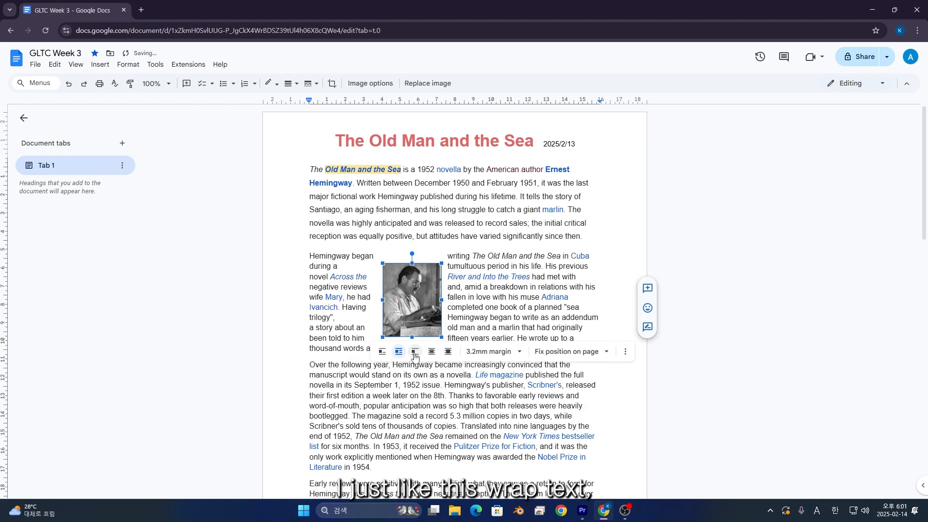
{"action": "left_click_drag", "start_coordinate": [409, 309], "coordinate": [445, 204]}
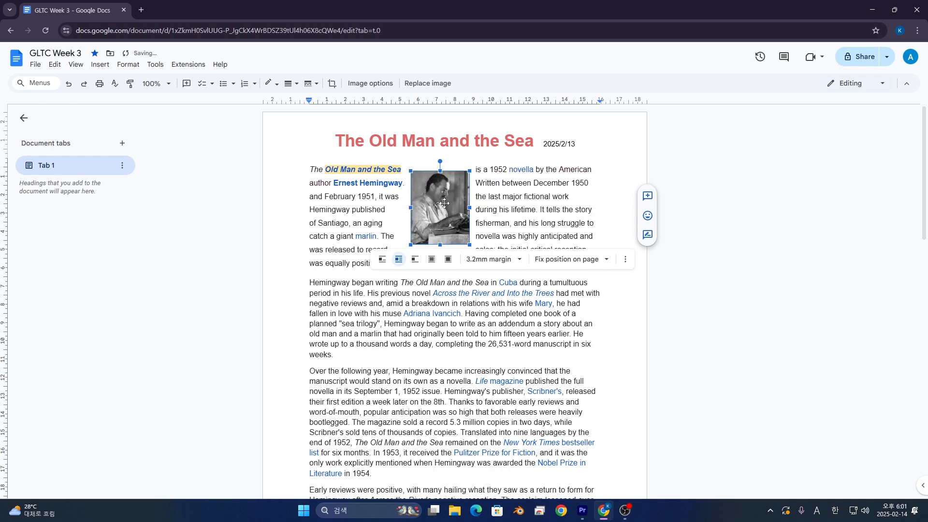
{"action": "left_click", "coordinate": [548, 203]}
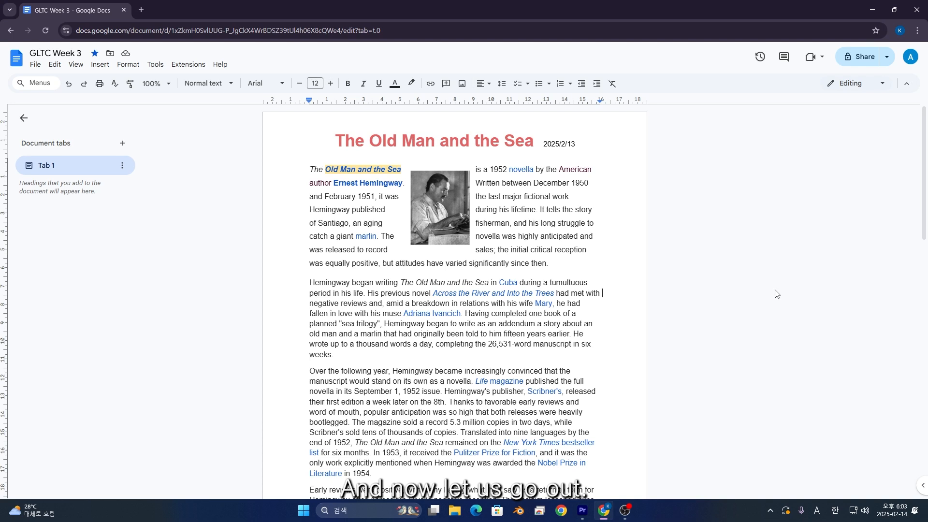
Return to the Docs home page, create a blank document and name it "GLTC AGENDA"
{"action": "left_click", "coordinate": [12, 56]}
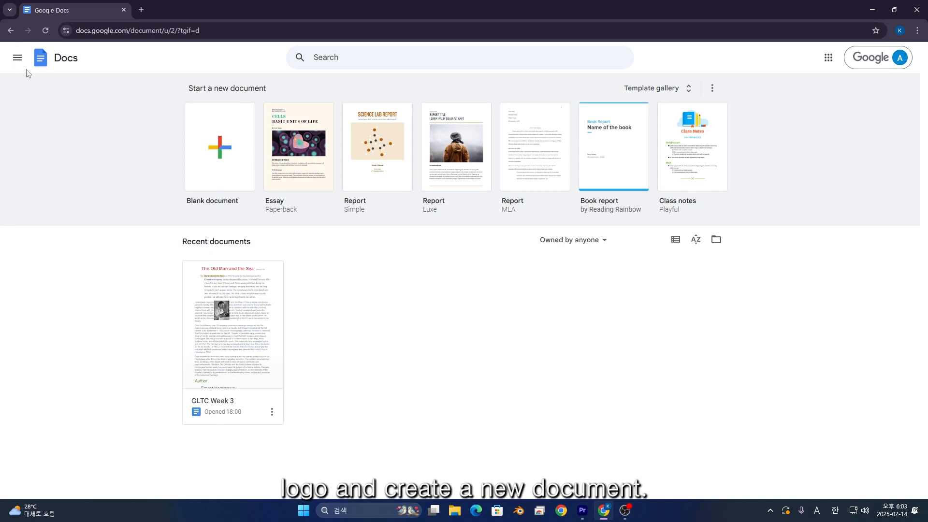
{"action": "left_click", "coordinate": [222, 184]}
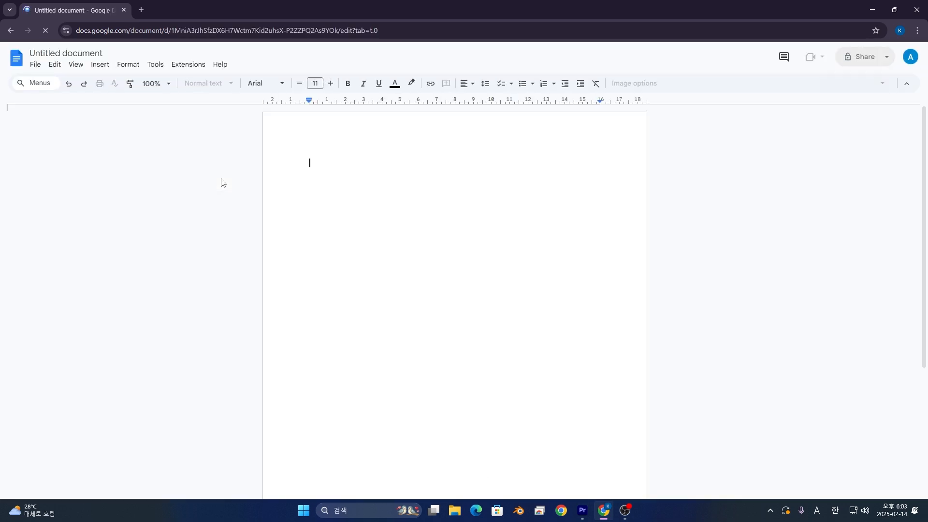
{"action": "left_click", "coordinate": [56, 54]}
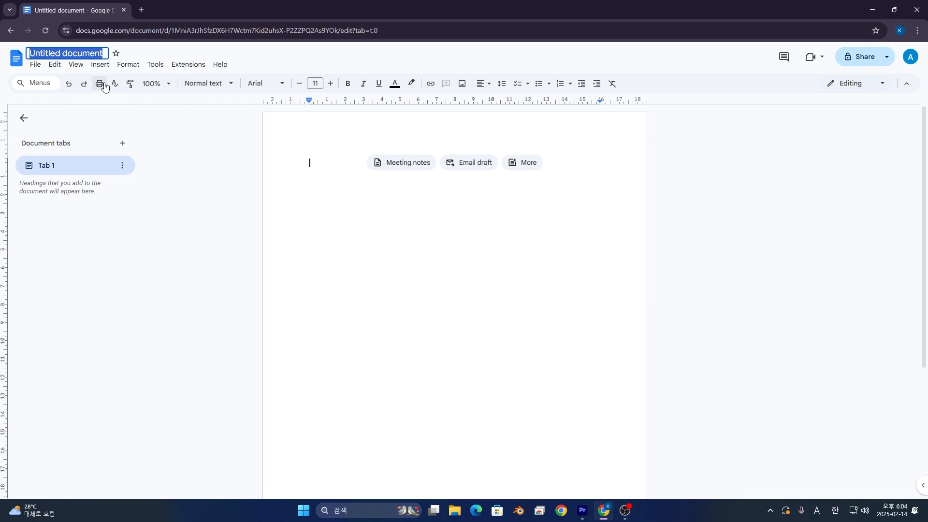
{"action": "type", "text": "GLT"}
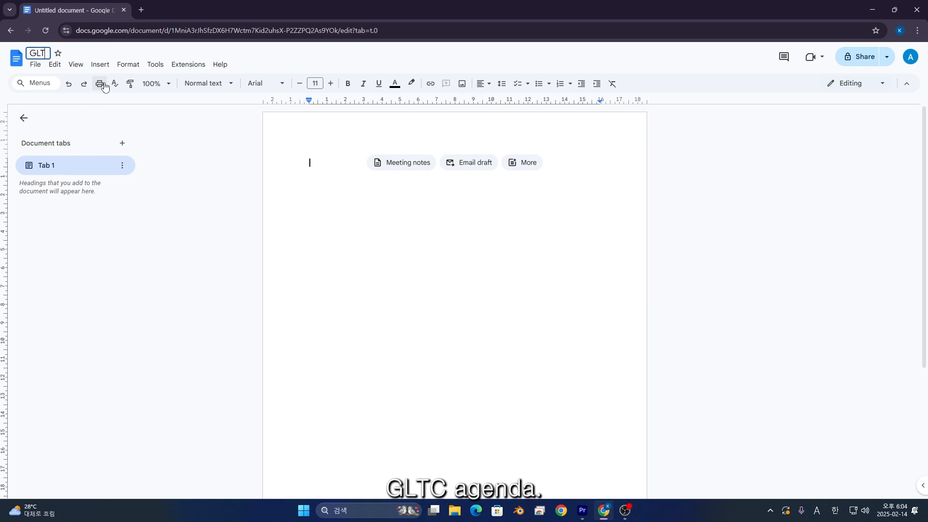
{"action": "type", "text": "C AGENDA"}
{"action": "key", "text": "Return"}
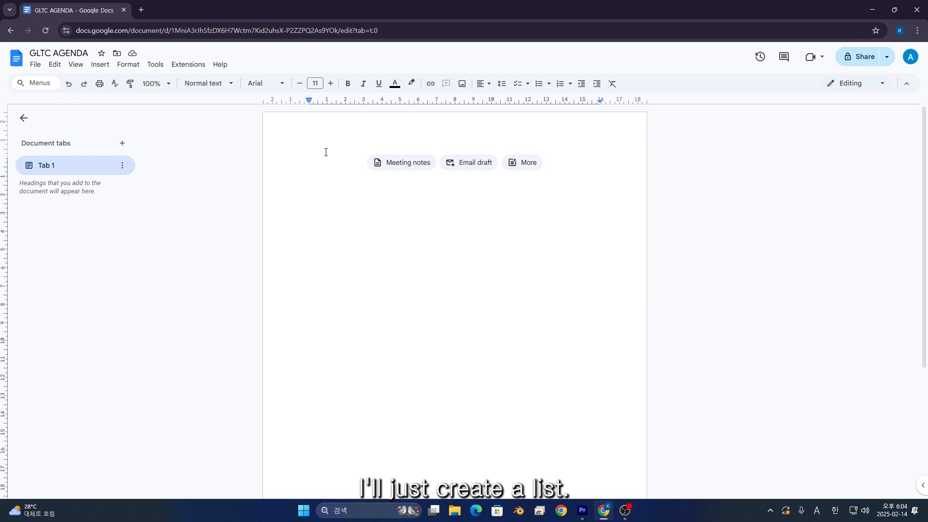
Write the agenda entries on separate lines: Introduction, Body, Information1, Information 2, Conclusion, Word of Author
{"action": "type", "text": "Introduction"}
{"action": "key", "text": "Return"}
{"action": "type", "text": "Body"}
{"action": "key", "text": "Return"}
{"action": "type", "text": "Information"}
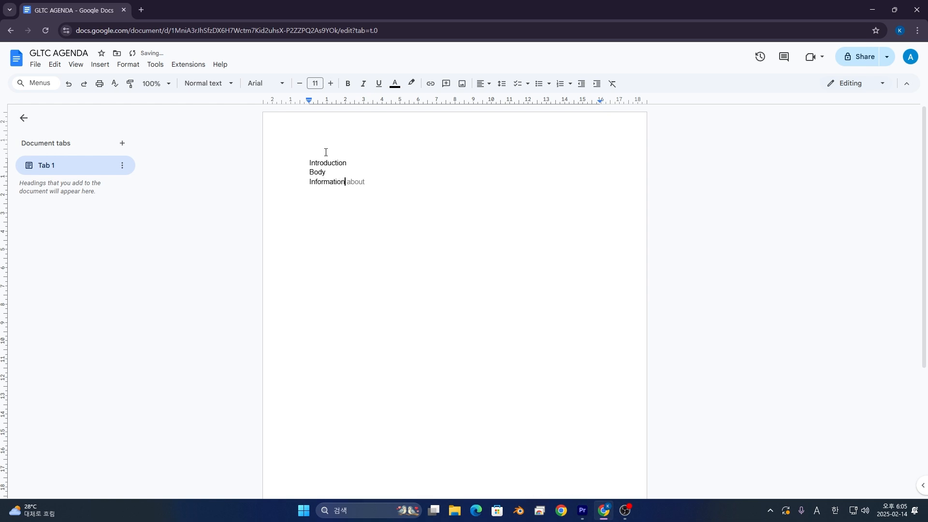
{"action": "type", "text": "in"}
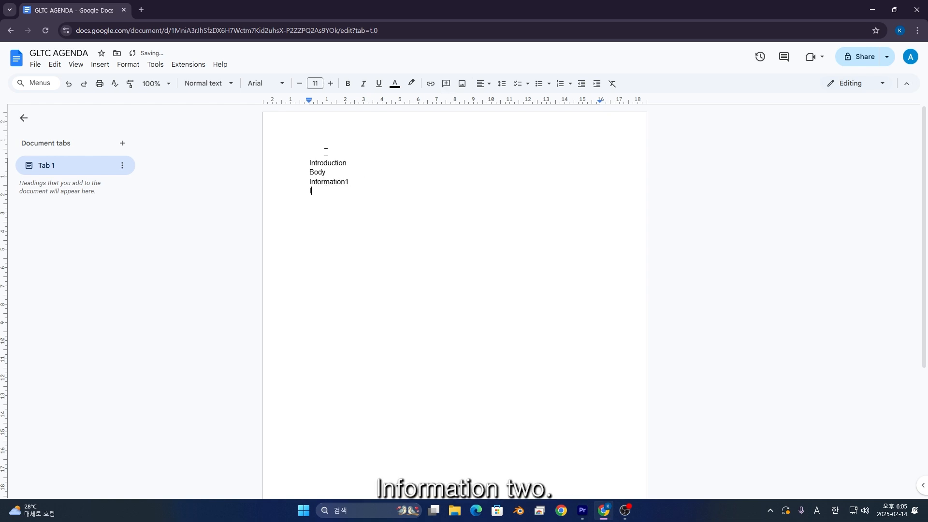
{"action": "type", "text": "formation 2"}
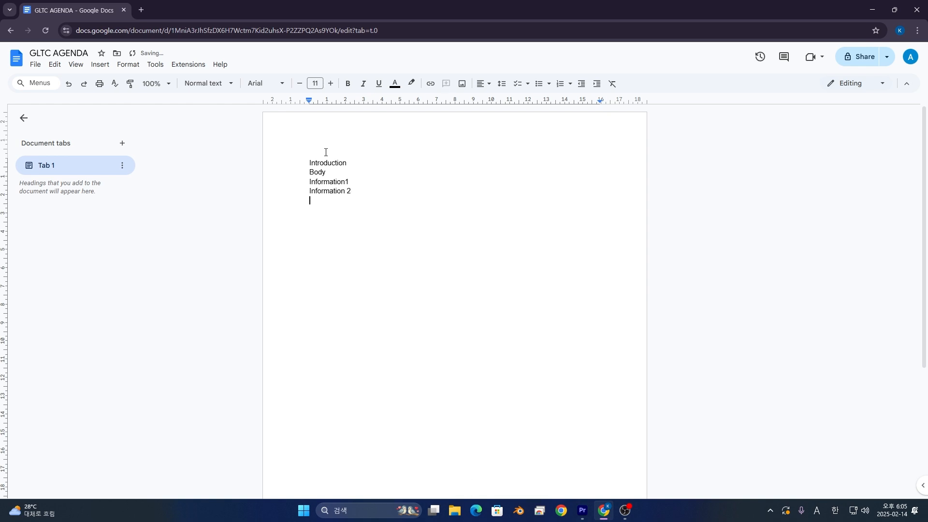
{"action": "type", "text": "Conclusion"}
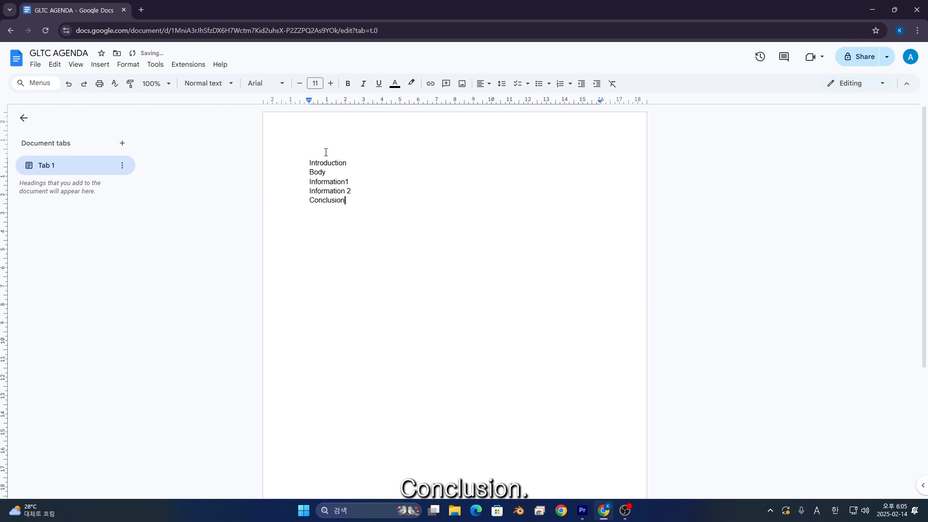
{"action": "key", "text": "Return"}
{"action": "type", "text": "Word"}
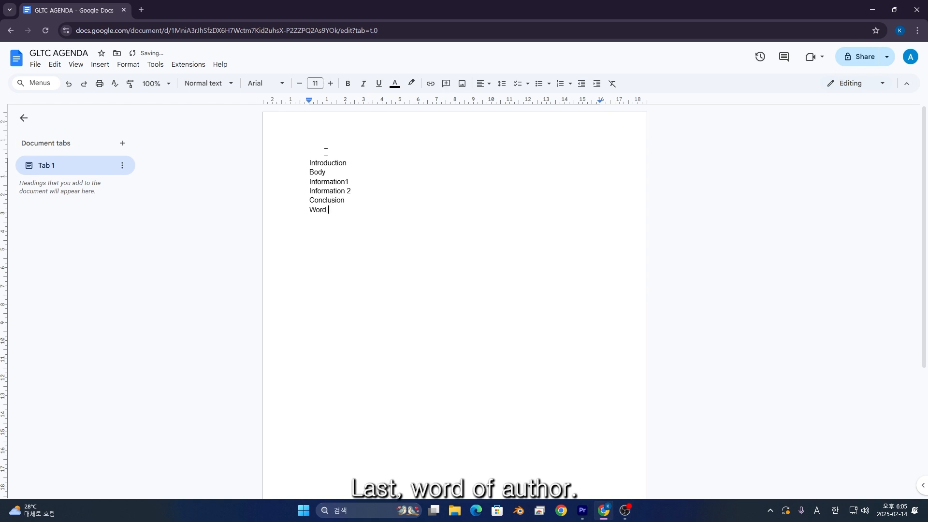
{"action": "type", "text": " of Author"}
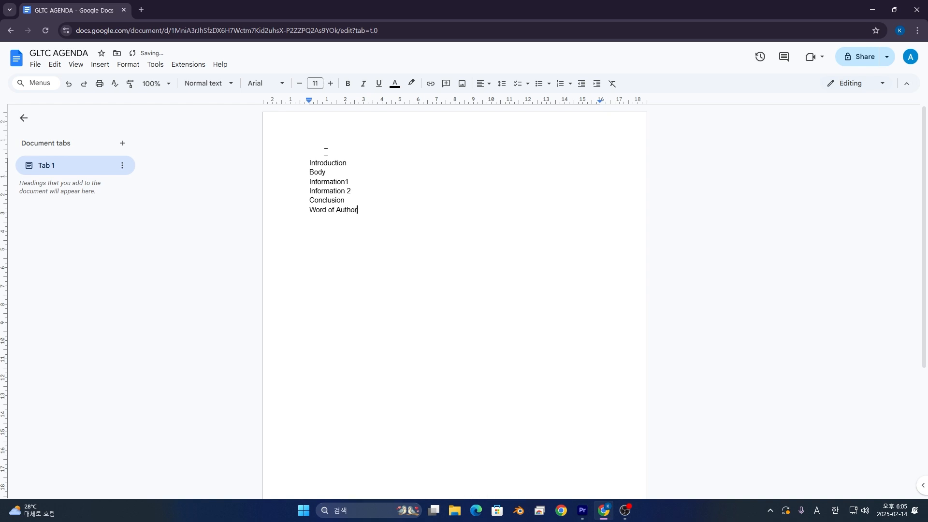
Enlarge the text of all six agenda lines to font size 21
{"action": "left_click_drag", "start_coordinate": [408, 257], "coordinate": [236, 118]}
{"action": "left_click", "coordinate": [330, 83]}
{"action": "double_click", "coordinate": [331, 83]}
{"action": "left_click", "coordinate": [330, 83]}
{"action": "double_click", "coordinate": [330, 83]}
{"action": "double_click", "coordinate": [330, 83]}
{"action": "double_click", "coordinate": [330, 83]}
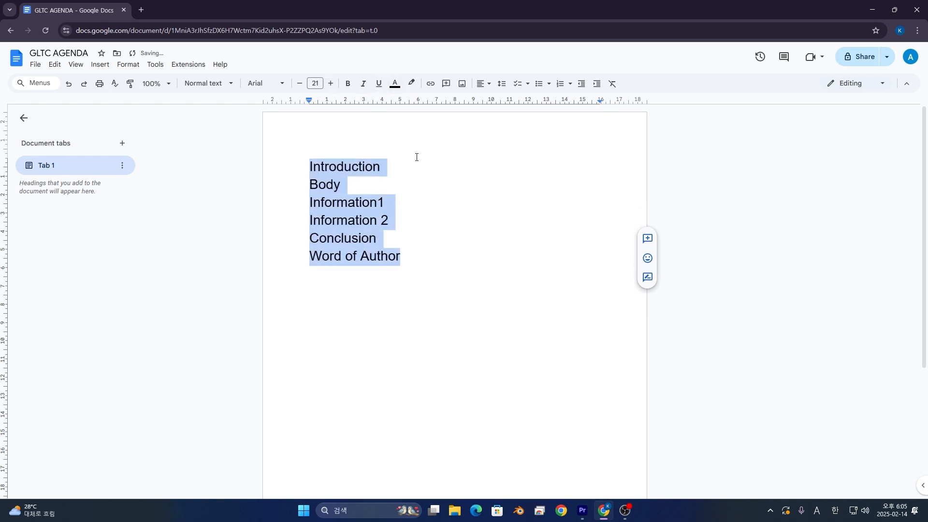
{"action": "left_click", "coordinate": [407, 173]}
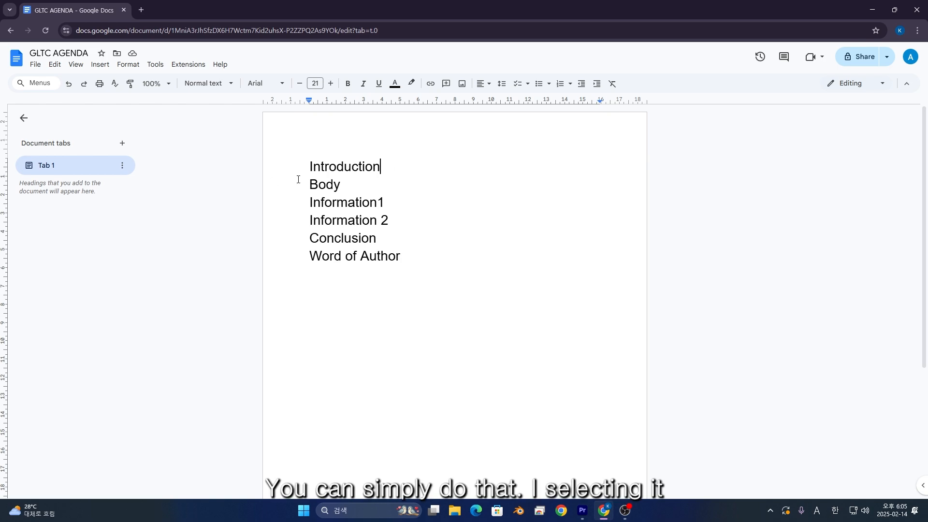
Turn all six agenda lines into a bulleted list using the second preset, with diamond and arrow bullets
{"action": "left_click_drag", "start_coordinate": [308, 172], "coordinate": [516, 289]}
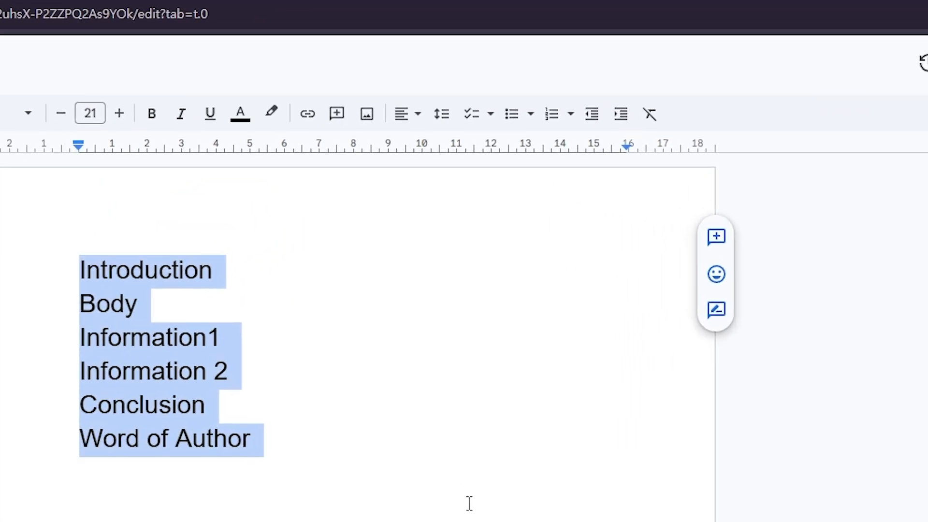
{"action": "left_click", "coordinate": [504, 122]}
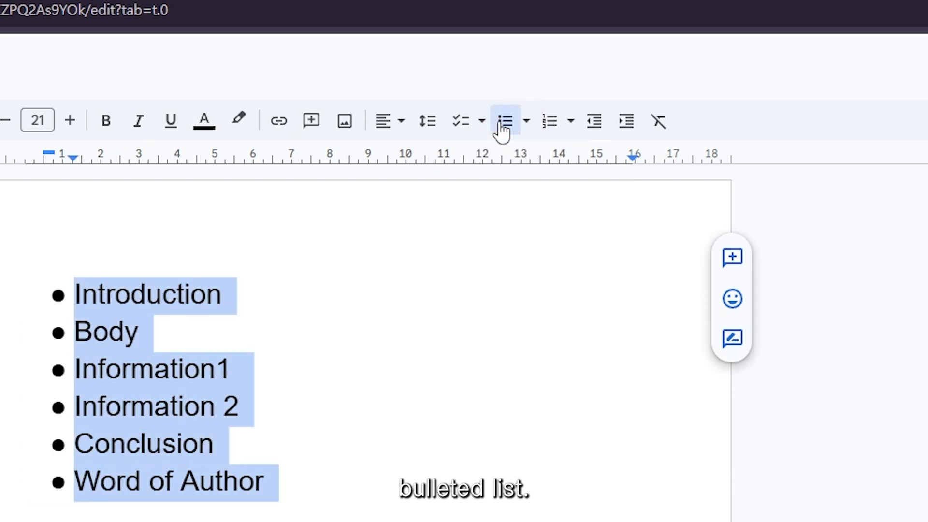
{"action": "left_click", "coordinate": [527, 121]}
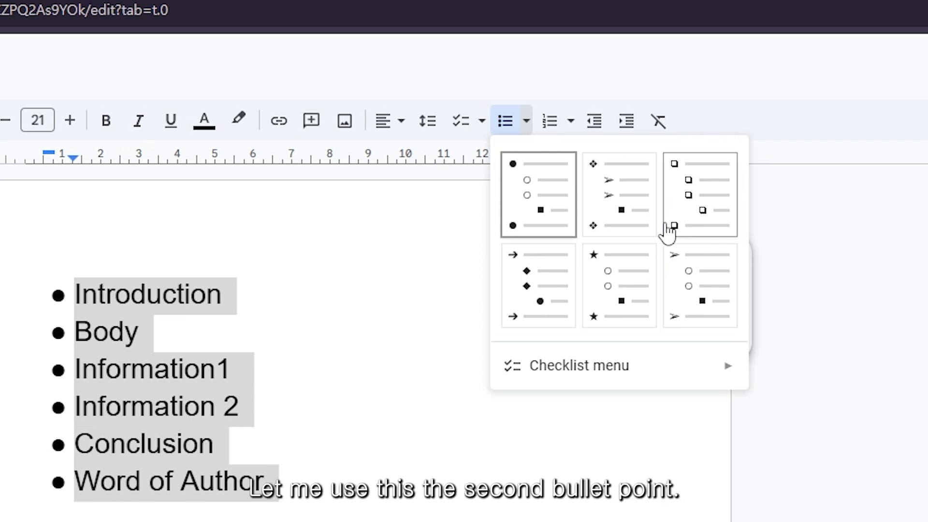
{"action": "left_click", "coordinate": [614, 211]}
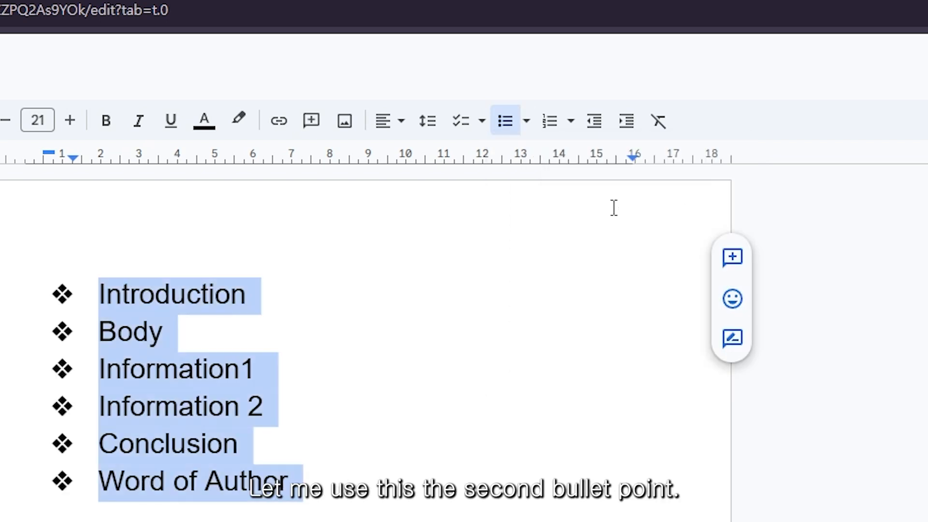
Add the missing space in "Information 1" and indent Information 1 and Information 2 as sub-items of Body
{"action": "left_click", "coordinate": [377, 369]}
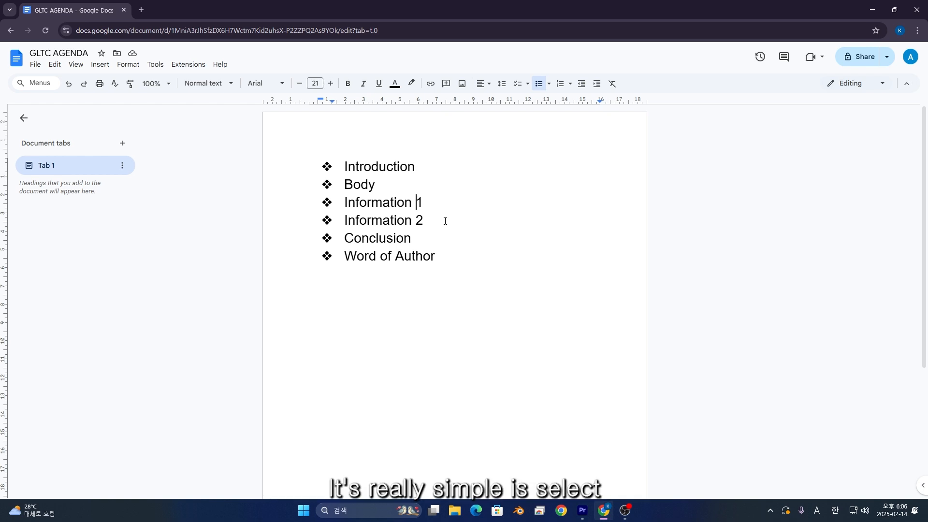
{"action": "left_click_drag", "start_coordinate": [445, 221], "coordinate": [313, 198]}
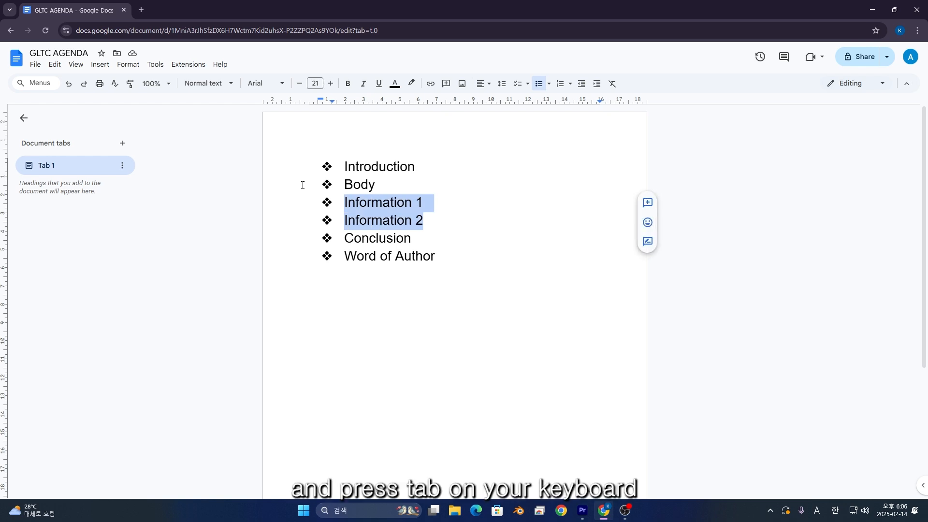
{"action": "key", "text": "Tab"}
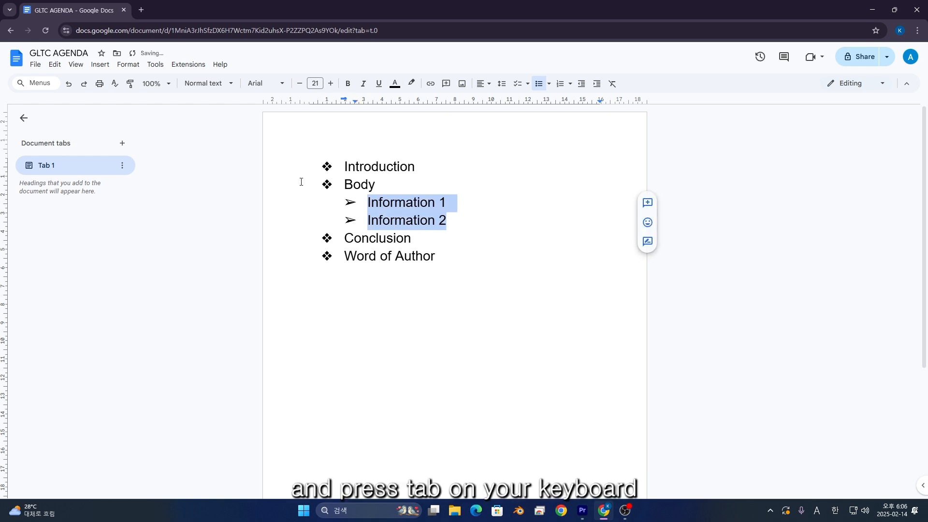
{"action": "left_click_drag", "start_coordinate": [323, 189], "coordinate": [457, 202]}
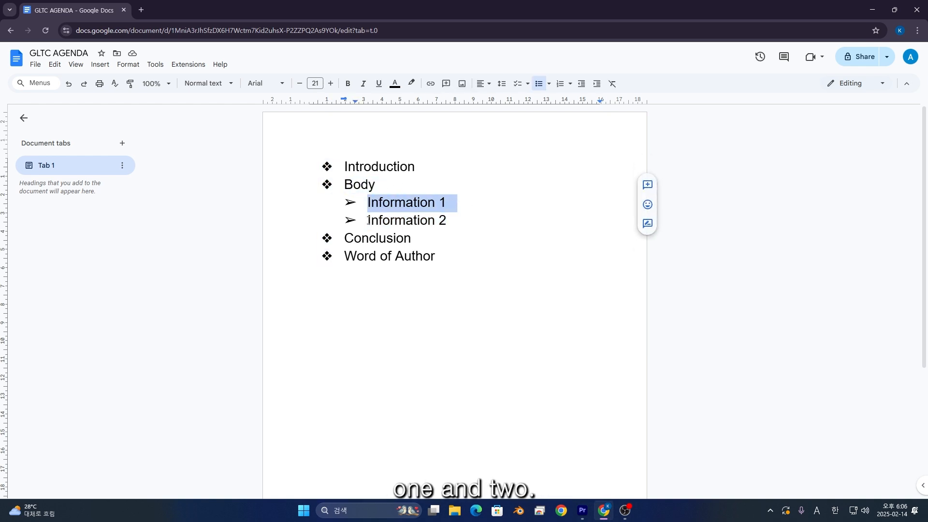
{"action": "left_click_drag", "start_coordinate": [368, 221], "coordinate": [471, 220]}
{"action": "left_click", "coordinate": [343, 209]}
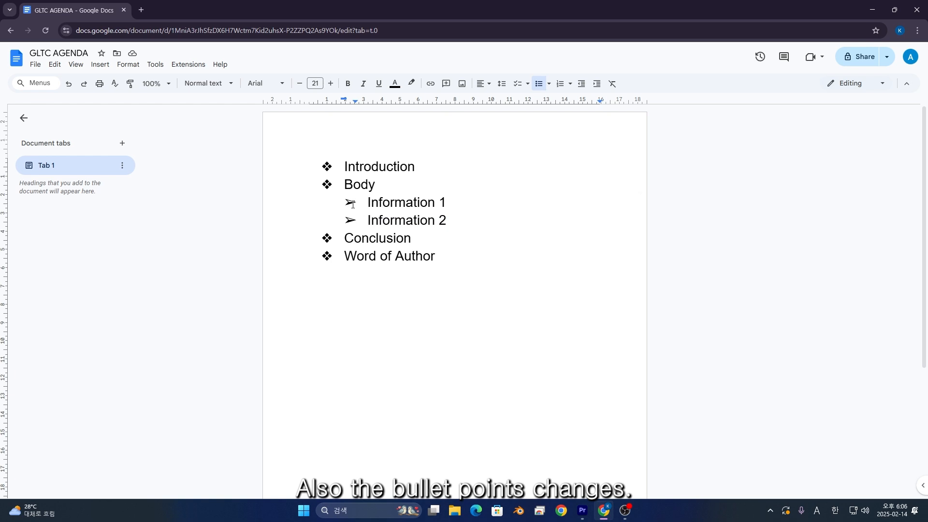
Indent "Word of Author" as a sub-item under Conclusion
{"action": "left_click", "coordinate": [450, 241]}
{"action": "left_click", "coordinate": [344, 256]}
{"action": "key", "text": "Tab"}
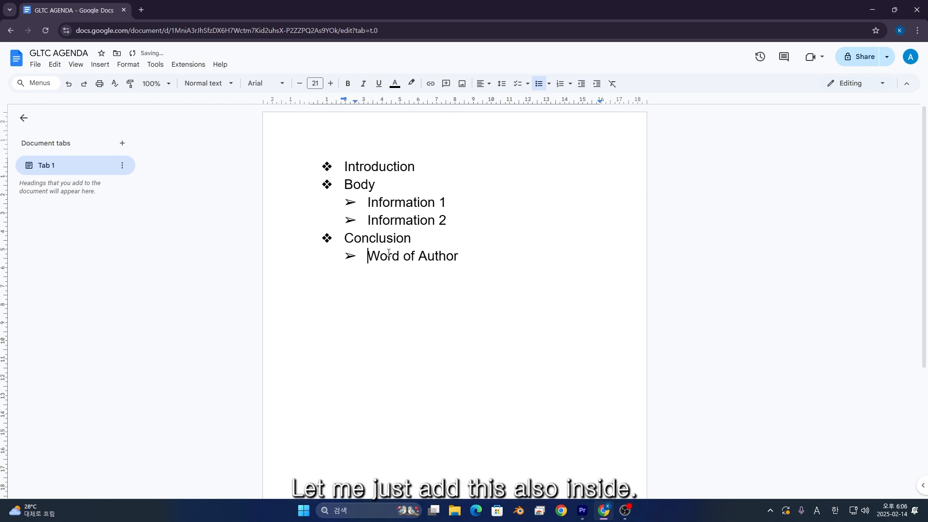
Add a new first bullet reading "Agenda" above Introduction
{"action": "left_click", "coordinate": [316, 161]}
{"action": "key", "text": "Return"}
{"action": "key", "text": "Up"}
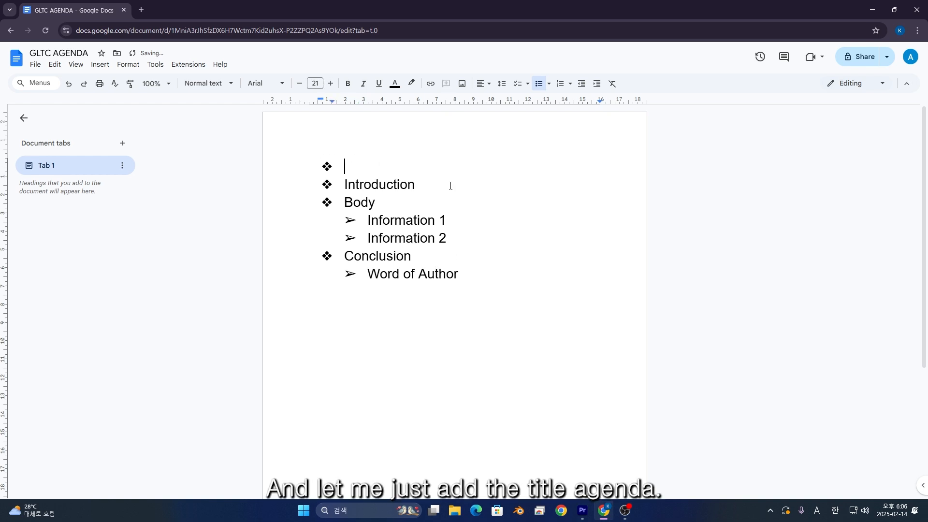
{"action": "type", "text": "Agenda"}
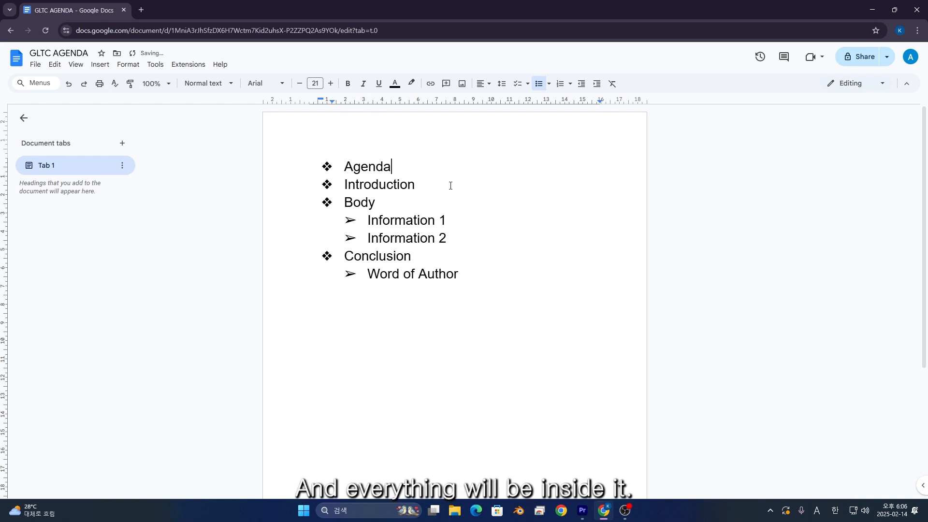
Indent every list item from Introduction through Word of Author one level so they sit under Agenda
{"action": "left_click_drag", "start_coordinate": [477, 279], "coordinate": [271, 194]}
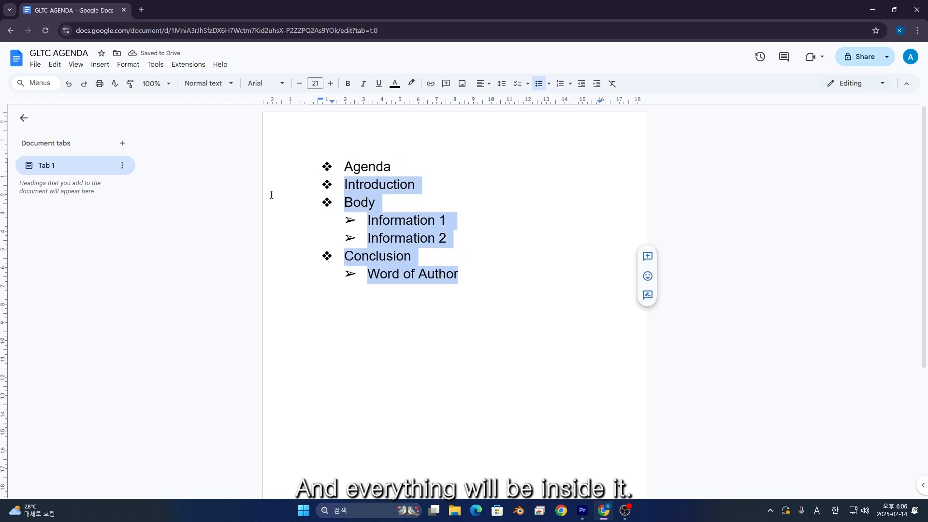
{"action": "key", "text": "Tab"}
{"action": "left_click", "coordinate": [558, 319]}
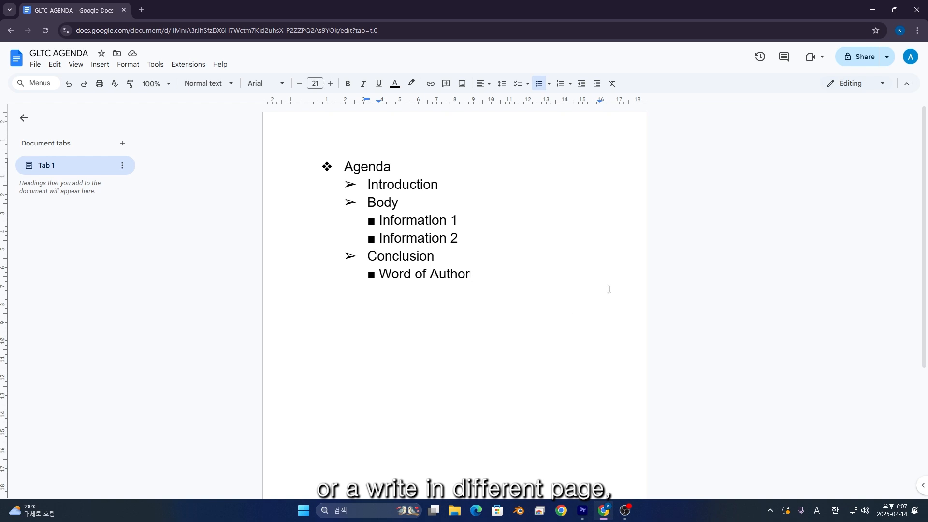
Add blank lines below "Word of Author" until the cursor reaches a second page
{"action": "key", "text": "Return"}
{"action": "key", "text": "Return"}
{"action": "key", "text": "Return"}
{"action": "key", "text": "Return"}
{"action": "key", "text": "Return"}
{"action": "key", "text": "Return"}
{"action": "key", "text": "Return"}
{"action": "key", "text": "Return"}
{"action": "key", "text": "Return"}
{"action": "key", "text": "Return"}
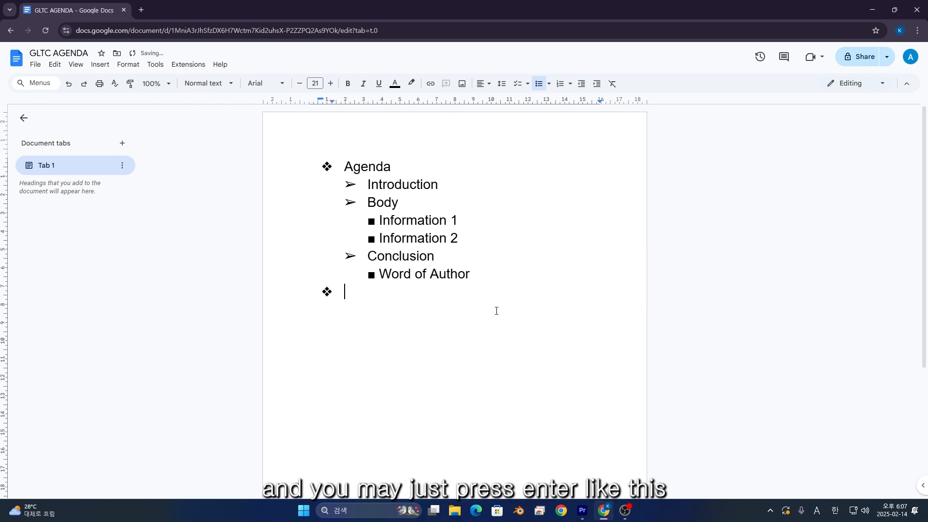
{"action": "key", "text": "Return"}
{"action": "key", "text": "Return"}
{"action": "key", "text": "Return"}
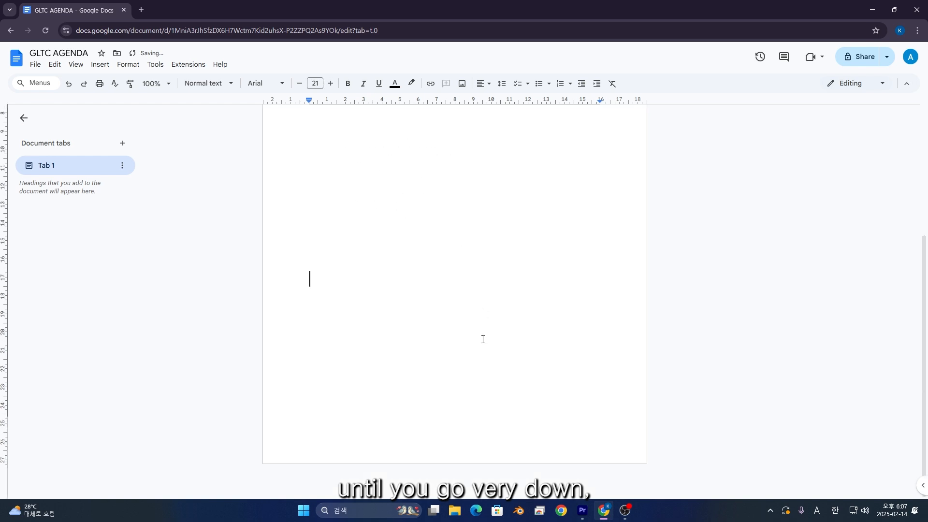
{"action": "key", "text": "Return"}
{"action": "key", "text": "Return"}
{"action": "key", "text": "Return"}
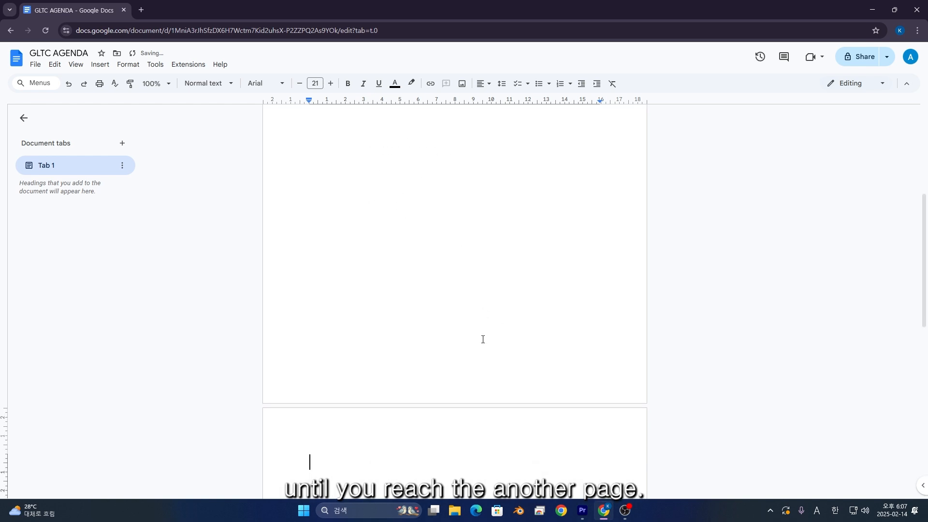
{"action": "scroll", "coordinate": [483, 338], "scroll_direction": "down", "scroll_amount": 2}
{"action": "scroll", "coordinate": [435, 341], "scroll_direction": "up", "scroll_amount": 1}
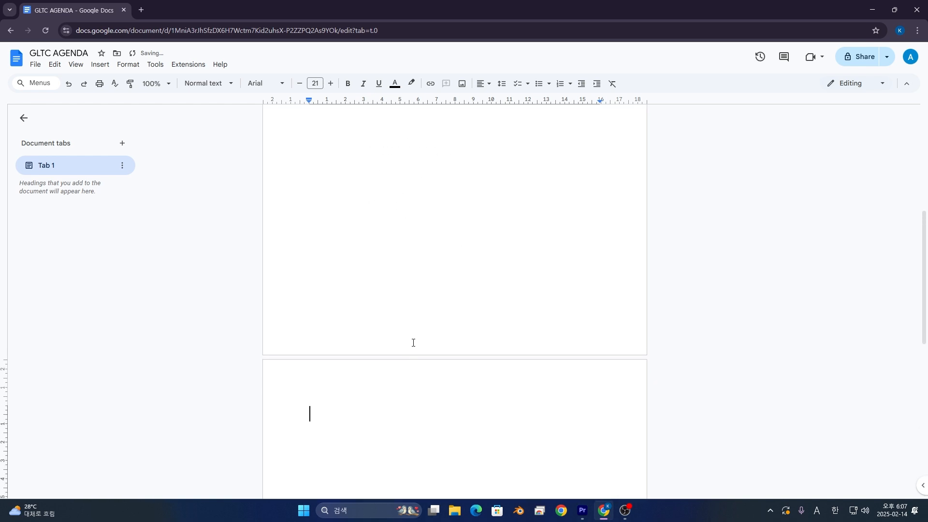
Remove the run of blank lines below the agenda list and place the cursor just under the list
{"action": "left_click_drag", "start_coordinate": [382, 388], "coordinate": [306, 308]}
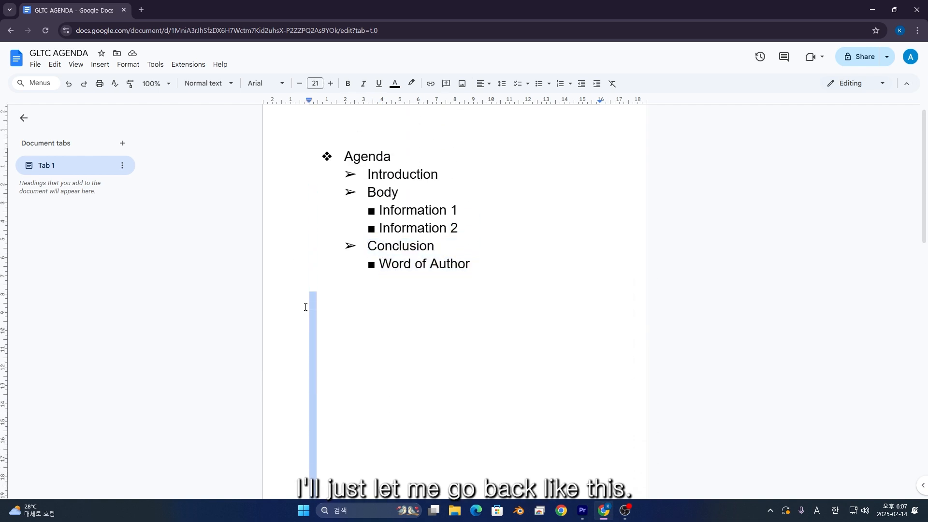
{"action": "left_click", "coordinate": [305, 297]}
{"action": "scroll", "coordinate": [316, 305], "scroll_direction": "down", "scroll_amount": 5}
{"action": "scroll", "coordinate": [359, 384], "scroll_direction": "up", "scroll_amount": 3}
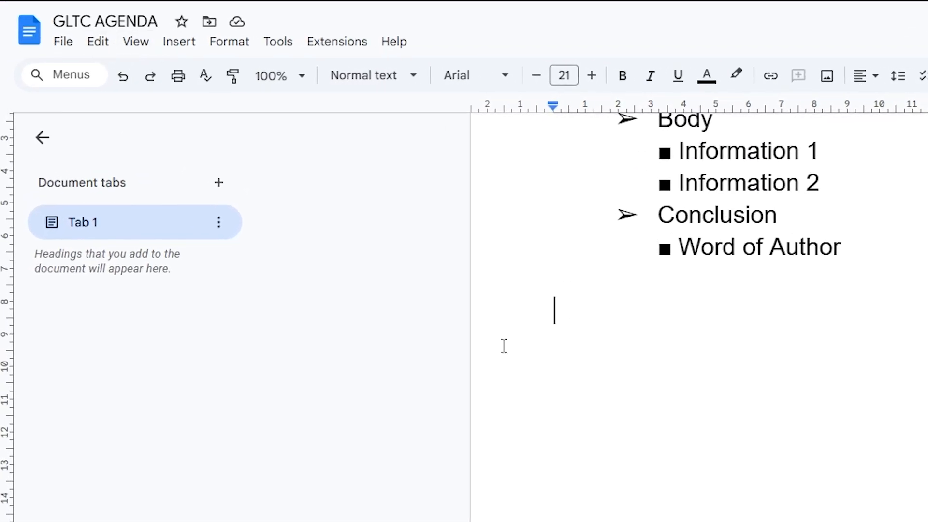
Insert a page break below the agenda list and undo it
{"action": "left_click", "coordinate": [178, 41]}
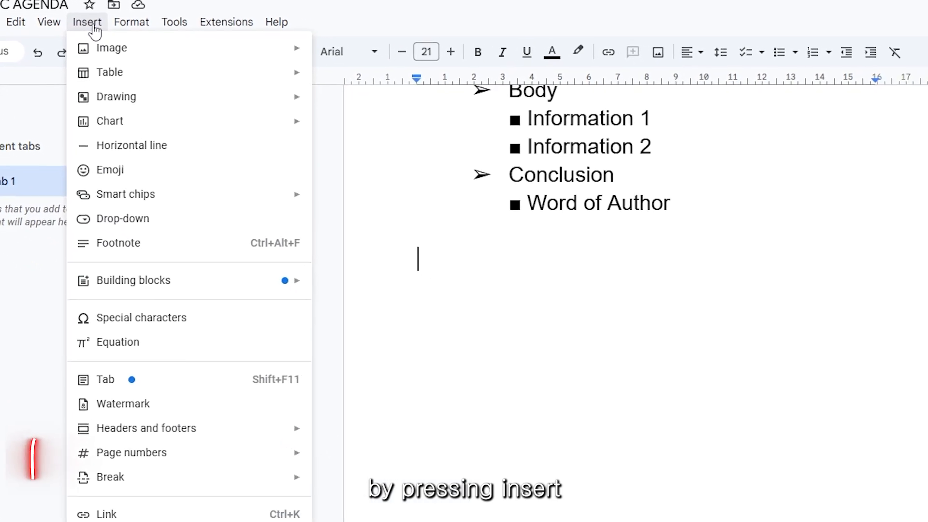
{"action": "mouse_move", "coordinate": [217, 485]}
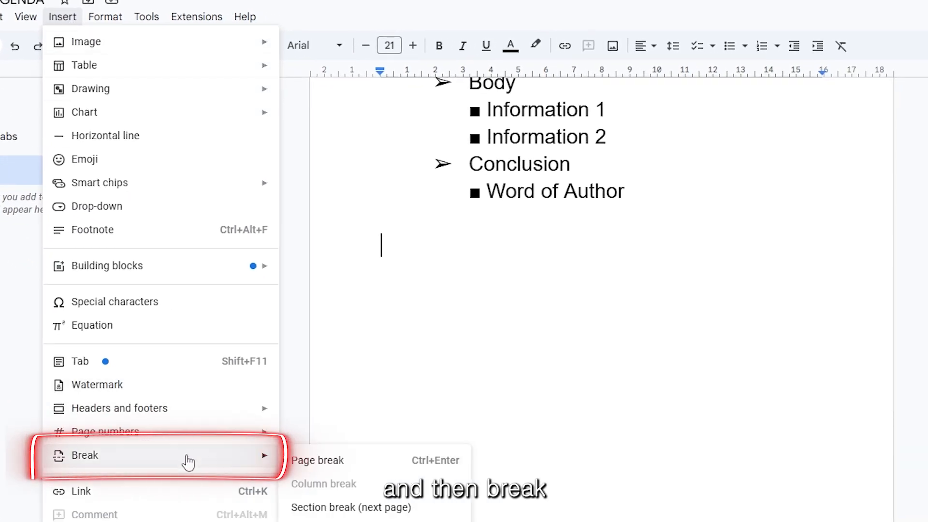
{"action": "left_click", "coordinate": [321, 462]}
{"action": "key", "text": "ctrl+z"}
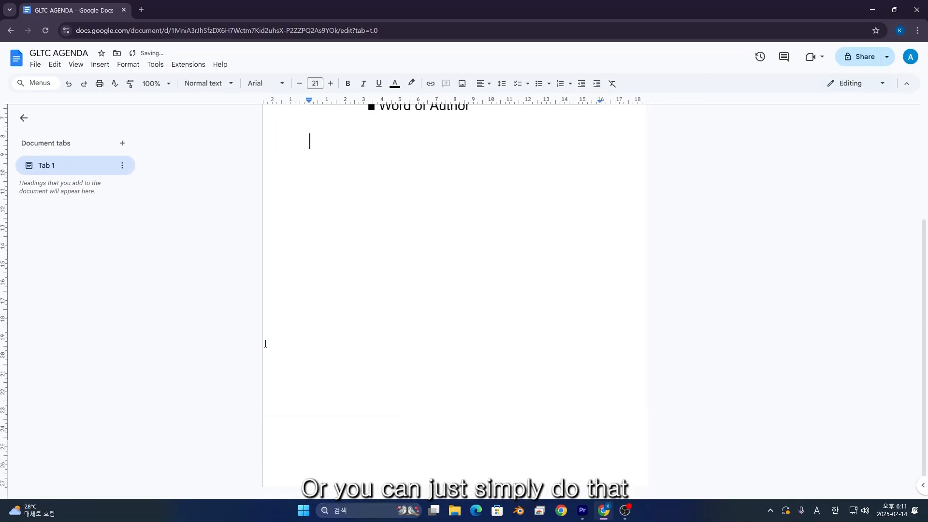
Start a new page by inserting a page break below the agenda list
{"action": "key", "text": "ctrl+Return"}
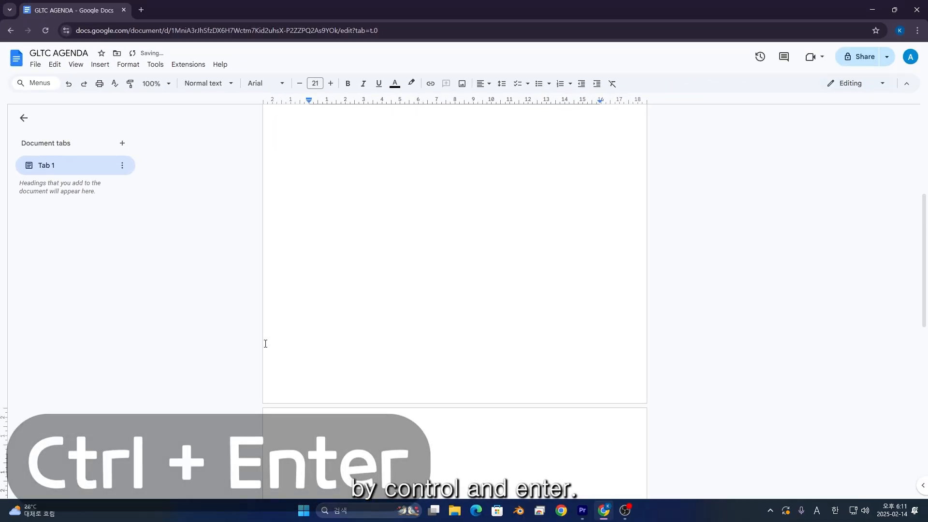
{"action": "right_click", "coordinate": [265, 343]}
{"action": "scroll", "coordinate": [255, 369], "scroll_direction": "down", "scroll_amount": 6}
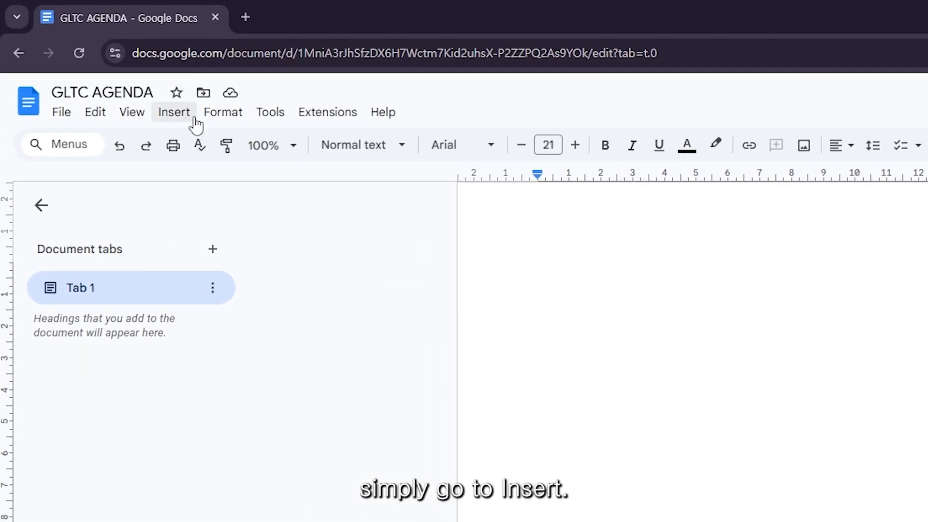
Insert a table with five columns and three rows on the new page
{"action": "left_click", "coordinate": [193, 116]}
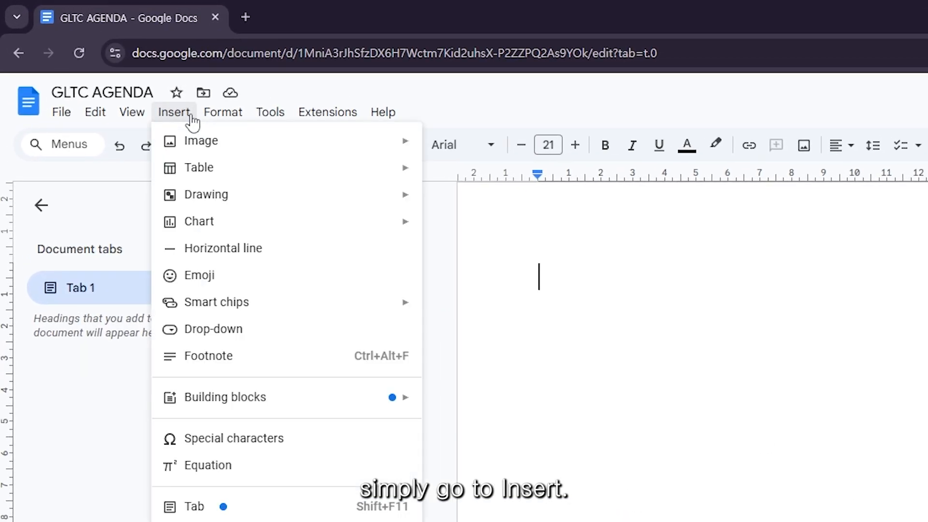
{"action": "mouse_move", "coordinate": [207, 170]}
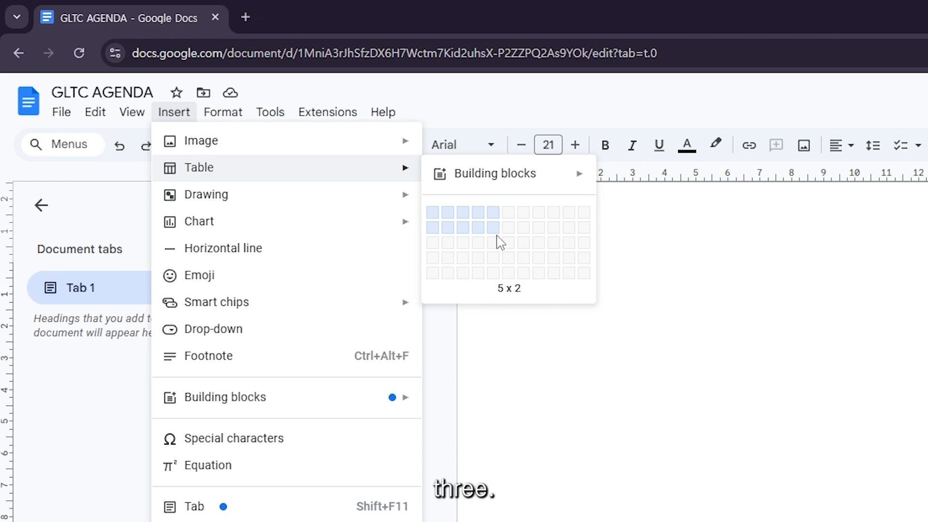
{"action": "left_click", "coordinate": [498, 247]}
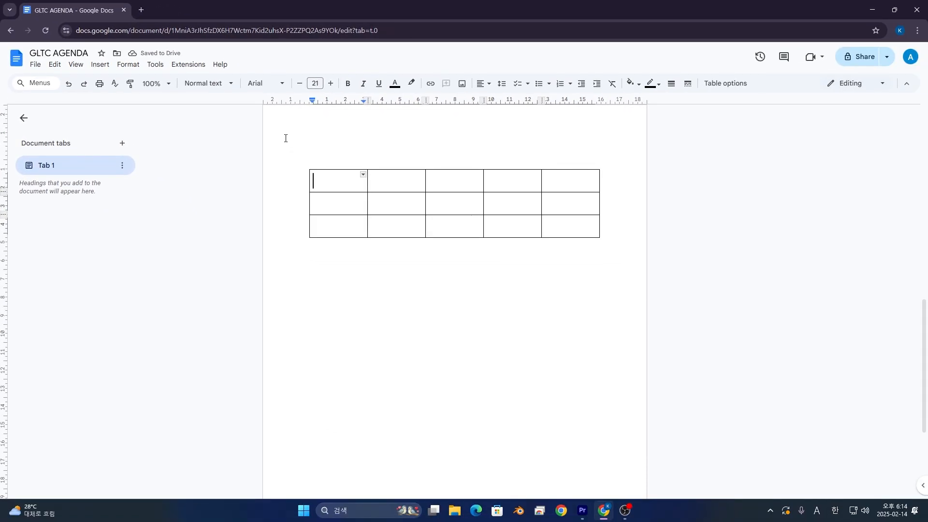
Label the second and third rows YES and NO in the table's first column
{"action": "left_click", "coordinate": [325, 200]}
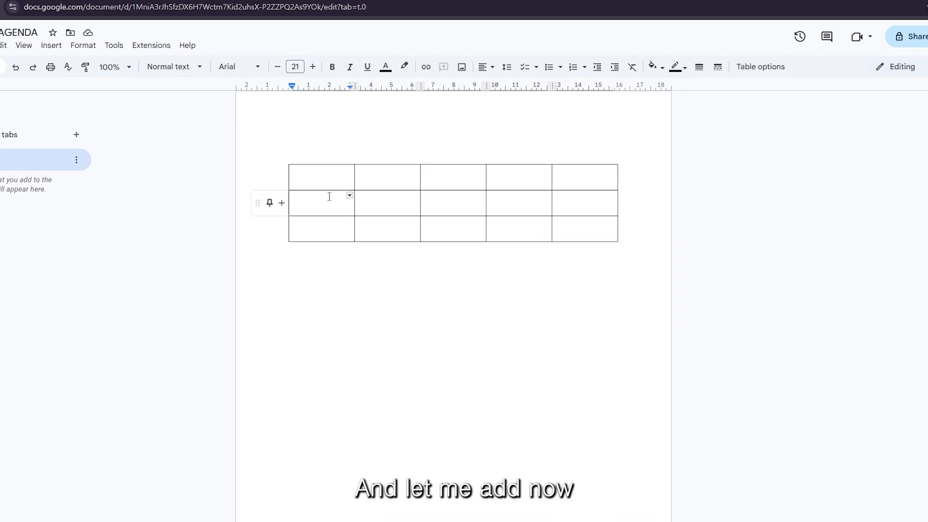
{"action": "type", "text": "YW"}
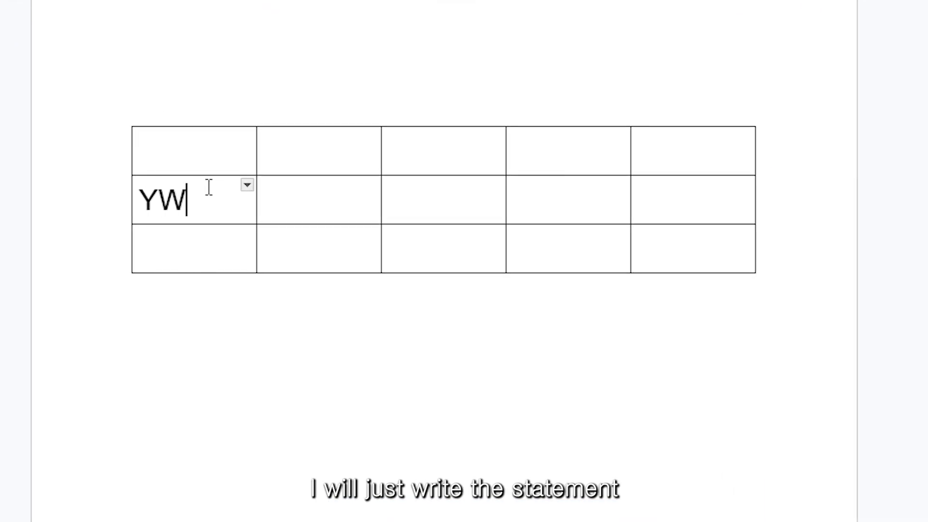
{"action": "key", "text": "BackSpace"}
{"action": "type", "text": "ES"}
{"action": "key", "text": "Down"}
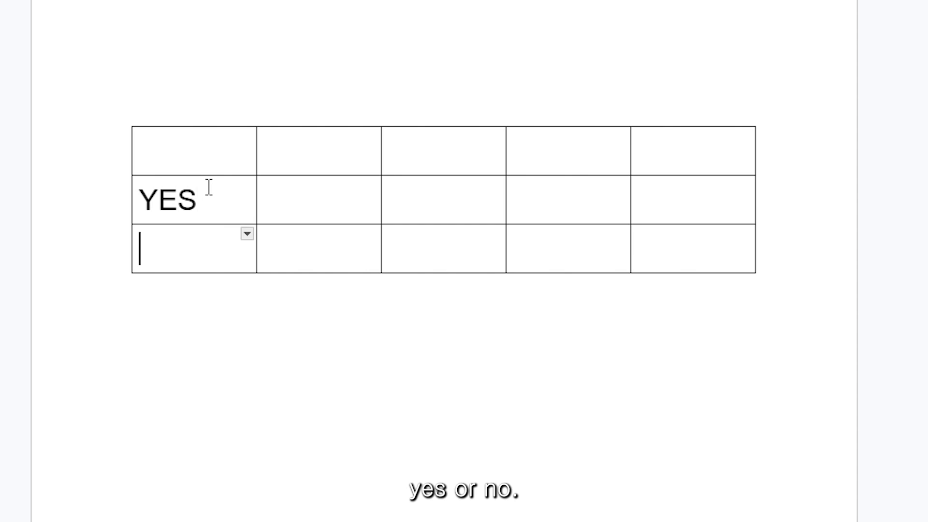
{"action": "type", "text": "NO"}
Fill the header row's second to fifth cells with the four participants' first names
{"action": "key", "text": "Tab"}
{"action": "key", "text": "Up"}
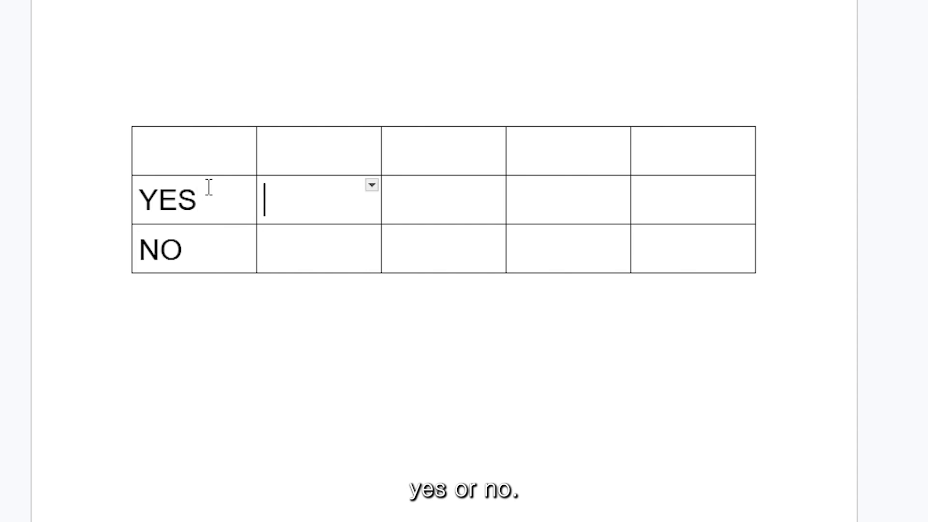
{"action": "key", "text": "Up"}
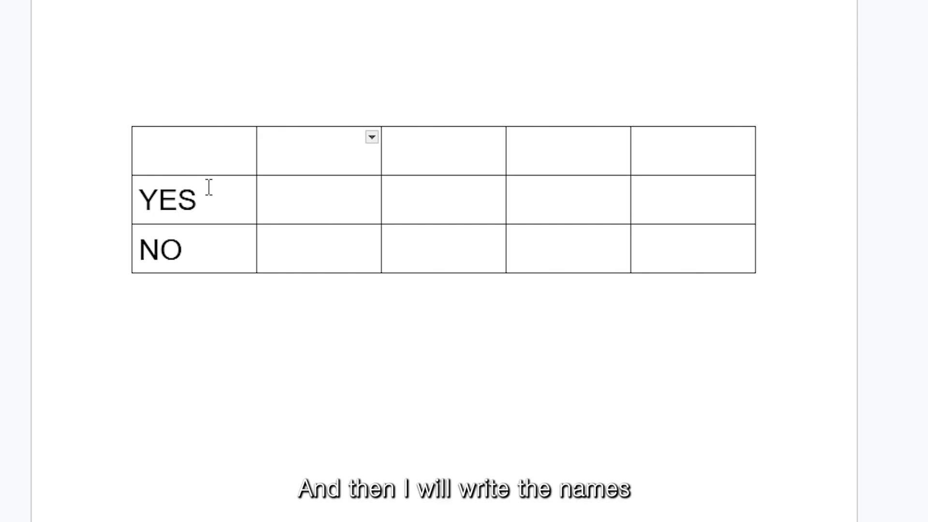
{"action": "type", "text": "Mikail"}
{"action": "key", "text": "Tab"}
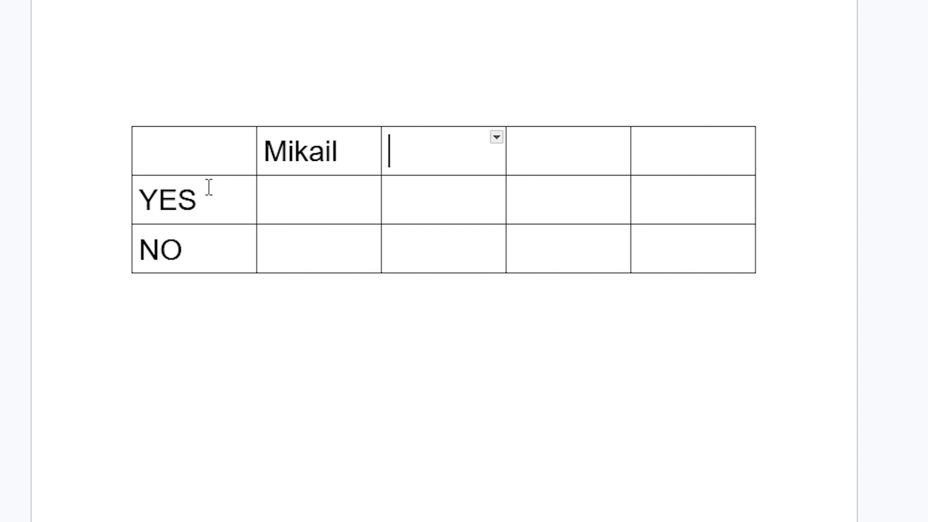
{"action": "type", "text": "Yousef"}
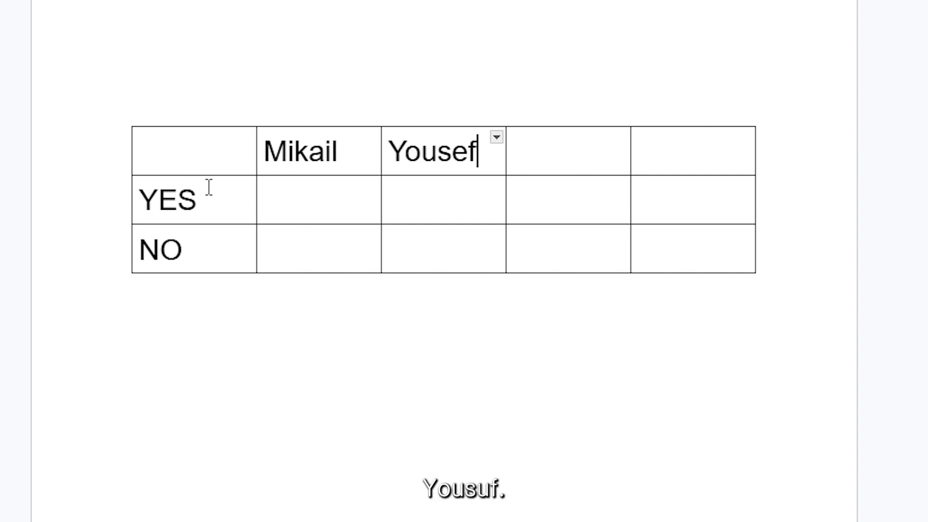
{"action": "key", "text": "Tab"}
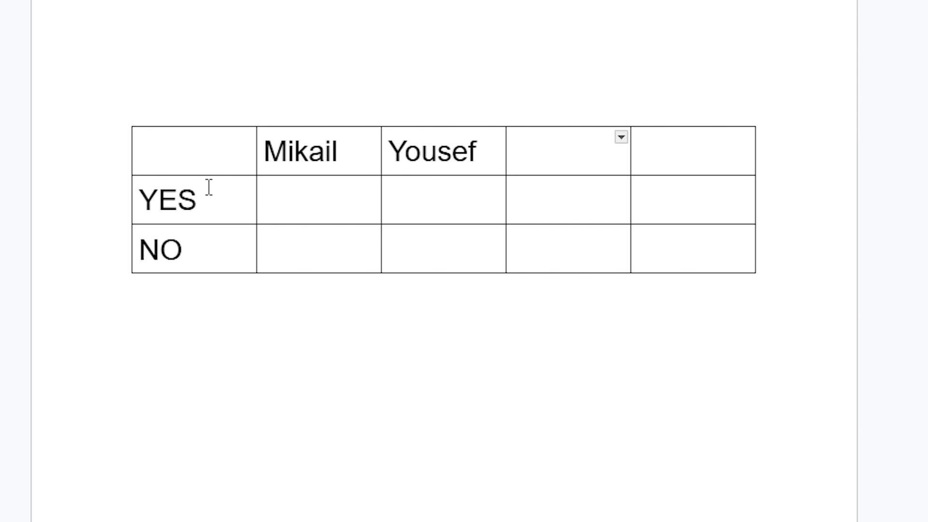
{"action": "type", "text": "Ahmed"}
{"action": "key", "text": "Tab"}
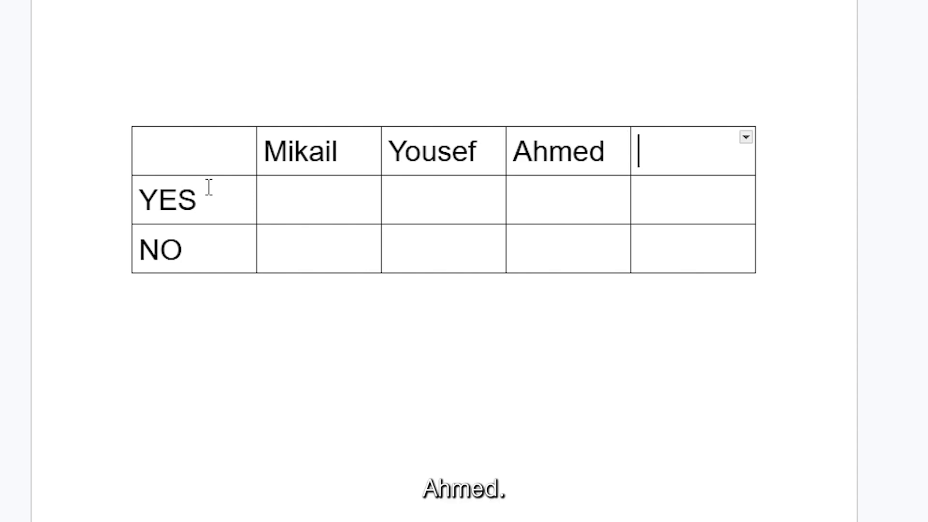
{"action": "type", "text": "Adham"}
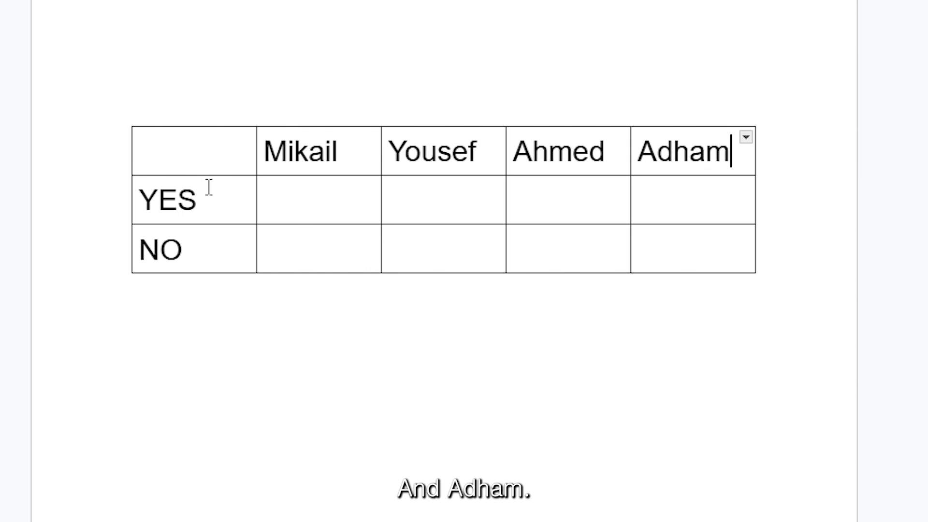
Enter YES in the YES row under the first and third participants
{"action": "left_click", "coordinate": [295, 203]}
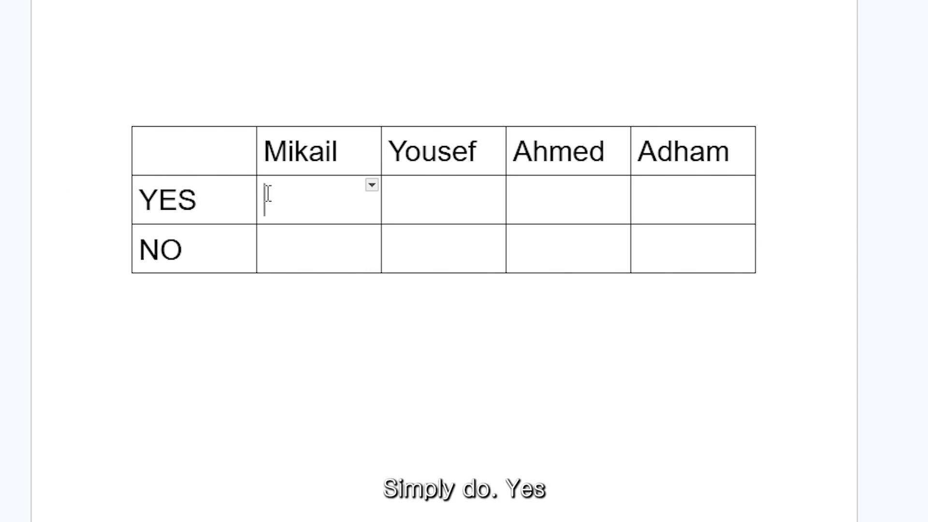
{"action": "double_click", "coordinate": [205, 193]}
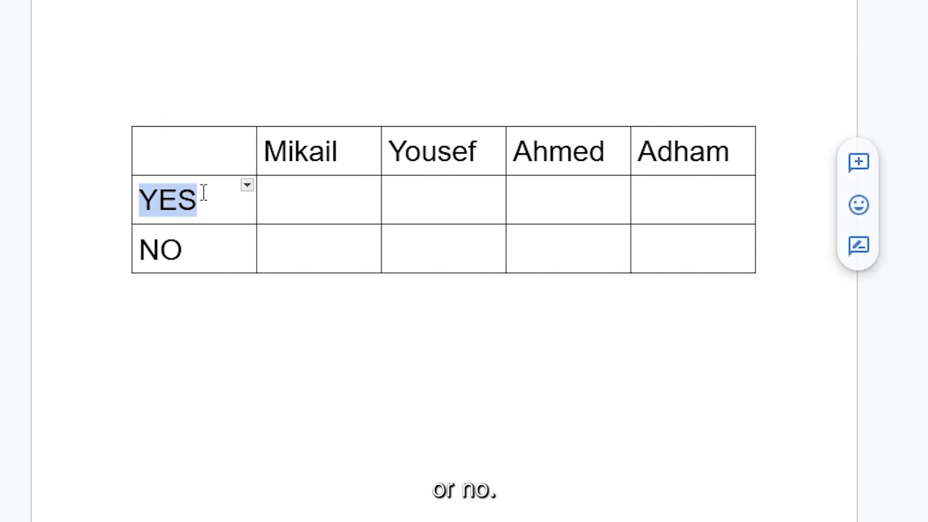
{"action": "left_click", "coordinate": [317, 196]}
{"action": "type", "text": "YES"}
{"action": "left_click", "coordinate": [541, 201]}
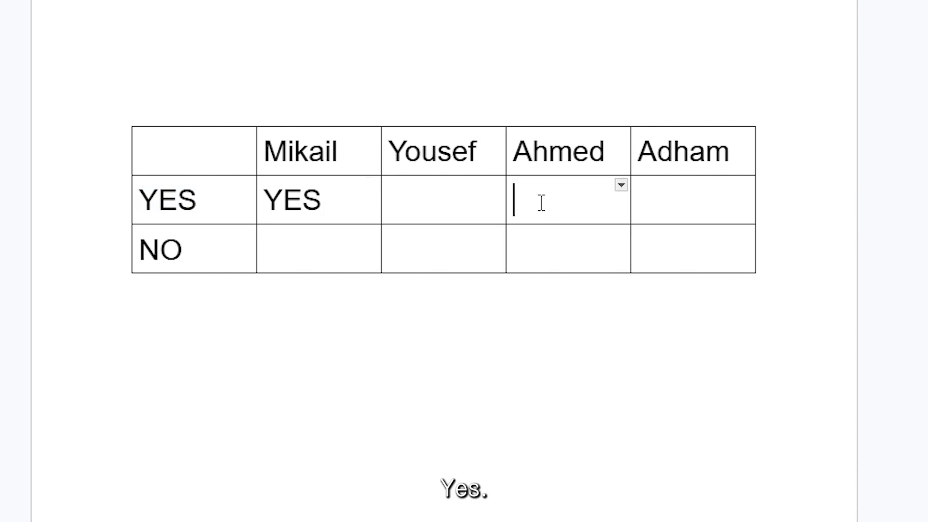
{"action": "type", "text": "YES"}
Copy the NO label into the NO row under the second and fourth participants
{"action": "double_click", "coordinate": [191, 250]}
{"action": "double_click", "coordinate": [215, 249]}
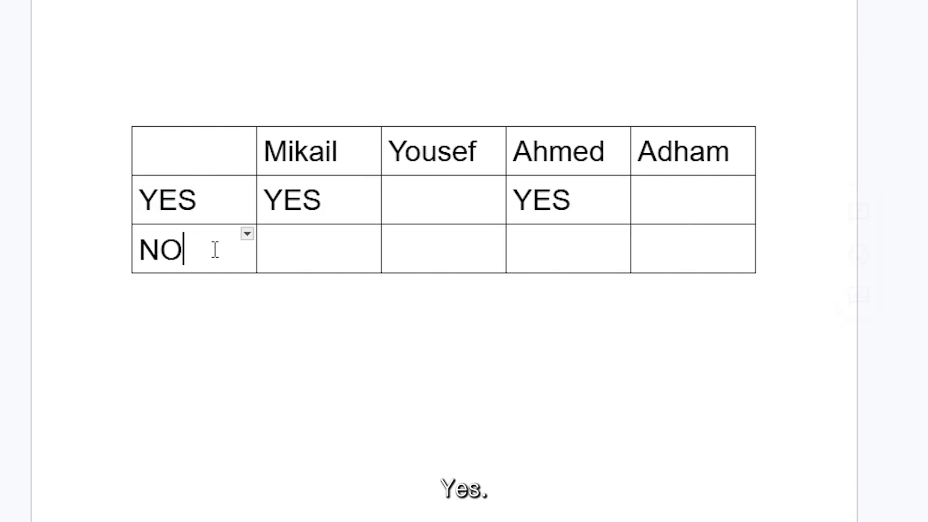
{"action": "double_click", "coordinate": [174, 250]}
{"action": "key", "text": "ctrl+c"}
{"action": "left_click", "coordinate": [416, 251]}
{"action": "key", "text": "ctrl+v"}
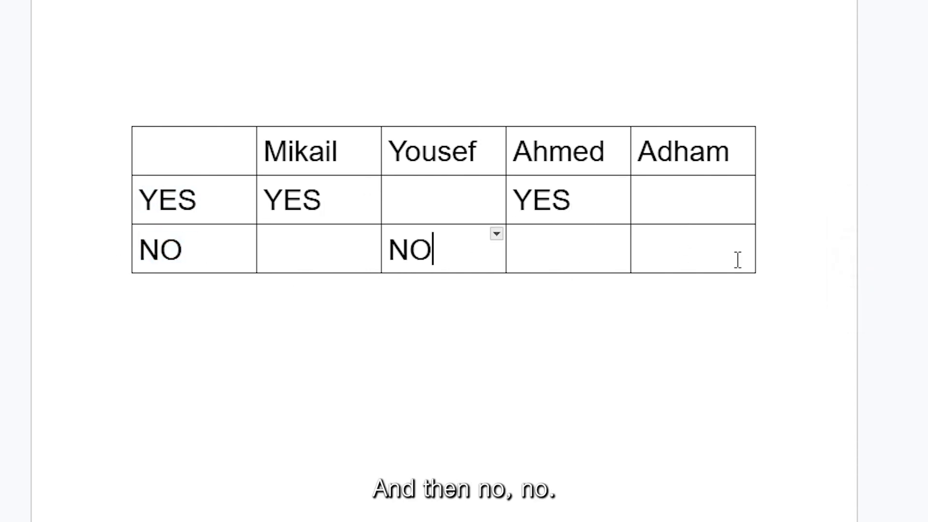
{"action": "left_click", "coordinate": [738, 261]}
{"action": "key", "text": "ctrl+v"}
Enter the question "Have you read the book?" in the empty first cell of the table's header row
{"action": "left_click", "coordinate": [182, 149]}
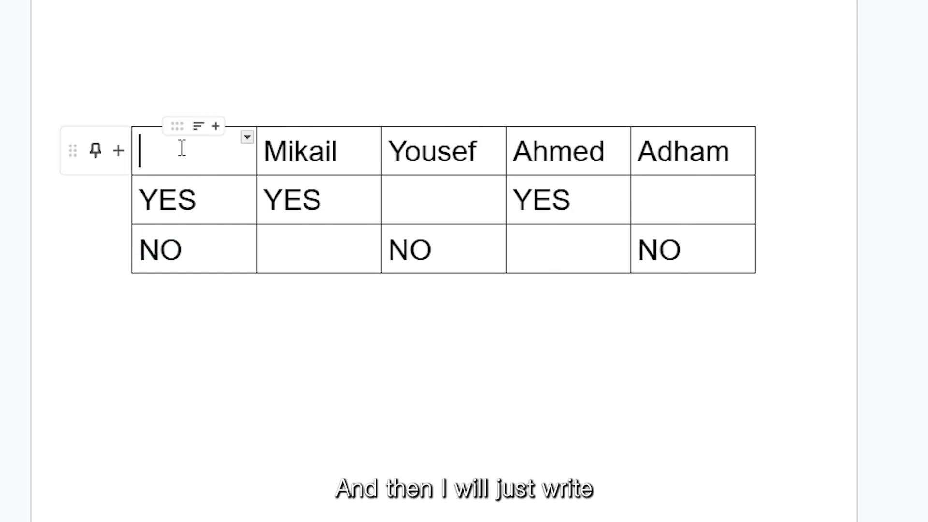
{"action": "type", "text": "Have yto"}
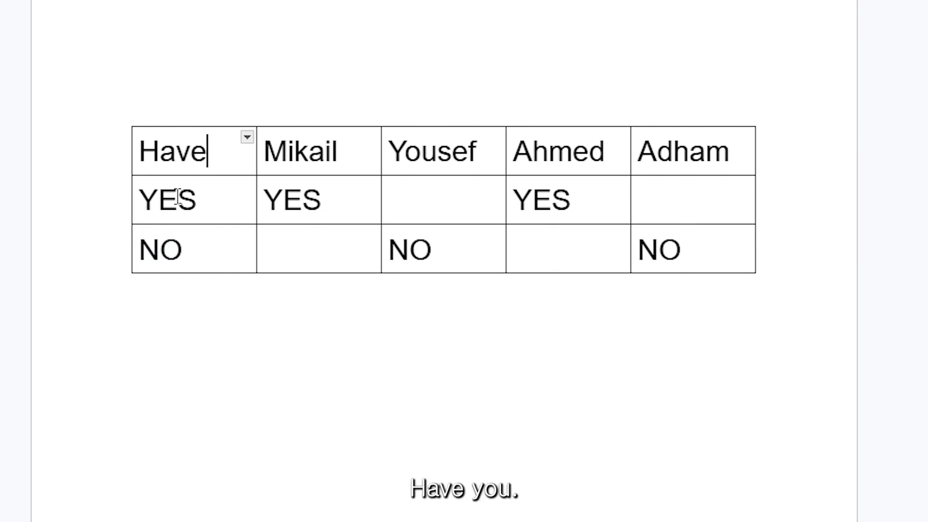
{"action": "key", "text": "BackSpace"}
{"action": "key", "text": "BackSpace"}
{"action": "type", "text": "ou r"}
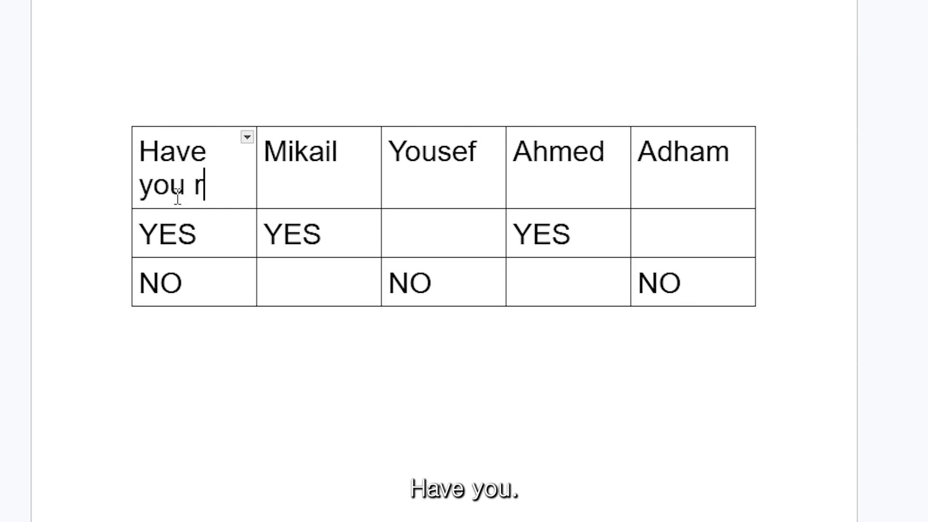
{"action": "type", "text": "ead the bood"}
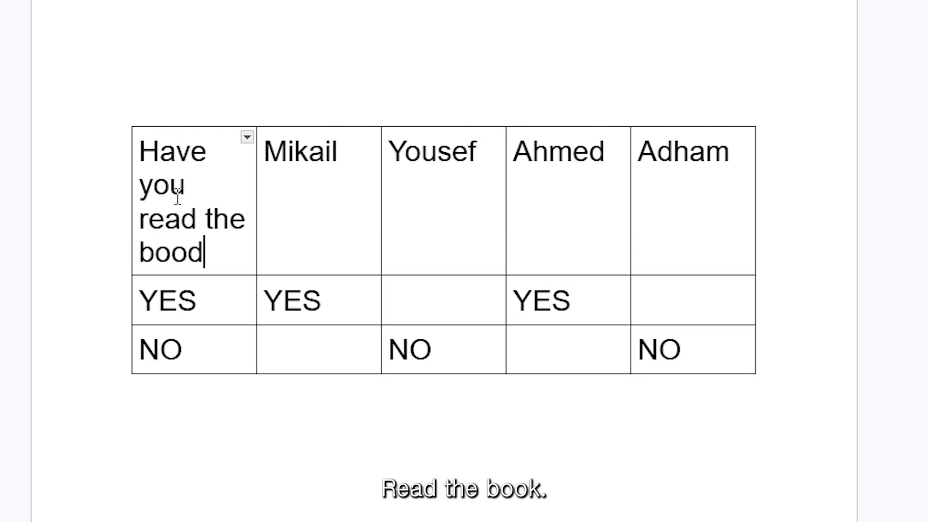
{"action": "key", "text": "BackSpace"}
{"action": "type", "text": "k?"}
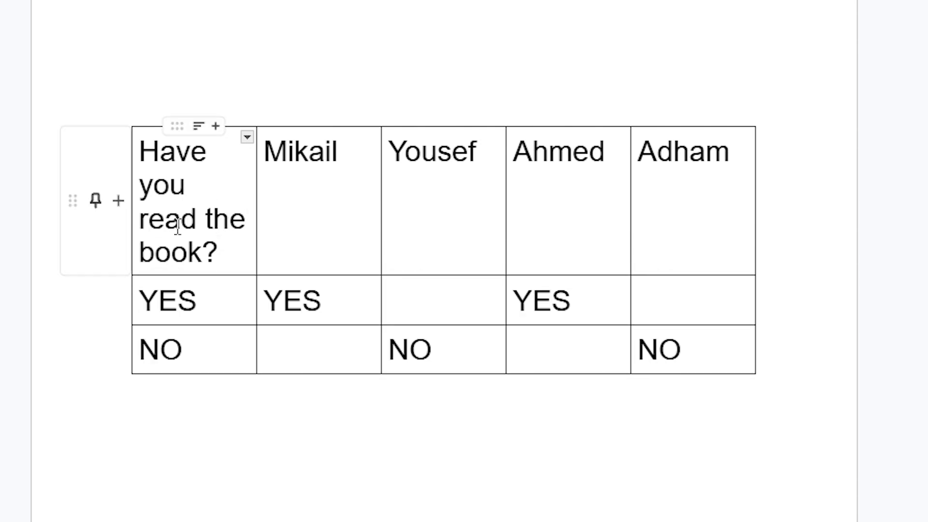
Reduce the font size of the question in the table's first cell to 16
{"action": "left_click_drag", "start_coordinate": [219, 251], "coordinate": [156, 129]}
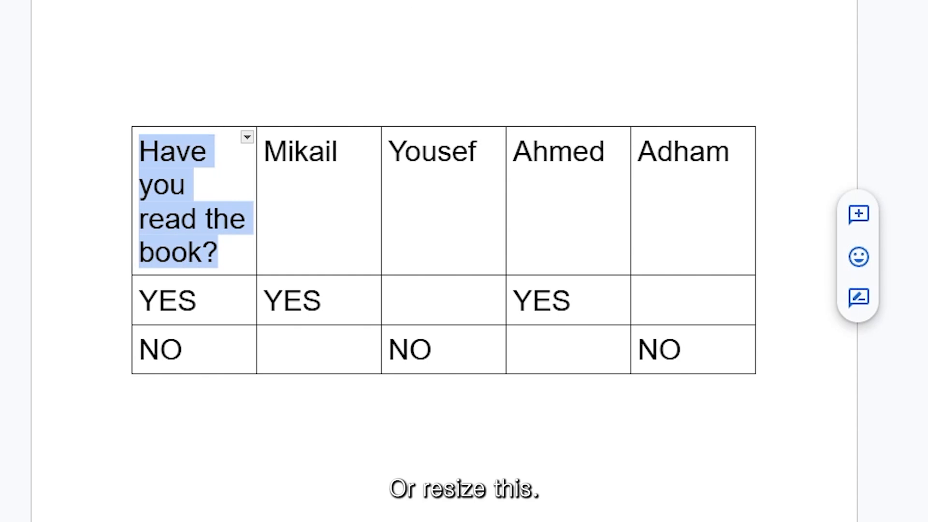
{"action": "key", "text": "ctrl+shift+comma"}
{"action": "key", "text": "ctrl+shift+comma"}
{"action": "key", "text": "ctrl+shift+comma"}
{"action": "key", "text": "ctrl+shift+comma"}
{"action": "key", "text": "ctrl+shift+comma"}
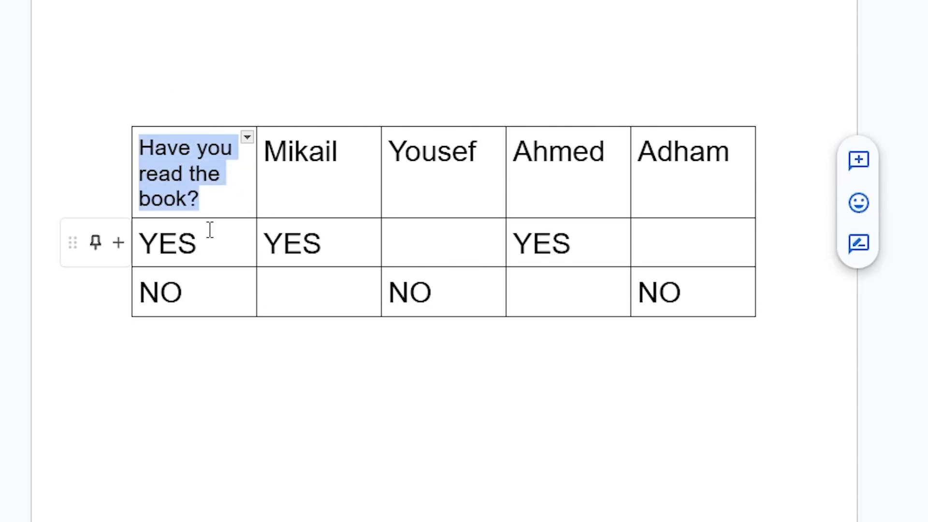
{"action": "left_click", "coordinate": [411, 289]}
{"action": "left_click", "coordinate": [215, 298]}
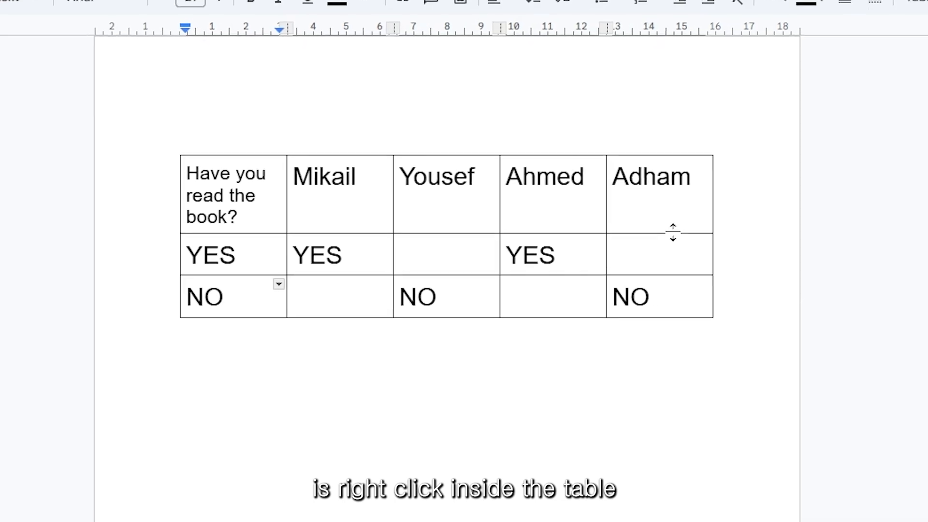
Insert a title row at the top of the table and enter "Old man and The Sea" in it
{"action": "right_click", "coordinate": [673, 233]}
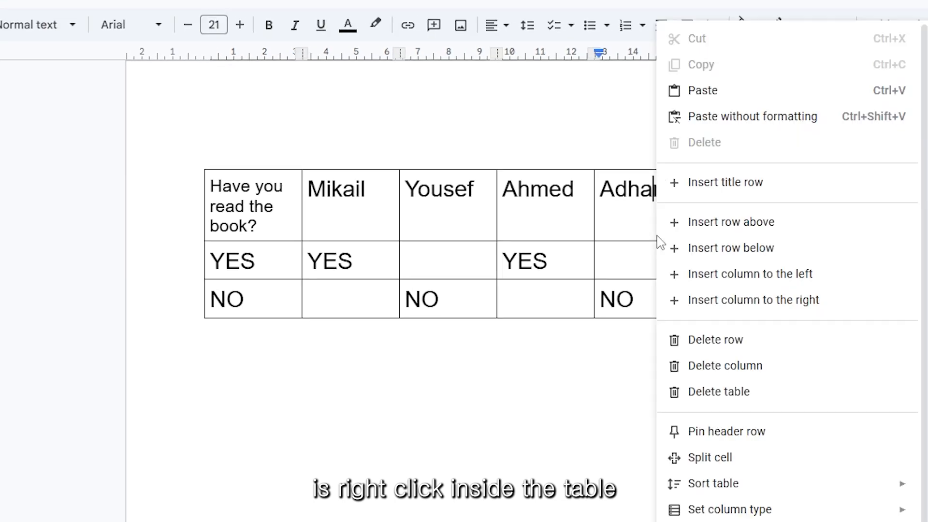
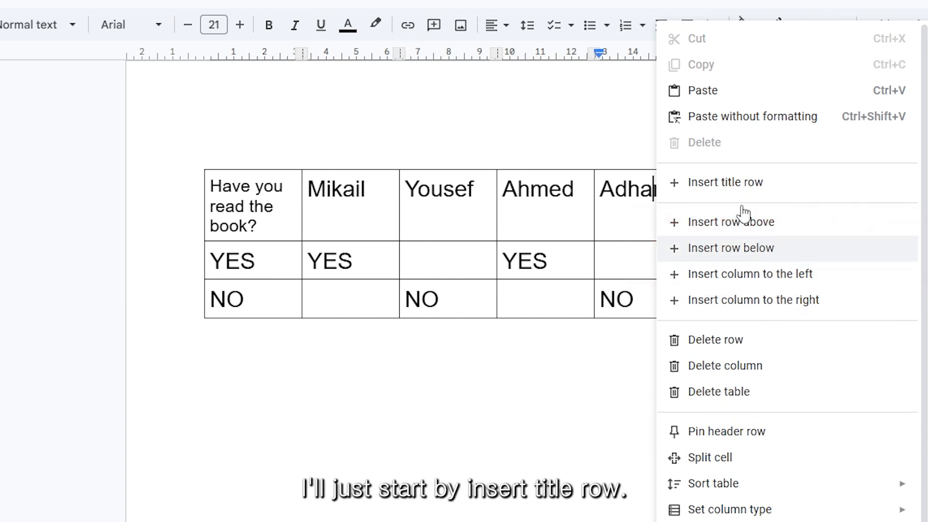
{"action": "left_click", "coordinate": [725, 196]}
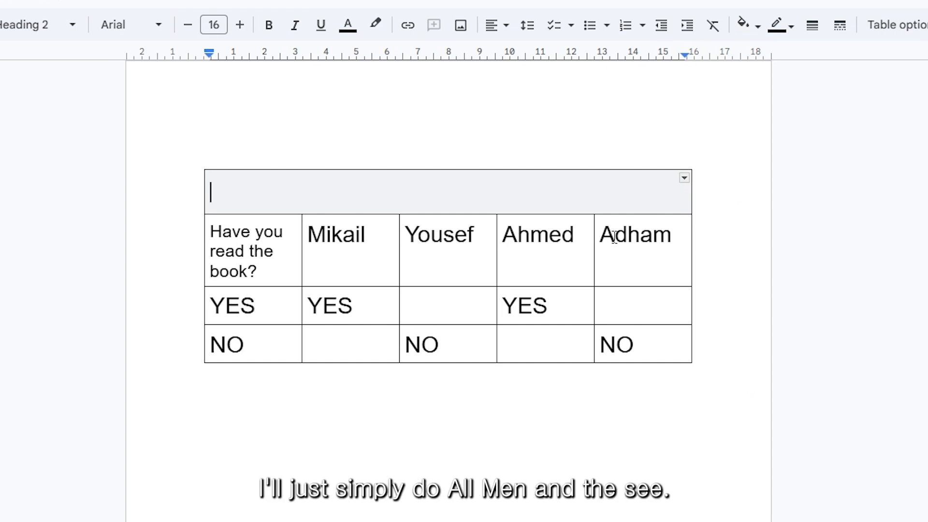
{"action": "type", "text": "Old m"}
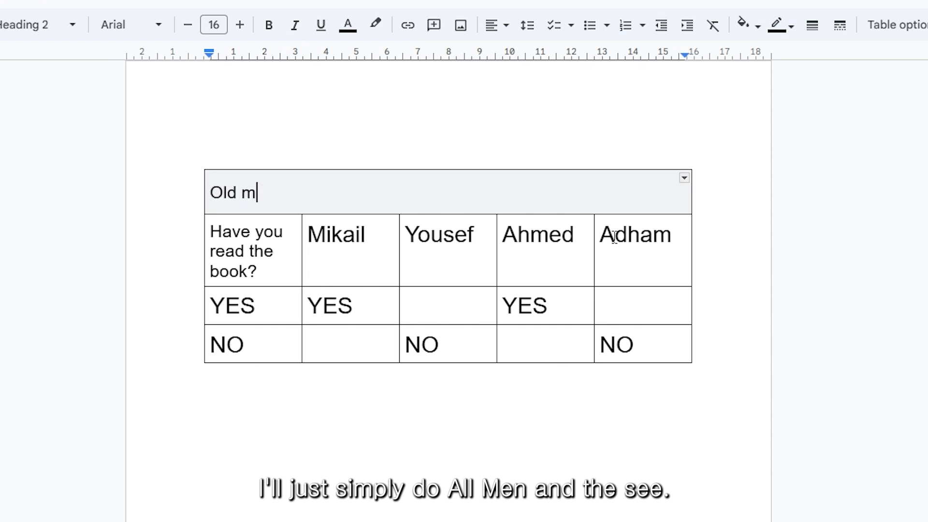
{"action": "type", "text": "an and The Sea"}
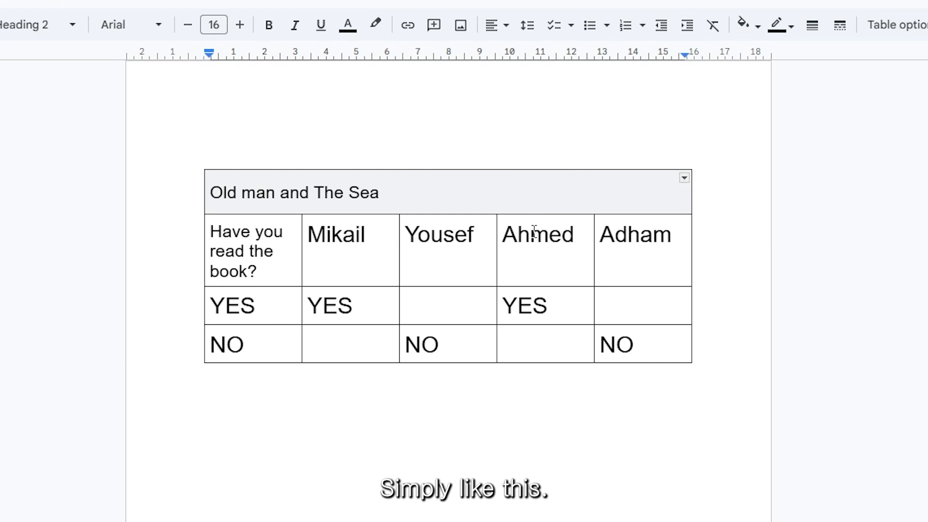
{"action": "left_click", "coordinate": [502, 271]}
{"action": "left_click", "coordinate": [648, 263]}
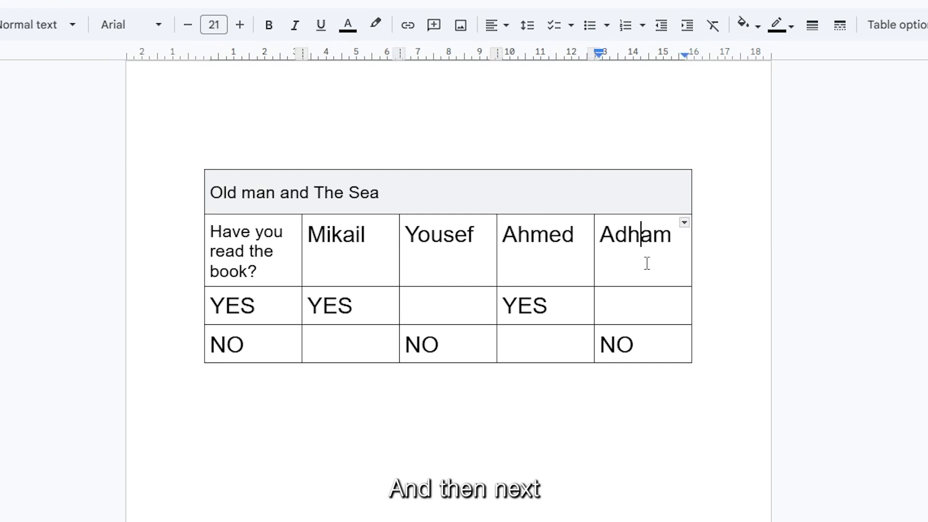
Insert an empty row above the row with the question and the participants' names
{"action": "right_click", "coordinate": [650, 270]}
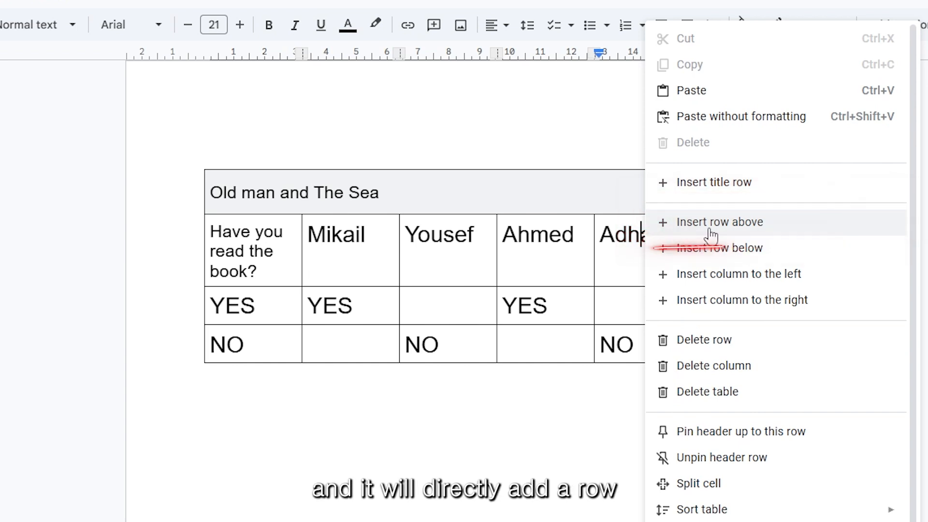
{"action": "left_click", "coordinate": [635, 253]}
{"action": "right_click", "coordinate": [637, 242]}
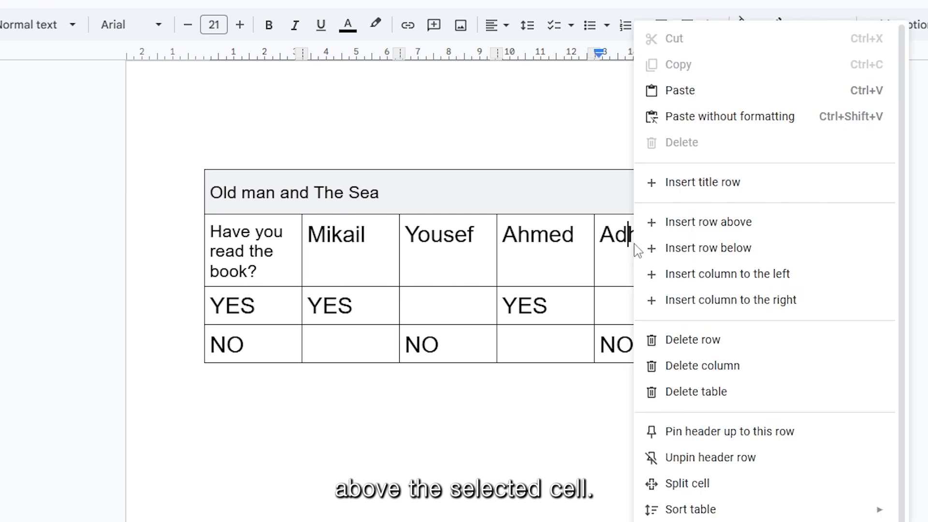
{"action": "left_click", "coordinate": [706, 223]}
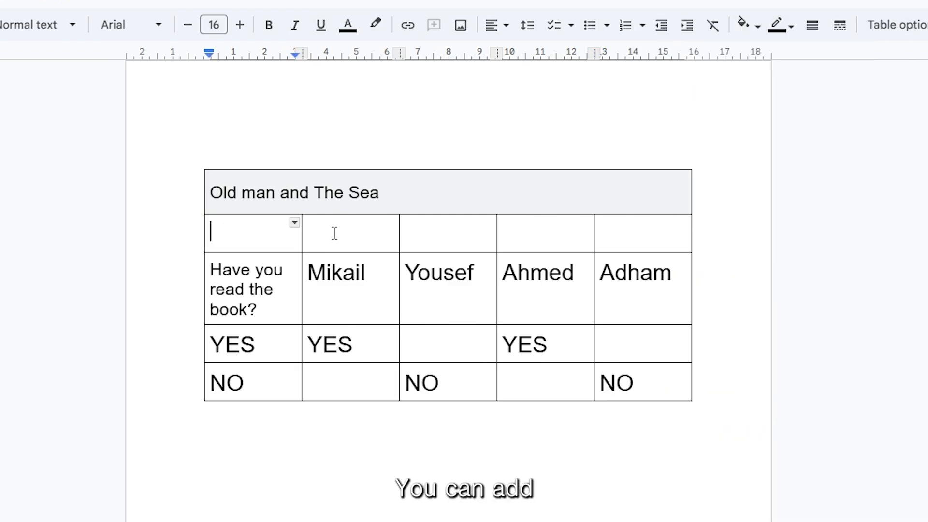
{"action": "left_click", "coordinate": [408, 232]}
Select all five cells of the empty row under the title row and delete that row
{"action": "left_click", "coordinate": [619, 242]}
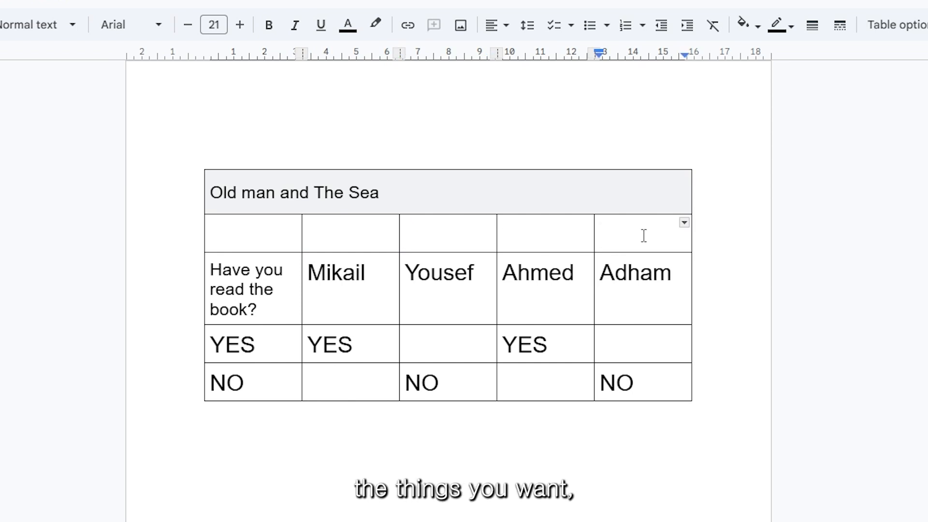
{"action": "left_click", "coordinate": [270, 234], "text": "shift"}
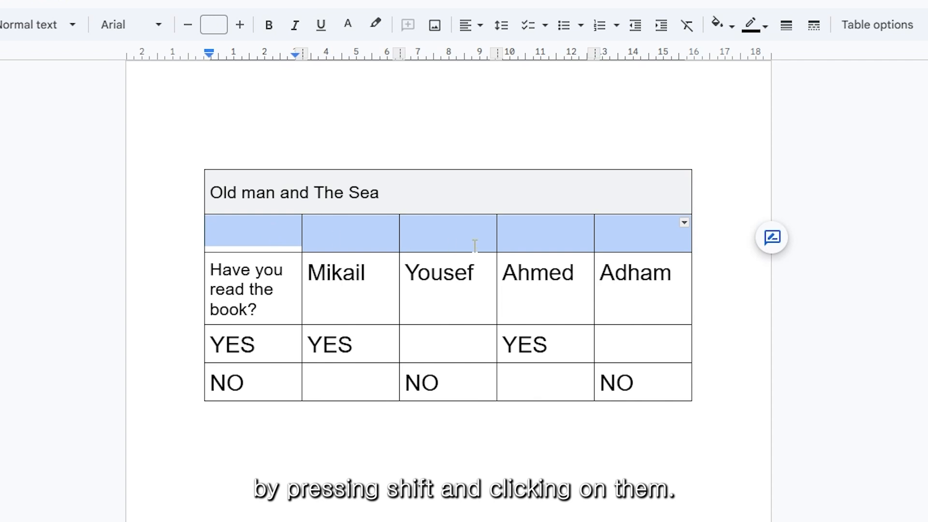
{"action": "right_click", "coordinate": [569, 246]}
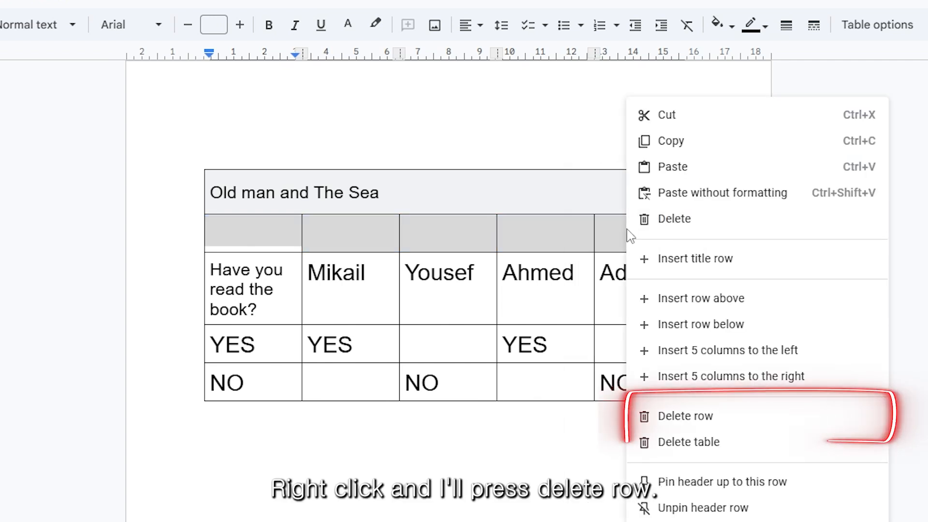
{"action": "left_click", "coordinate": [723, 420]}
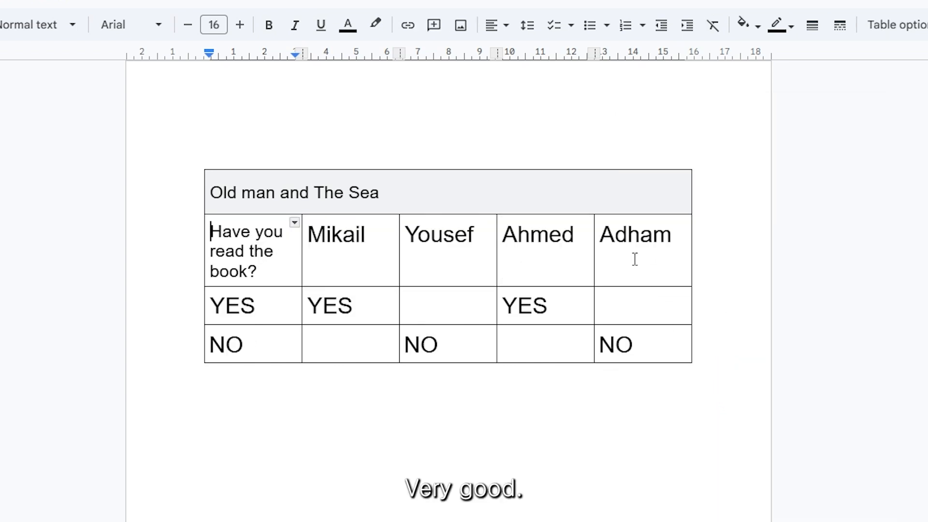
Insert a row below the row with the question and the participants' names
{"action": "left_click", "coordinate": [628, 239]}
{"action": "right_click", "coordinate": [630, 241]}
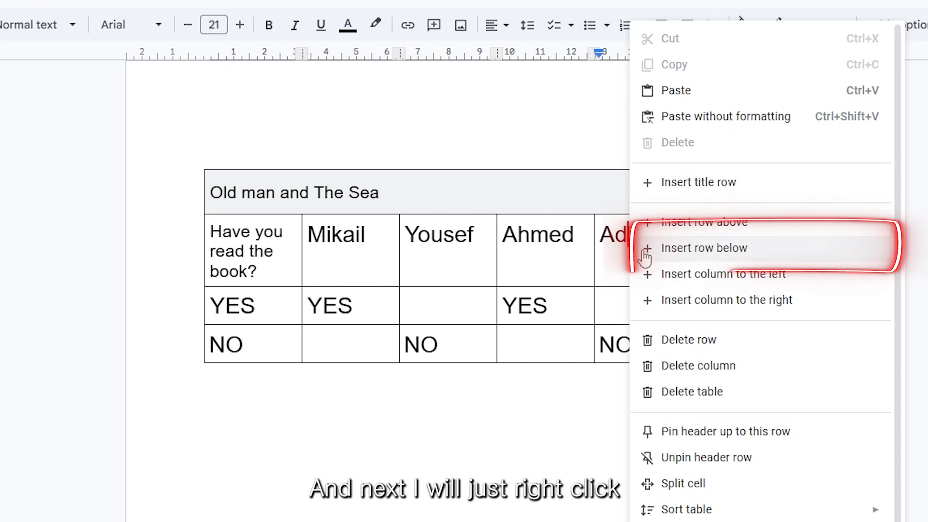
Insert an empty row below the names row and delete it again
{"action": "left_click", "coordinate": [675, 256]}
{"action": "mouse_move", "coordinate": [189, 311]}
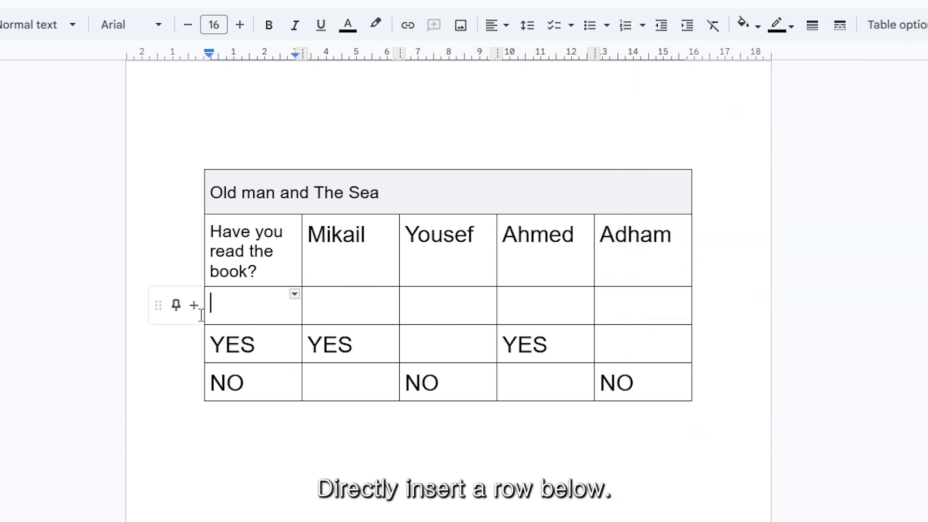
{"action": "left_click_drag", "start_coordinate": [267, 310], "coordinate": [622, 311]}
{"action": "right_click", "coordinate": [622, 312]}
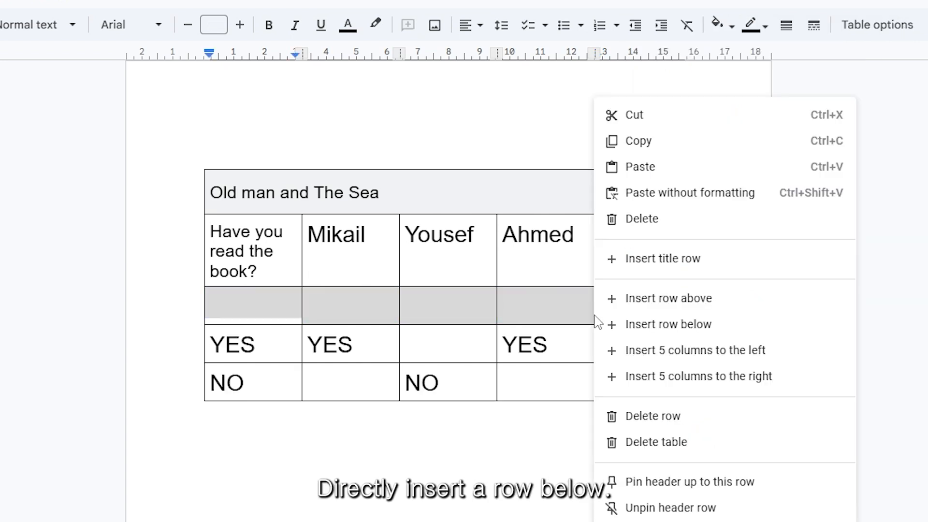
{"action": "left_click", "coordinate": [698, 428]}
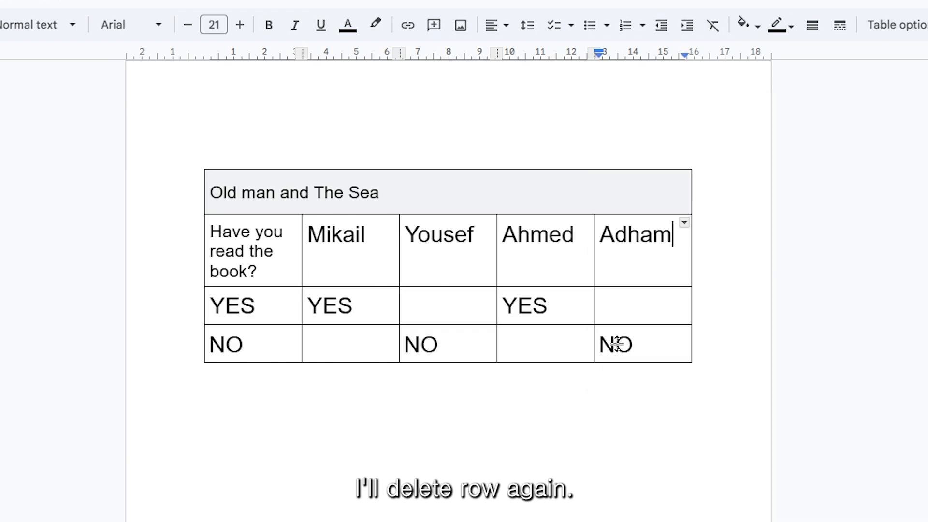
Try inserting a column before the last name column, and undo the insertion
{"action": "right_click", "coordinate": [622, 255]}
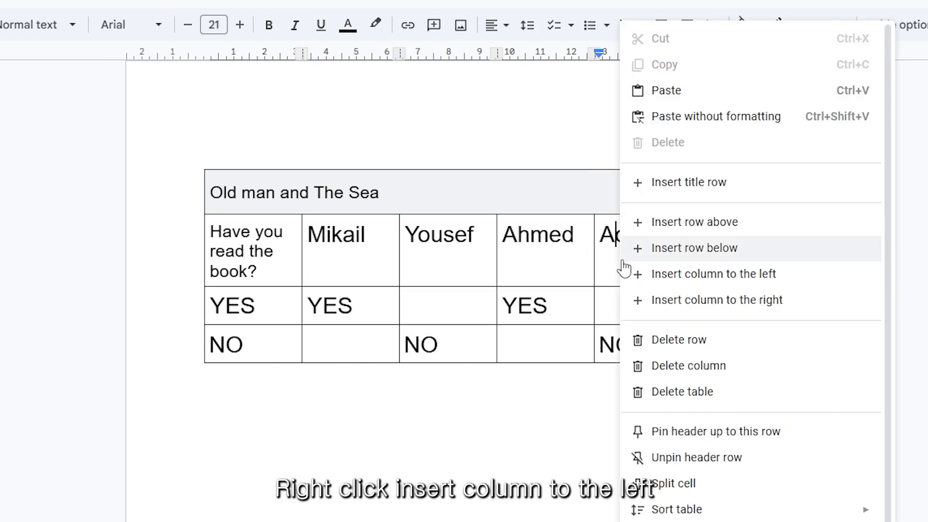
{"action": "left_click", "coordinate": [714, 275]}
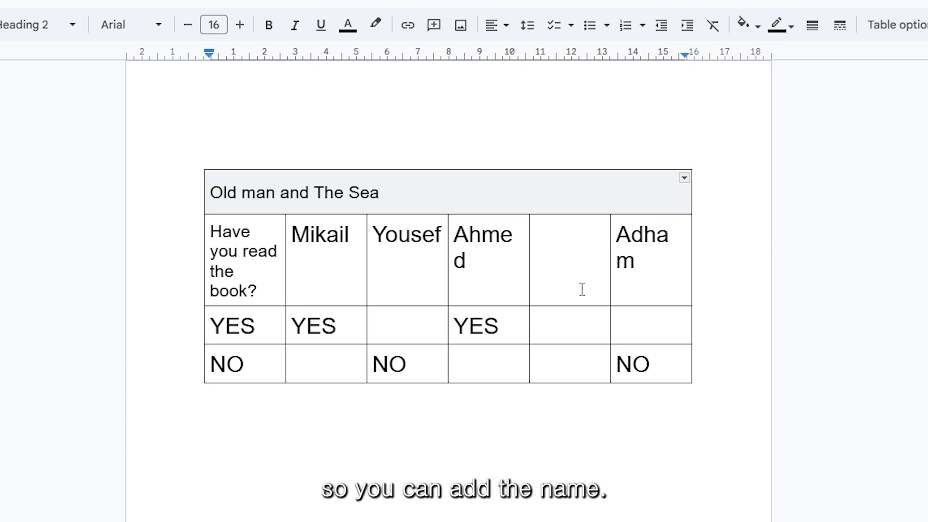
{"action": "key", "text": "ctrl+z"}
Insert a column to the right of the last name column and enter a fifth person's first name in its header cell
{"action": "right_click", "coordinate": [622, 265]}
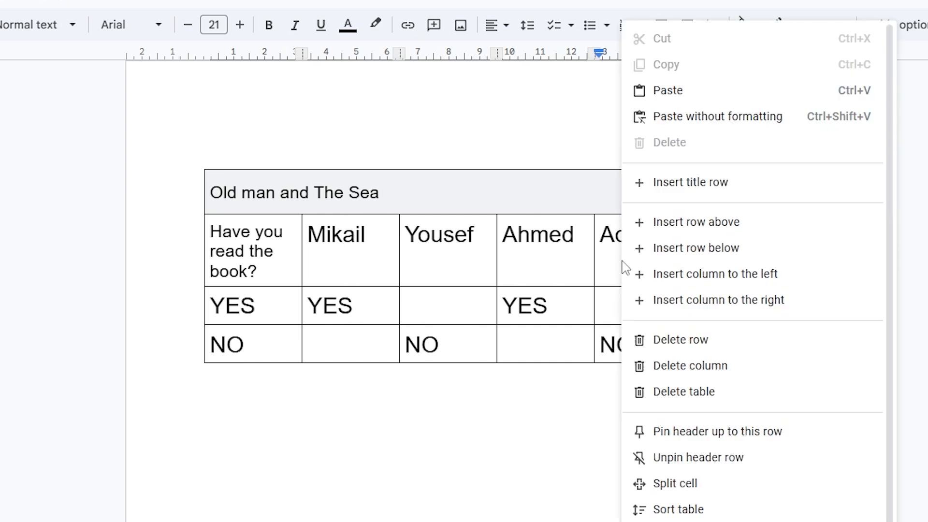
{"action": "left_click", "coordinate": [710, 302]}
{"action": "left_click", "coordinate": [647, 250]}
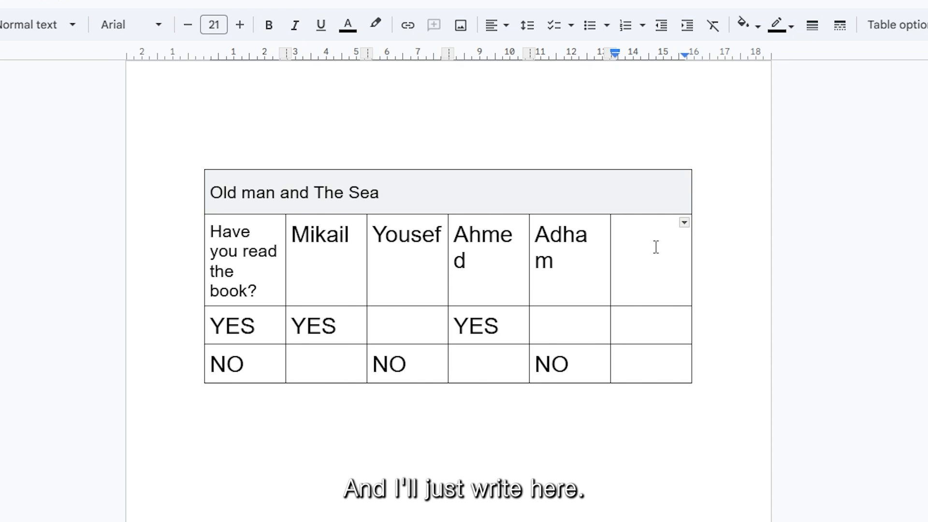
{"action": "type", "text": "Ivan"}
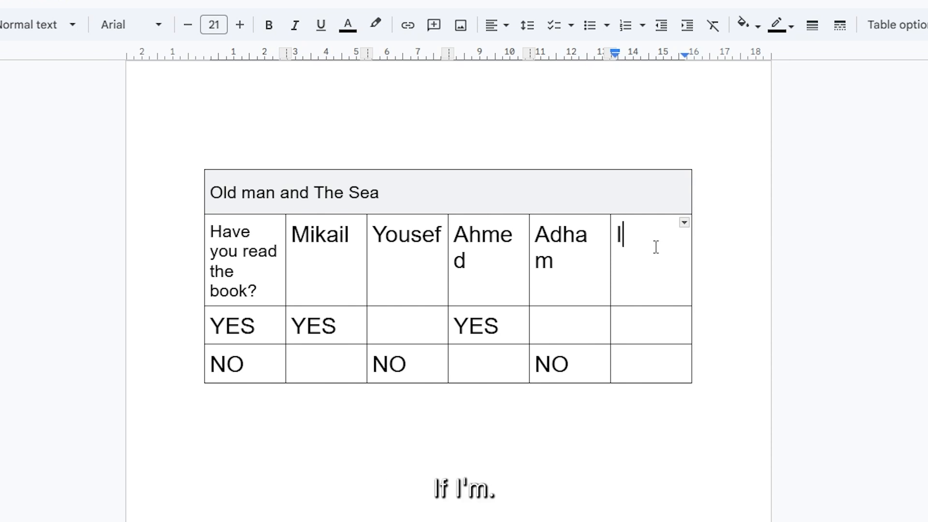
{"action": "left_click", "coordinate": [666, 461]}
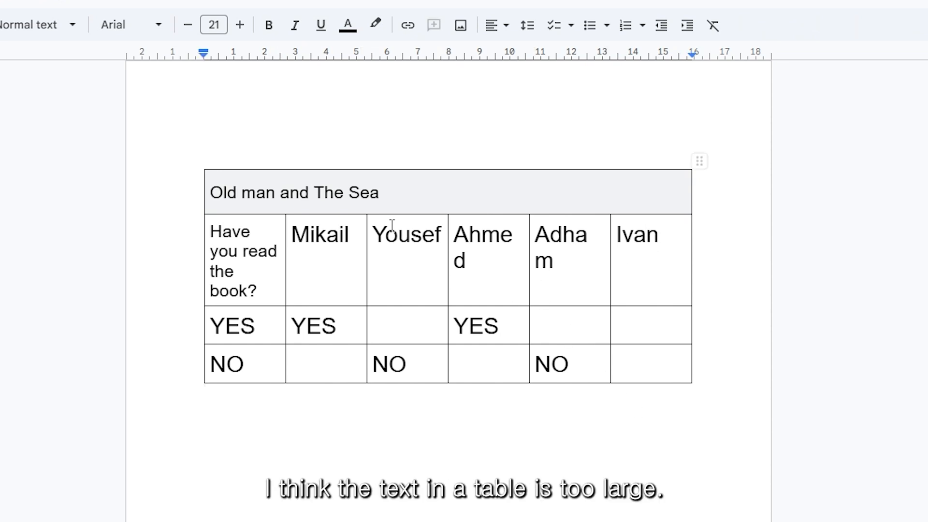
Set the font size of all the text in the table to 14
{"action": "left_click_drag", "start_coordinate": [340, 256], "coordinate": [236, 329]}
{"action": "left_click_drag", "start_coordinate": [231, 365], "coordinate": [686, 199]}
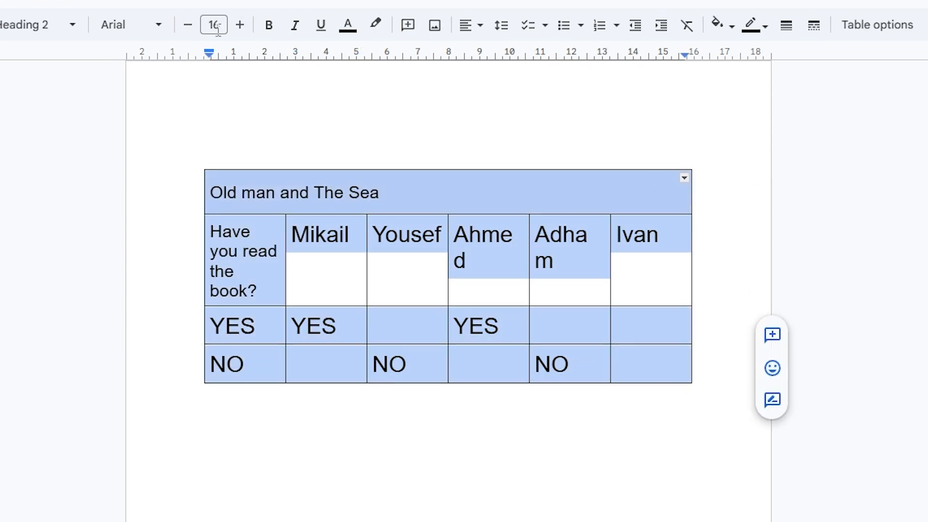
{"action": "left_click", "coordinate": [213, 25]}
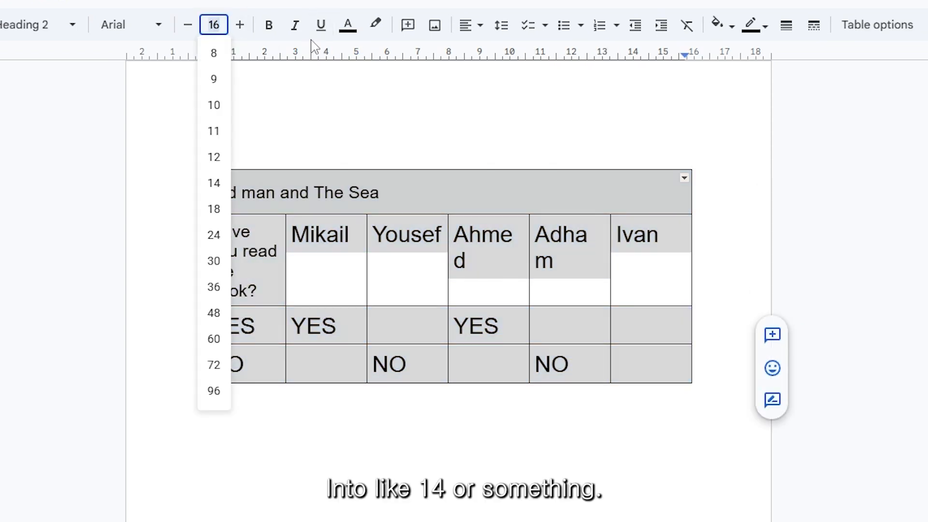
{"action": "type", "text": "14"}
{"action": "key", "text": "Return"}
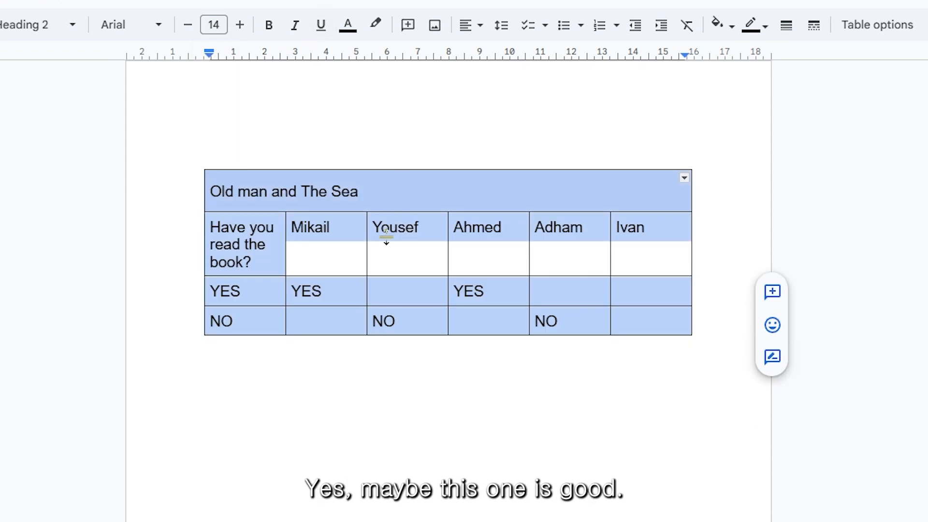
{"action": "left_click", "coordinate": [344, 321]}
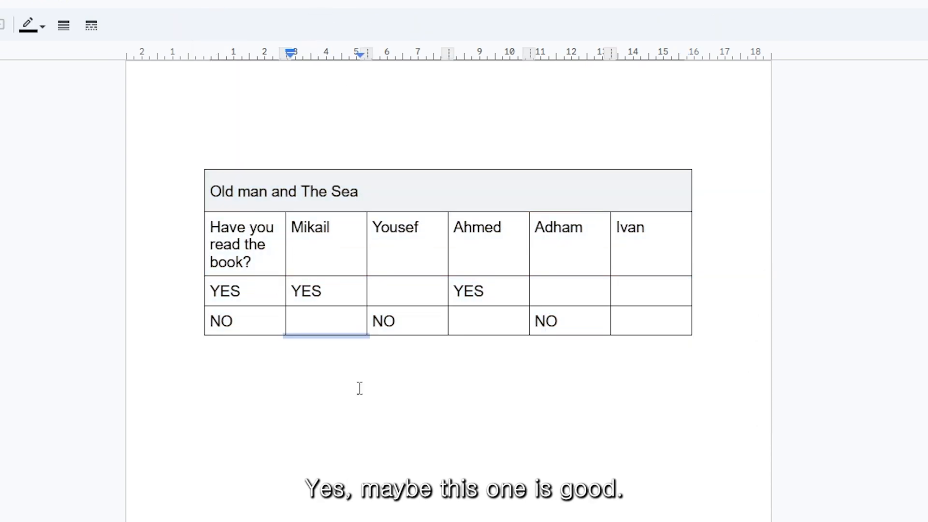
{"action": "left_click", "coordinate": [368, 443]}
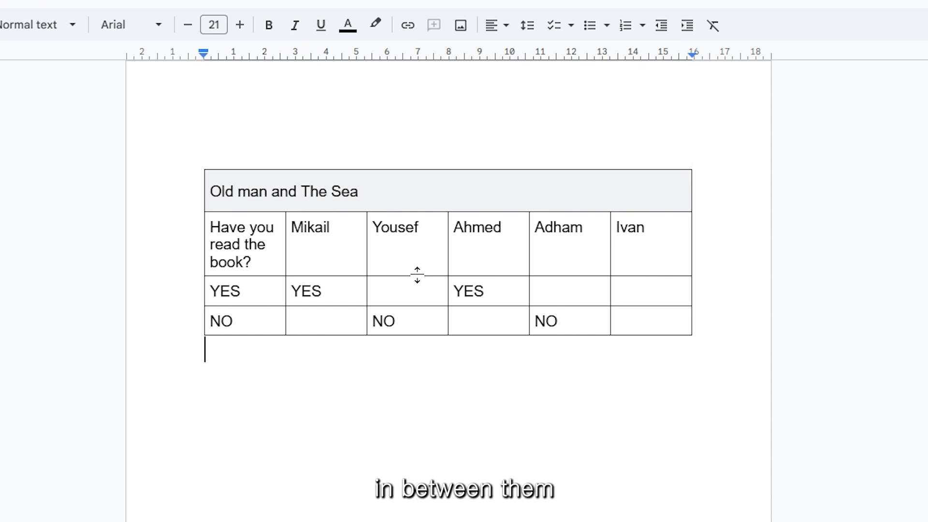
Make the names row taller and narrow the first four name columns to just fit their names
{"action": "left_click_drag", "start_coordinate": [417, 275], "coordinate": [417, 298]}
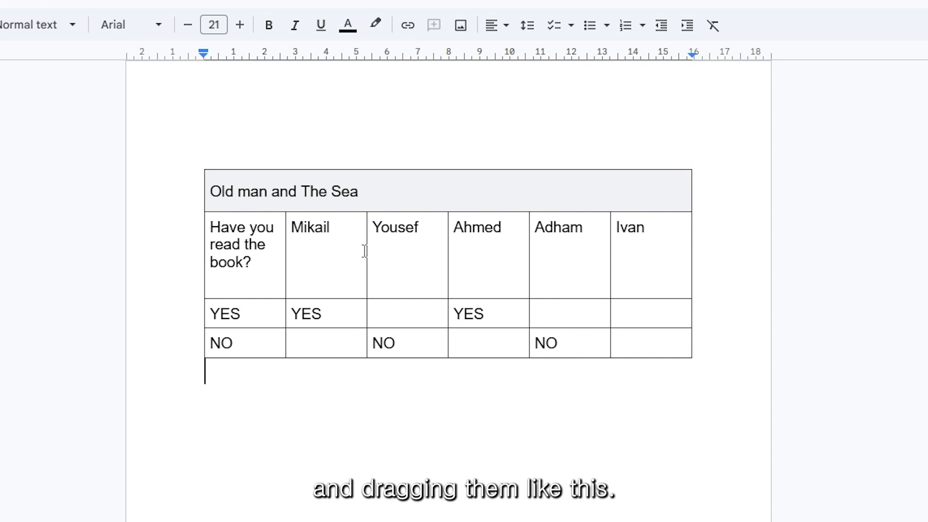
{"action": "left_click_drag", "start_coordinate": [364, 251], "coordinate": [336, 247]}
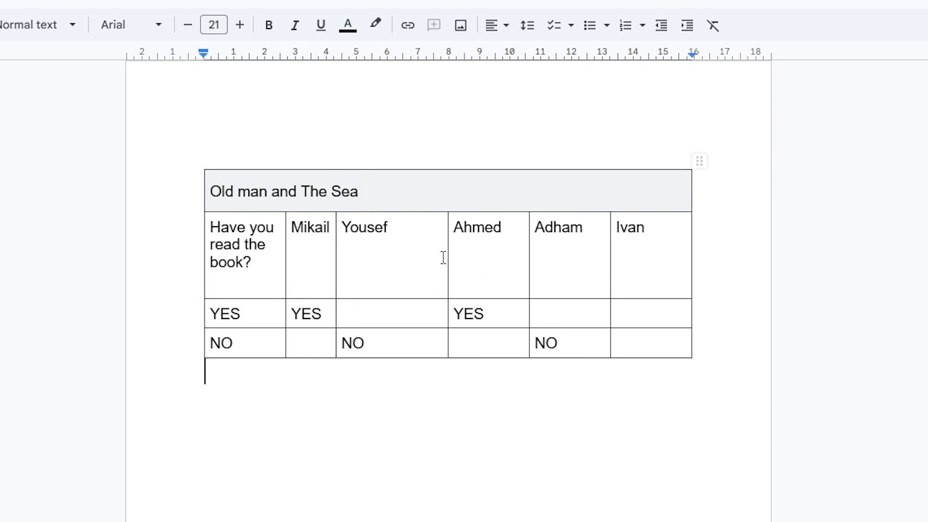
{"action": "left_click_drag", "start_coordinate": [449, 255], "coordinate": [396, 252]}
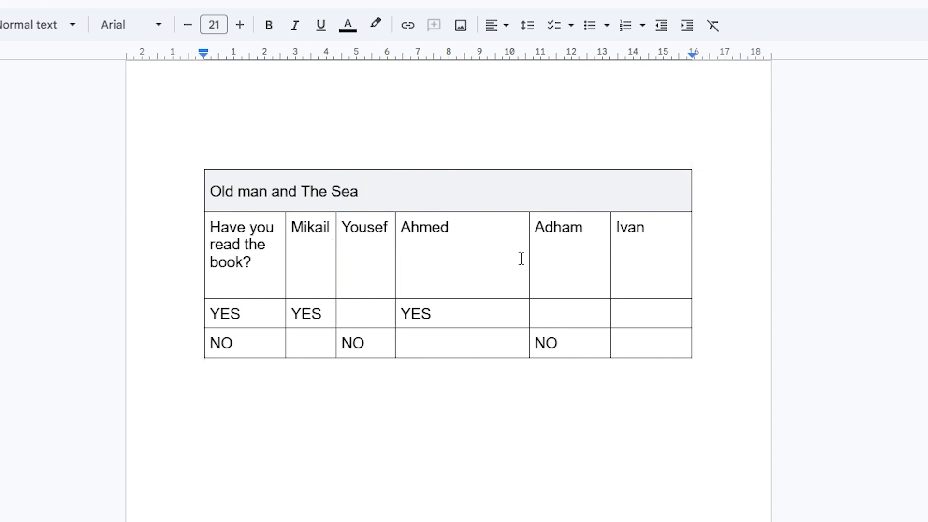
{"action": "left_click_drag", "start_coordinate": [526, 255], "coordinate": [459, 252]}
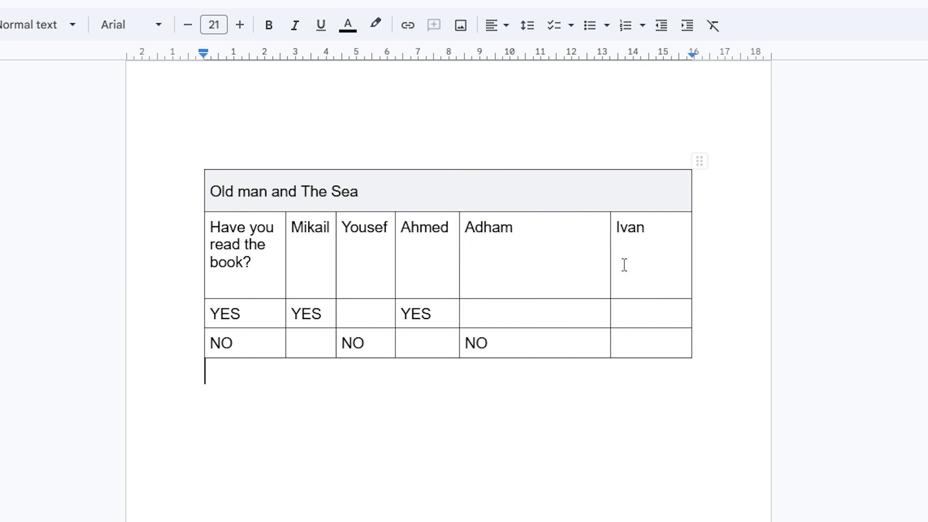
{"action": "left_click_drag", "start_coordinate": [610, 261], "coordinate": [523, 269]}
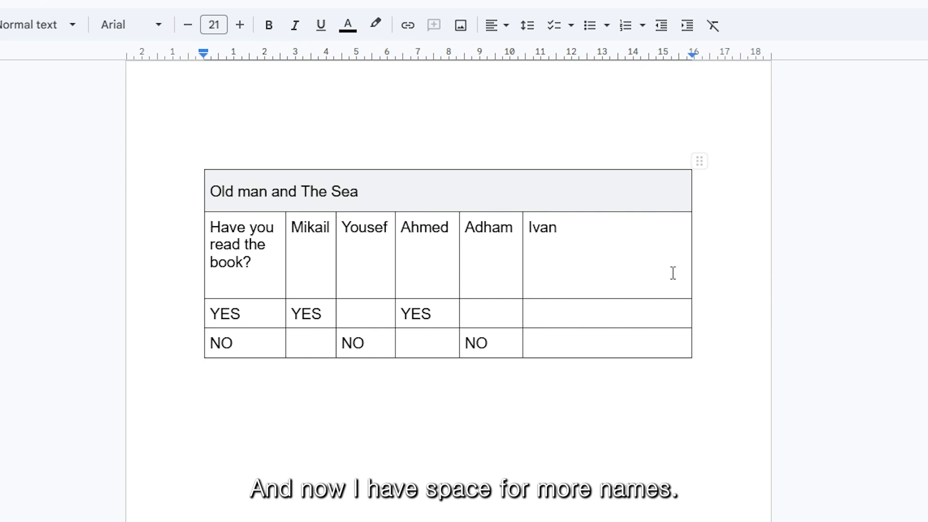
Insert two empty columns to the right of the fifth name column
{"action": "right_click", "coordinate": [637, 227]}
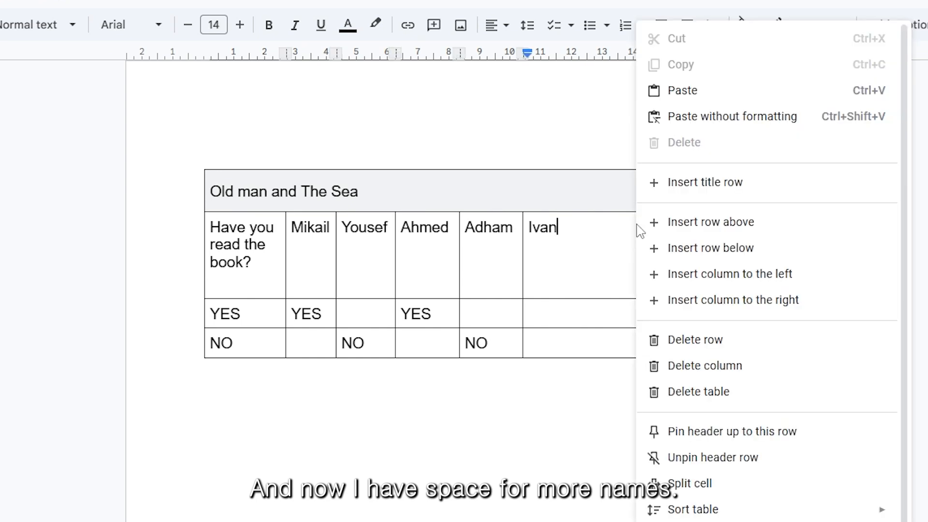
{"action": "left_click", "coordinate": [739, 305]}
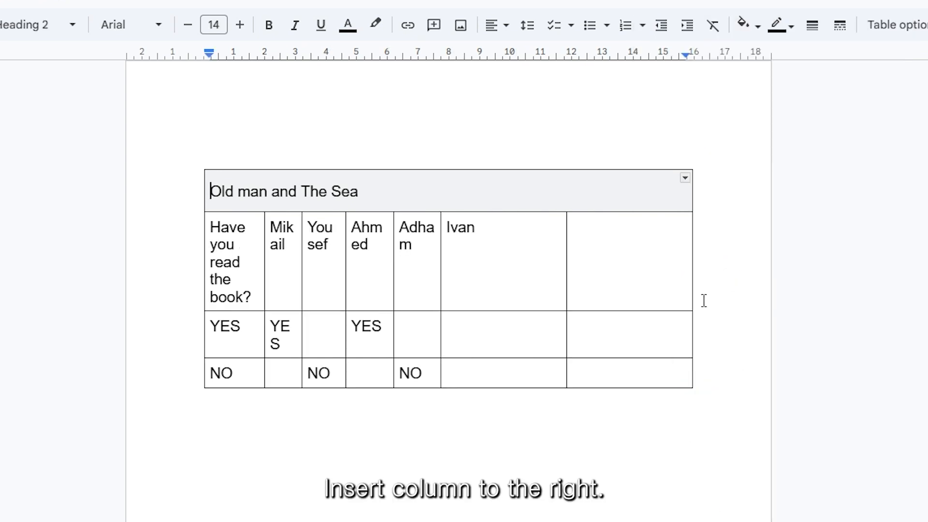
{"action": "right_click", "coordinate": [526, 266]}
{"action": "left_click", "coordinate": [631, 300]}
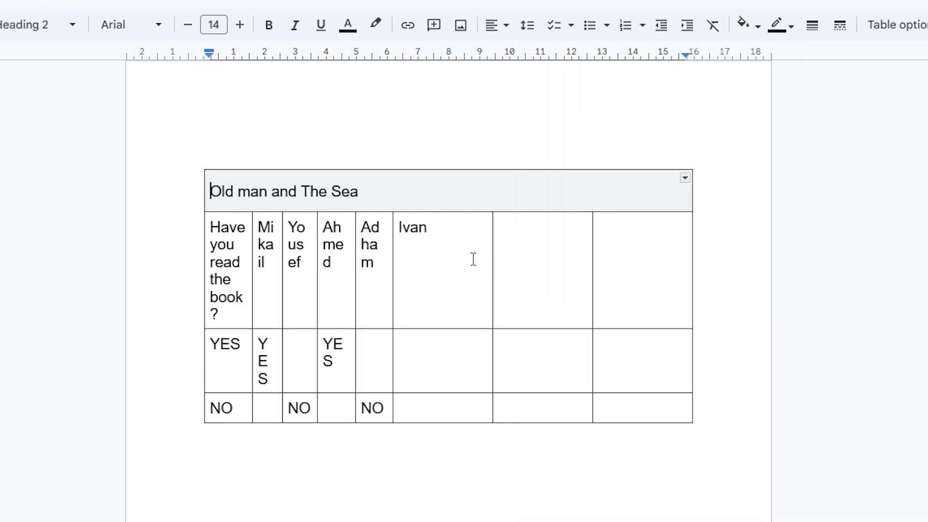
Narrow the fifth name column and the first empty column, and extend the table's right edge past the page margin
{"action": "left_click_drag", "start_coordinate": [492, 259], "coordinate": [433, 248]}
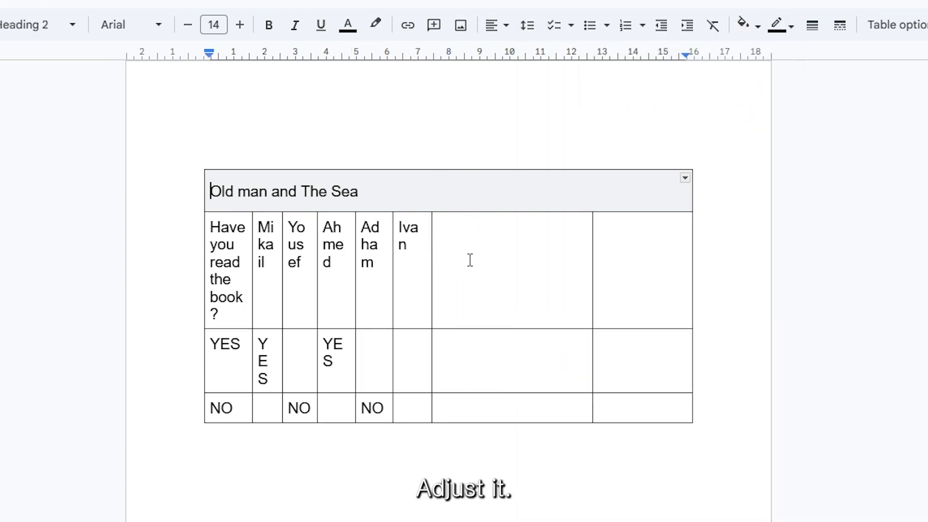
{"action": "left_click_drag", "start_coordinate": [594, 262], "coordinate": [480, 263]}
{"action": "left_click_drag", "start_coordinate": [693, 276], "coordinate": [724, 201]}
Redistribute the column borders so the second to fifth names each fit on one line, leaving room for two more names
{"action": "left_click_drag", "start_coordinate": [482, 253], "coordinate": [651, 271]}
{"action": "left_click_drag", "start_coordinate": [434, 261], "coordinate": [570, 263]}
{"action": "left_click_drag", "start_coordinate": [394, 270], "coordinate": [476, 283]}
{"action": "left_click_drag", "start_coordinate": [356, 290], "coordinate": [415, 293]}
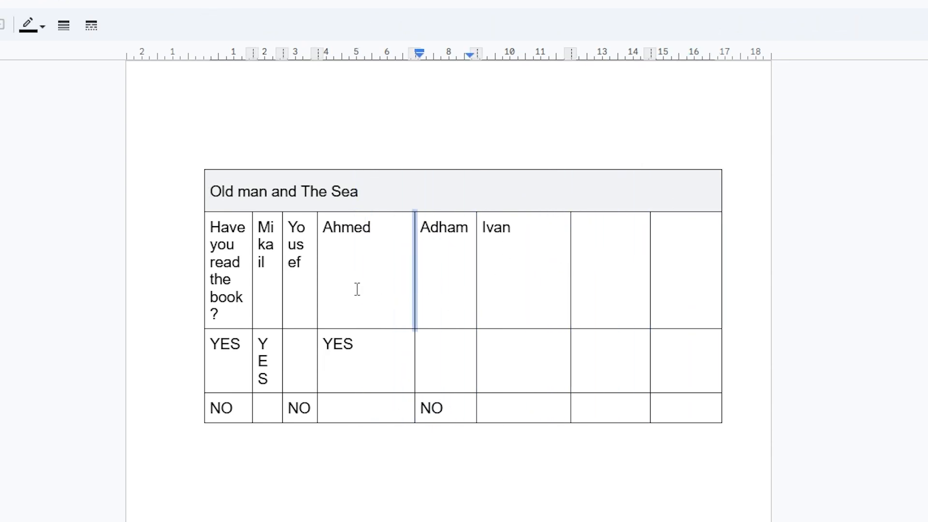
{"action": "left_click_drag", "start_coordinate": [317, 280], "coordinate": [370, 290]}
{"action": "left_click_drag", "start_coordinate": [476, 285], "coordinate": [508, 288]}
{"action": "left_click_drag", "start_coordinate": [571, 290], "coordinate": [595, 294]}
{"action": "left_click_drag", "start_coordinate": [651, 289], "coordinate": [669, 288]}
{"action": "left_click_drag", "start_coordinate": [596, 280], "coordinate": [583, 276]}
{"action": "left_click_drag", "start_coordinate": [370, 260], "coordinate": [350, 261]}
{"action": "left_click", "coordinate": [608, 240]}
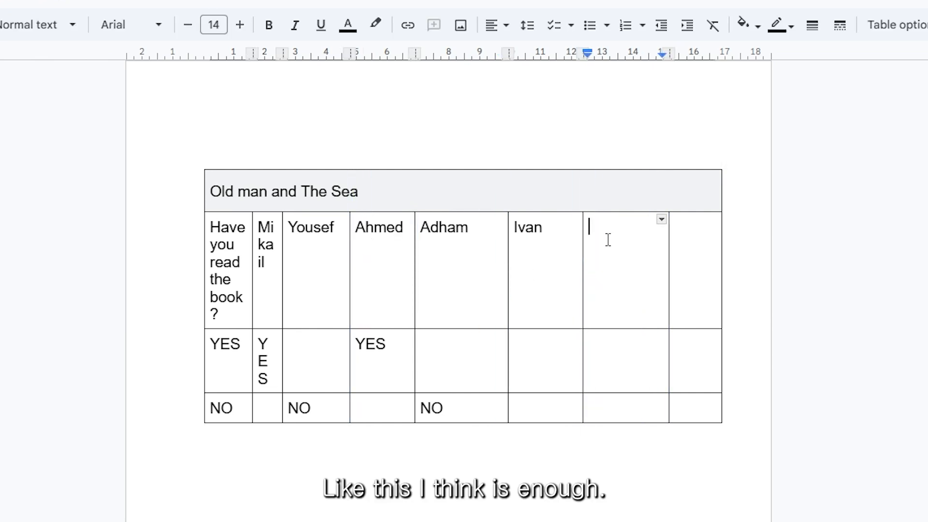
Extend the table's left edge past the page margin and shorten the names row to fit its text
{"action": "left_click_drag", "start_coordinate": [312, 329], "coordinate": [298, 316]}
{"action": "left_click_drag", "start_coordinate": [204, 270], "coordinate": [159, 271]}
{"action": "left_click_drag", "start_coordinate": [232, 320], "coordinate": [229, 278]}
Widen the first name column and shift the following column borders so every name fits on one line
{"action": "left_click_drag", "start_coordinate": [283, 235], "coordinate": [300, 241]}
{"action": "left_click_drag", "start_coordinate": [350, 247], "coordinate": [376, 248]}
{"action": "left_click_drag", "start_coordinate": [415, 251], "coordinate": [447, 253]}
{"action": "left_click_drag", "start_coordinate": [301, 243], "coordinate": [315, 245]}
{"action": "left_click_drag", "start_coordinate": [583, 242], "coordinate": [610, 245]}
{"action": "left_click_drag", "start_coordinate": [508, 248], "coordinate": [520, 248]}
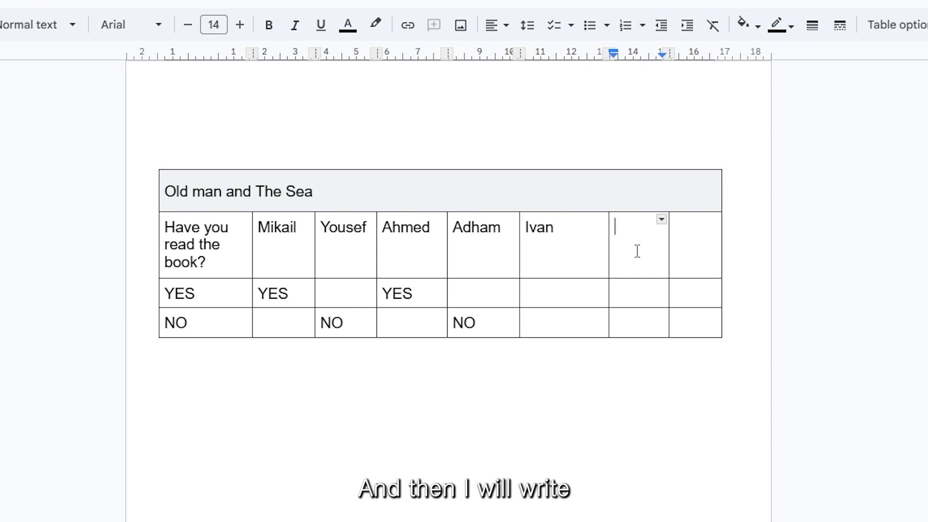
Enter two more people's first names in the empty header cells of the last two columns
{"action": "type", "text": "Sofia"}
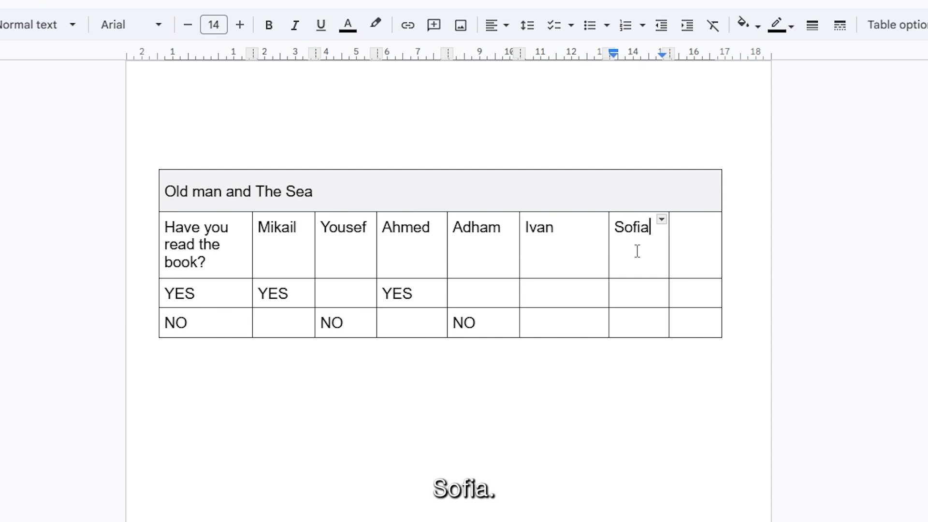
{"action": "key", "text": "Tab"}
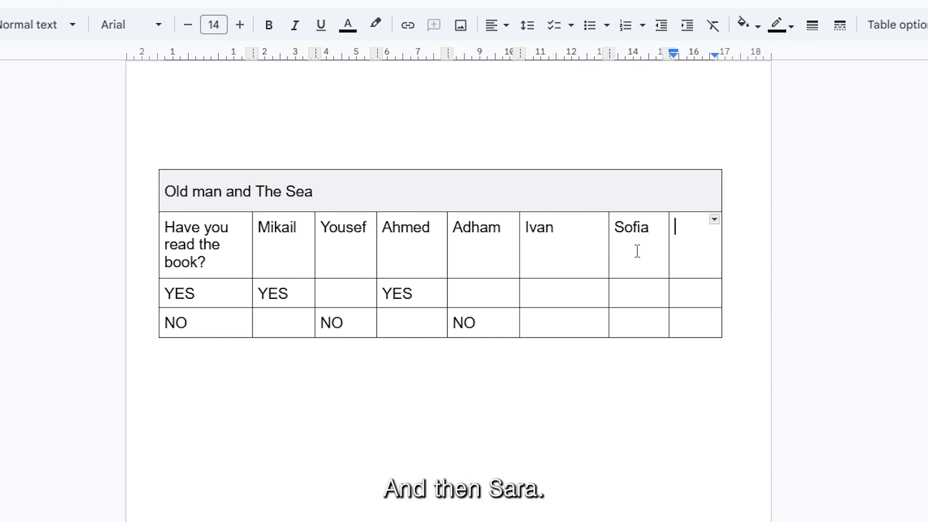
{"action": "type", "text": "Sar"}
Enter Yes in the YES row for the fifth and sixth people and No in the NO row for the last person
{"action": "key", "text": "Down"}
{"action": "key", "text": "Left"}
{"action": "key", "text": "Left"}
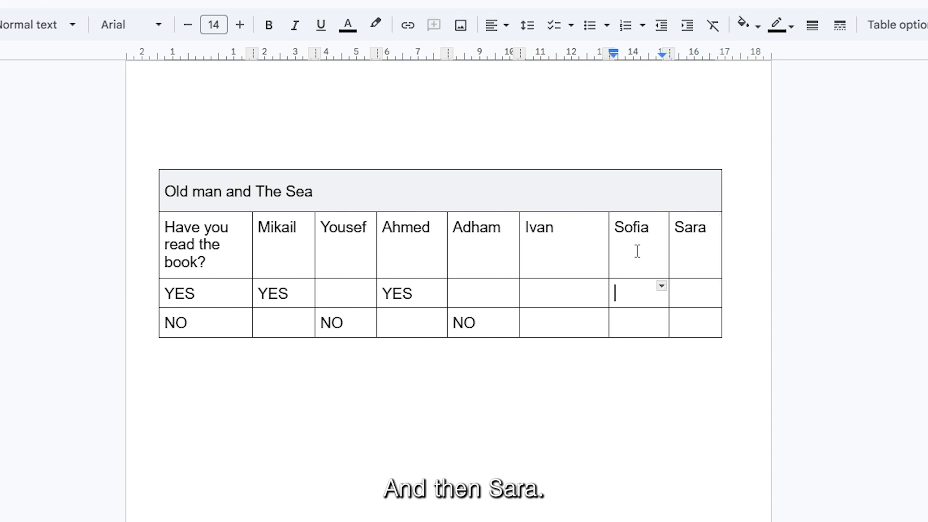
{"action": "type", "text": "N"}
{"action": "key", "text": "BackSpace"}
{"action": "type", "text": "Ye"}
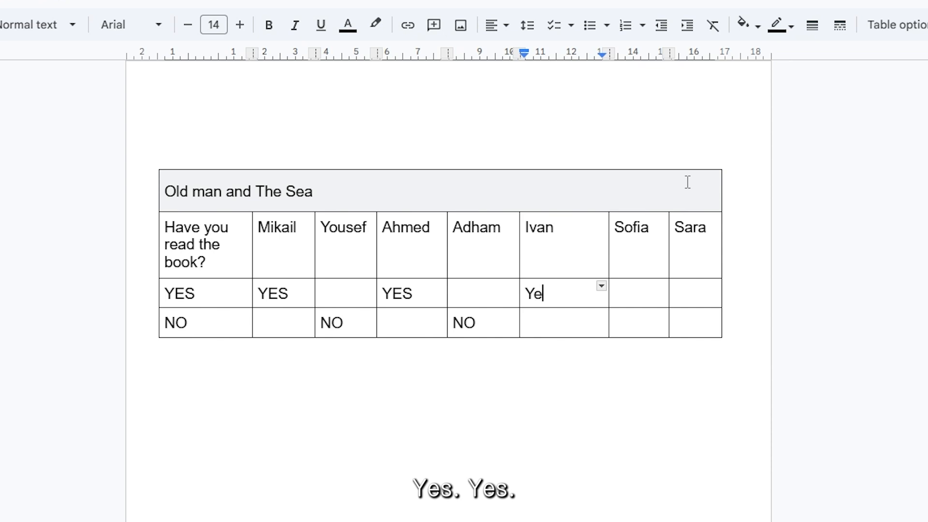
{"action": "type", "text": "s"}
{"action": "key", "text": "Tab"}
{"action": "type", "text": "Yes"}
{"action": "key", "text": "Tab"}
{"action": "key", "text": "Down"}
{"action": "type", "text": "No"}
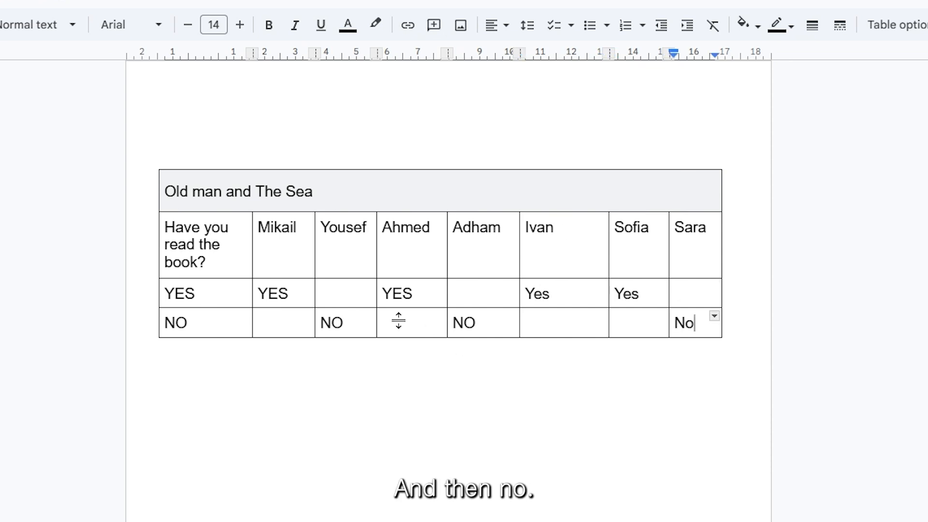
{"action": "left_click", "coordinate": [367, 414]}
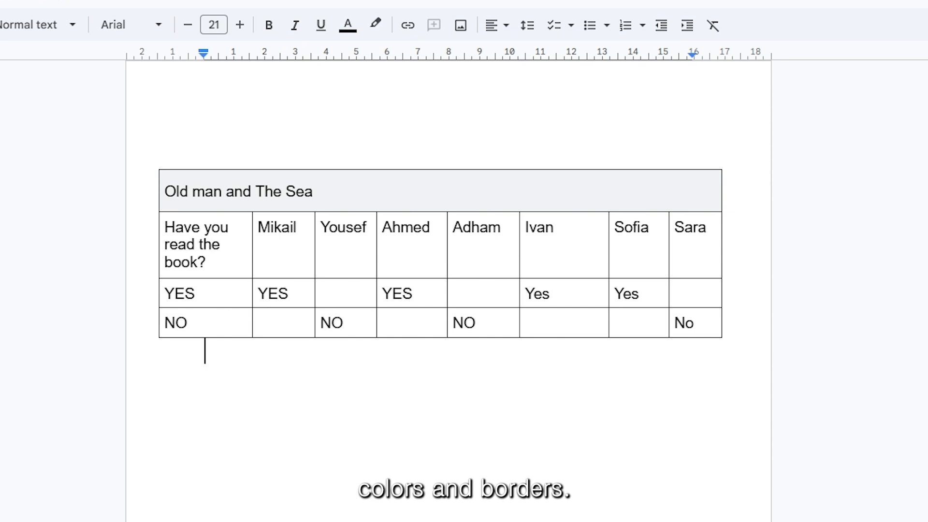
Open the table properties and show the quick layout options
{"action": "right_click", "coordinate": [414, 192]}
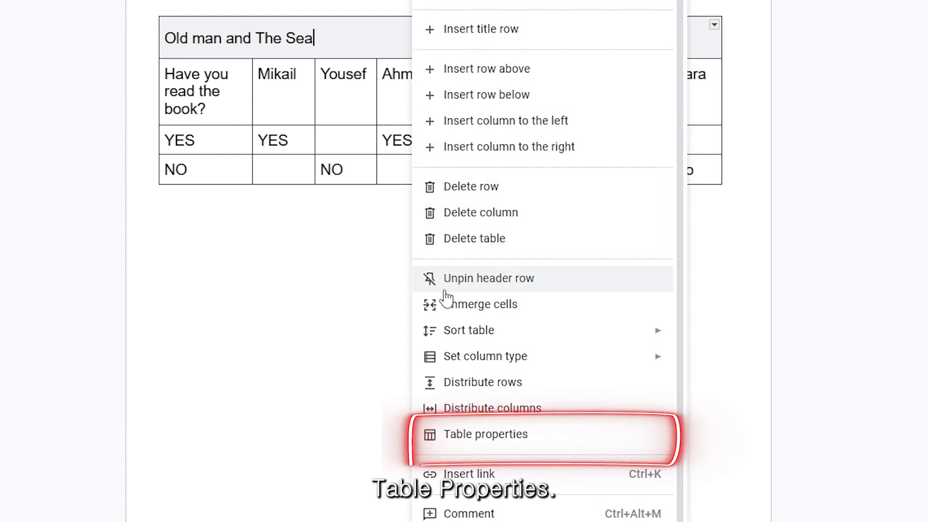
{"action": "left_click", "coordinate": [501, 444]}
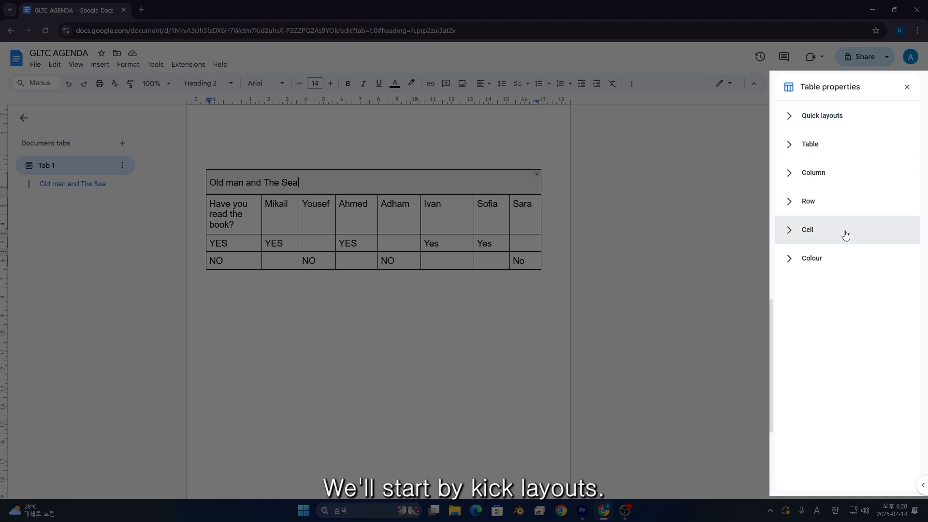
{"action": "left_click", "coordinate": [802, 130]}
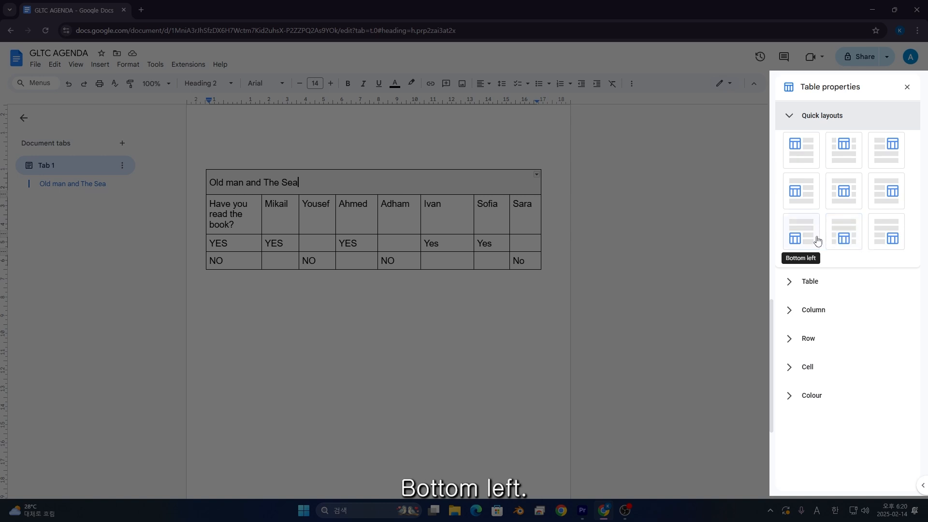
Apply the centre quick layout to the table and review the table's style, wrap, margin and position options
{"action": "left_click", "coordinate": [847, 205]}
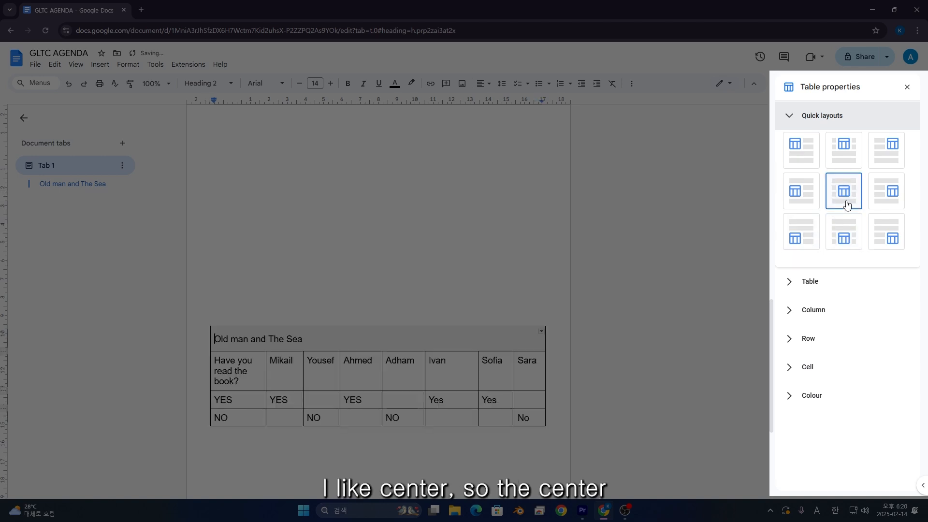
{"action": "left_click", "coordinate": [826, 280]}
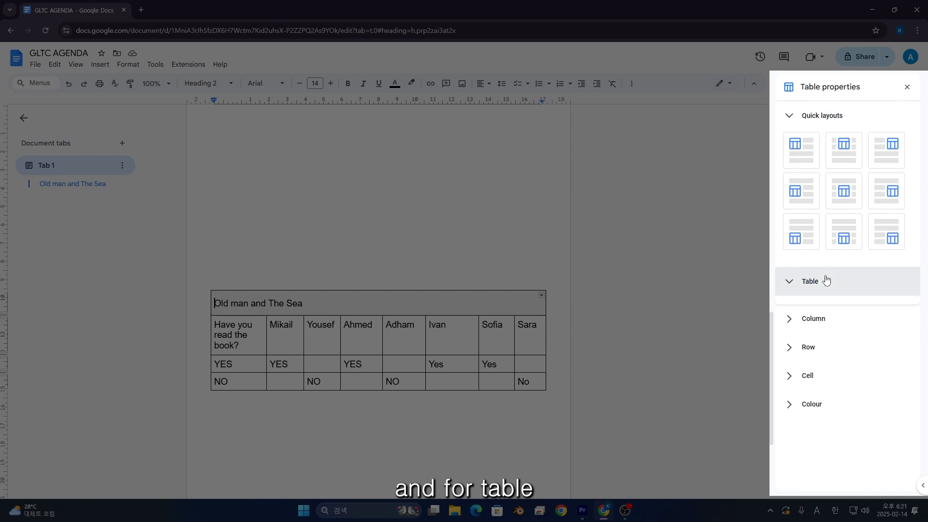
{"action": "scroll", "coordinate": [911, 278], "scroll_direction": "down", "scroll_amount": 1}
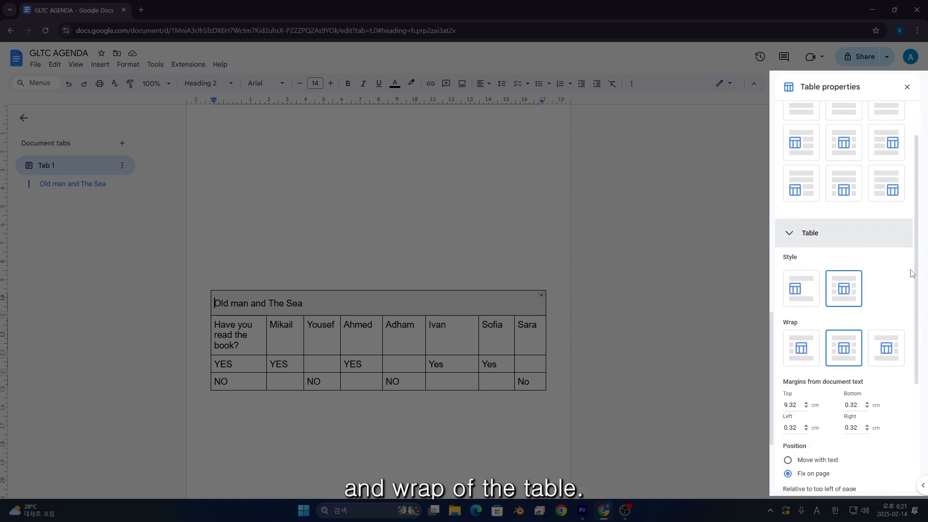
{"action": "left_click", "coordinate": [839, 245]}
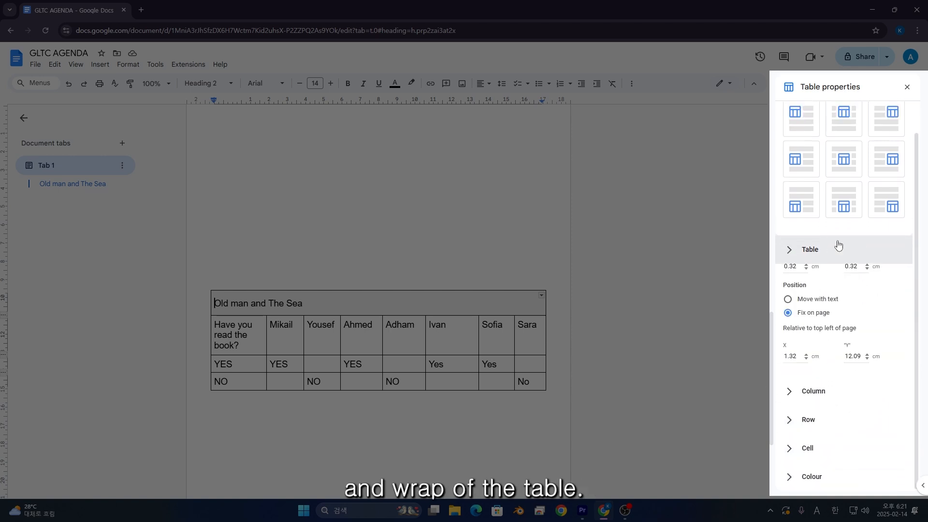
Examine the column width and data type, row height and header pinning, and cell alignment and padding options
{"action": "left_click", "coordinate": [826, 311]}
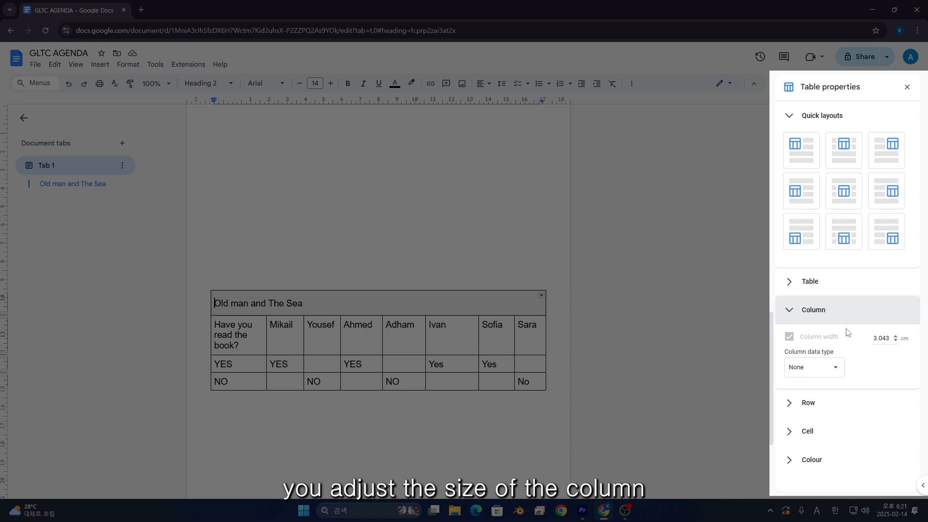
{"action": "left_click", "coordinate": [819, 369]}
{"action": "left_click", "coordinate": [825, 307]}
{"action": "left_click", "coordinate": [822, 309]}
{"action": "left_click", "coordinate": [817, 338]}
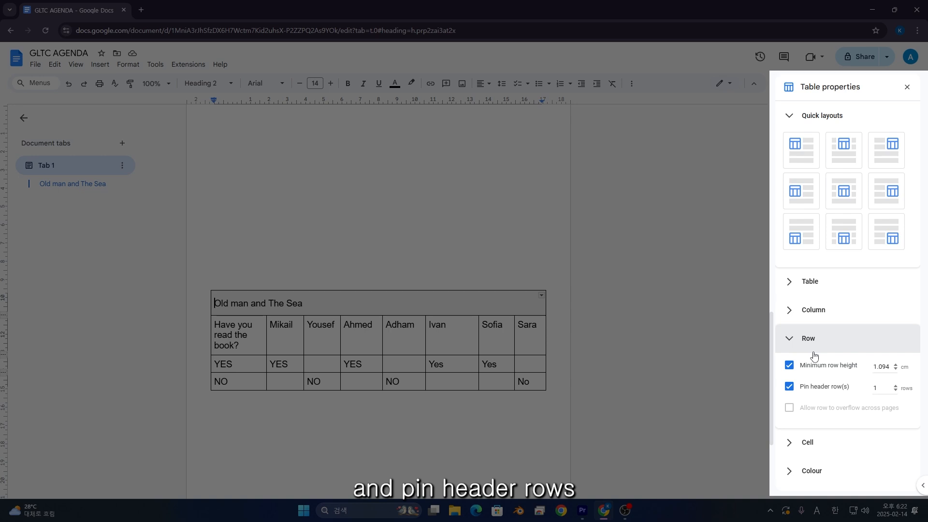
{"action": "left_click", "coordinate": [813, 442]}
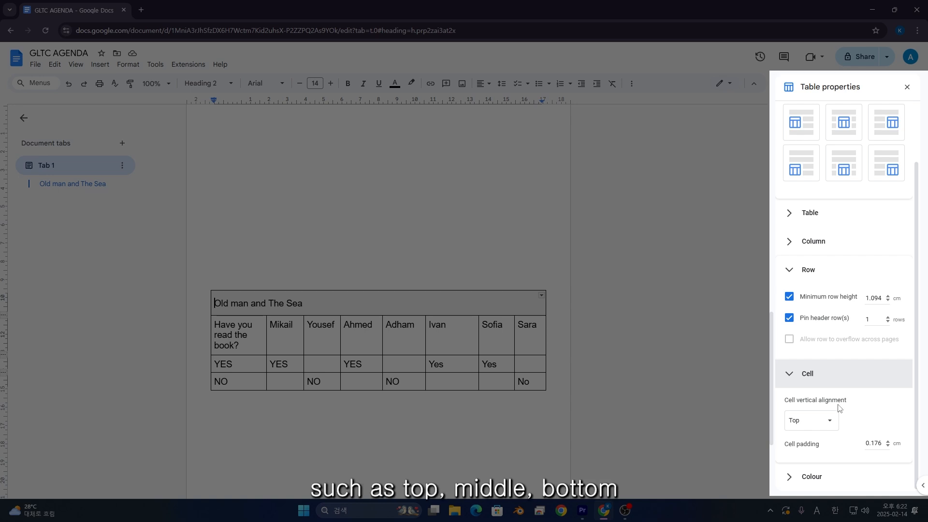
{"action": "left_click", "coordinate": [821, 420]}
{"action": "left_click", "coordinate": [811, 419]}
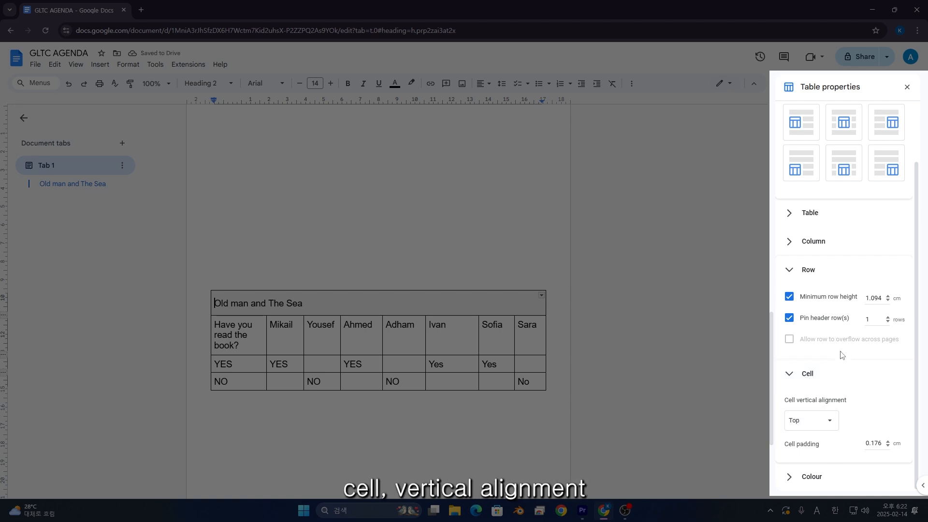
{"action": "left_click", "coordinate": [822, 377]}
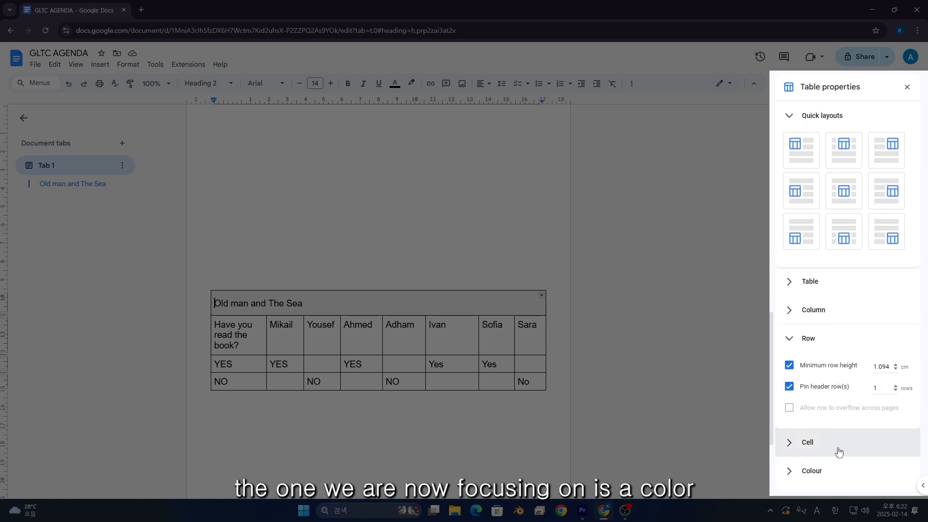
Set the table border colour to dark red and its width to 4.5pt
{"action": "left_click", "coordinate": [802, 471]}
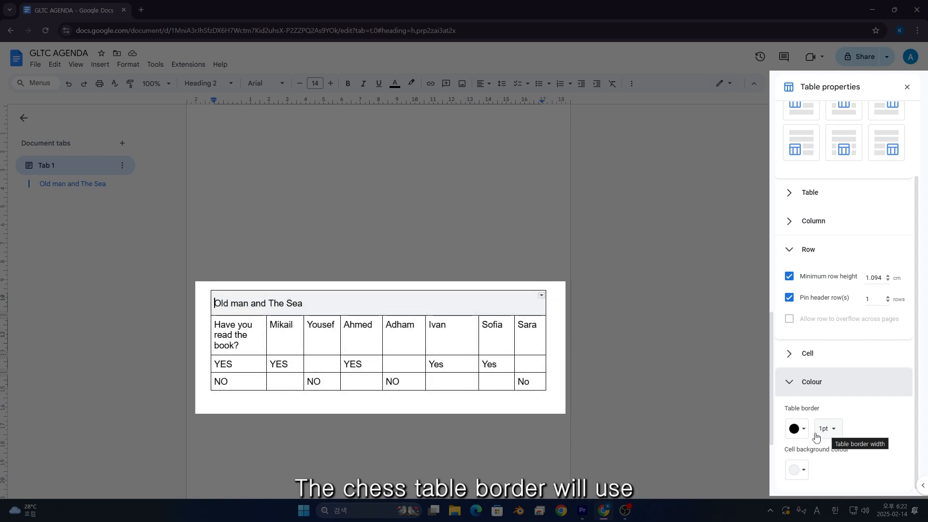
{"action": "left_click", "coordinate": [806, 436]}
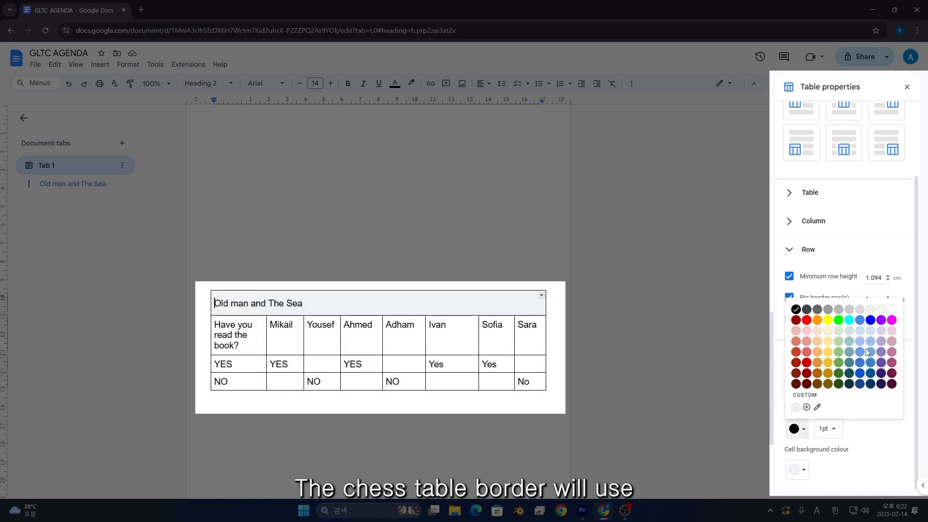
{"action": "left_click", "coordinate": [880, 352]}
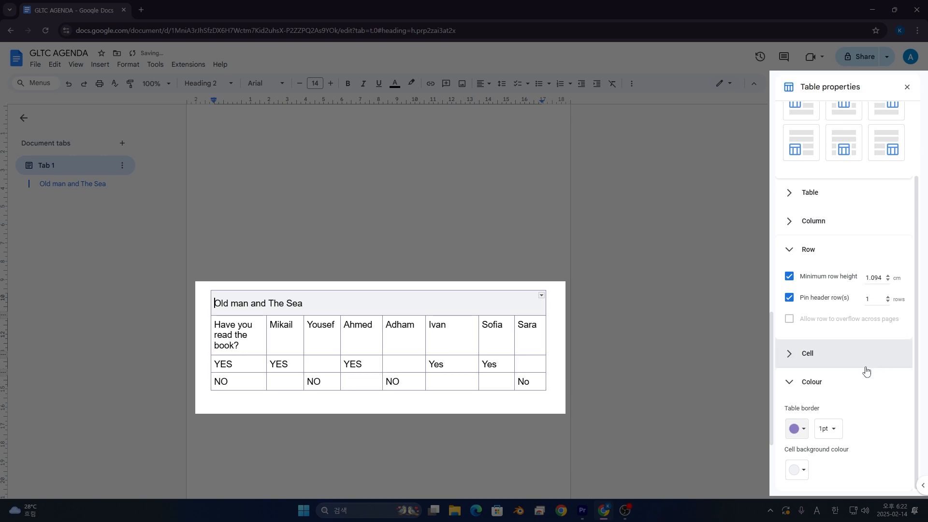
{"action": "left_click", "coordinate": [800, 429]}
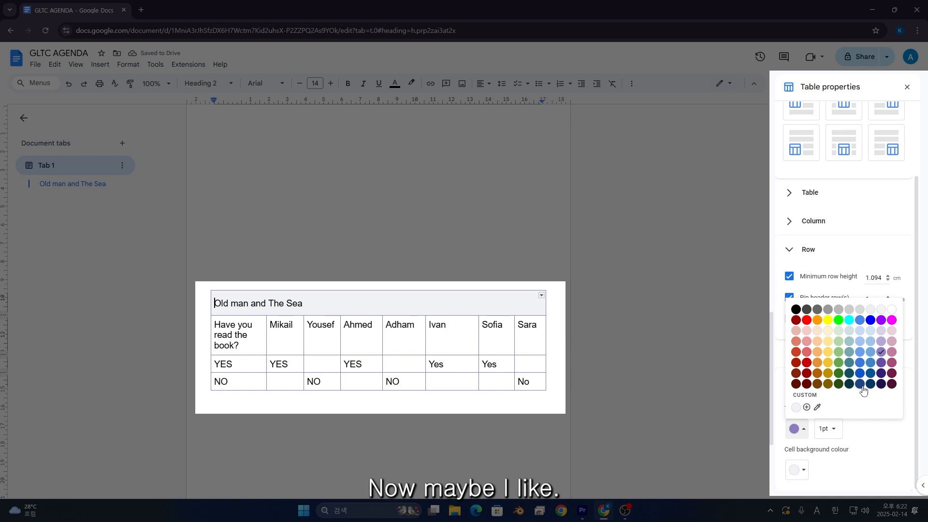
{"action": "left_click", "coordinate": [807, 374]}
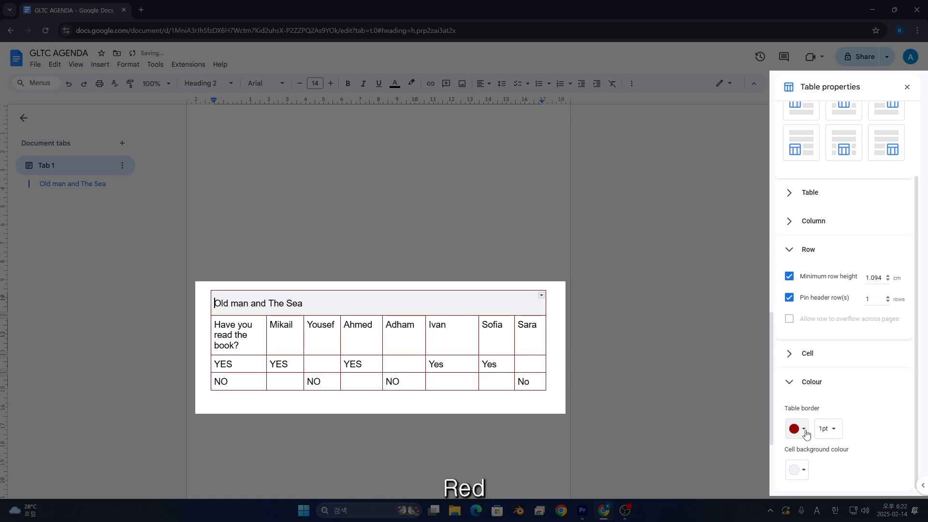
{"action": "left_click", "coordinate": [835, 435]}
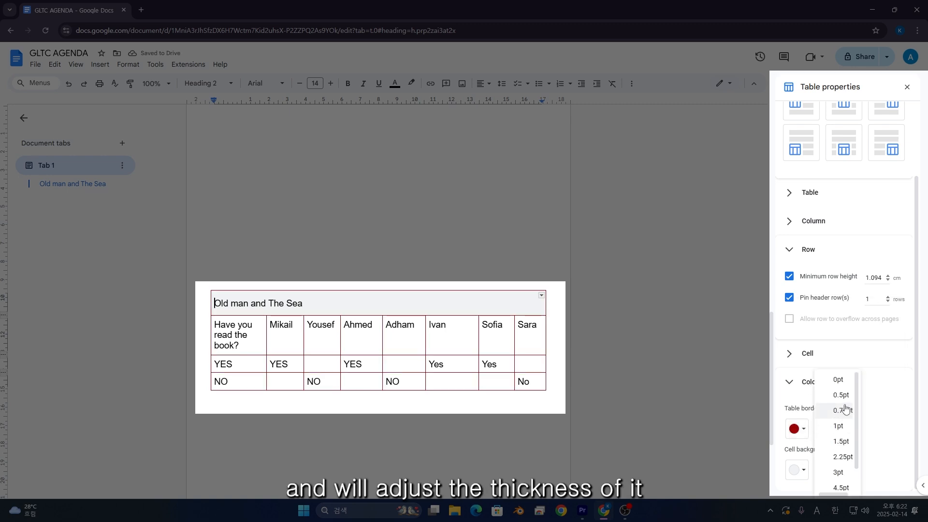
{"action": "scroll", "coordinate": [844, 431], "scroll_direction": "down", "scroll_amount": 1}
{"action": "left_click", "coordinate": [842, 465]}
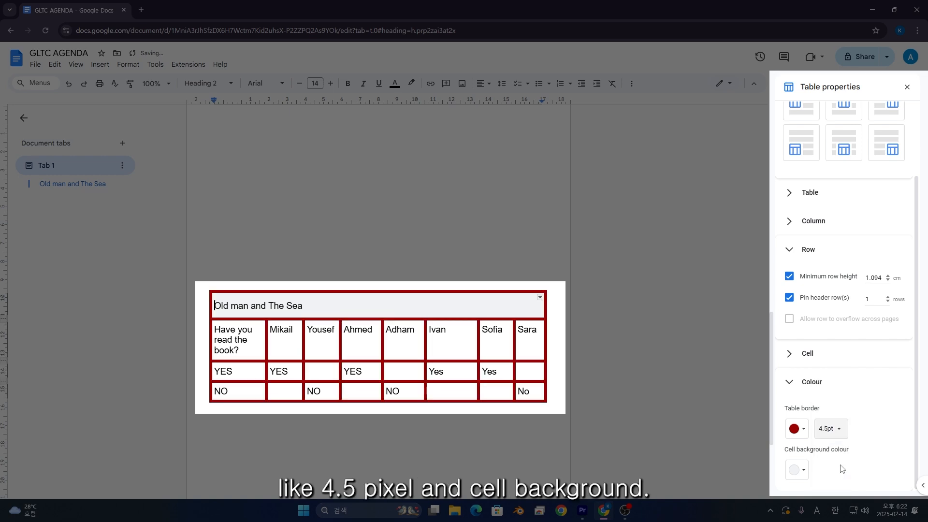
Fill the title cell with light red and all the cells in the rows below it with a paler red
{"action": "left_click", "coordinate": [800, 471]}
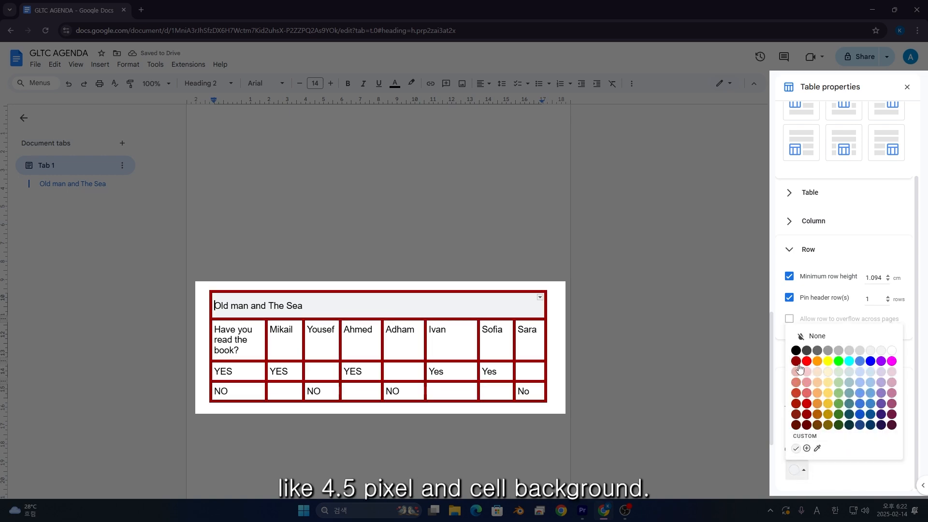
{"action": "left_click", "coordinate": [807, 383]}
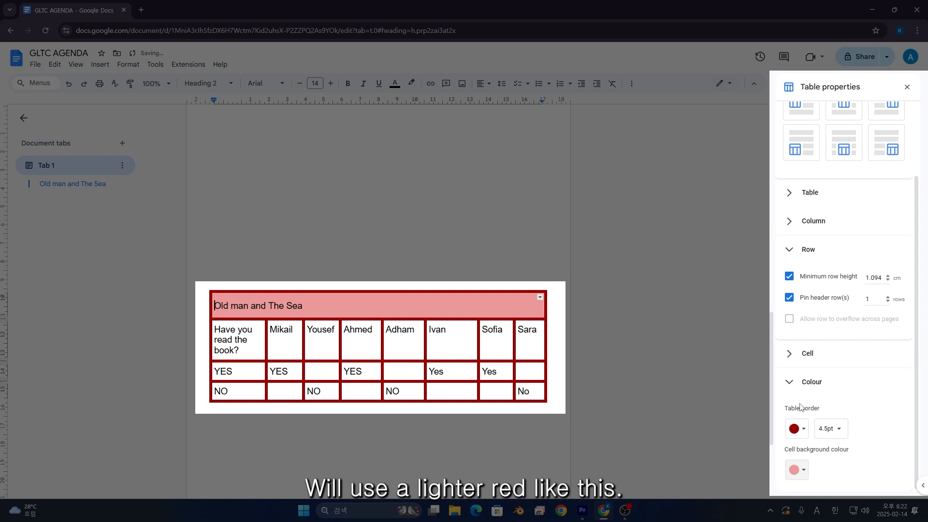
{"action": "left_click", "coordinate": [265, 347]}
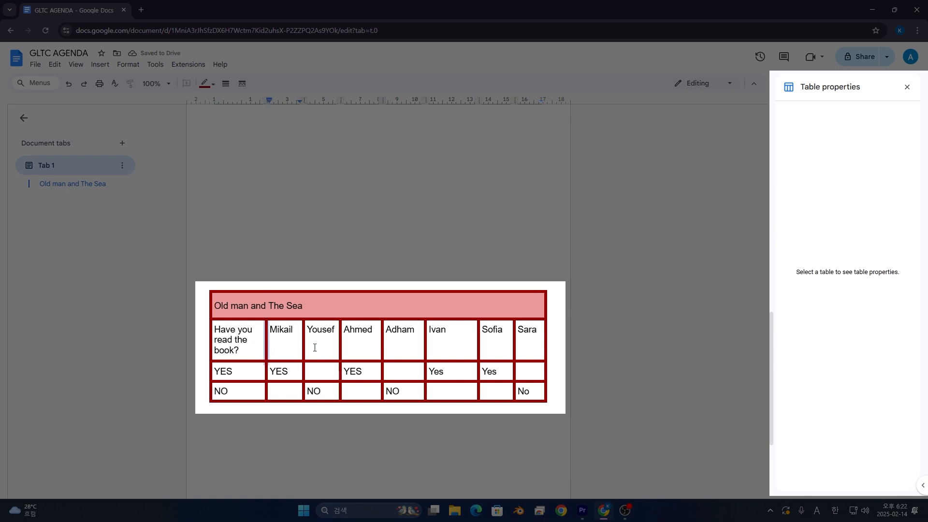
{"action": "left_click_drag", "start_coordinate": [251, 345], "coordinate": [396, 371]}
{"action": "left_click", "coordinate": [527, 390], "text": "shift"}
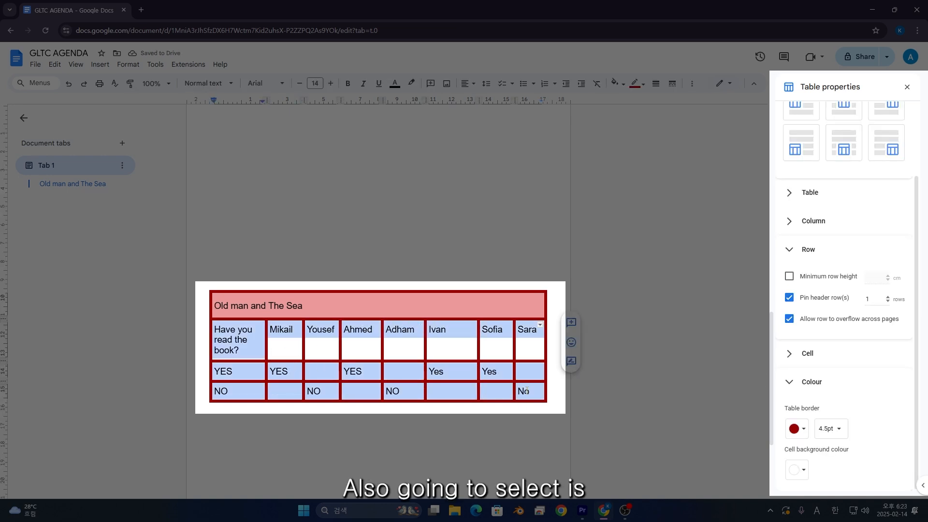
{"action": "left_click", "coordinate": [804, 467]}
{"action": "left_click", "coordinate": [870, 485]}
{"action": "left_click", "coordinate": [800, 470]}
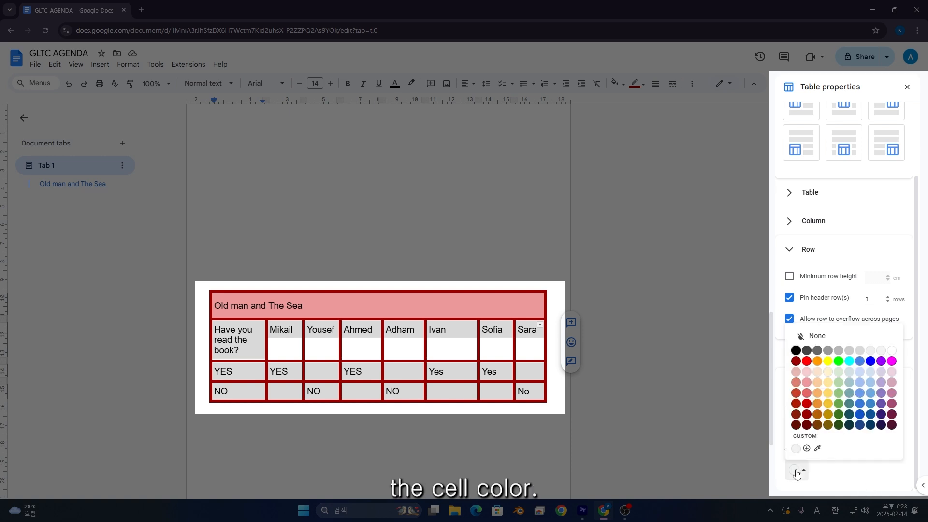
{"action": "left_click", "coordinate": [806, 374]}
{"action": "left_click", "coordinate": [345, 349]}
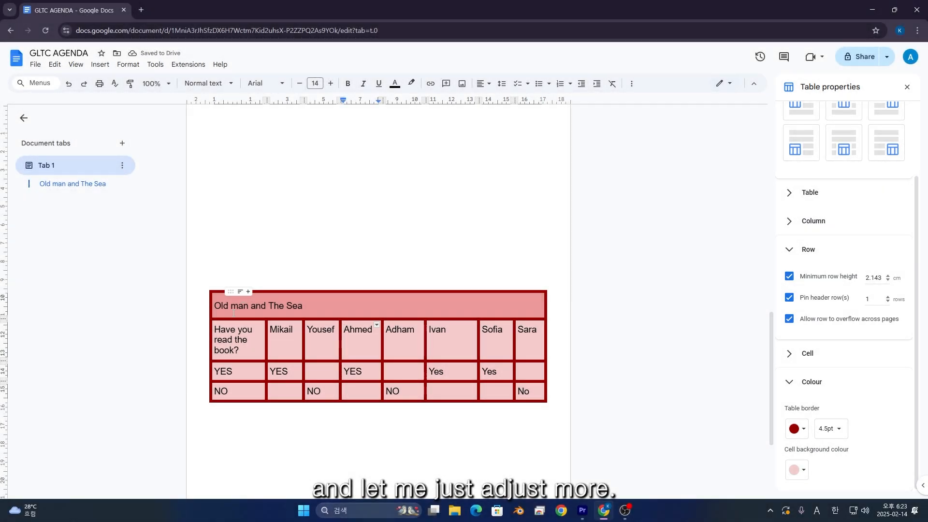
Change the text colour of the title "Old man and The Sea" to white
{"action": "triple_click", "coordinate": [233, 313]}
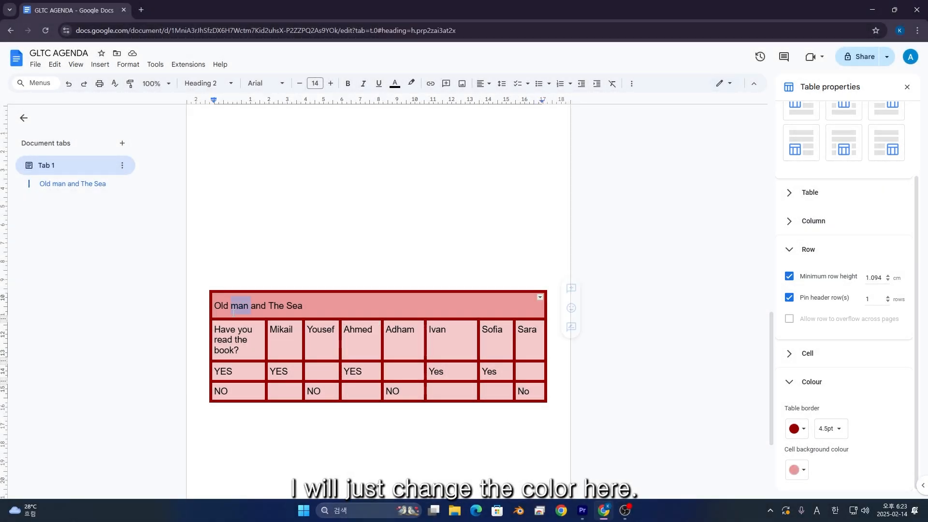
{"action": "left_click", "coordinate": [390, 85]}
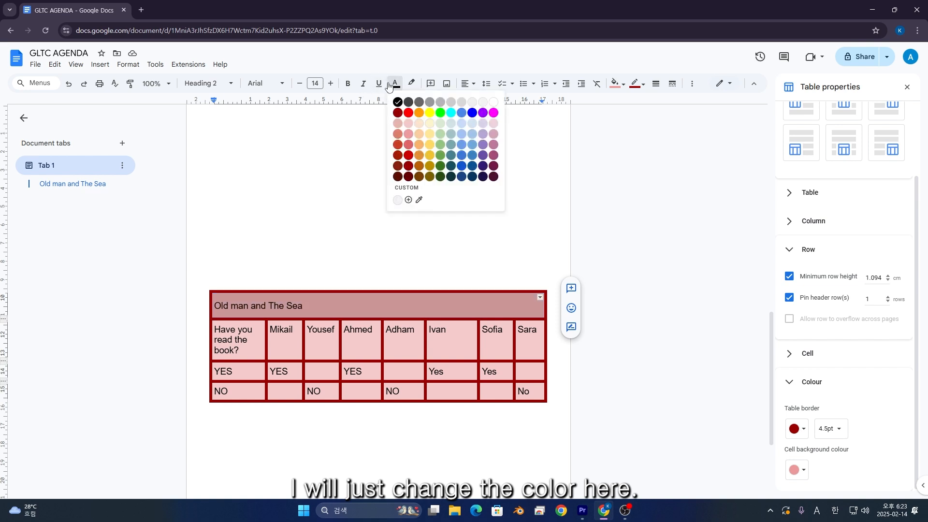
{"action": "left_click", "coordinate": [494, 102]}
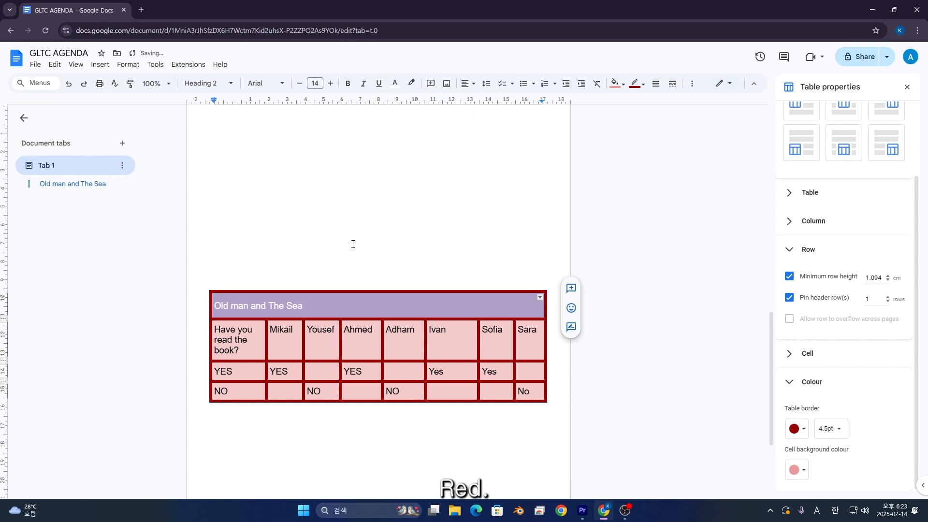
Try making all the text in the document bold, and undo it
{"action": "left_click", "coordinate": [287, 305]}
{"action": "left_click", "coordinate": [311, 310]}
{"action": "key", "text": "ctrl+a"}
{"action": "key", "text": "ctrl+a"}
{"action": "left_click", "coordinate": [347, 83]}
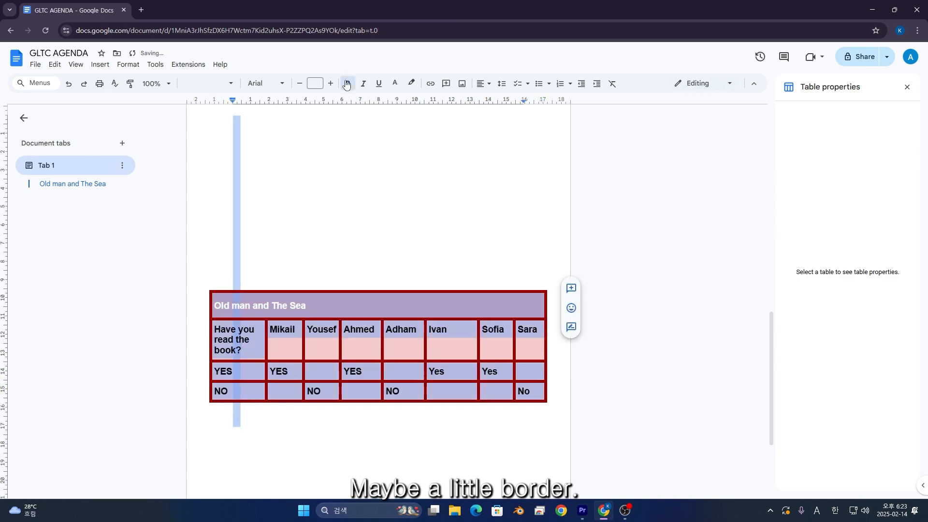
{"action": "left_click", "coordinate": [313, 331]}
{"action": "key", "text": "ctrl+z"}
Make the title, the header row with the question and names, and the YES and NO row labels bold
{"action": "left_click_drag", "start_coordinate": [309, 307], "coordinate": [213, 307]}
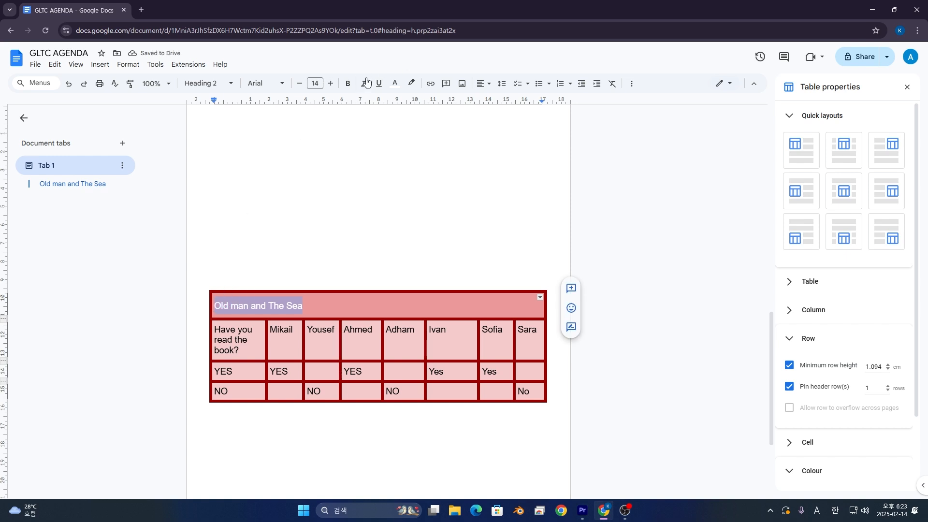
{"action": "left_click", "coordinate": [348, 83]}
{"action": "left_click_drag", "start_coordinate": [234, 347], "coordinate": [530, 345]}
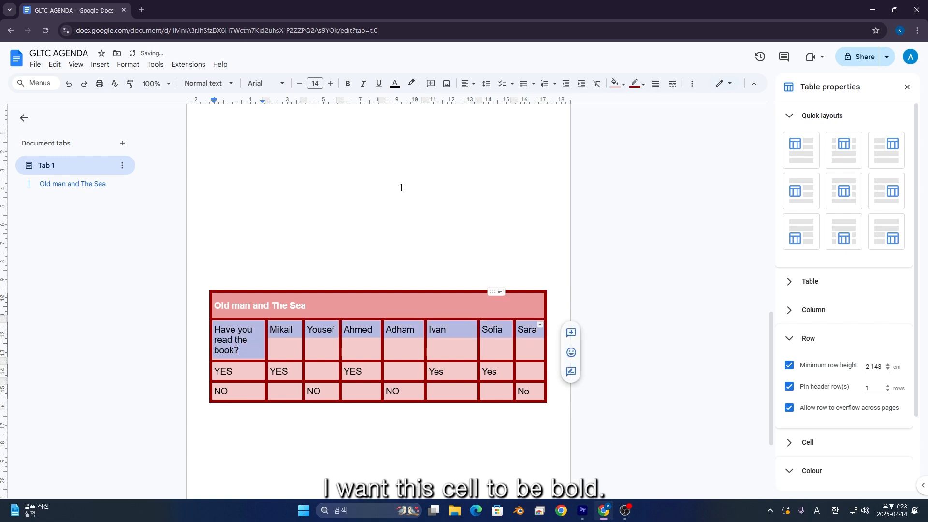
{"action": "left_click", "coordinate": [348, 84]}
{"action": "left_click_drag", "start_coordinate": [242, 373], "coordinate": [241, 391]}
{"action": "left_click", "coordinate": [347, 83]}
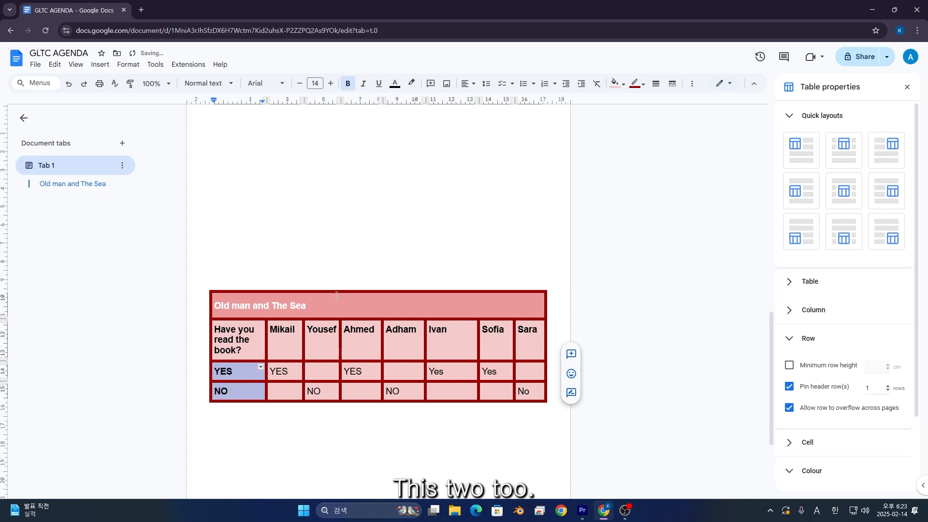
Increase the font size of the title "Old man and The Sea" to 24
{"action": "left_click", "coordinate": [304, 414]}
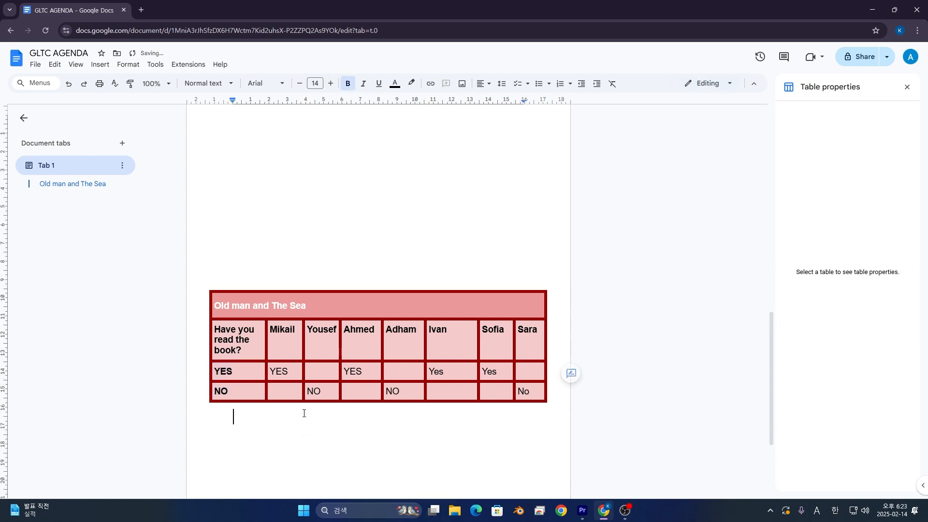
{"action": "double_click", "coordinate": [260, 305]}
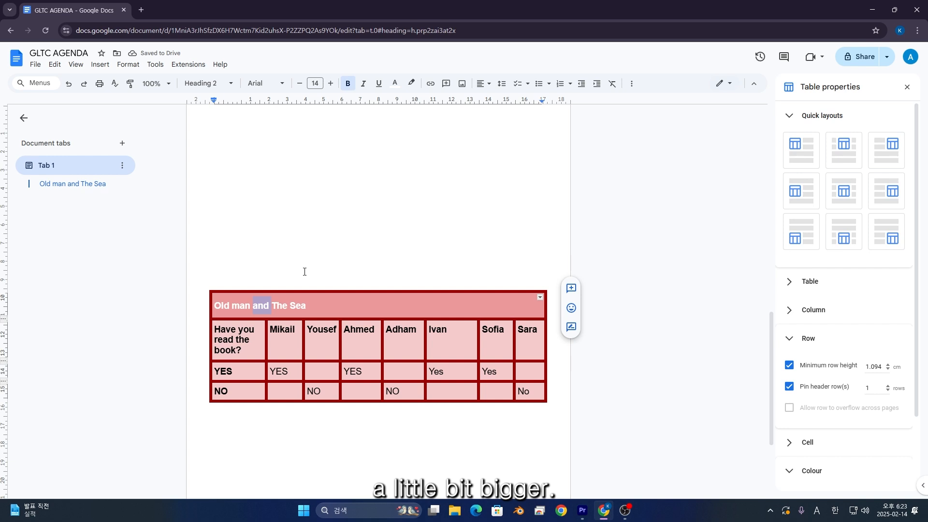
{"action": "key", "text": "ctrl+a"}
{"action": "triple_click", "coordinate": [298, 311]}
{"action": "left_click", "coordinate": [330, 83]}
{"action": "left_click", "coordinate": [331, 83]}
{"action": "left_click", "coordinate": [331, 83]}
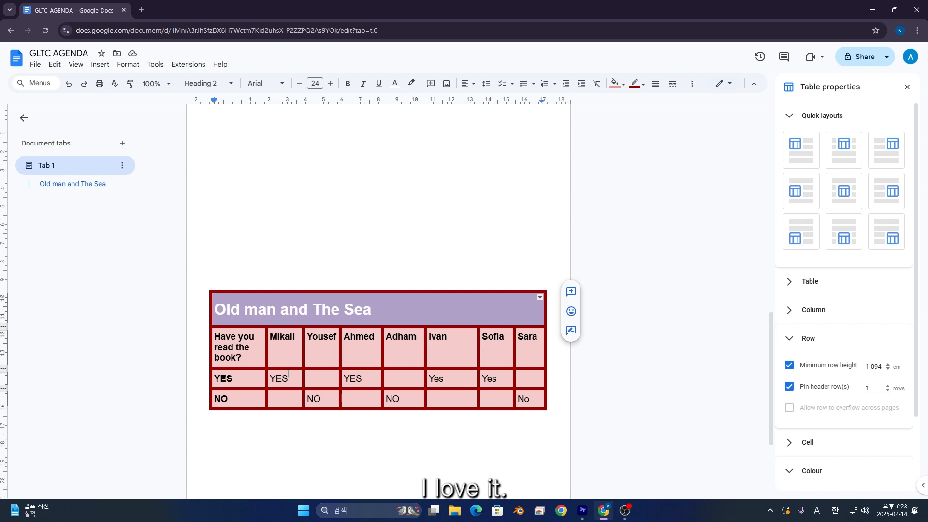
Centre-align the text in every cell of the table, including the title
{"action": "left_click_drag", "start_coordinate": [219, 337], "coordinate": [454, 339]}
{"action": "left_click_drag", "start_coordinate": [262, 310], "coordinate": [527, 391]}
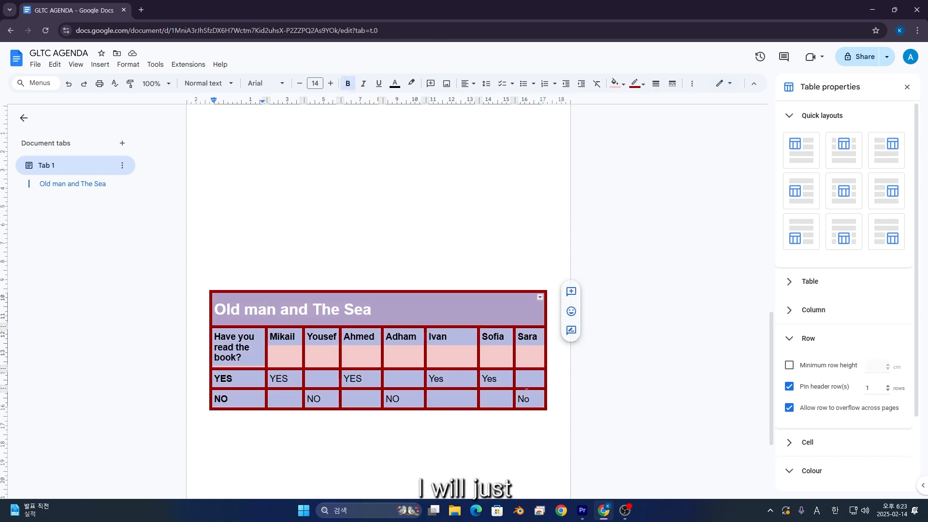
{"action": "left_click", "coordinate": [467, 84]}
{"action": "left_click", "coordinate": [484, 100]}
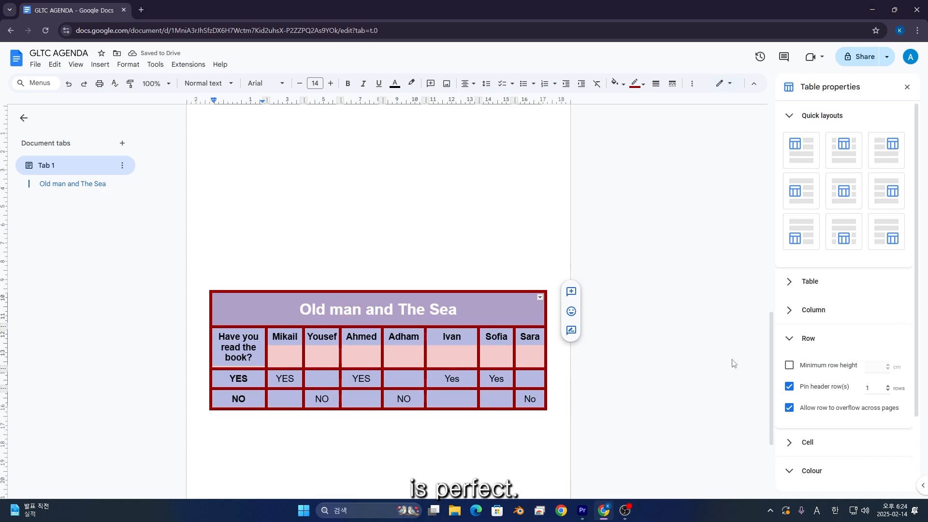
Collapse the colour options and place the text cursor in the table's title cell
{"action": "left_click", "coordinate": [811, 474]}
{"action": "left_click_drag", "start_coordinate": [772, 386], "coordinate": [772, 439]}
{"action": "left_click", "coordinate": [430, 160]}
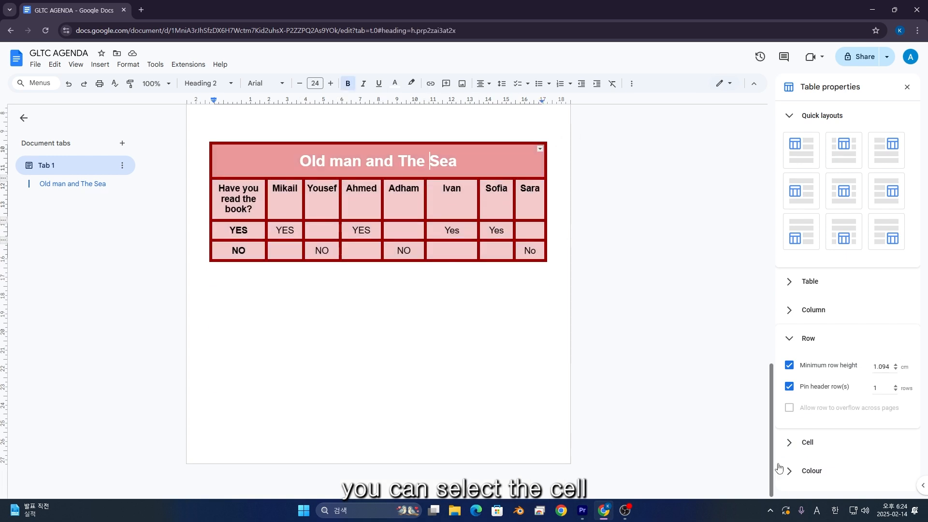
Change the background colour of the table's title cell to dark red
{"action": "left_click", "coordinate": [831, 473]}
{"action": "left_click", "coordinate": [800, 429]}
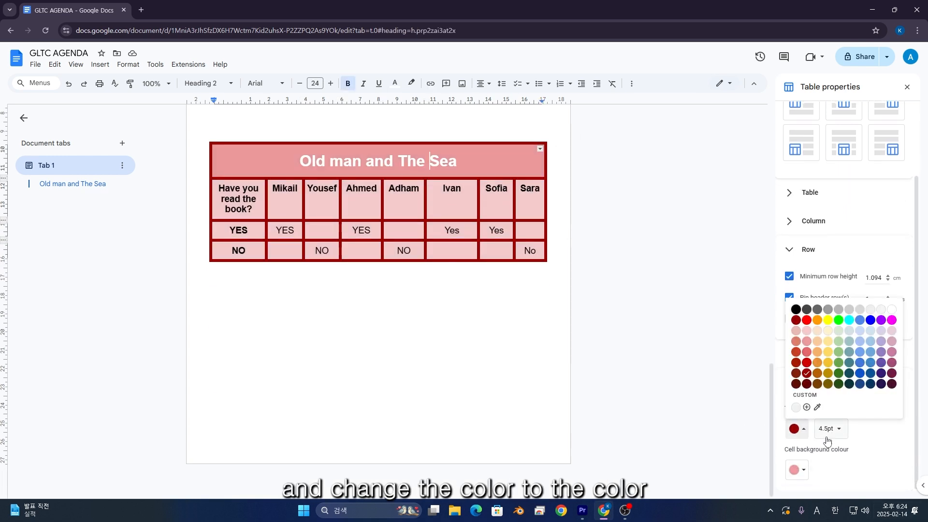
{"action": "left_click", "coordinate": [805, 471]}
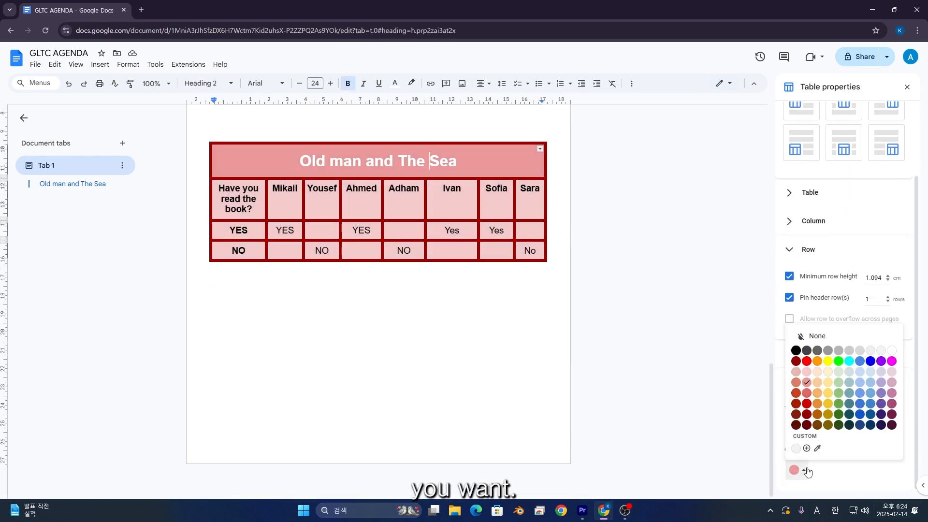
{"action": "left_click", "coordinate": [807, 404]}
Change the background of all table cells below the title row to light red
{"action": "left_click_drag", "start_coordinate": [236, 211], "coordinate": [532, 251]}
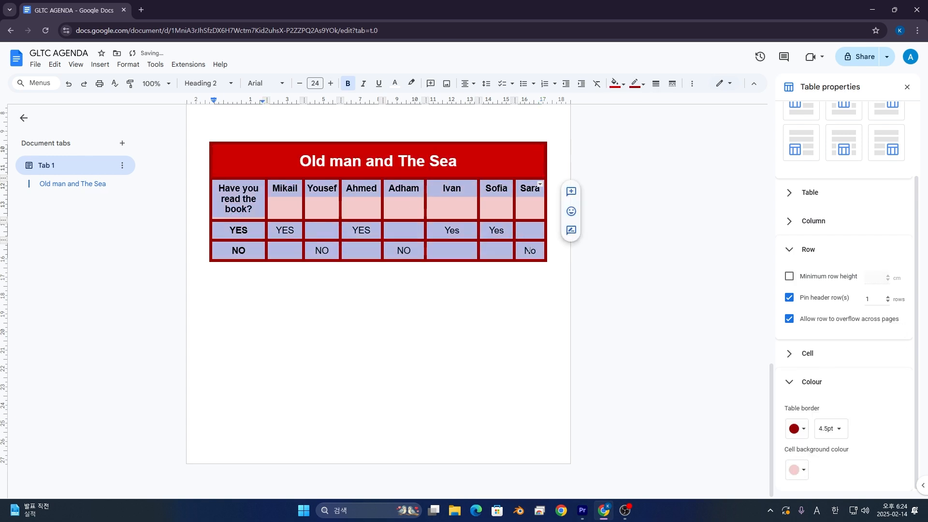
{"action": "left_click", "coordinate": [797, 470]}
{"action": "left_click", "coordinate": [807, 361]}
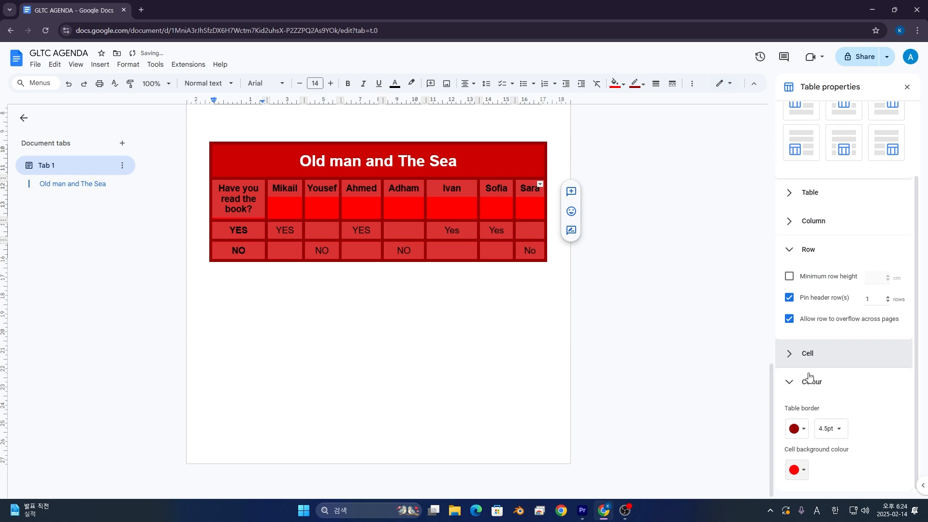
{"action": "left_click", "coordinate": [795, 470]}
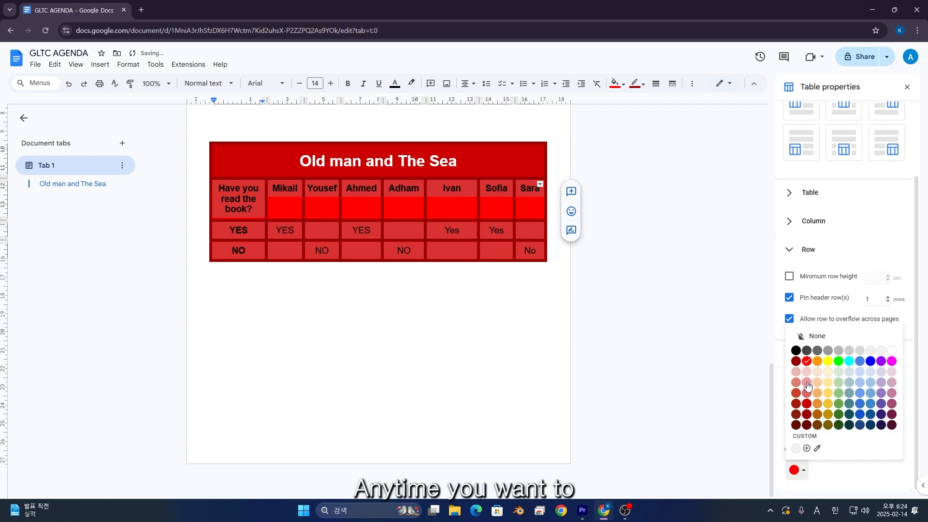
{"action": "left_click", "coordinate": [807, 384]}
{"action": "left_click", "coordinate": [415, 219]}
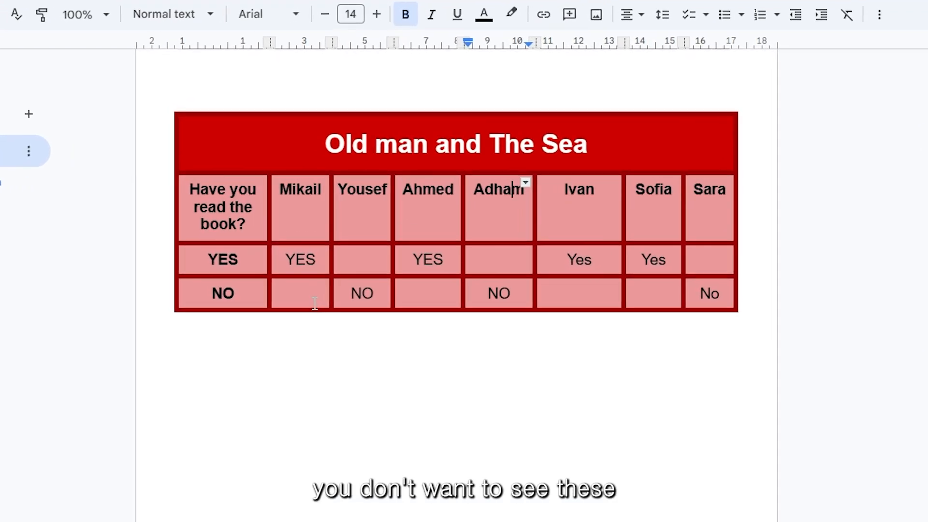
{"action": "double_click", "coordinate": [313, 300]}
{"action": "left_click", "coordinate": [368, 261]}
{"action": "left_click", "coordinate": [448, 296]}
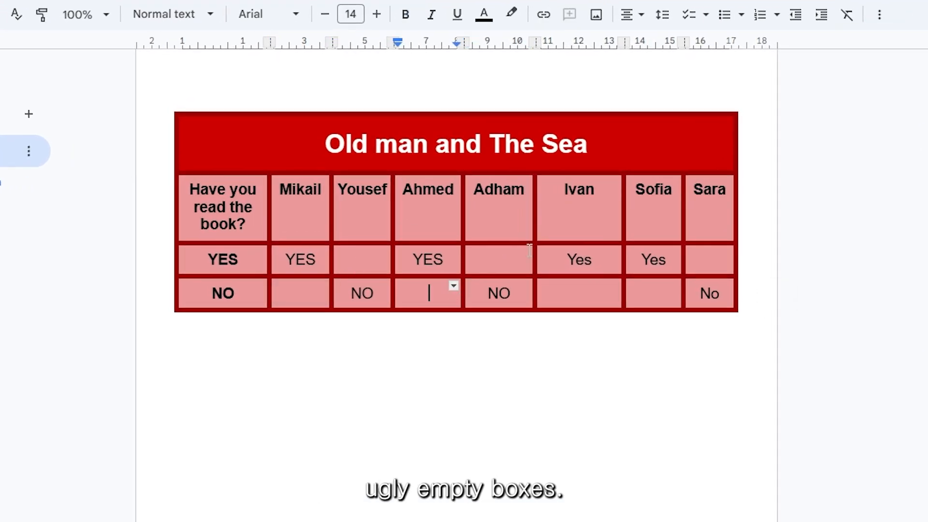
{"action": "left_click", "coordinate": [532, 251]}
{"action": "left_click", "coordinate": [519, 251]}
{"action": "left_click", "coordinate": [571, 286]}
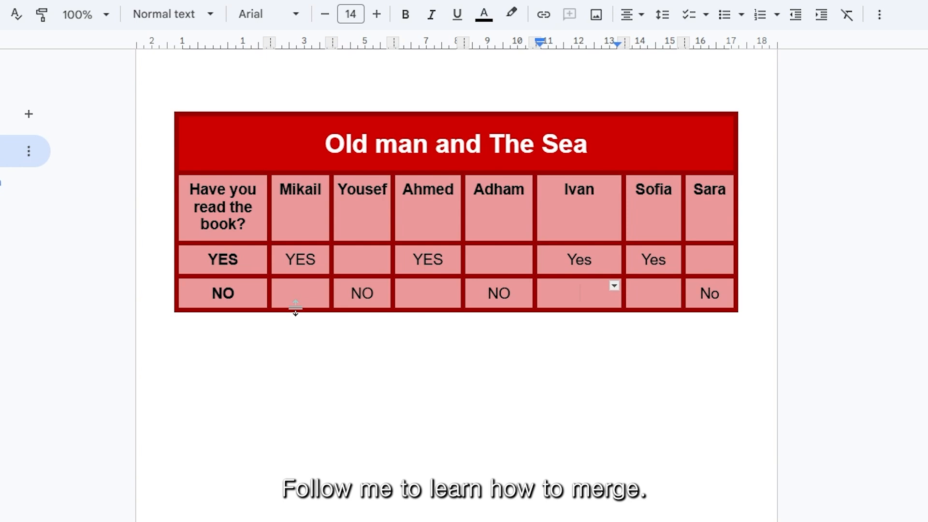
Merge the YES and NO row cells vertically in the first name column, and likewise in the second name column
{"action": "left_click_drag", "start_coordinate": [317, 255], "coordinate": [316, 293]}
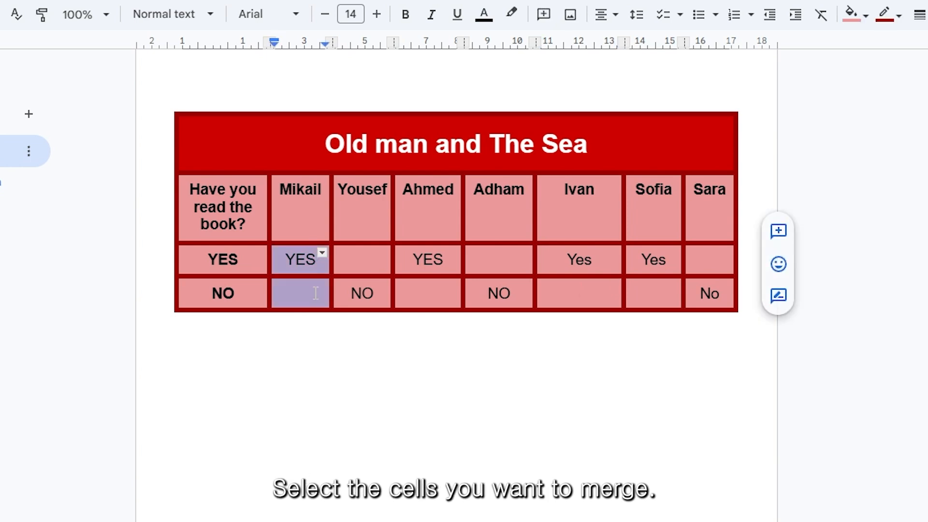
{"action": "right_click", "coordinate": [308, 254]}
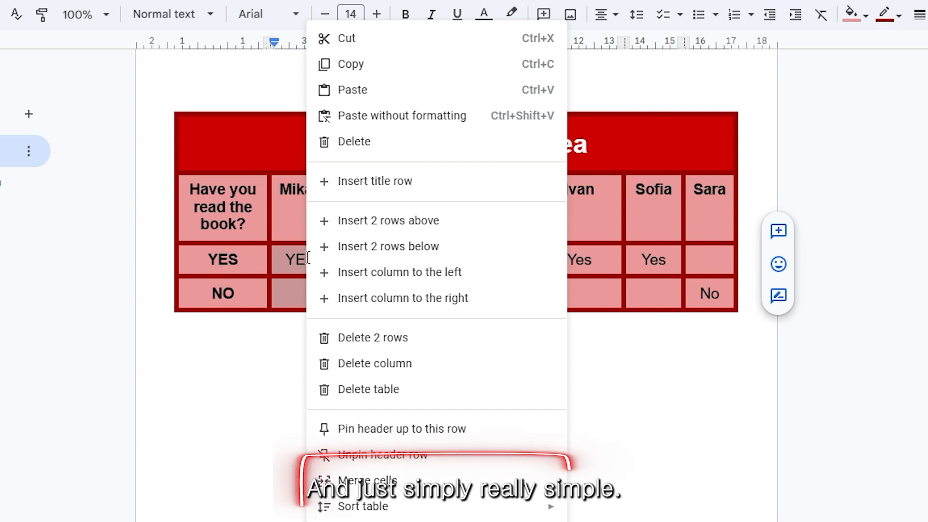
{"action": "left_click", "coordinate": [434, 480]}
{"action": "left_click", "coordinate": [314, 306]}
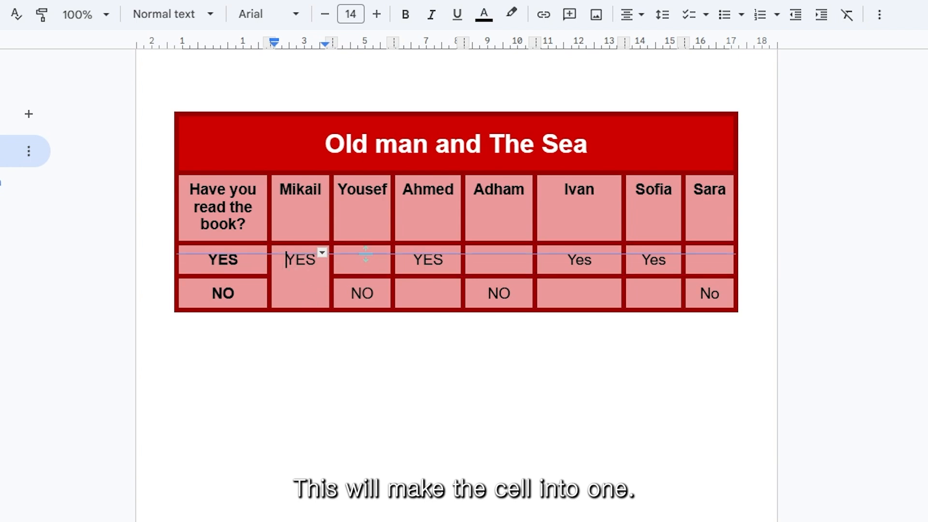
{"action": "left_click_drag", "start_coordinate": [362, 267], "coordinate": [360, 289]}
{"action": "right_click", "coordinate": [359, 290]}
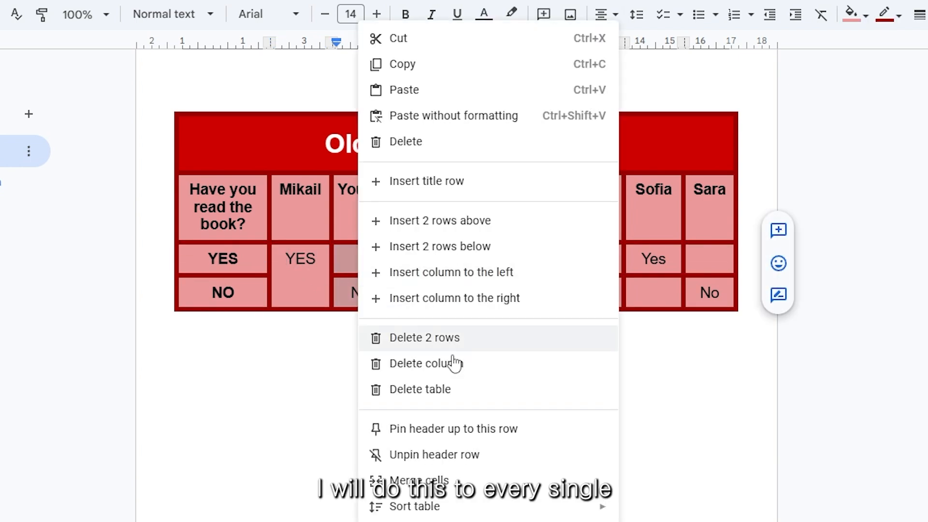
{"action": "left_click", "coordinate": [457, 477]}
Merge the YES and NO row cells vertically in the third and fourth name columns, each column separately
{"action": "left_click_drag", "start_coordinate": [420, 264], "coordinate": [422, 290]}
{"action": "right_click", "coordinate": [422, 291]}
{"action": "left_click", "coordinate": [486, 482]}
{"action": "left_click_drag", "start_coordinate": [486, 257], "coordinate": [486, 290]}
{"action": "right_click", "coordinate": [489, 290]}
{"action": "left_click", "coordinate": [586, 478]}
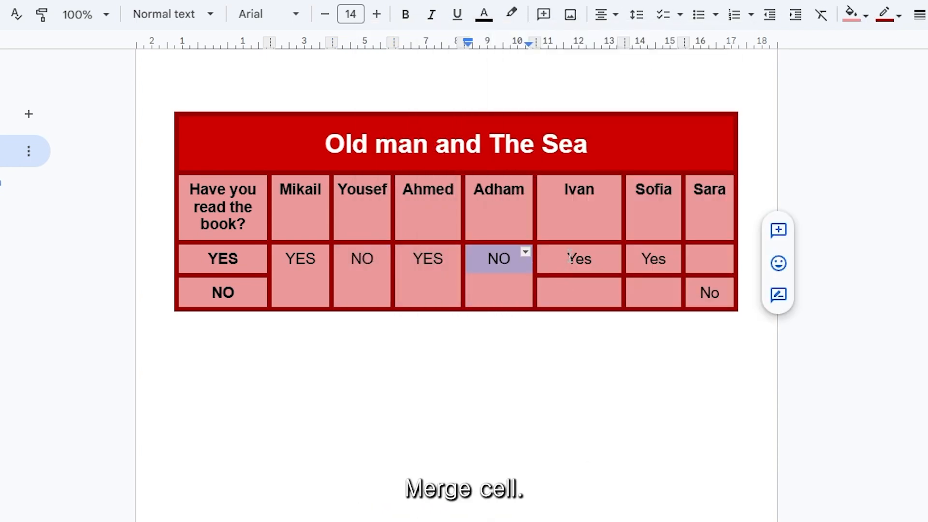
Merge the YES and NO row cells vertically in the fifth and sixth name columns, each column separately
{"action": "right_click", "coordinate": [574, 276]}
{"action": "left_click", "coordinate": [552, 262]}
{"action": "left_click_drag", "start_coordinate": [571, 260], "coordinate": [569, 284]}
{"action": "right_click", "coordinate": [568, 283]}
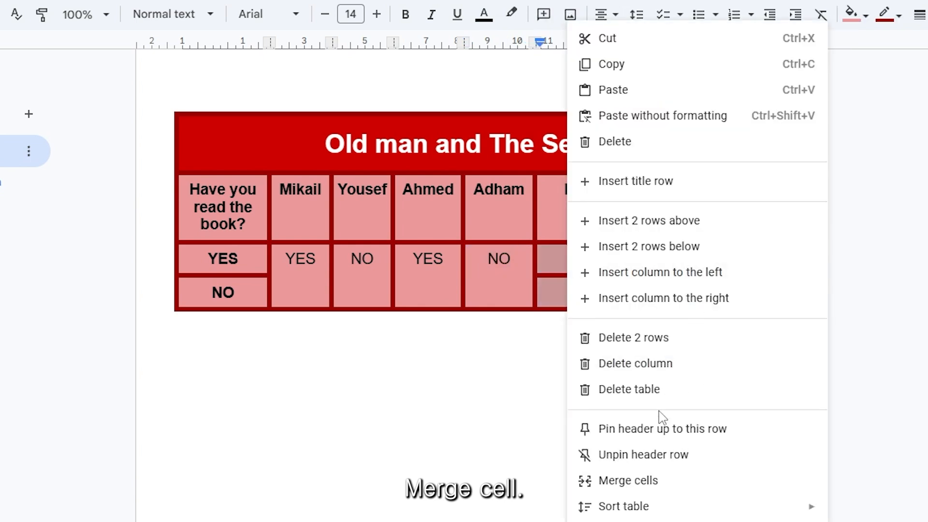
{"action": "left_click", "coordinate": [663, 480]}
{"action": "left_click_drag", "start_coordinate": [659, 261], "coordinate": [657, 279]}
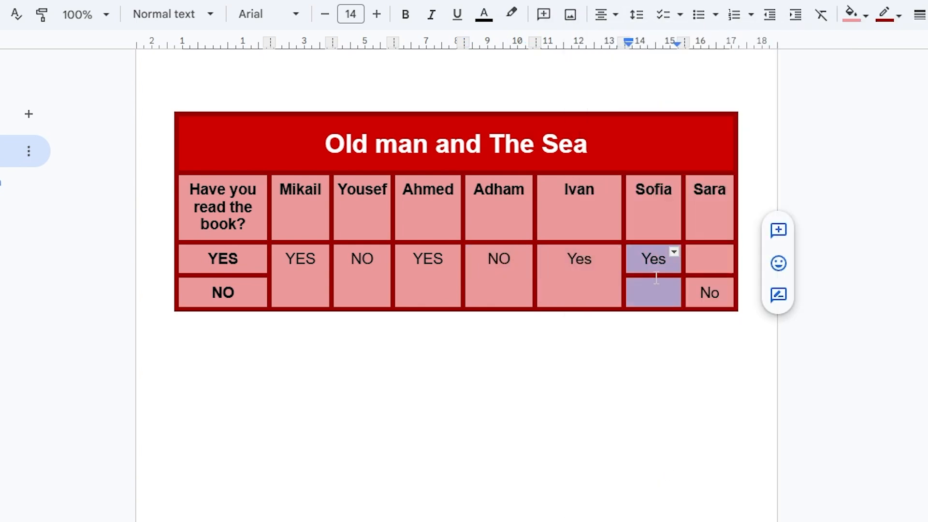
{"action": "right_click", "coordinate": [656, 280]}
{"action": "left_click", "coordinate": [748, 481]}
Merge the YES and NO row cells vertically in the last name column and deselect the table
{"action": "left_click", "coordinate": [711, 261]}
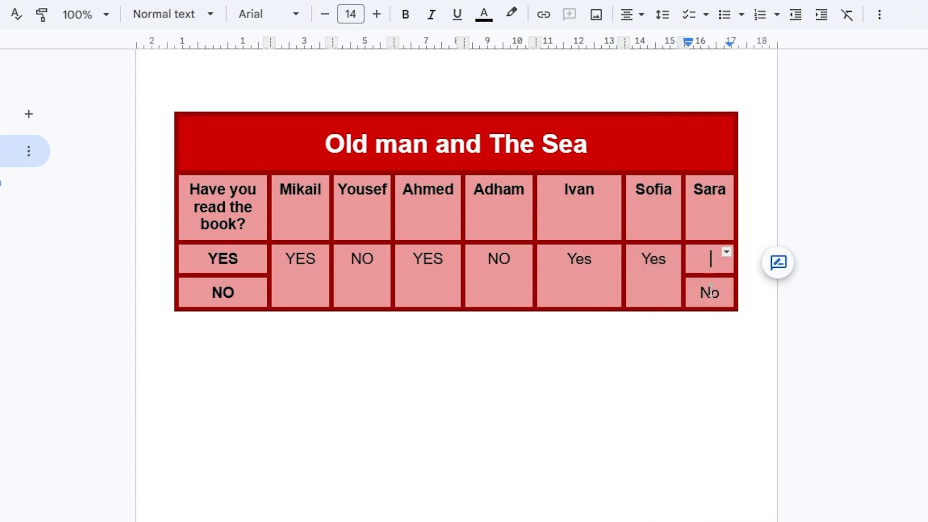
{"action": "left_click_drag", "start_coordinate": [710, 261], "coordinate": [711, 289]}
{"action": "right_click", "coordinate": [711, 289]}
{"action": "left_click", "coordinate": [820, 478]}
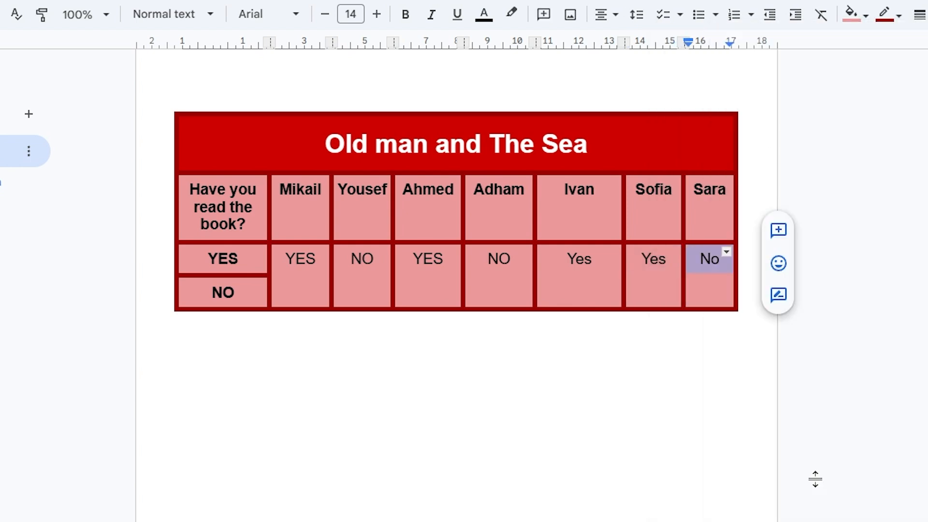
{"action": "left_click", "coordinate": [815, 461]}
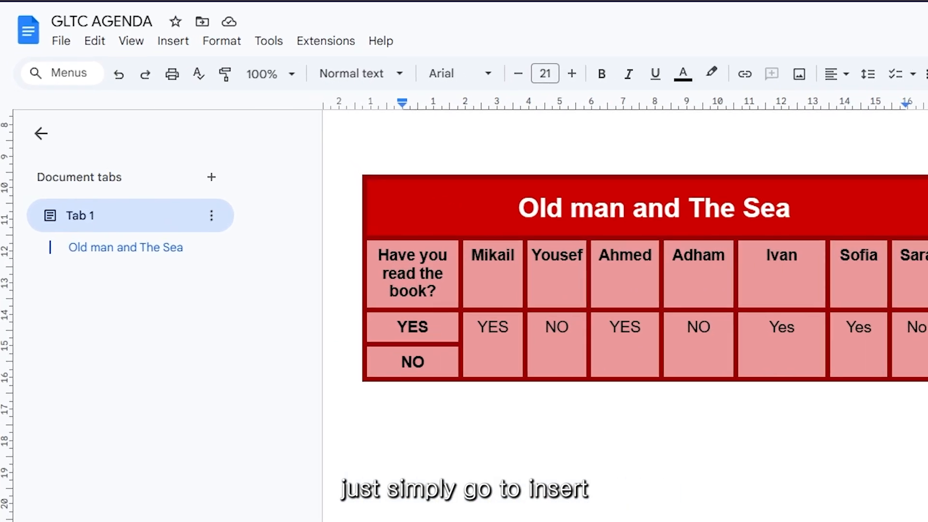
Insert a new blank drawing into the document
{"action": "left_click", "coordinate": [172, 42]}
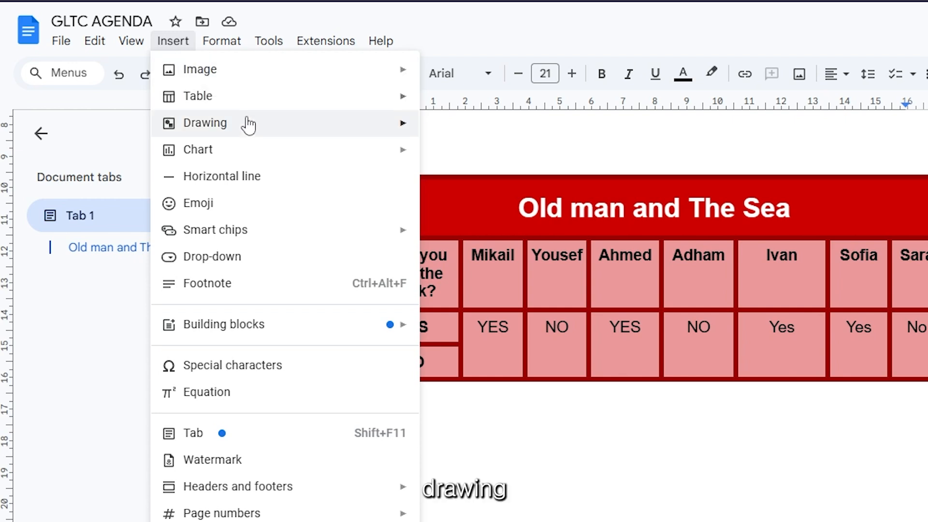
{"action": "mouse_move", "coordinate": [249, 126]}
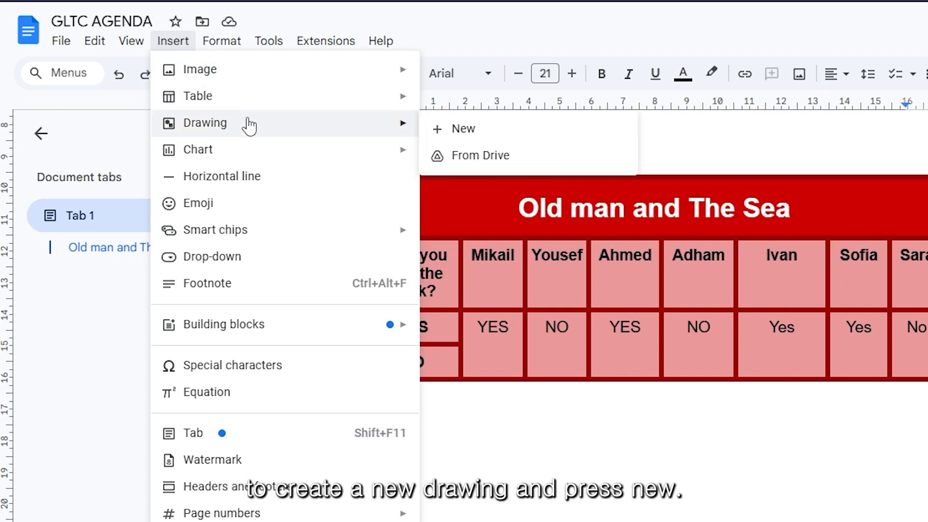
{"action": "left_click", "coordinate": [513, 134]}
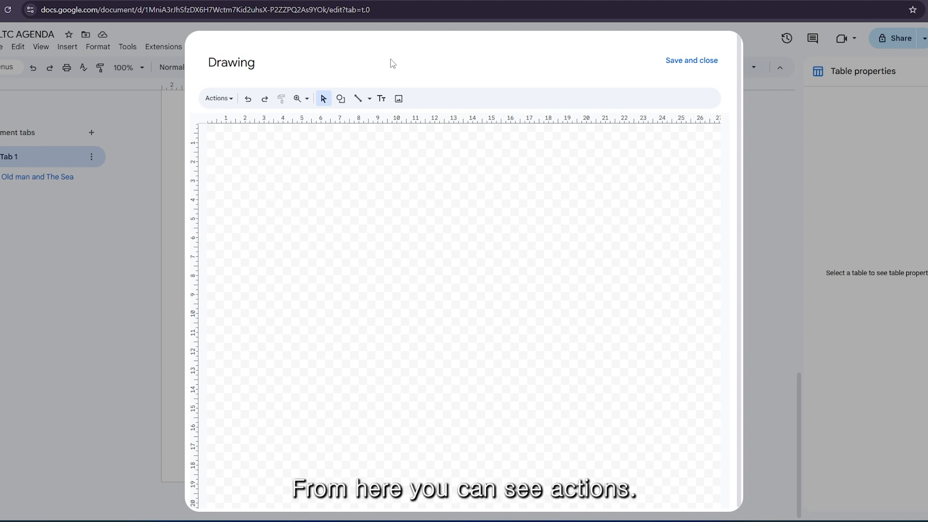
{"action": "left_click", "coordinate": [219, 98]}
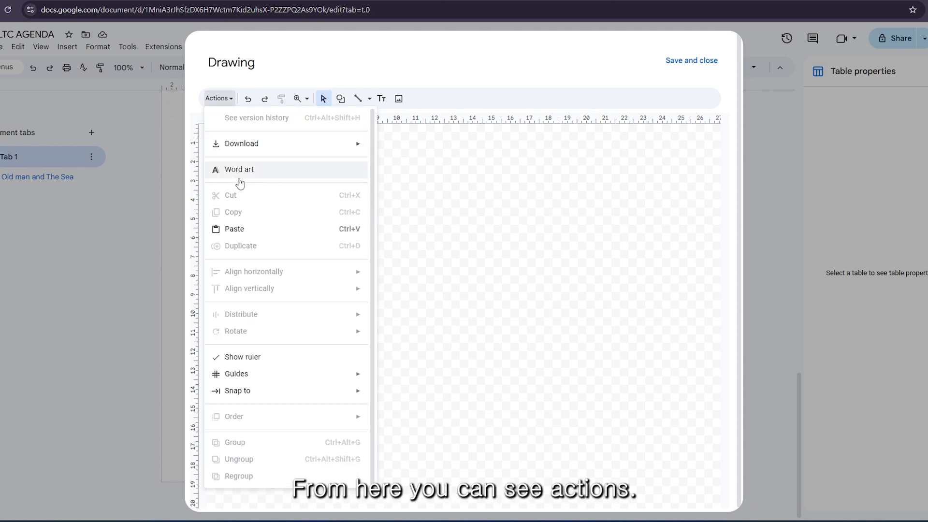
{"action": "left_click", "coordinate": [295, 62]}
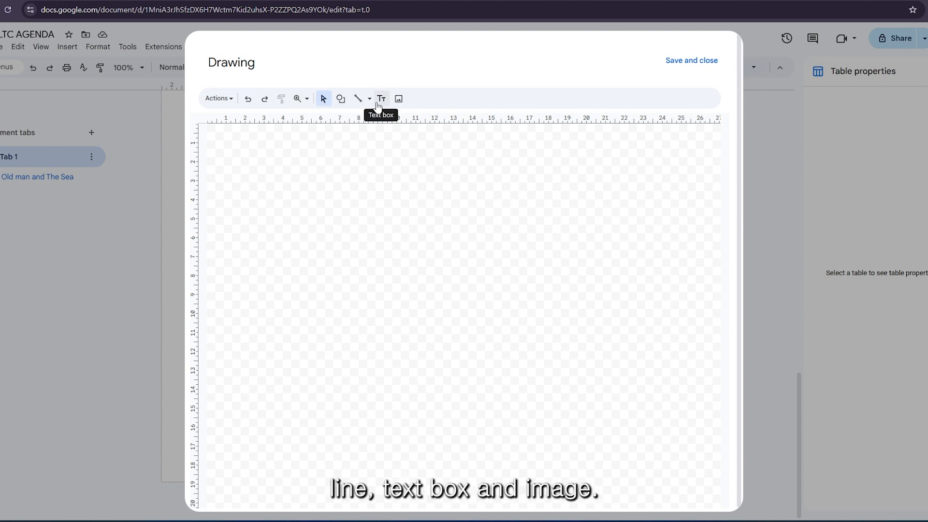
Draw a smiley face shape about 7 cm across near the middle of the drawing canvas
{"action": "left_click", "coordinate": [348, 99]}
{"action": "mouse_move", "coordinate": [353, 119]}
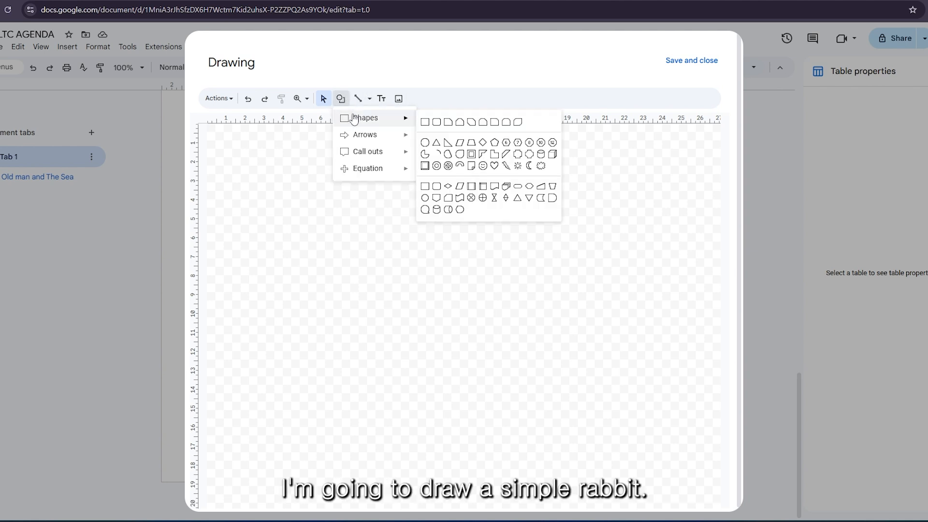
{"action": "left_click", "coordinate": [483, 166]}
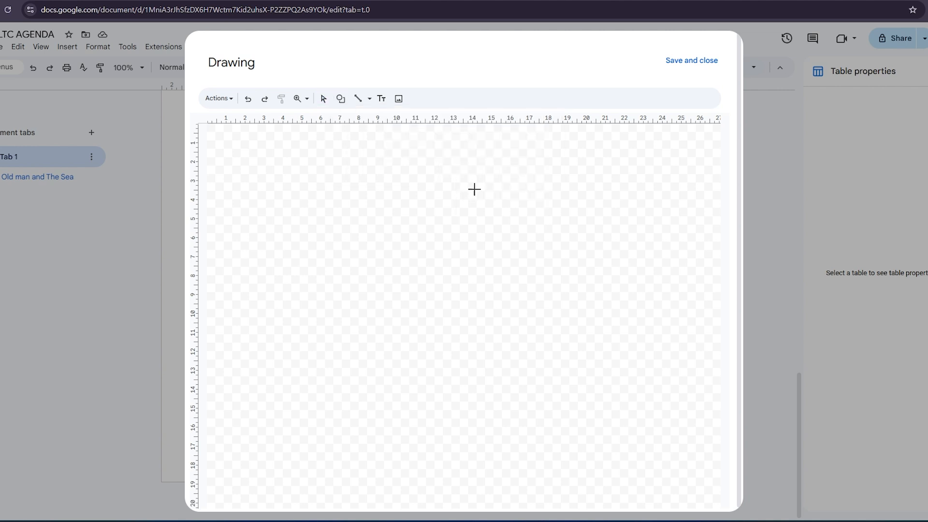
{"action": "left_click_drag", "start_coordinate": [409, 265], "coordinate": [525, 401]}
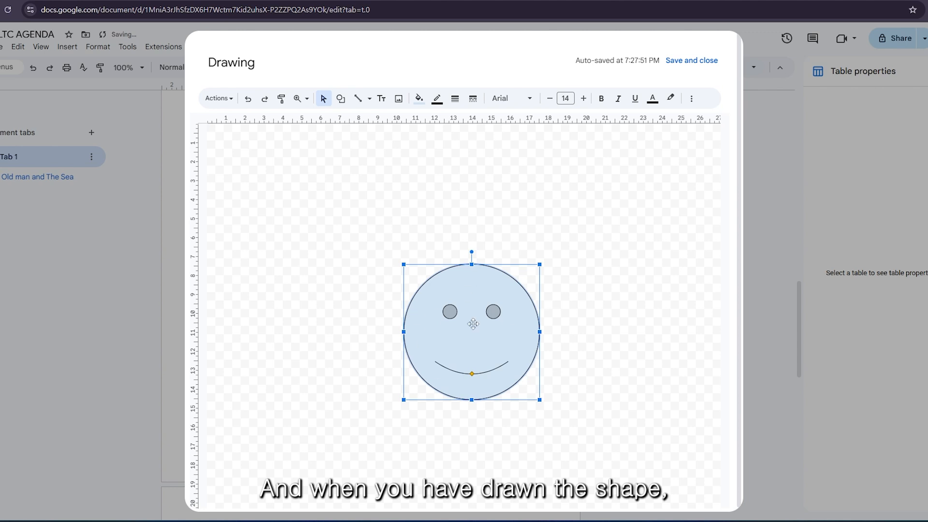
Fill the smiley face shape with white
{"action": "left_click", "coordinate": [418, 98]}
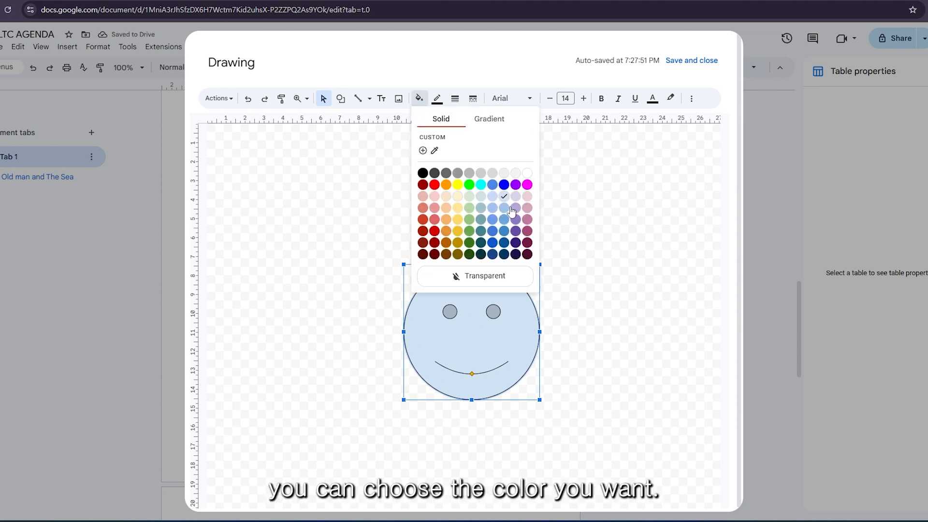
{"action": "left_click", "coordinate": [434, 196]}
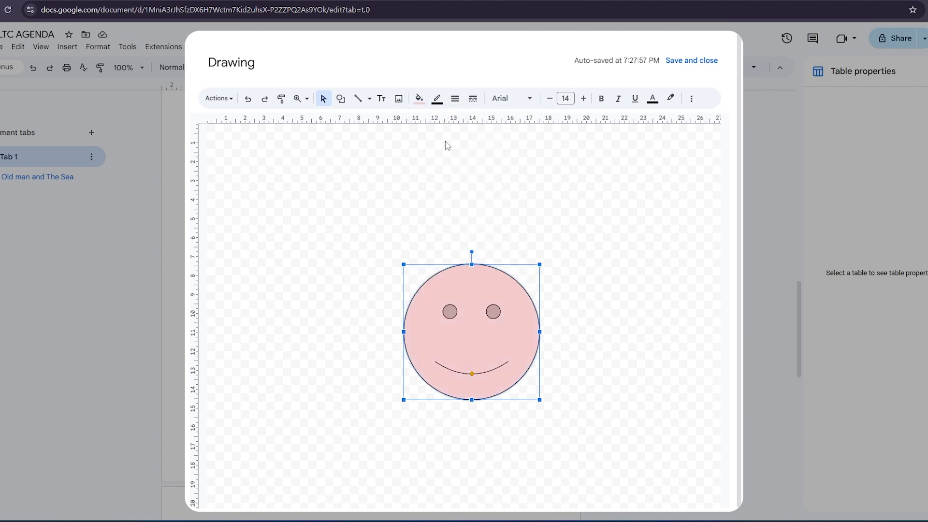
{"action": "left_click", "coordinate": [426, 101]}
{"action": "left_click", "coordinate": [528, 175]}
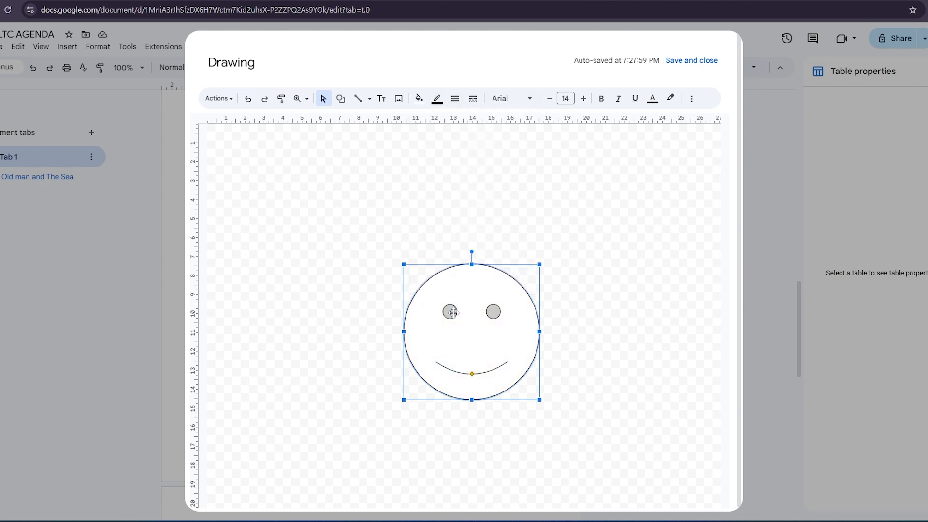
Draw a tall oval ear, about 2.5 by 6 cm, overlapping the upper left edge of the face
{"action": "left_click", "coordinate": [341, 99]}
{"action": "mouse_move", "coordinate": [359, 119]}
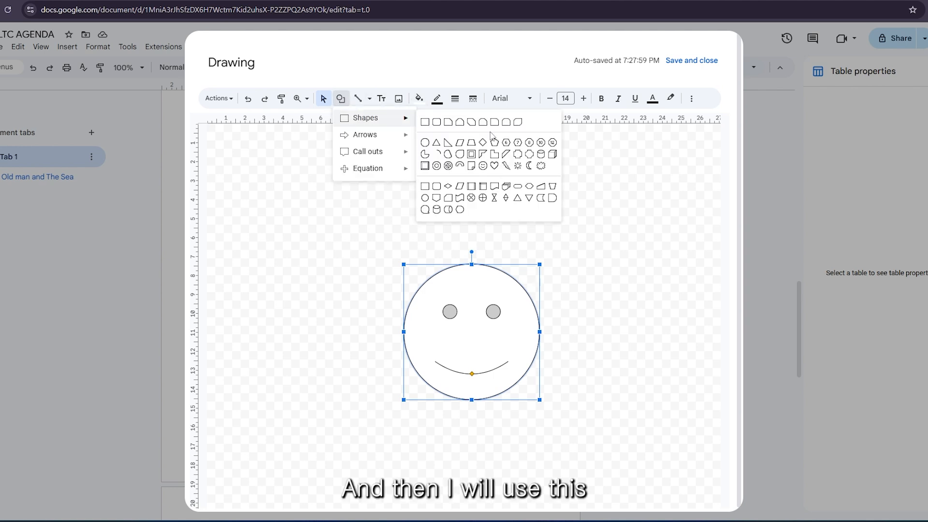
{"action": "left_click", "coordinate": [425, 143]}
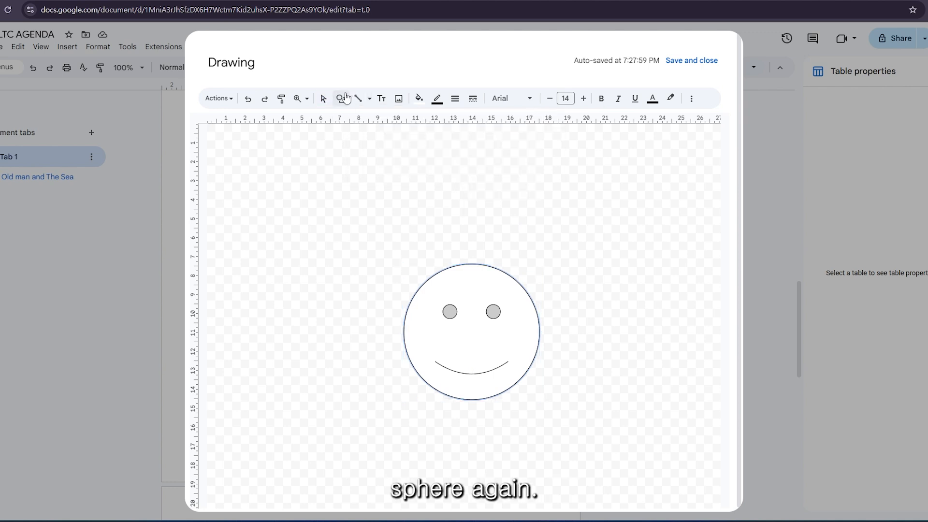
{"action": "left_click", "coordinate": [418, 98]}
{"action": "left_click_drag", "start_coordinate": [403, 185], "coordinate": [448, 295]}
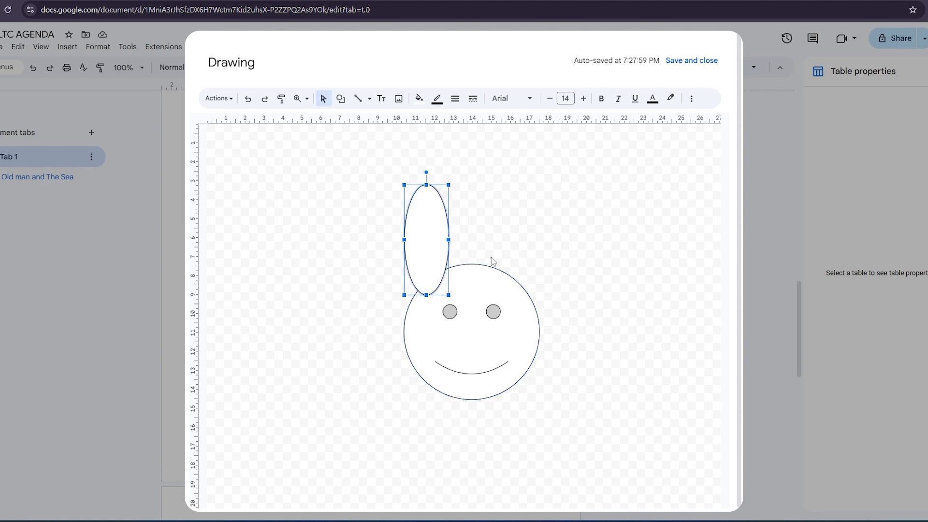
Duplicate the oval ear so that matching ears stand on the upper left and upper right of the face
{"action": "left_click", "coordinate": [506, 195]}
{"action": "left_click", "coordinate": [447, 224]}
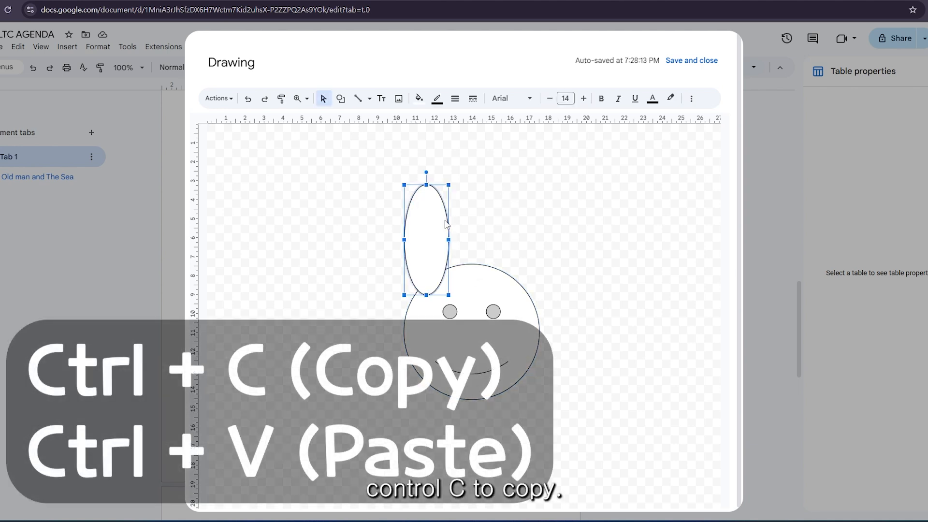
{"action": "key", "text": "ctrl+c"}
{"action": "key", "text": "ctrl+v"}
{"action": "mouse_move", "coordinate": [438, 249]}
{"action": "left_mouse_down"}
{"action": "mouse_move", "coordinate": [433, 239]}
{"action": "mouse_move", "coordinate": [528, 251]}
{"action": "mouse_move", "coordinate": [423, 245]}
{"action": "mouse_move", "coordinate": [435, 246]}
{"action": "left_mouse_up"}
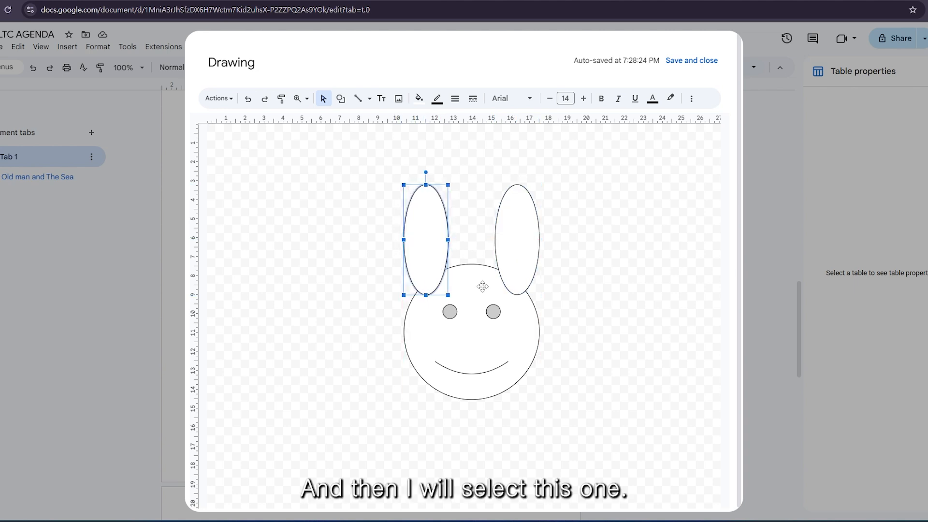
Bring the smiley face to the front so that it covers the lower ends of both ears
{"action": "left_click", "coordinate": [485, 285]}
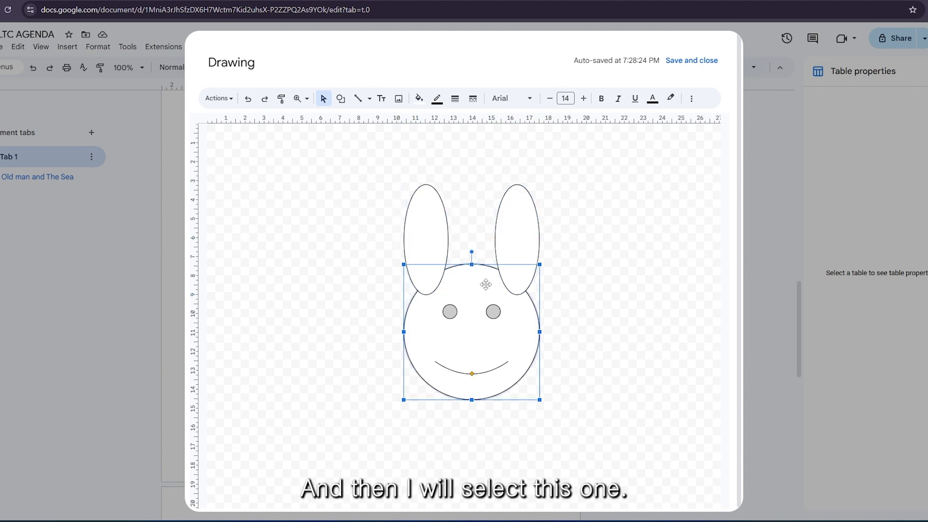
{"action": "right_click", "coordinate": [488, 289]}
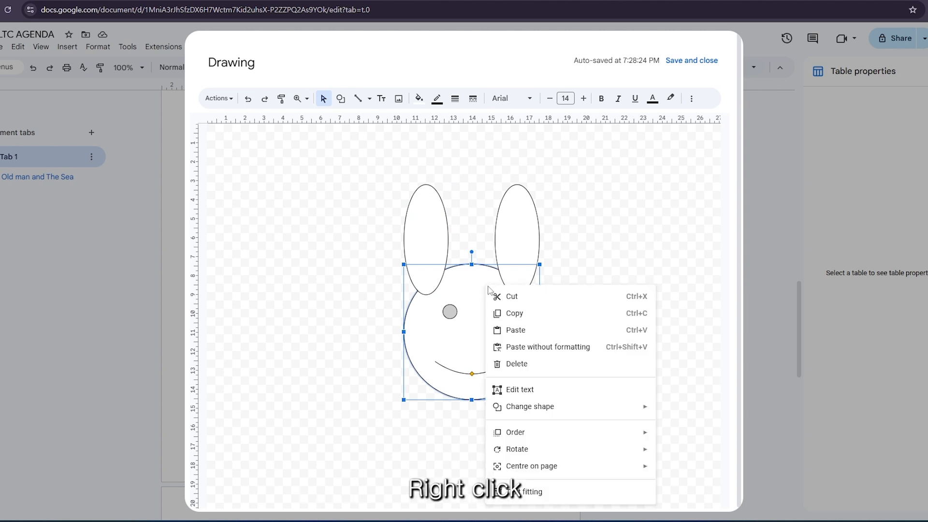
{"action": "mouse_move", "coordinate": [520, 431]}
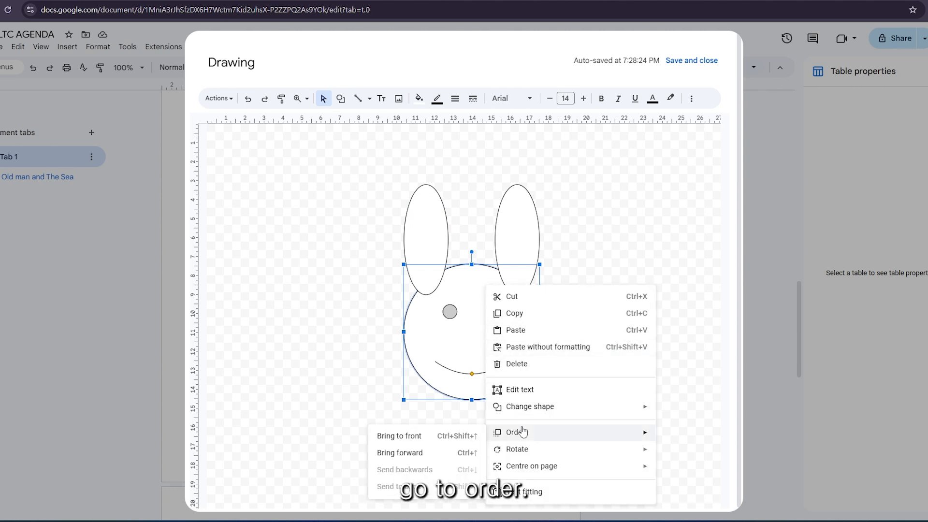
{"action": "left_click", "coordinate": [456, 435]}
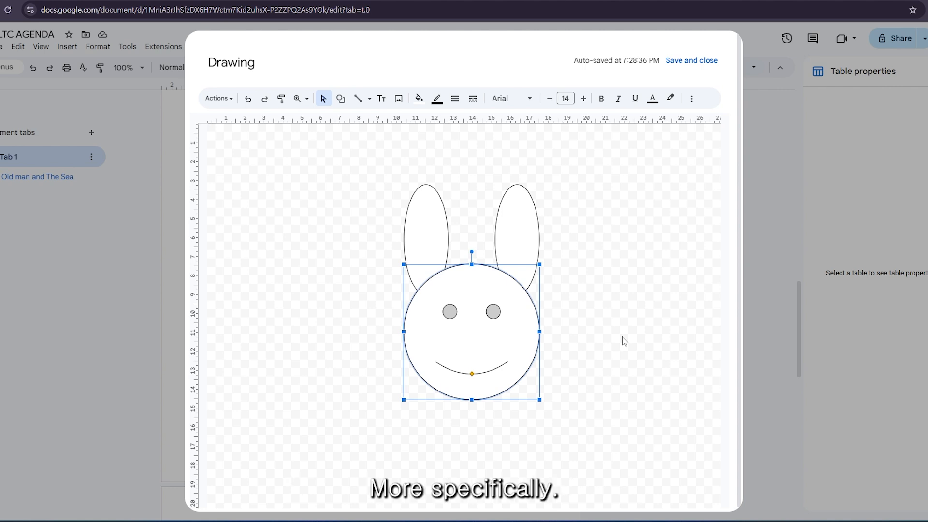
Draw a narrow oval about 0.8 by 4 cm inside the left ear and fill it with light pink
{"action": "left_click", "coordinate": [341, 98]}
{"action": "mouse_move", "coordinate": [376, 121]}
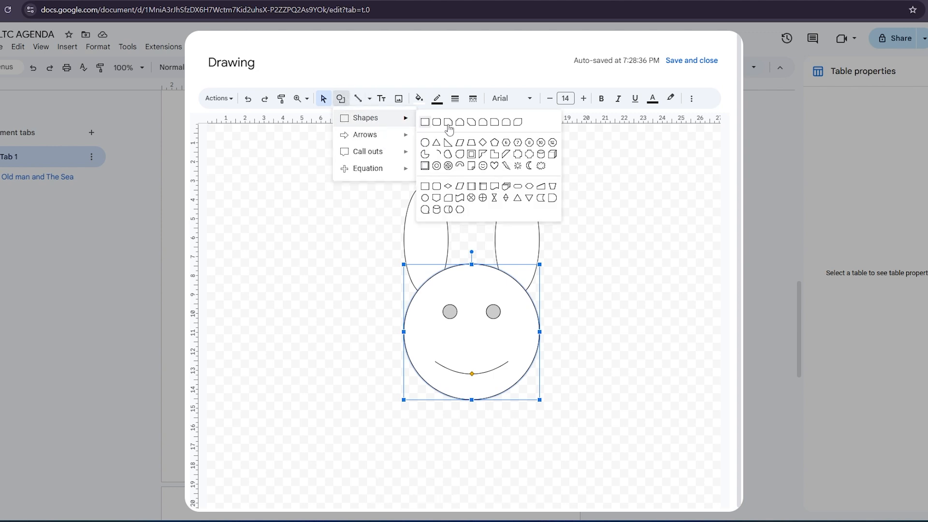
{"action": "left_click", "coordinate": [425, 143]}
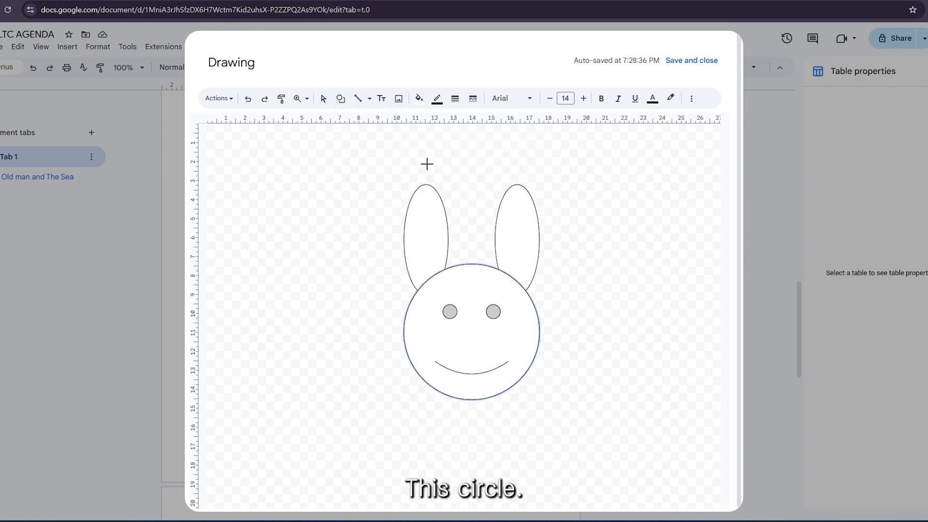
{"action": "left_click_drag", "start_coordinate": [421, 212], "coordinate": [434, 289]}
{"action": "left_click", "coordinate": [419, 99]}
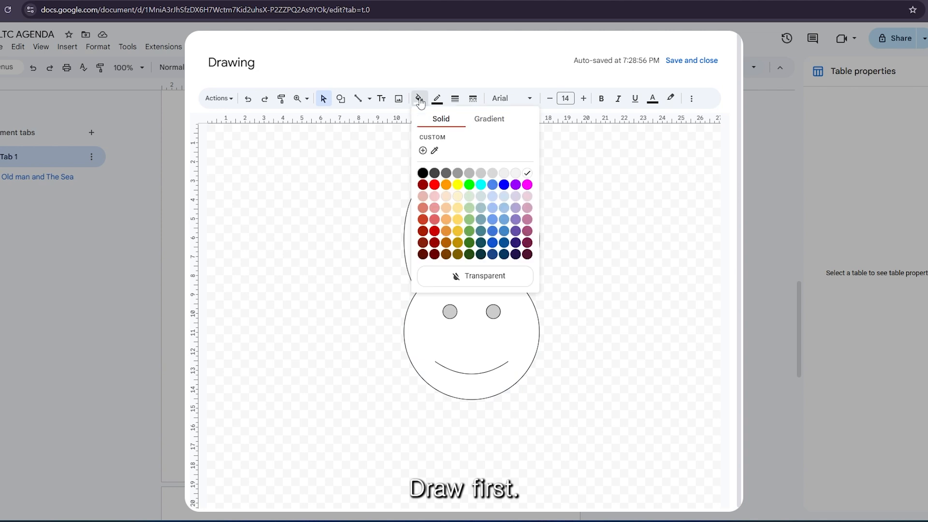
{"action": "left_click", "coordinate": [435, 196]}
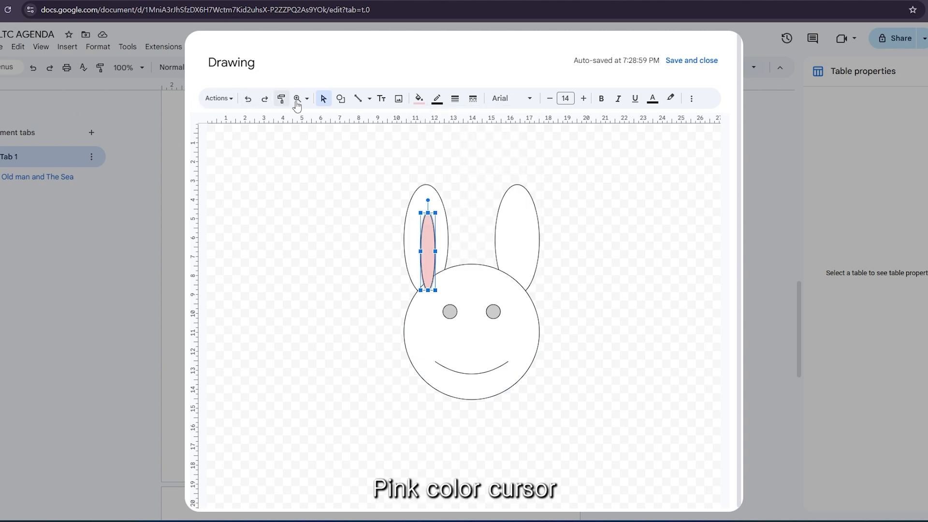
Centre the pink oval in the left ear and stretch it downwards to about 4.6 cm long
{"action": "left_click", "coordinate": [325, 102]}
{"action": "left_click_drag", "start_coordinate": [431, 245], "coordinate": [429, 239]}
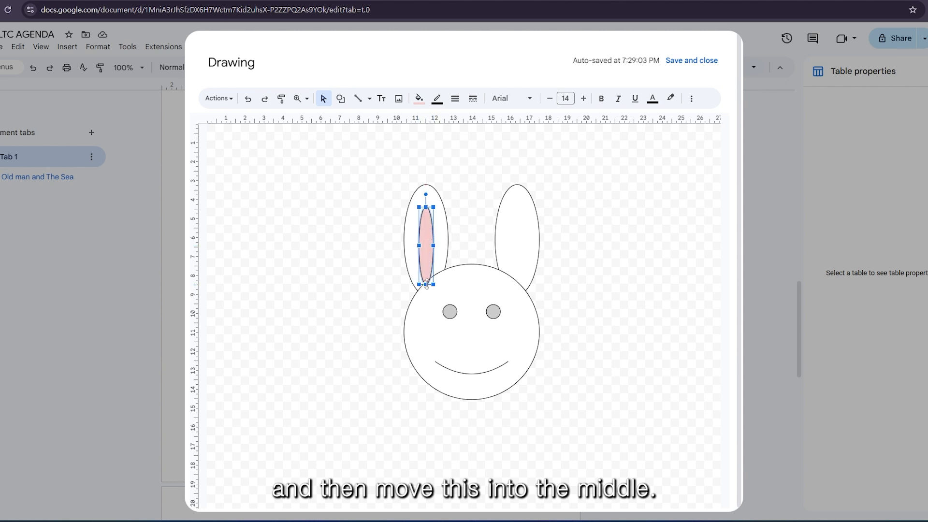
{"action": "left_click_drag", "start_coordinate": [427, 285], "coordinate": [426, 287]}
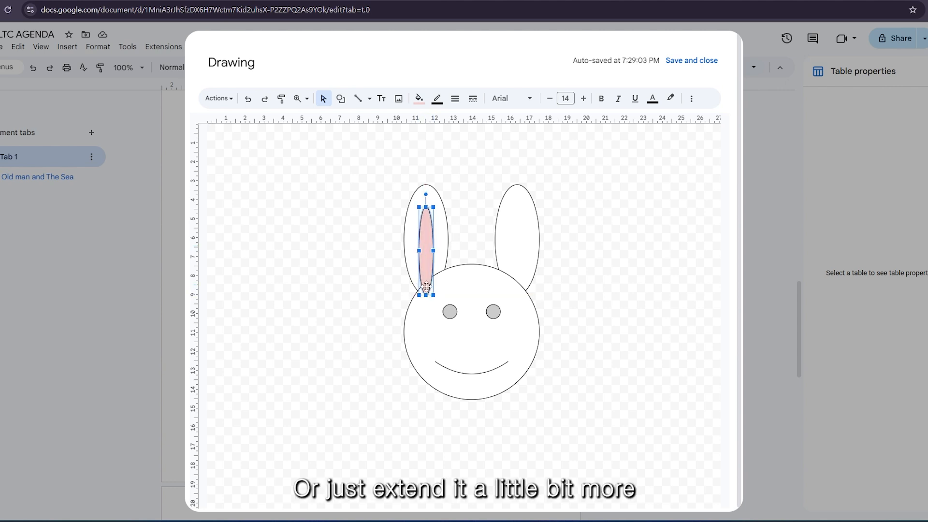
Duplicate the pink inner oval and place the copy at the matching position in the right ear
{"action": "key", "text": "ctrl+c"}
{"action": "key", "text": "ctrl+v"}
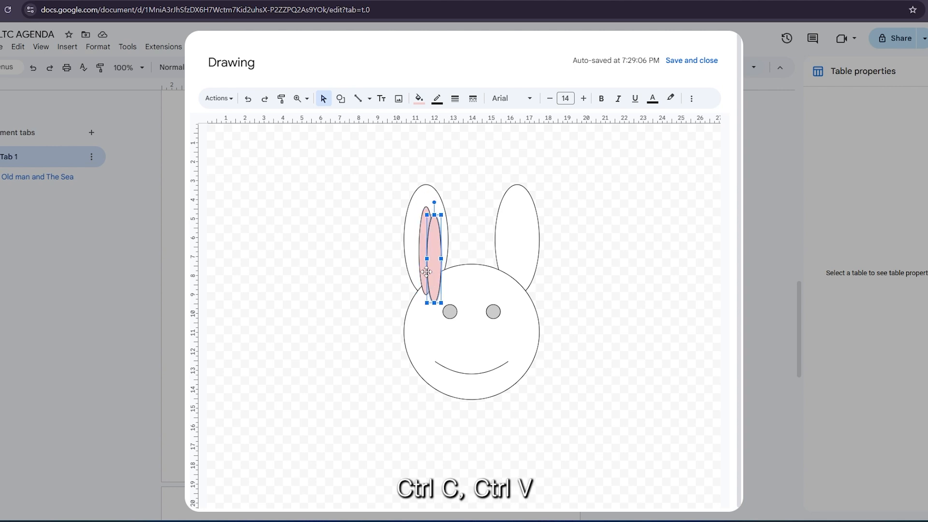
{"action": "left_click_drag", "start_coordinate": [434, 276], "coordinate": [518, 268]}
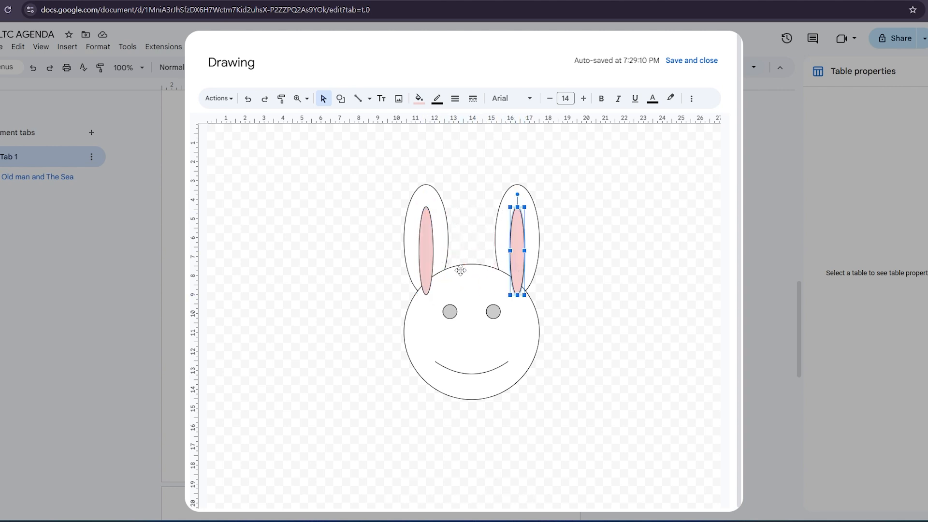
Bring the face in front of the pink inner ears and deselect it
{"action": "left_click", "coordinate": [469, 290]}
{"action": "right_click", "coordinate": [470, 291]}
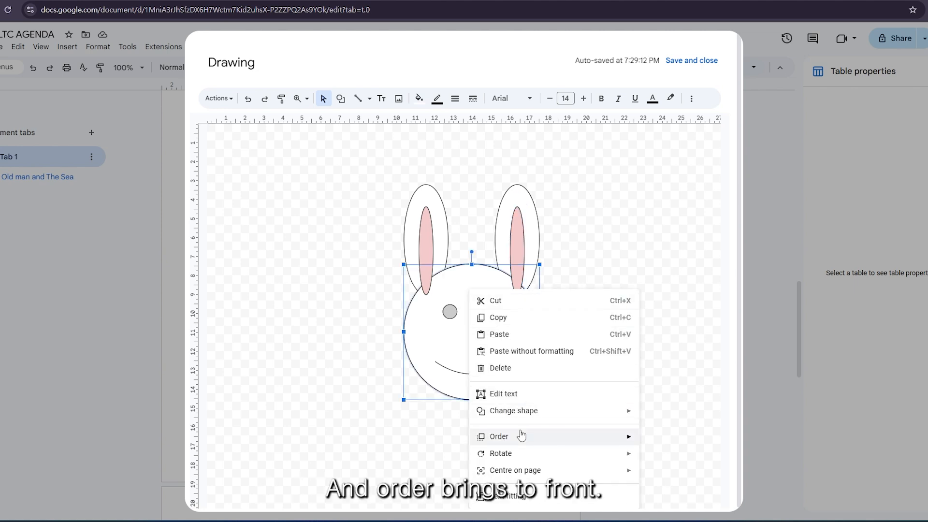
{"action": "mouse_move", "coordinate": [523, 437]}
{"action": "left_click", "coordinate": [445, 437]}
{"action": "left_click", "coordinate": [503, 451]}
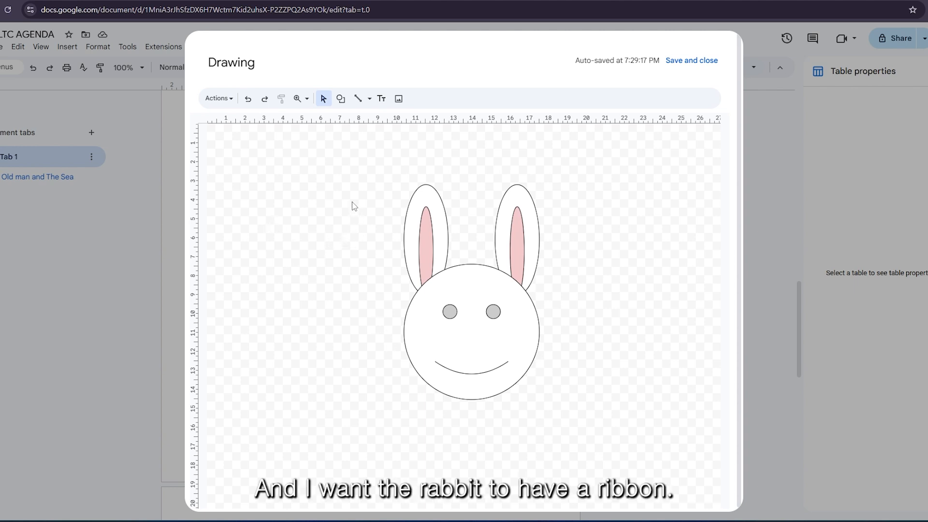
Draw an hourglass-shaped collate shape, about 3.5 by 6 cm, on the empty canvas to the left of the rabbit
{"action": "left_click", "coordinate": [340, 98]}
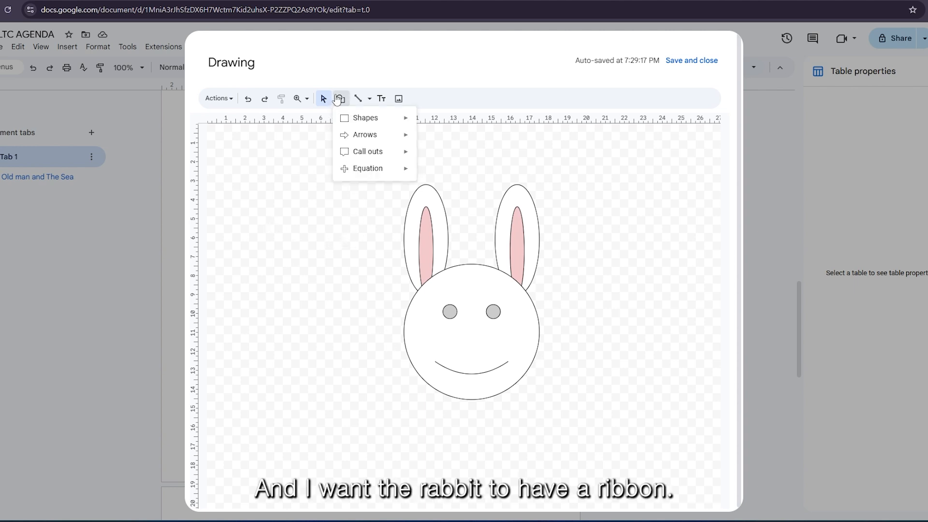
{"action": "mouse_move", "coordinate": [356, 116]}
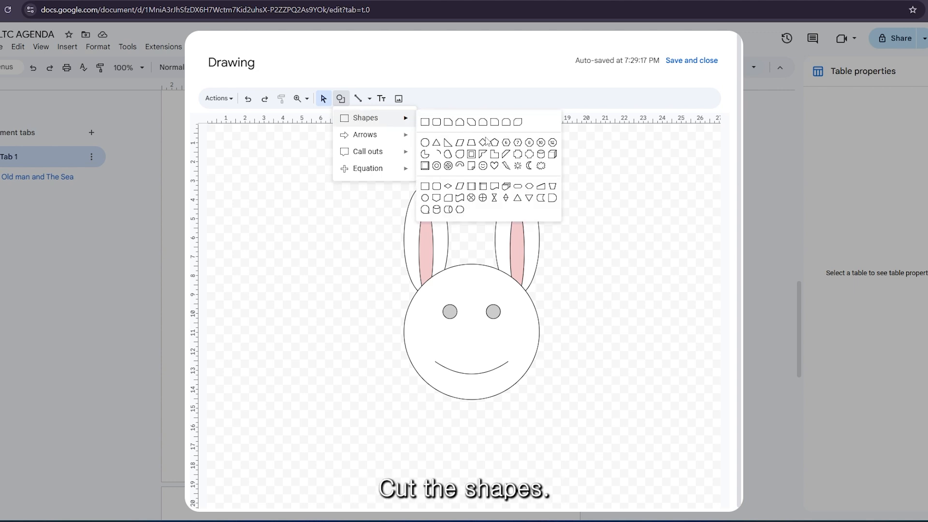
{"action": "left_click", "coordinate": [494, 199]}
{"action": "left_click_drag", "start_coordinate": [295, 259], "coordinate": [361, 373]}
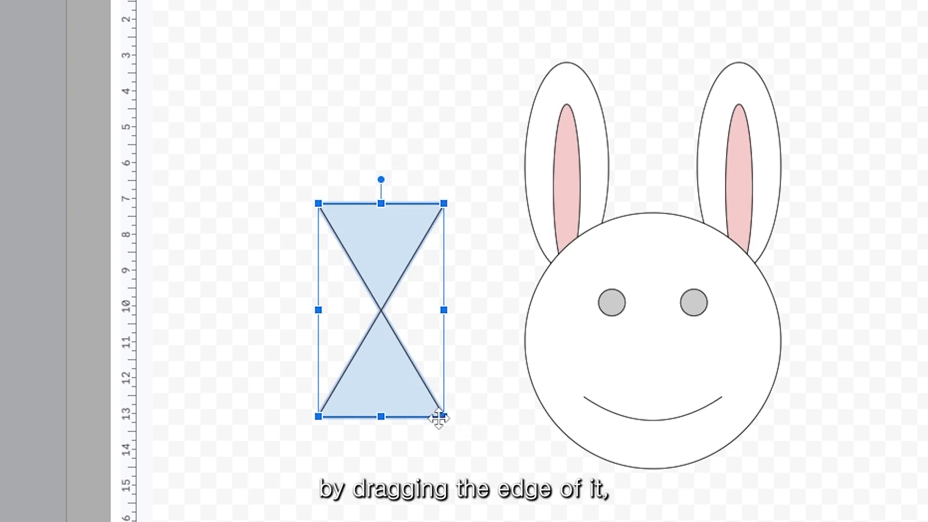
Try enlarging the hourglass shape from its lower right corner, and undo the resize
{"action": "left_click_drag", "start_coordinate": [445, 417], "coordinate": [524, 486]}
{"action": "key", "text": "ctrl+z"}
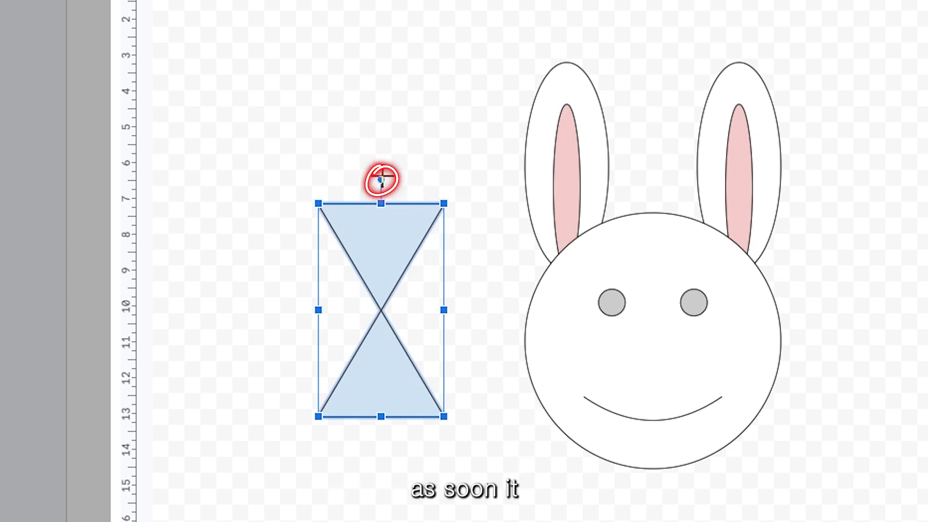
Rotate the hourglass shape a quarter turn onto its side and place it centred over the rabbit's chin as a bow tie
{"action": "left_click_drag", "start_coordinate": [381, 180], "coordinate": [385, 467]}
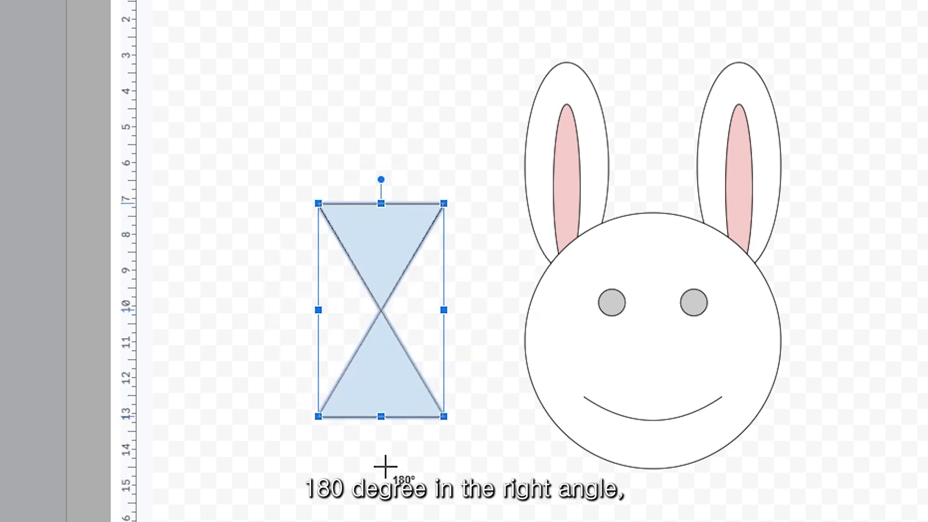
{"action": "left_click_drag", "start_coordinate": [385, 466], "coordinate": [388, 452]}
{"action": "mouse_move", "coordinate": [381, 184]}
{"action": "left_mouse_down"}
{"action": "mouse_move", "coordinate": [405, 182]}
{"action": "mouse_move", "coordinate": [383, 182]}
{"action": "mouse_move", "coordinate": [640, 477]}
{"action": "mouse_move", "coordinate": [701, 459]}
{"action": "mouse_move", "coordinate": [686, 447]}
{"action": "left_mouse_up"}
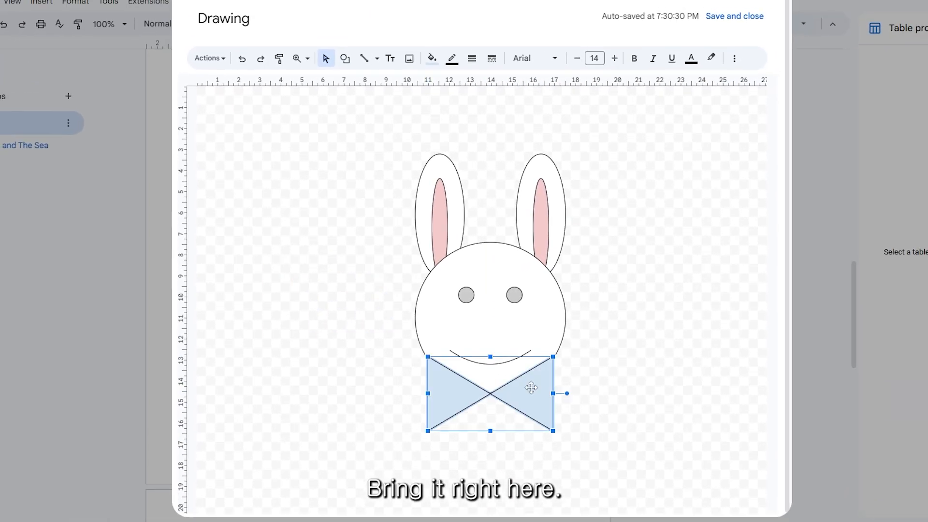
Fill the bow tie with black and shift it slightly upwards on the chin
{"action": "left_click", "coordinate": [432, 58]}
{"action": "left_click", "coordinate": [448, 141]}
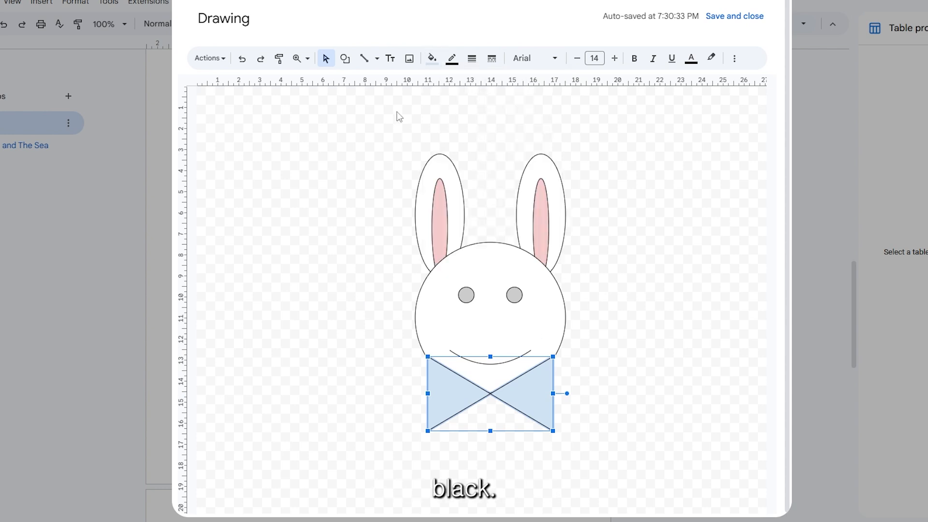
{"action": "left_click", "coordinate": [432, 58]}
{"action": "left_click", "coordinate": [438, 142]}
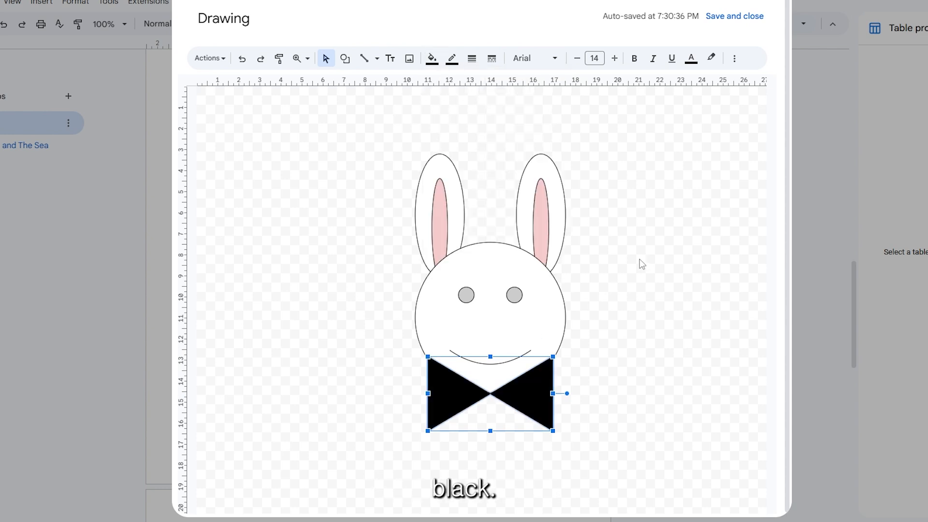
{"action": "left_click", "coordinate": [643, 264]}
{"action": "left_click", "coordinate": [534, 395]}
{"action": "left_click_drag", "start_coordinate": [535, 396], "coordinate": [534, 403]}
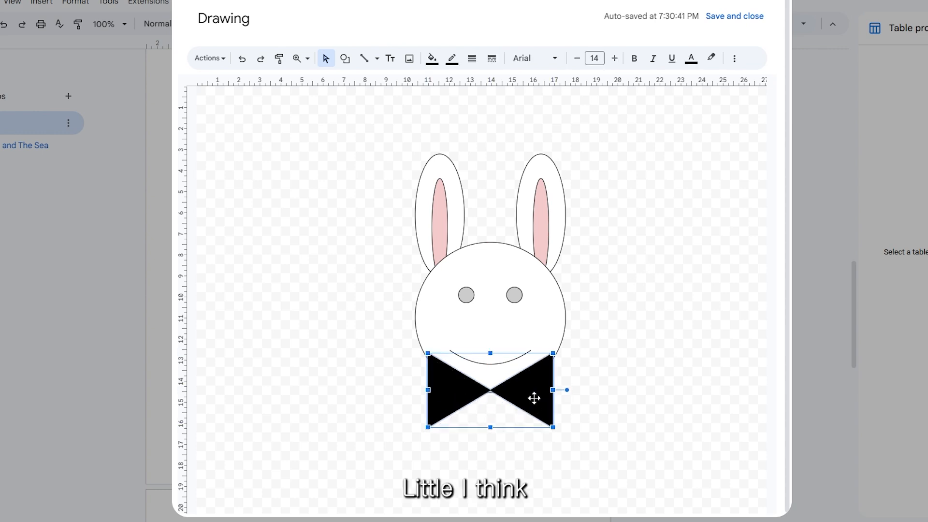
Duplicate the black bow tie, centre the copy on the original and shrink it to about 4.6 by 2.7 cm
{"action": "key", "text": "ctrl+c"}
{"action": "key", "text": "ctrl+v"}
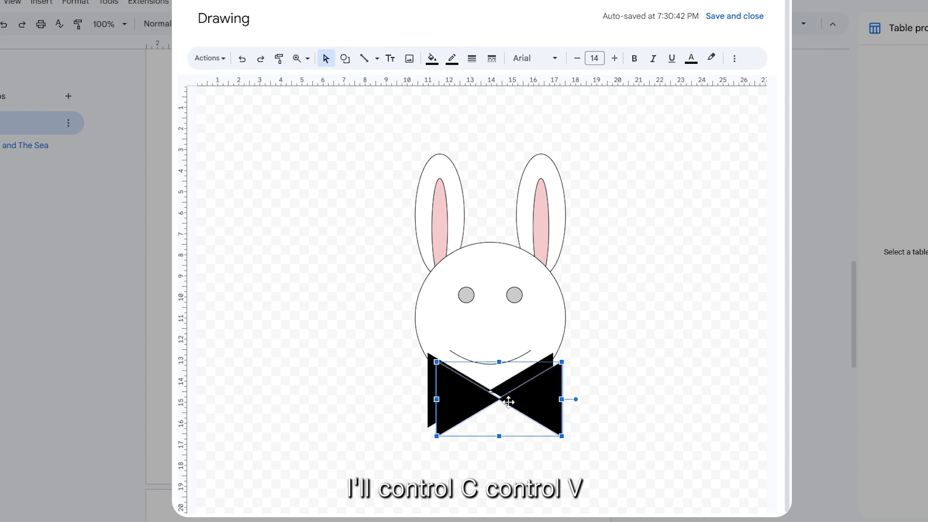
{"action": "left_click_drag", "start_coordinate": [508, 400], "coordinate": [500, 391]}
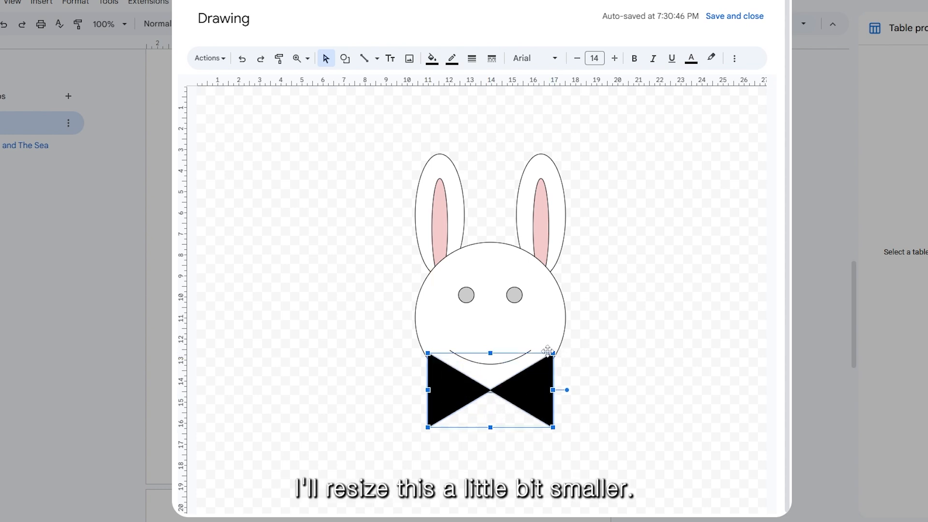
{"action": "left_click_drag", "start_coordinate": [553, 354], "coordinate": [526, 388]}
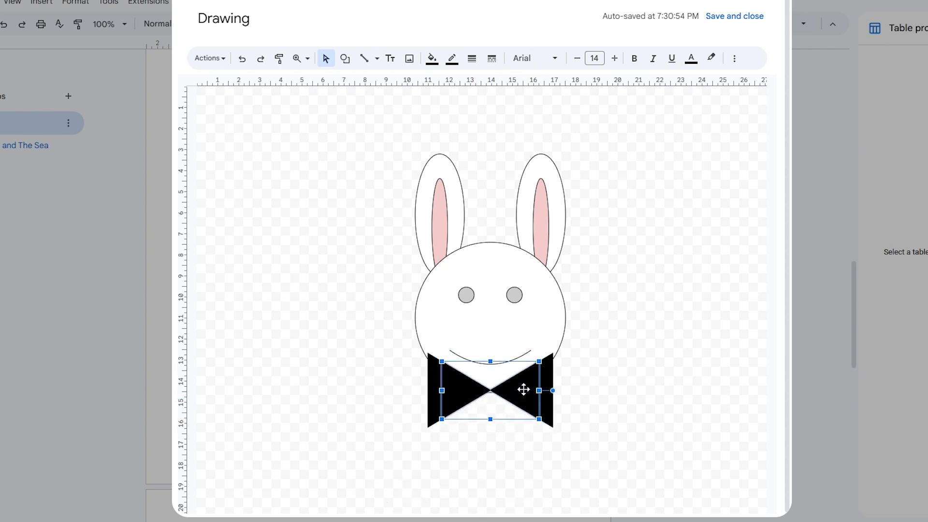
Fill the smaller bow tie with light pink and reduce its height to about 2.2 cm, keeping it centred on the black one
{"action": "left_click", "coordinate": [433, 59]}
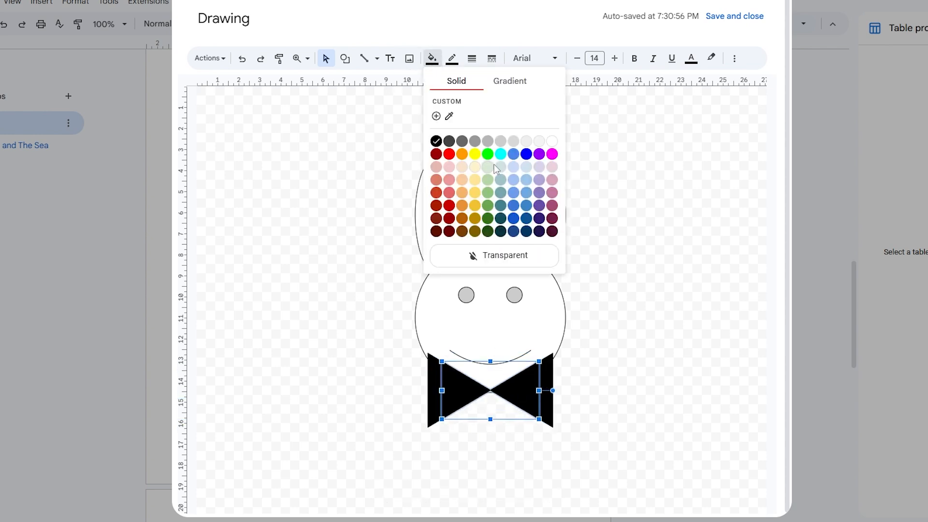
{"action": "left_click", "coordinate": [449, 167]}
{"action": "left_click_drag", "start_coordinate": [492, 365], "coordinate": [511, 395]}
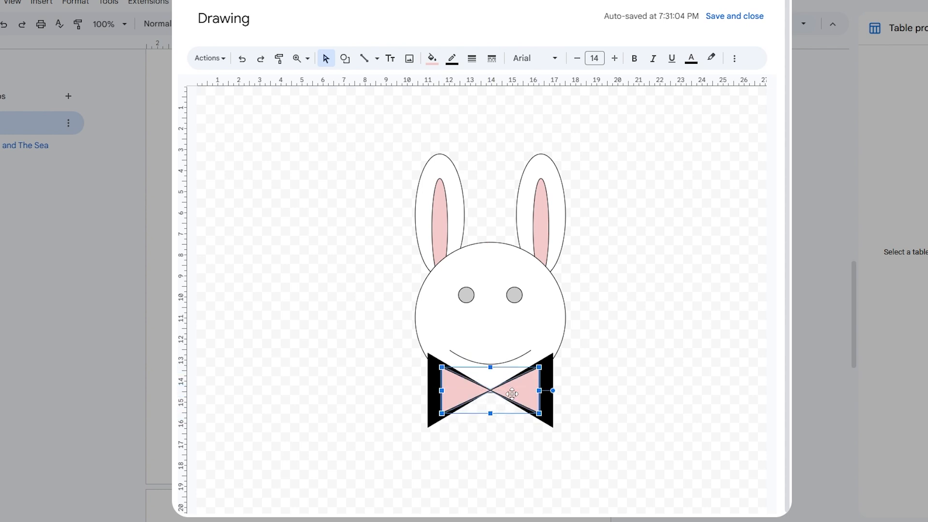
{"action": "left_click", "coordinate": [619, 380]}
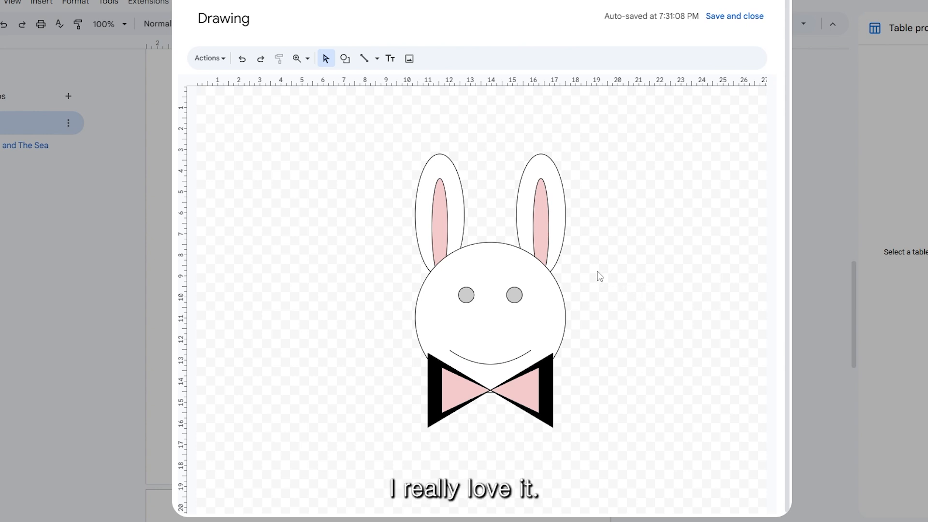
Add a text box about 6.5 by 1.8 cm below the bow tie containing "MR.Rabbit"
{"action": "left_click", "coordinate": [391, 59]}
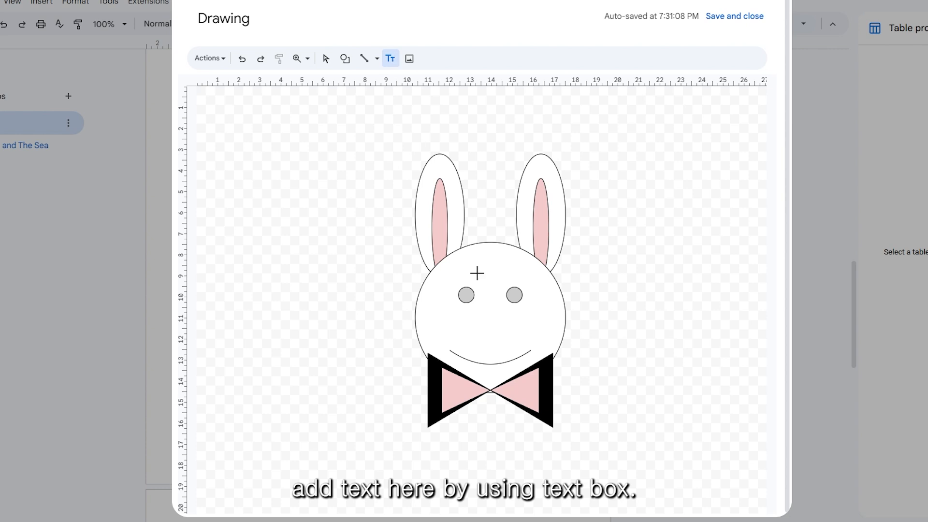
{"action": "left_click_drag", "start_coordinate": [419, 439], "coordinate": [557, 476]}
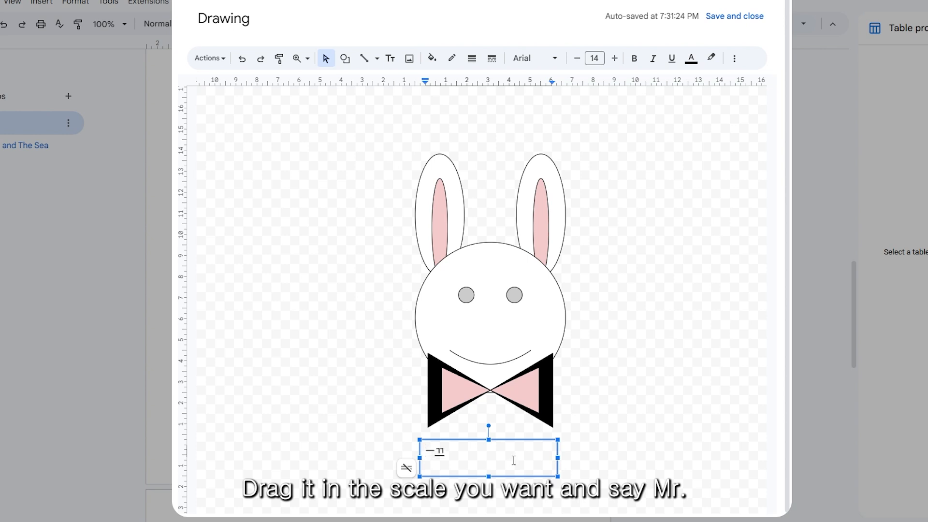
{"action": "type", "text": "MR."}
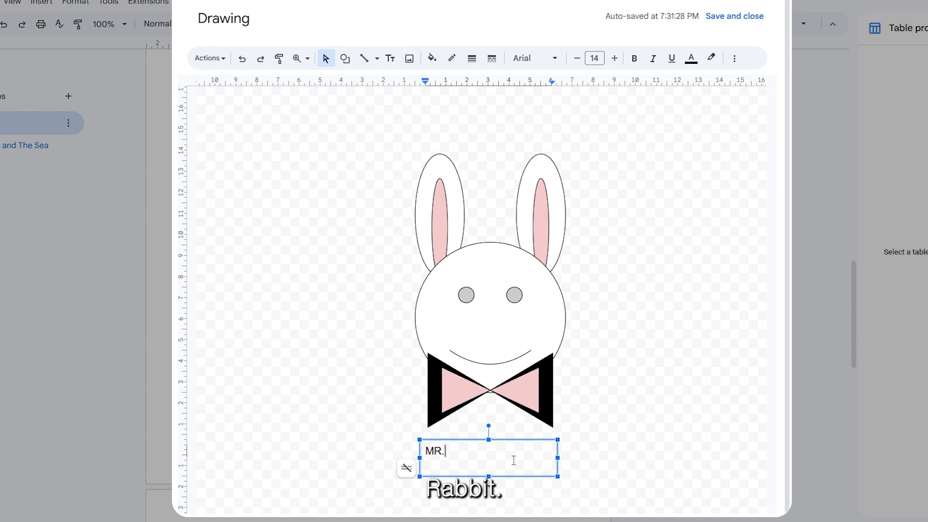
{"action": "type", "text": "Rabbit"}
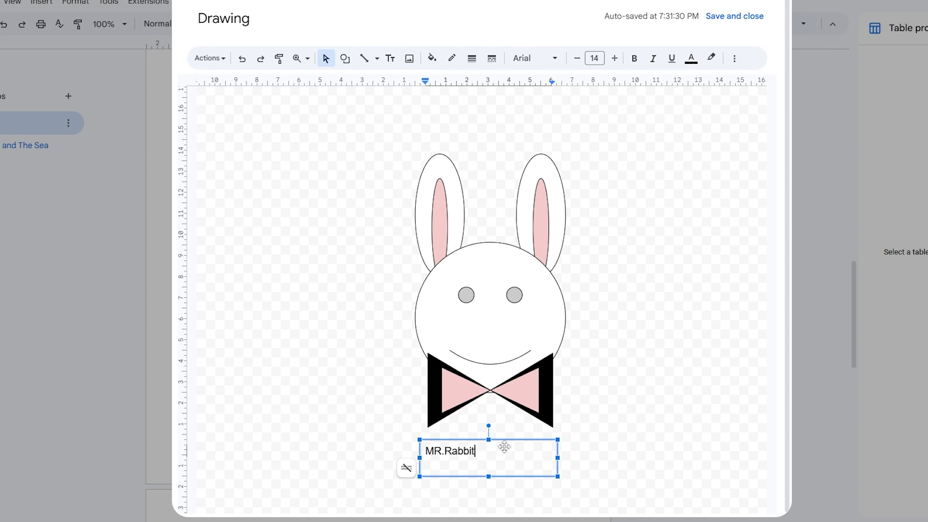
Move the MR.Rabbit text box up to the lower edge of the bow tie
{"action": "left_click_drag", "start_coordinate": [514, 442], "coordinate": [548, 407]}
{"action": "key", "text": "ctrl+z"}
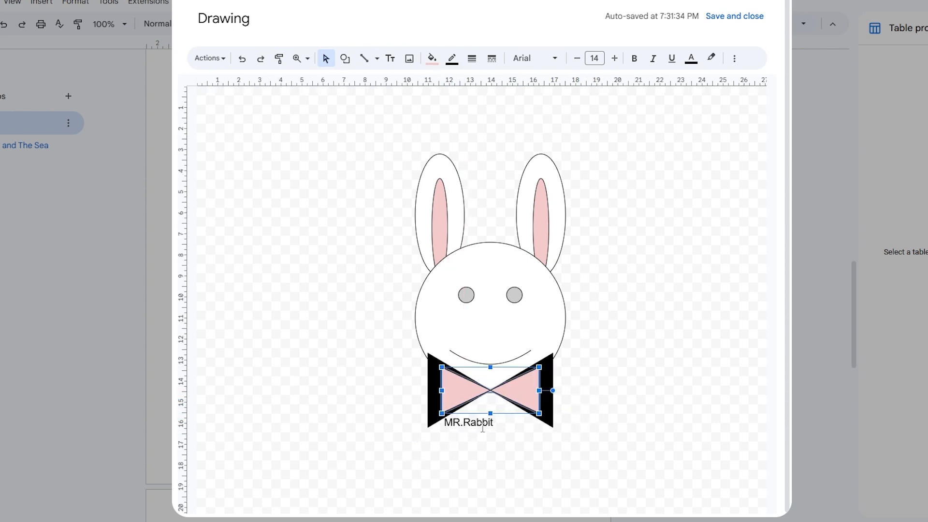
{"action": "left_click", "coordinate": [483, 423]}
{"action": "left_click", "coordinate": [583, 438]}
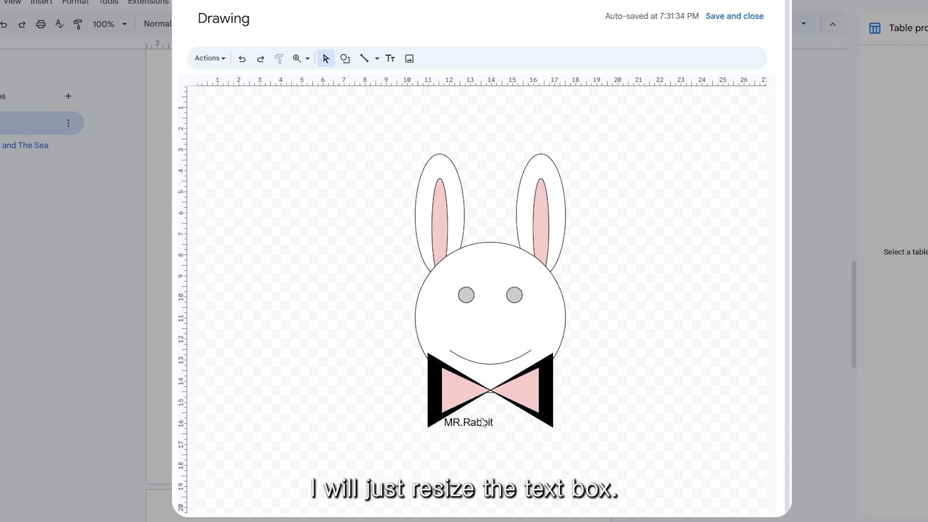
Narrow the MR.Rabbit text box to about 3.2 cm, centre it on the bow tie and centre-align its text
{"action": "left_click", "coordinate": [484, 423]}
{"action": "left_click_drag", "start_coordinate": [576, 429], "coordinate": [506, 404]}
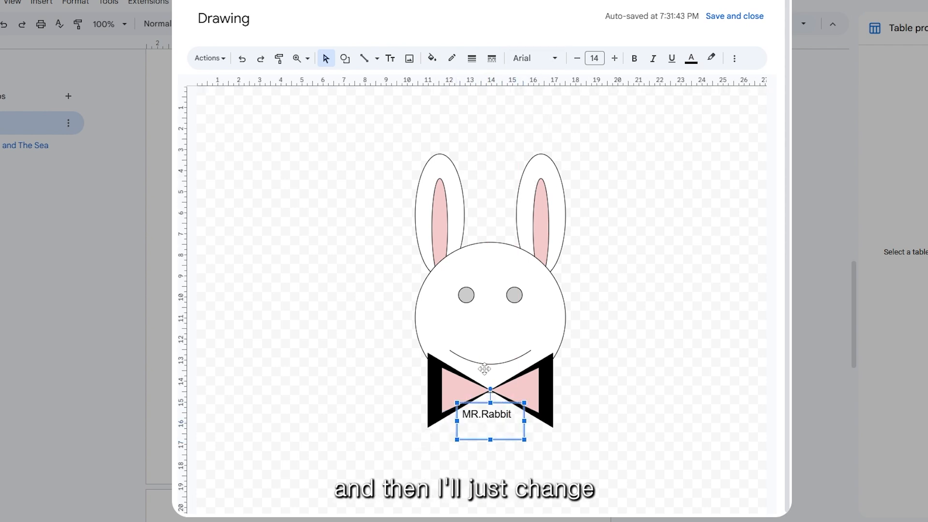
{"action": "left_click", "coordinate": [487, 425]}
{"action": "double_click", "coordinate": [491, 417]}
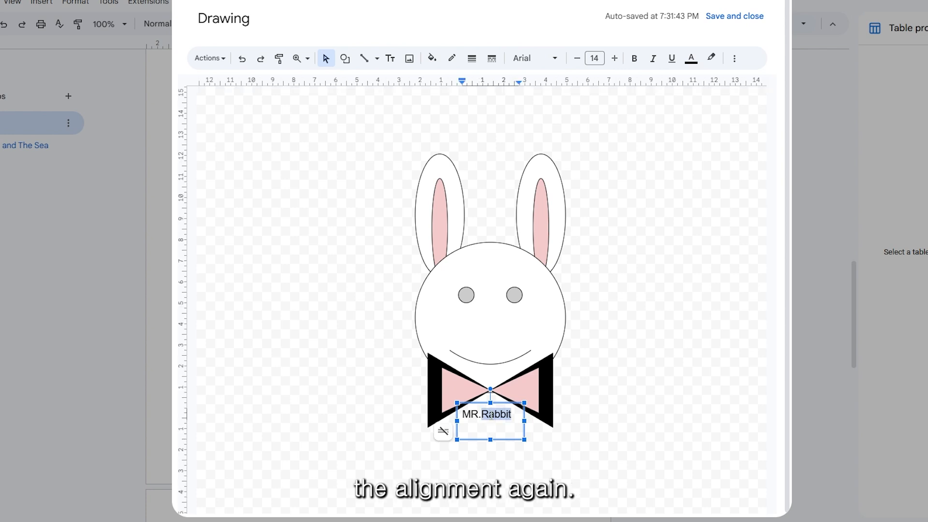
{"action": "left_click", "coordinate": [490, 416]}
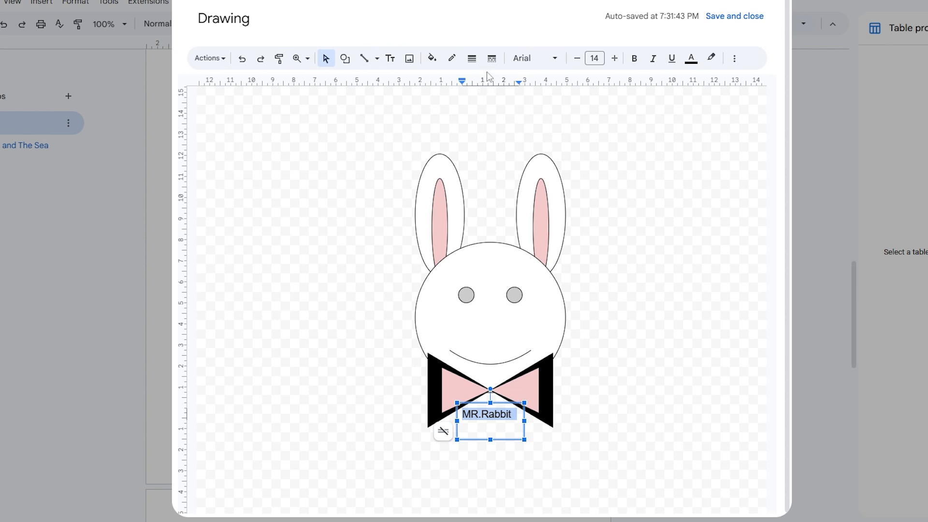
{"action": "left_click", "coordinate": [735, 58]}
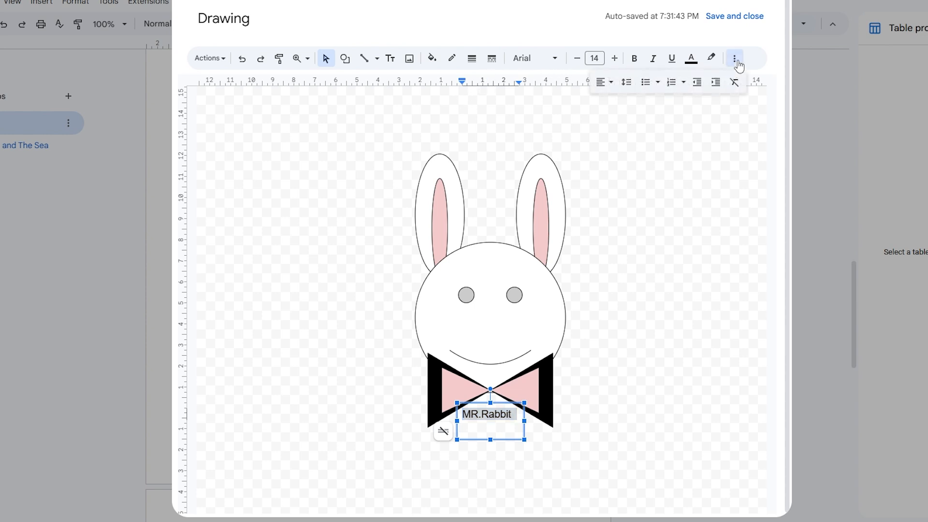
{"action": "left_click", "coordinate": [604, 86]}
{"action": "left_click", "coordinate": [619, 101]}
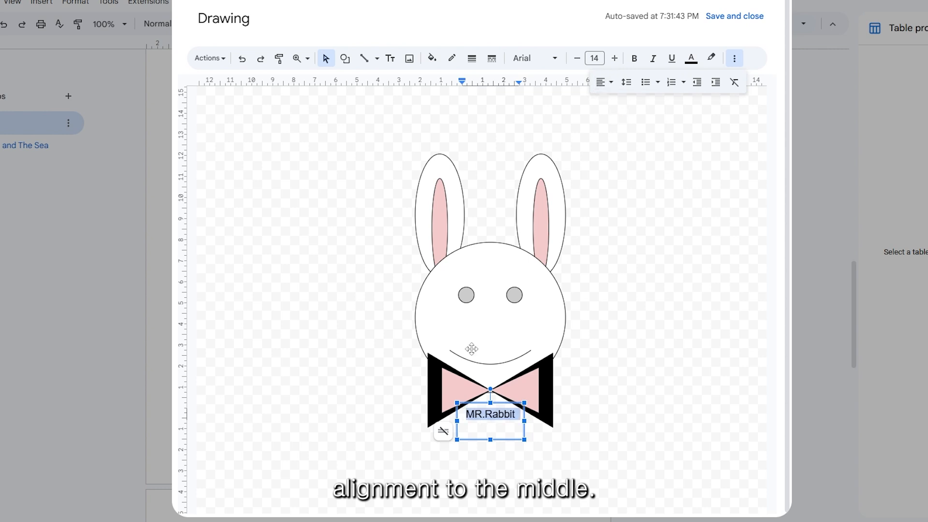
{"action": "left_click", "coordinate": [505, 406]}
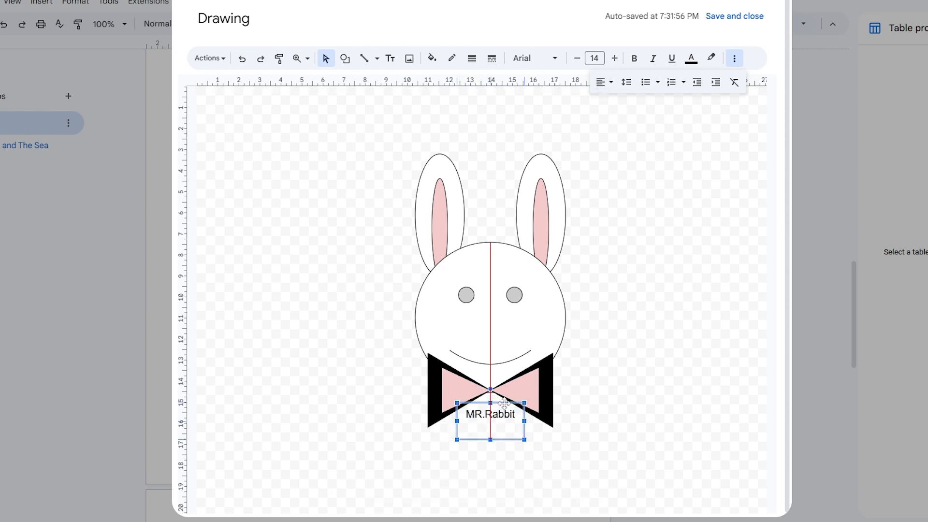
{"action": "left_click", "coordinate": [611, 373]}
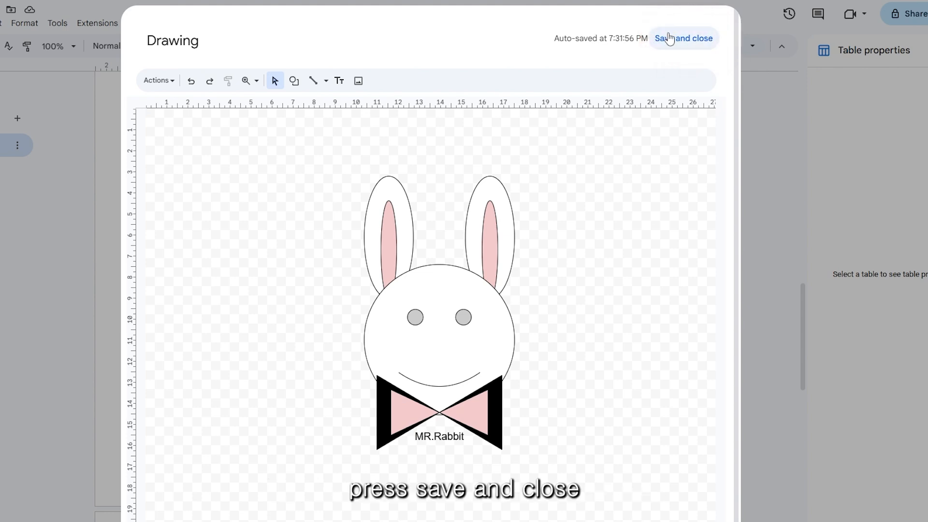
Save and close the rabbit drawing, and scale the inserted picture down to about 5.4 cm wide
{"action": "left_click", "coordinate": [668, 37]}
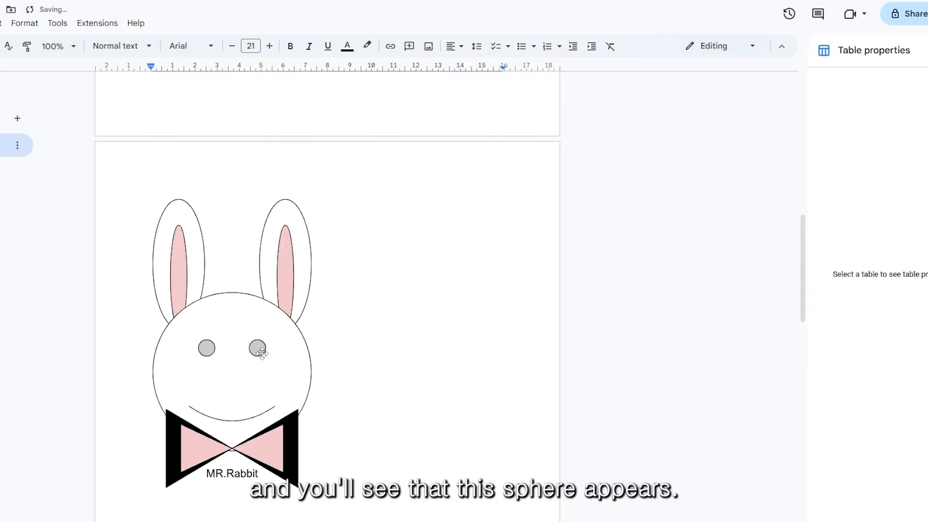
{"action": "left_click", "coordinate": [261, 353]}
{"action": "scroll", "coordinate": [225, 189], "scroll_direction": "down", "scroll_amount": 2}
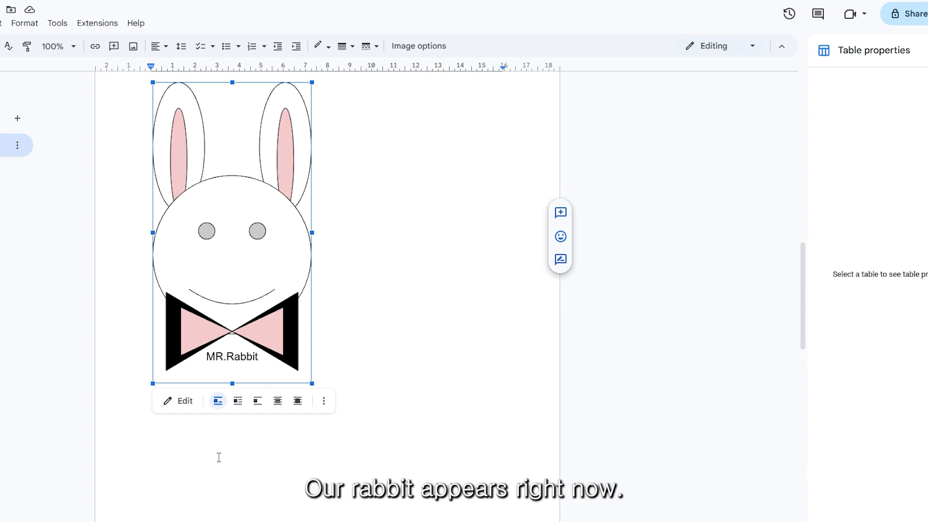
{"action": "scroll", "coordinate": [270, 325], "scroll_direction": "up", "scroll_amount": 4}
{"action": "left_click_drag", "start_coordinate": [312, 256], "coordinate": [277, 314]}
{"action": "scroll", "coordinate": [274, 361], "scroll_direction": "up", "scroll_amount": 8}
{"action": "scroll", "coordinate": [244, 391], "scroll_direction": "down", "scroll_amount": 15}
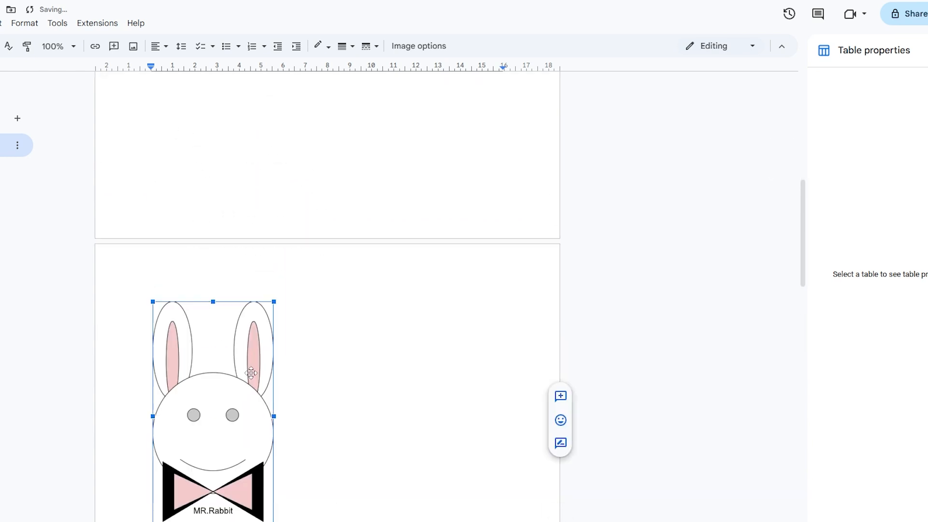
{"action": "scroll", "coordinate": [229, 327], "scroll_direction": "up", "scroll_amount": 10}
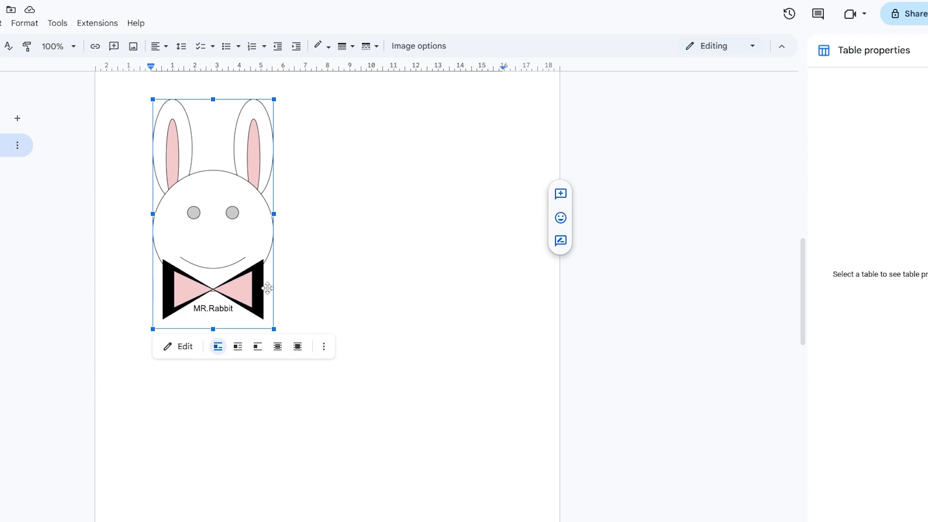
{"action": "left_click", "coordinate": [443, 240]}
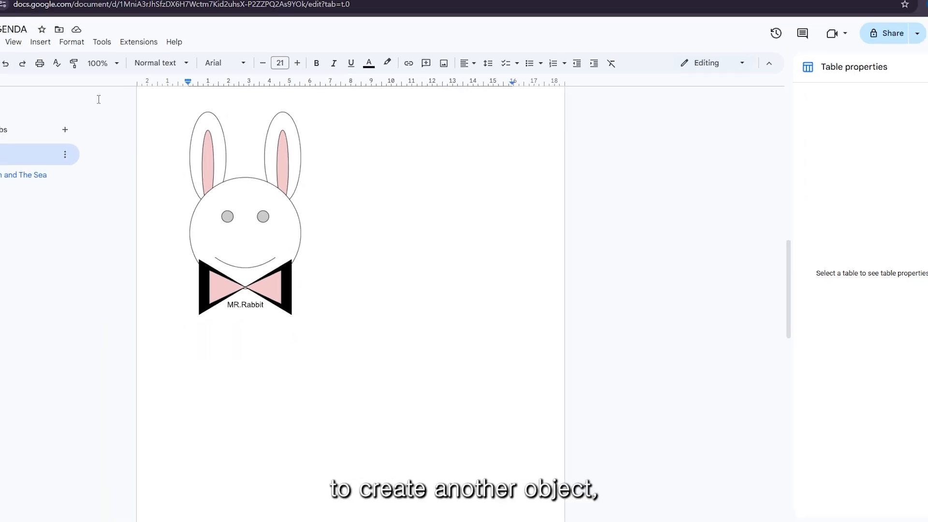
Start a new drawing with a smiley face shape about 8 cm across, placed near the middle of the canvas
{"action": "left_click", "coordinate": [11, 30]}
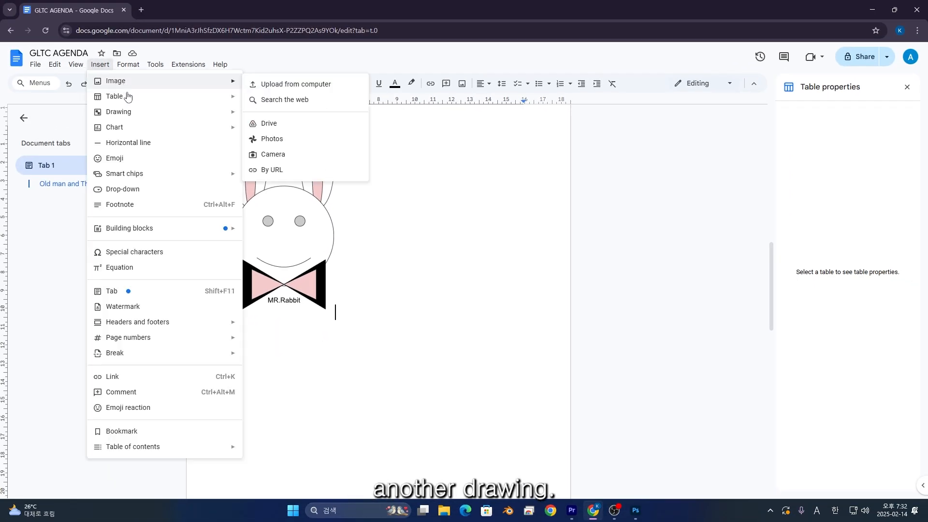
{"action": "mouse_move", "coordinate": [135, 112]}
{"action": "left_click", "coordinate": [301, 116]}
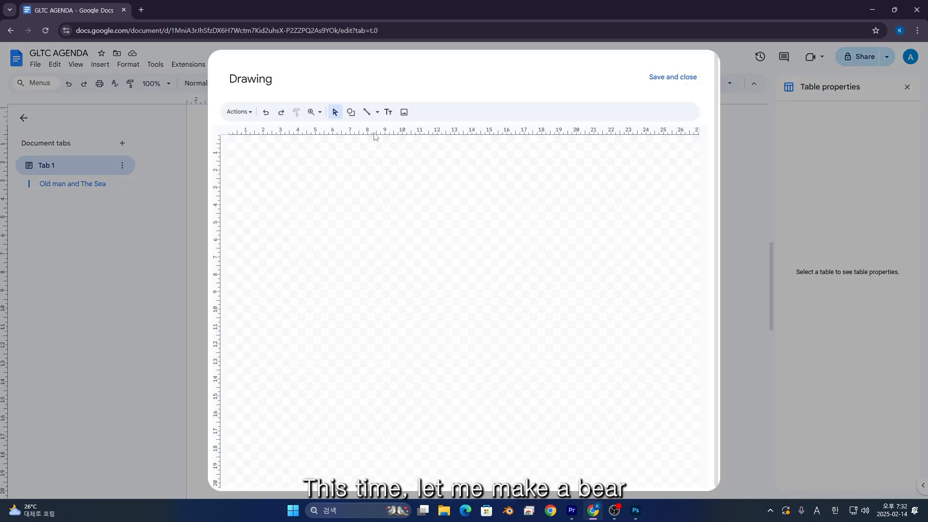
{"action": "left_click", "coordinate": [351, 111]}
{"action": "mouse_move", "coordinate": [373, 129]}
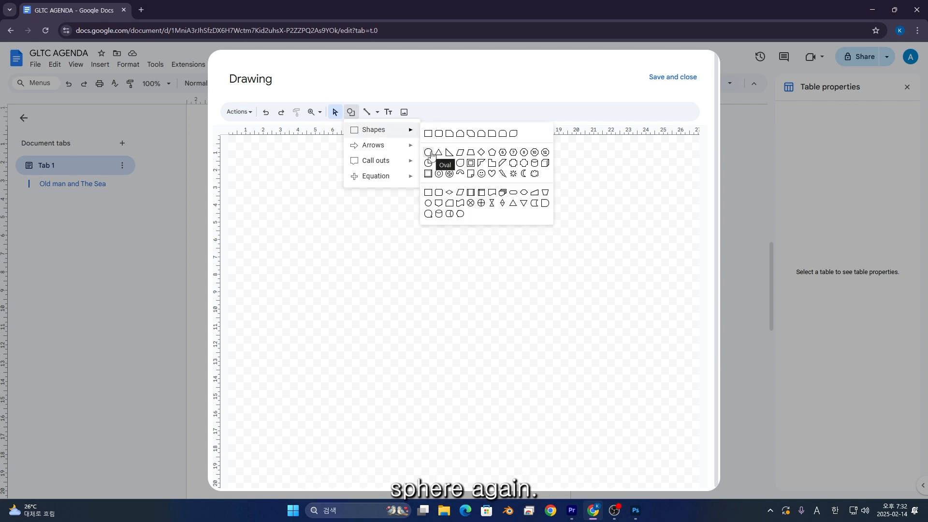
{"action": "left_click", "coordinate": [481, 173]}
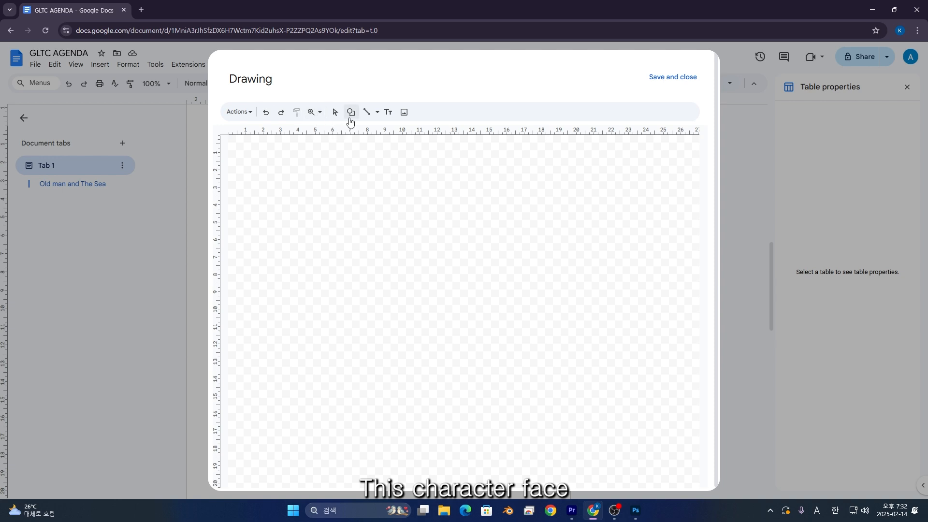
{"action": "left_click_drag", "start_coordinate": [422, 273], "coordinate": [563, 414]}
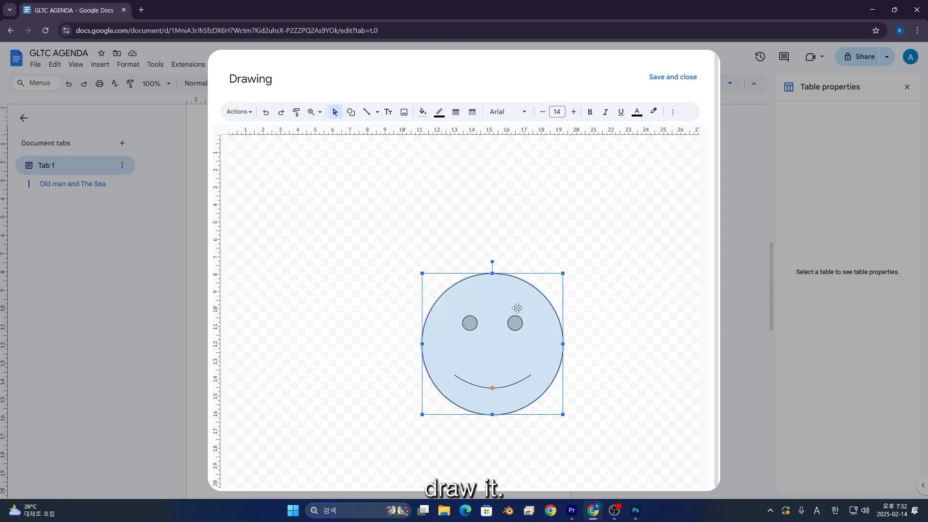
{"action": "mouse_move", "coordinate": [542, 344]}
{"action": "left_mouse_down"}
{"action": "mouse_move", "coordinate": [487, 305]}
{"action": "mouse_move", "coordinate": [542, 330]}
{"action": "mouse_move", "coordinate": [511, 312]}
{"action": "left_mouse_up"}
Try two dark red fill colours on the smiley face
{"action": "left_click", "coordinate": [423, 111]}
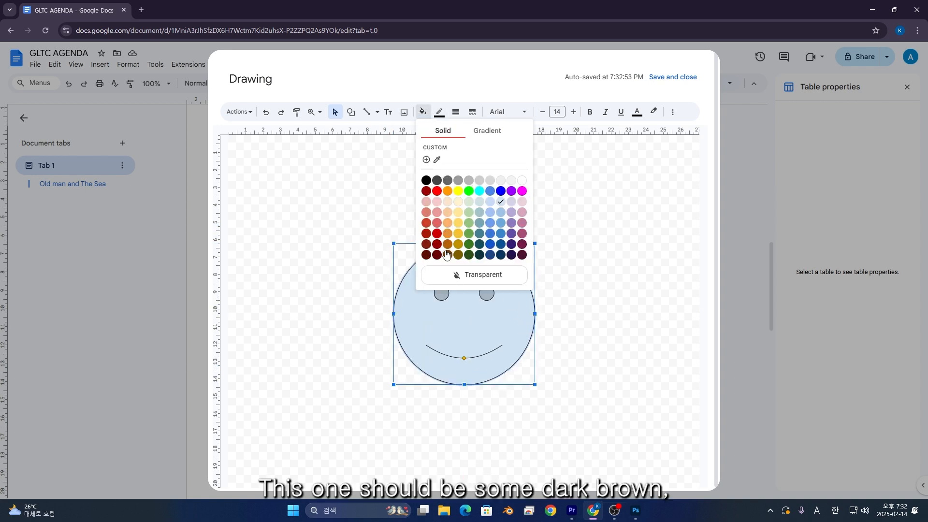
{"action": "left_click", "coordinate": [430, 244]}
{"action": "left_click", "coordinate": [424, 114]}
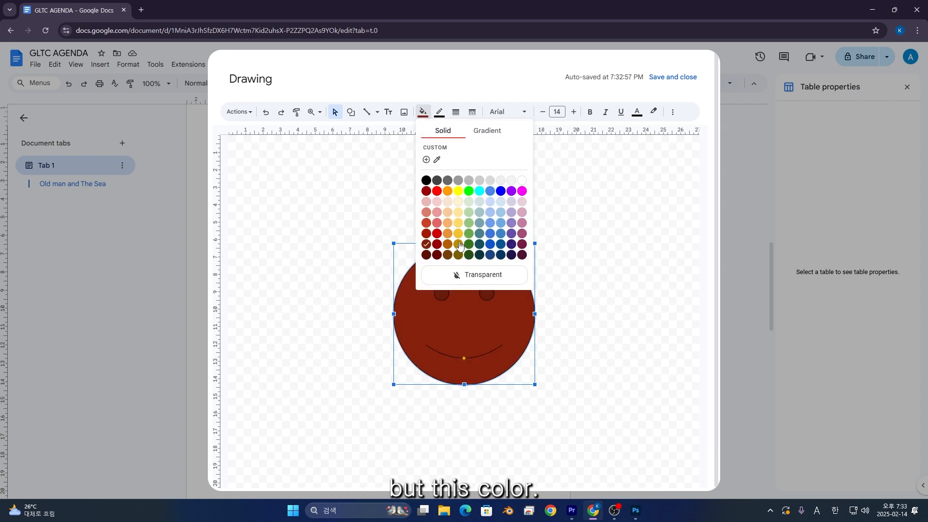
{"action": "left_click", "coordinate": [438, 258]}
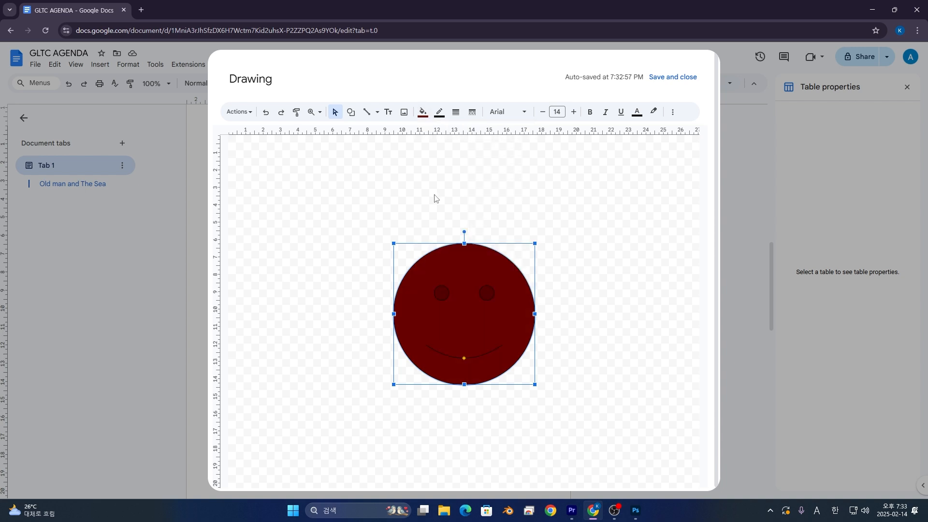
Fill the smiley face with dark brown
{"action": "left_click", "coordinate": [423, 114]}
{"action": "left_click", "coordinate": [451, 246]}
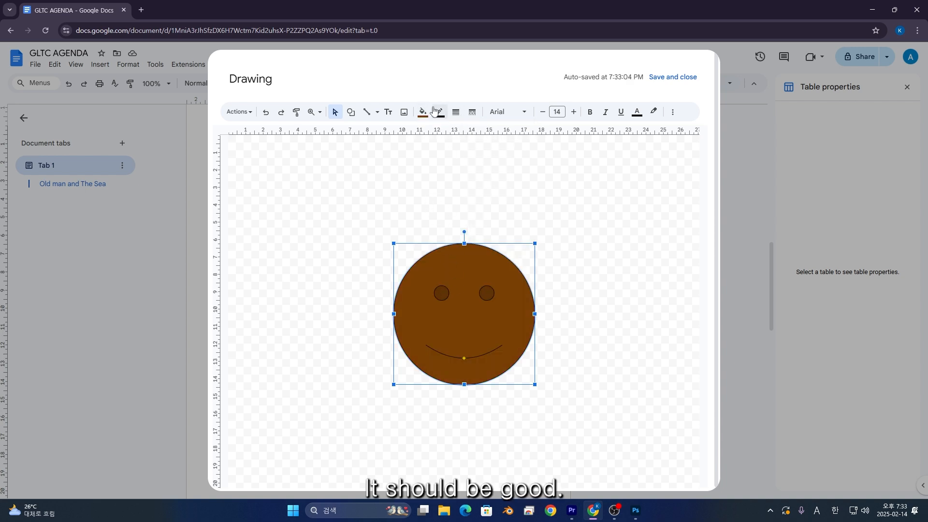
Draw a circle about 2.3 cm across and place it on the upper-left edge of the face as an ear
{"action": "left_click", "coordinate": [351, 112]}
{"action": "mouse_move", "coordinate": [385, 135]}
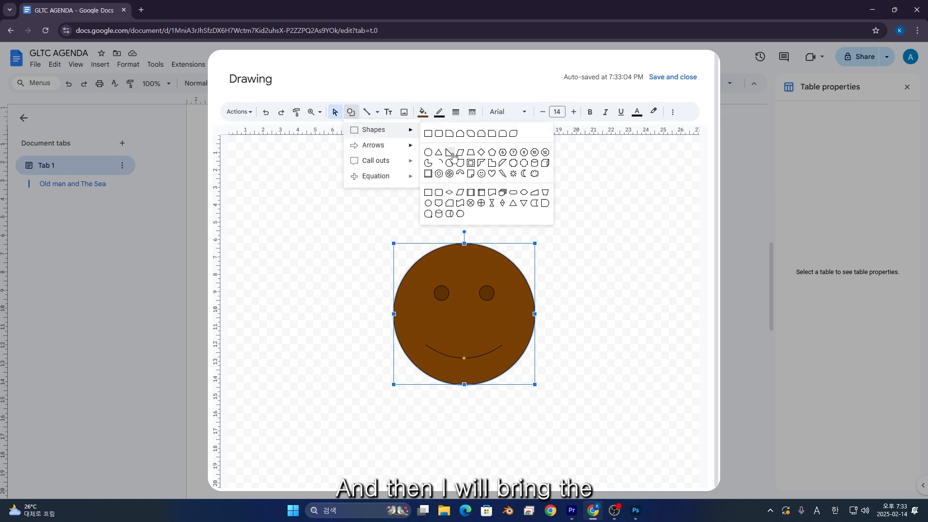
{"action": "left_click", "coordinate": [429, 153]}
{"action": "left_click_drag", "start_coordinate": [395, 197], "coordinate": [420, 215]}
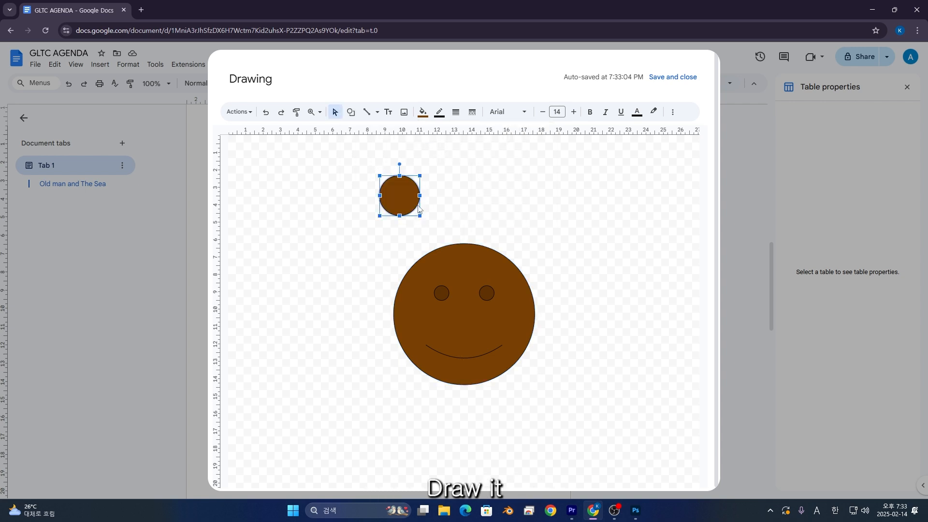
{"action": "left_click_drag", "start_coordinate": [421, 256], "coordinate": [403, 261]}
Duplicate the ear circle onto the upper-right edge of the face, level with the first ear
{"action": "key", "text": "ctrl+c"}
{"action": "key", "text": "ctrl+v"}
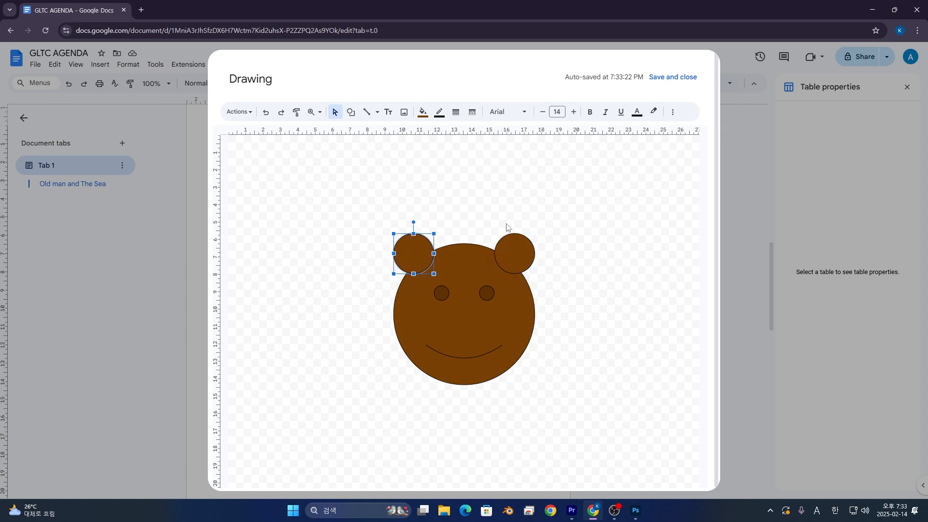
{"action": "left_click", "coordinate": [507, 203]}
Paste another copy of the ear circle, shrink it to about 1.7 cm and centre it inside the left ear
{"action": "left_click", "coordinate": [420, 243]}
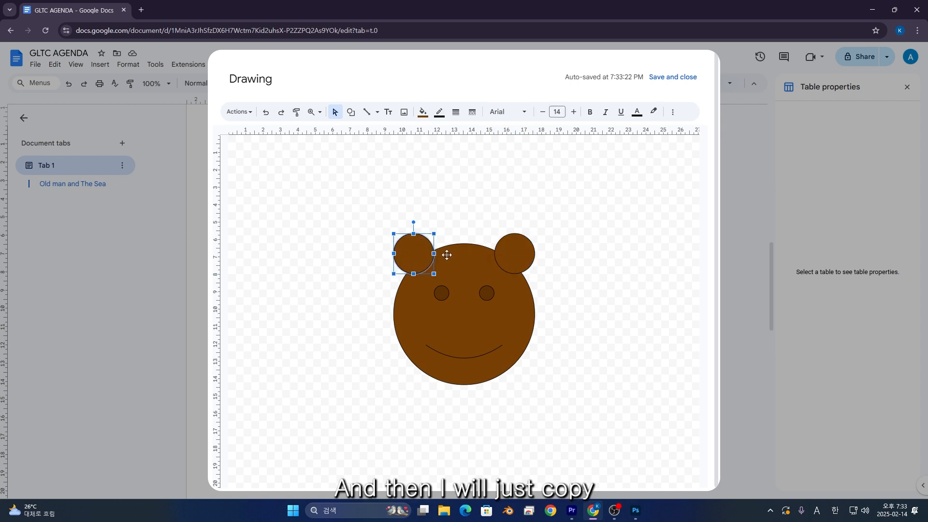
{"action": "key", "text": "ctrl+v"}
{"action": "left_click_drag", "start_coordinate": [419, 255], "coordinate": [422, 244]}
{"action": "key", "text": "ctrl+z"}
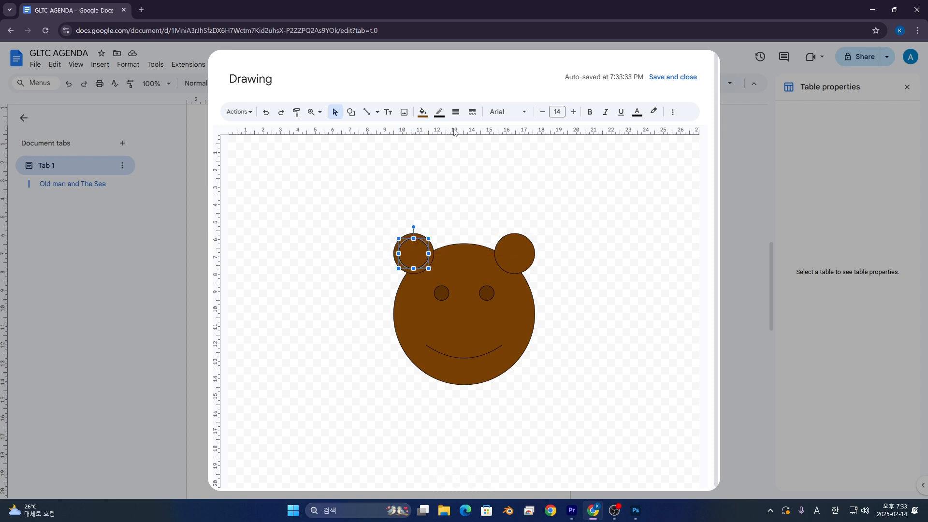
Fill the inner ear circle with light pink and place a copy of it centred in the right ear
{"action": "left_click", "coordinate": [422, 112]}
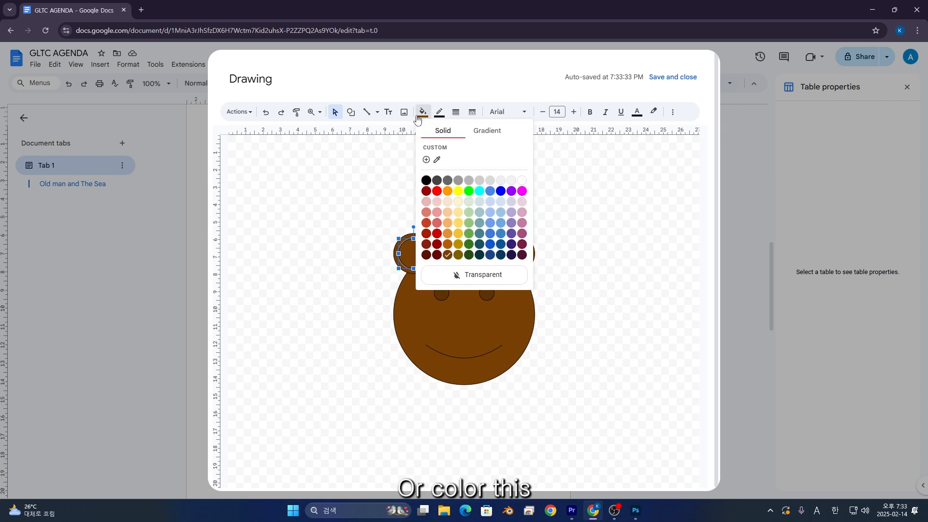
{"action": "left_click", "coordinate": [522, 202]}
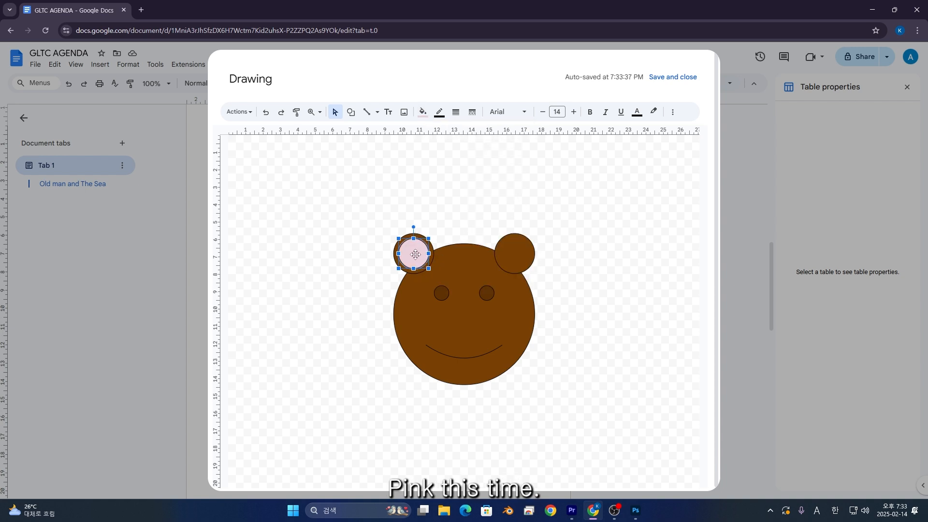
{"action": "left_click_drag", "start_coordinate": [422, 260], "coordinate": [522, 259]}
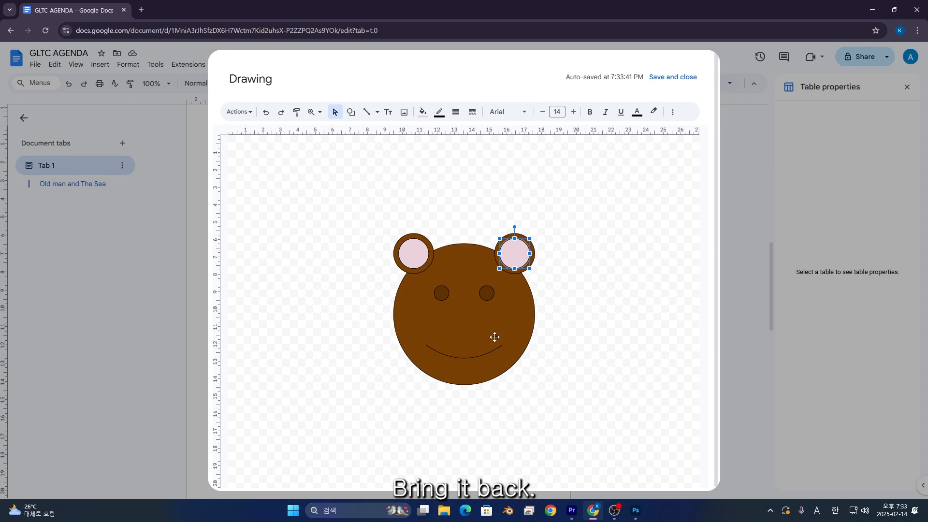
{"action": "left_click", "coordinate": [630, 310]}
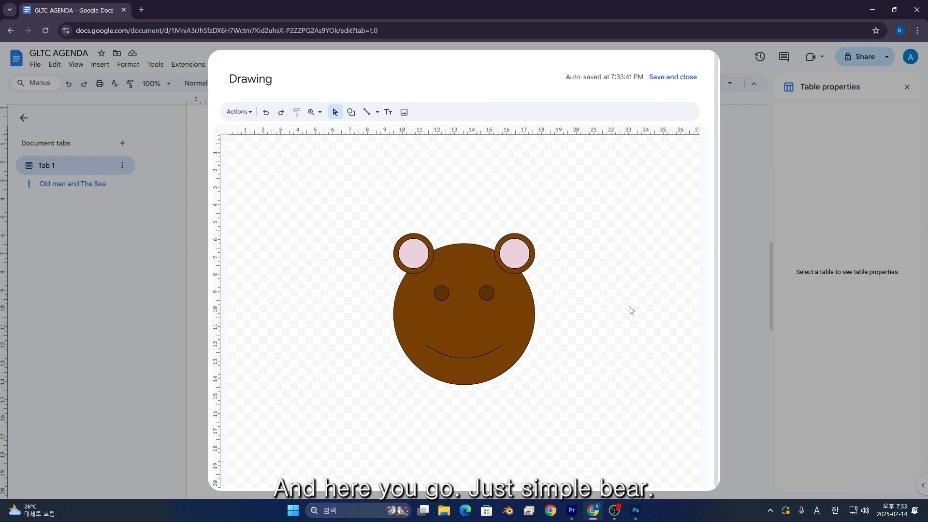
Group the left ear's brown outer circle and pink inner circle into one object
{"action": "left_click", "coordinate": [404, 265]}
{"action": "left_click", "coordinate": [398, 284]}
{"action": "left_click", "coordinate": [412, 267]}
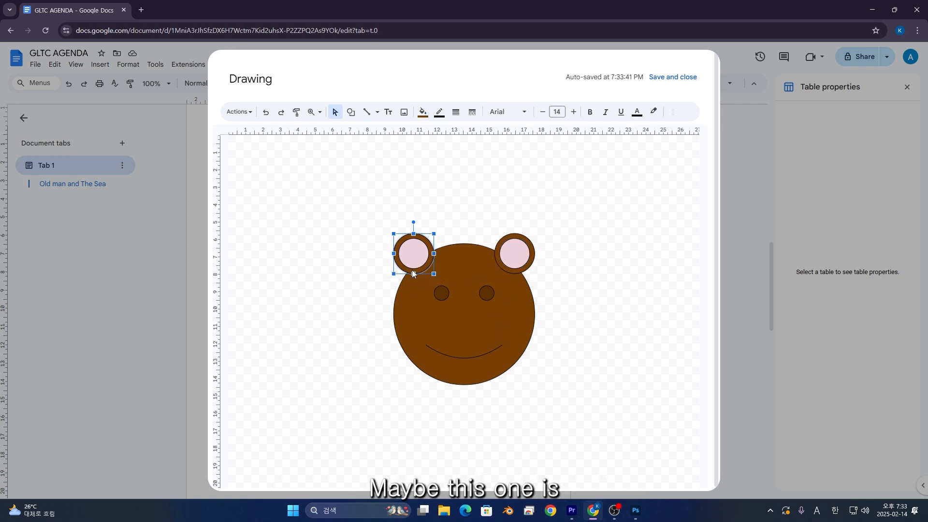
{"action": "left_click", "coordinate": [410, 273]}
{"action": "left_click", "coordinate": [410, 271]}
{"action": "left_click", "coordinate": [411, 262], "text": "shift"}
{"action": "left_click", "coordinate": [375, 277]}
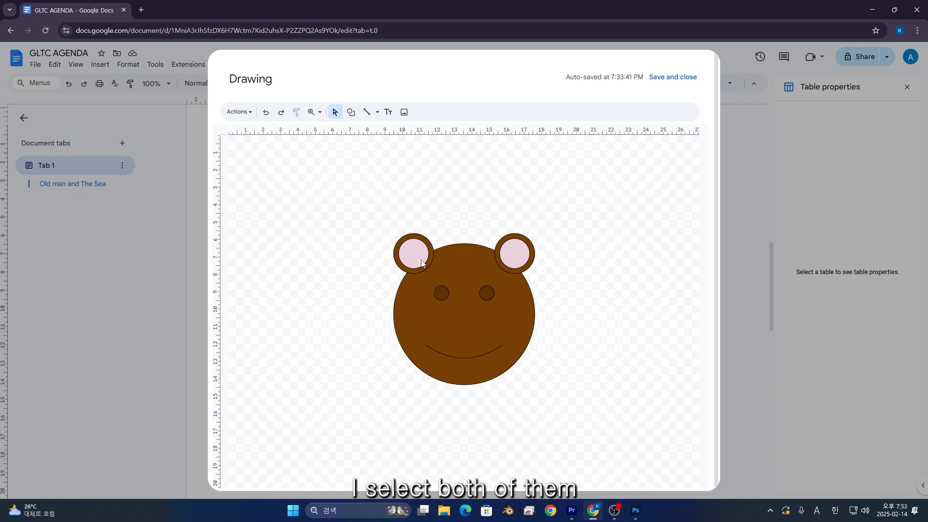
{"action": "left_click", "coordinate": [422, 263]}
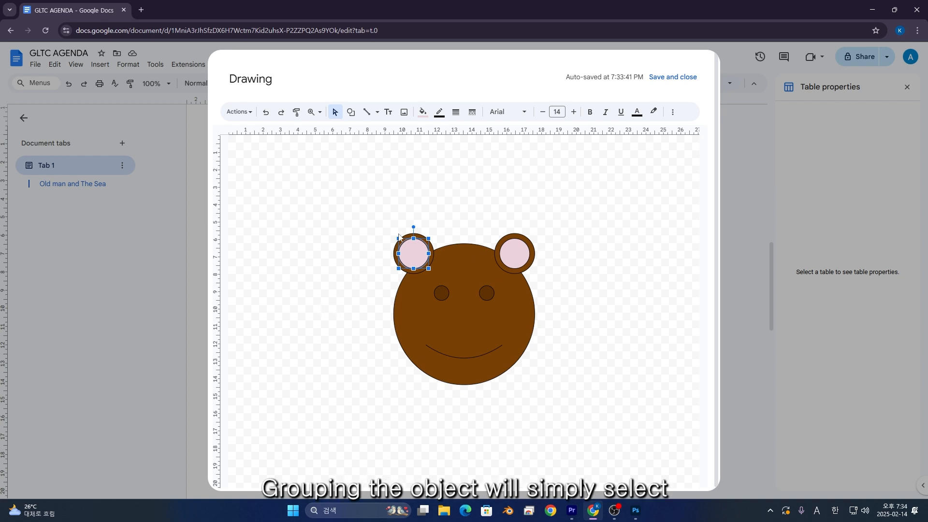
{"action": "left_click", "coordinate": [390, 255]}
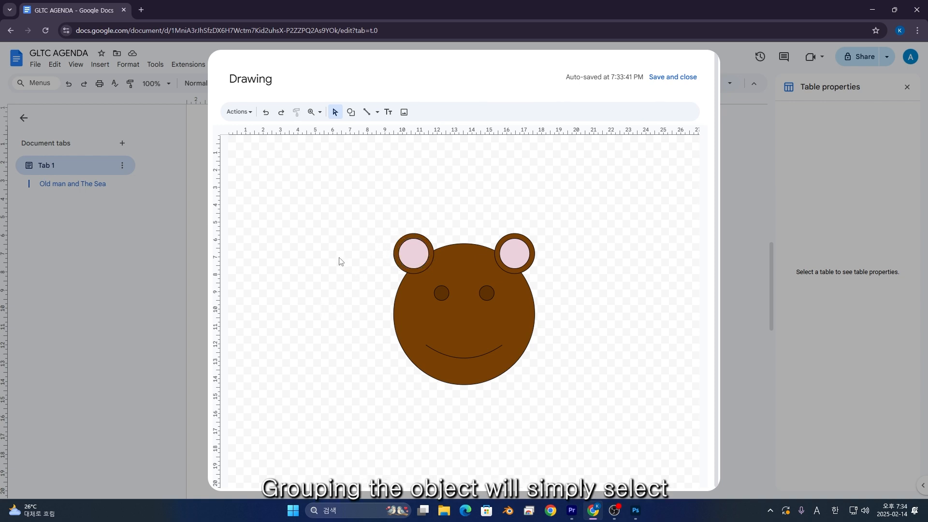
{"action": "left_click", "coordinate": [398, 261]}
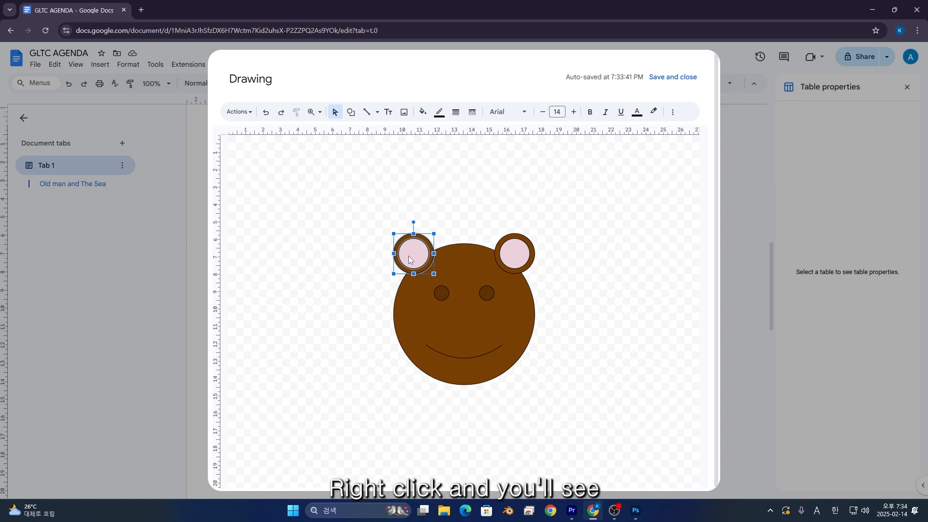
{"action": "right_click", "coordinate": [409, 259]}
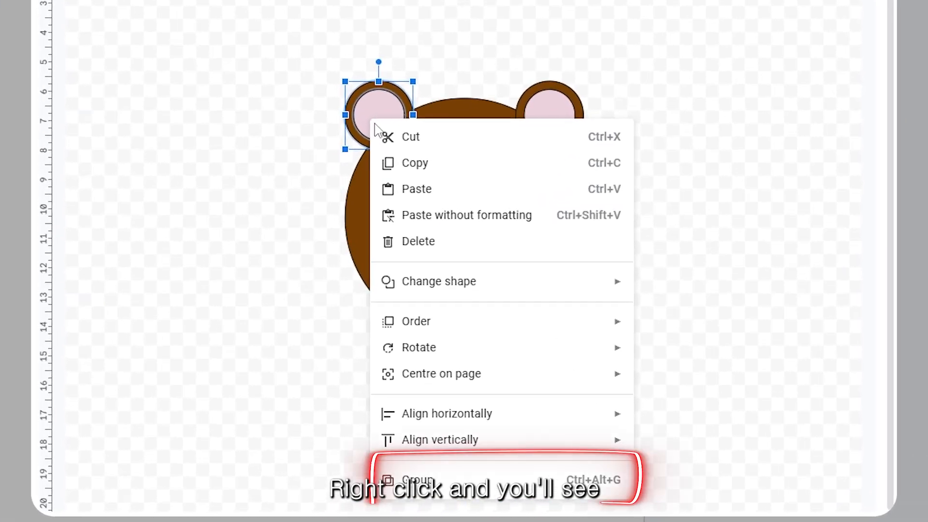
{"action": "left_click", "coordinate": [532, 493]}
{"action": "left_click", "coordinate": [419, 204]}
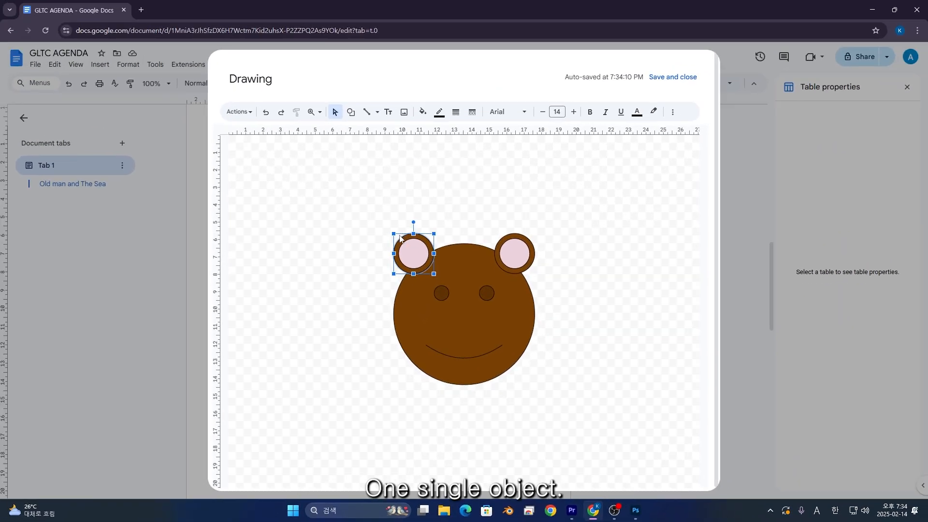
Try enlarging and rotating the grouped left ear, undoing each change
{"action": "left_click_drag", "start_coordinate": [396, 237], "coordinate": [355, 190]}
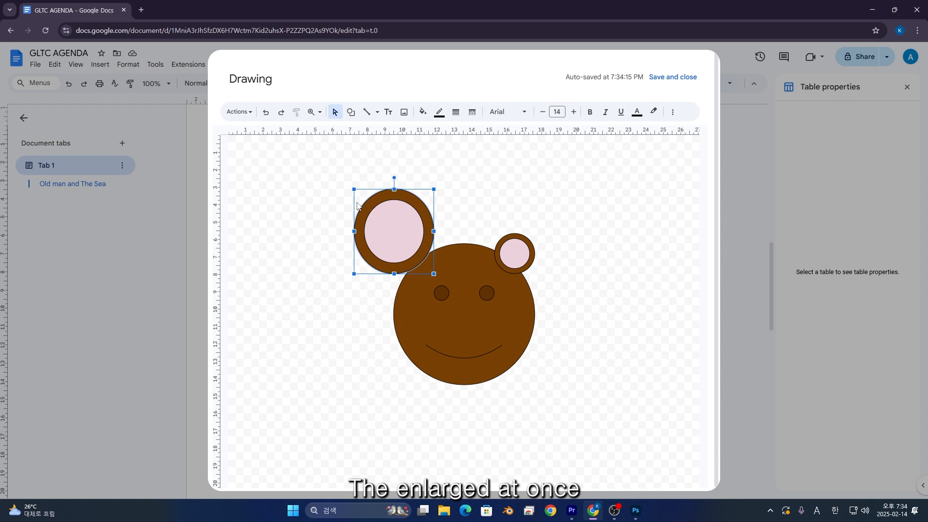
{"action": "key", "text": "ctrl+z"}
{"action": "left_click_drag", "start_coordinate": [412, 221], "coordinate": [567, 288]}
{"action": "key", "text": "ctrl+z"}
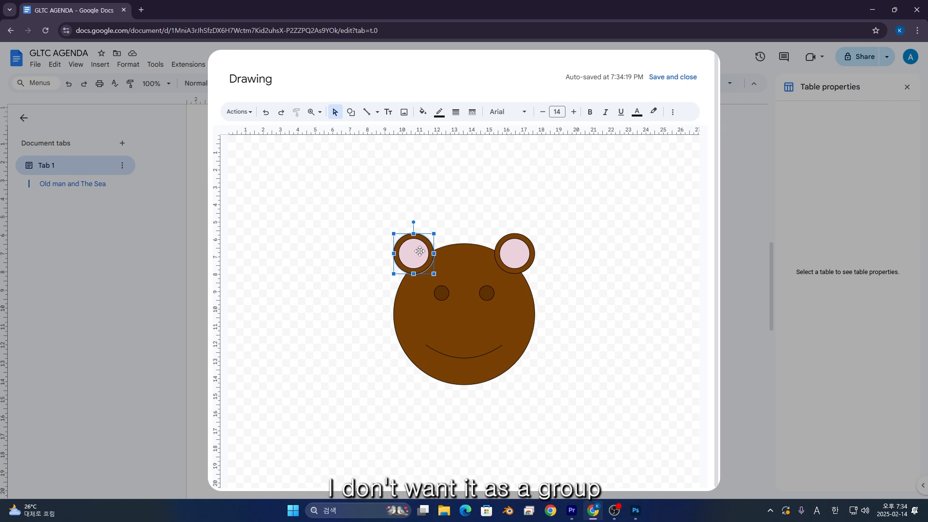
Ungroup the left ear and try moving its pink inner circle away from the face, then undo the move
{"action": "right_click", "coordinate": [413, 252]}
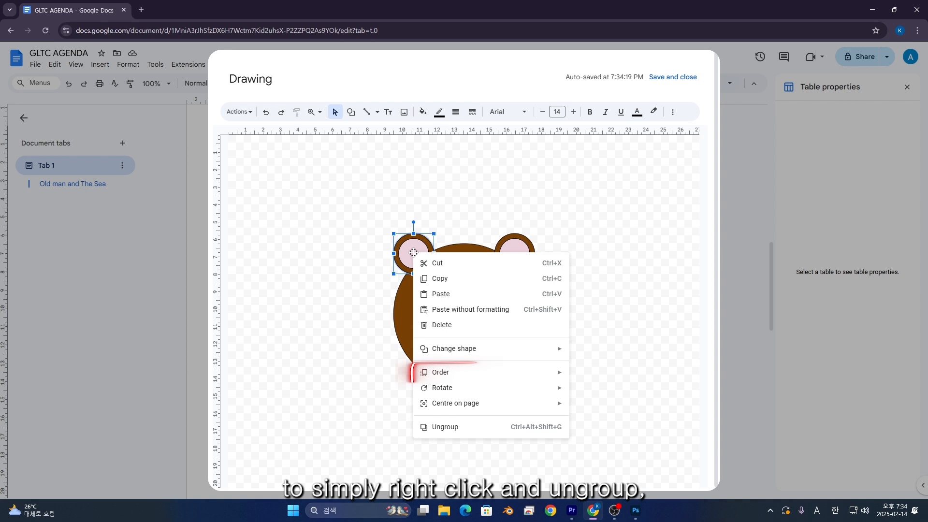
{"action": "left_click", "coordinate": [443, 428]}
{"action": "left_click_drag", "start_coordinate": [422, 251], "coordinate": [316, 285]}
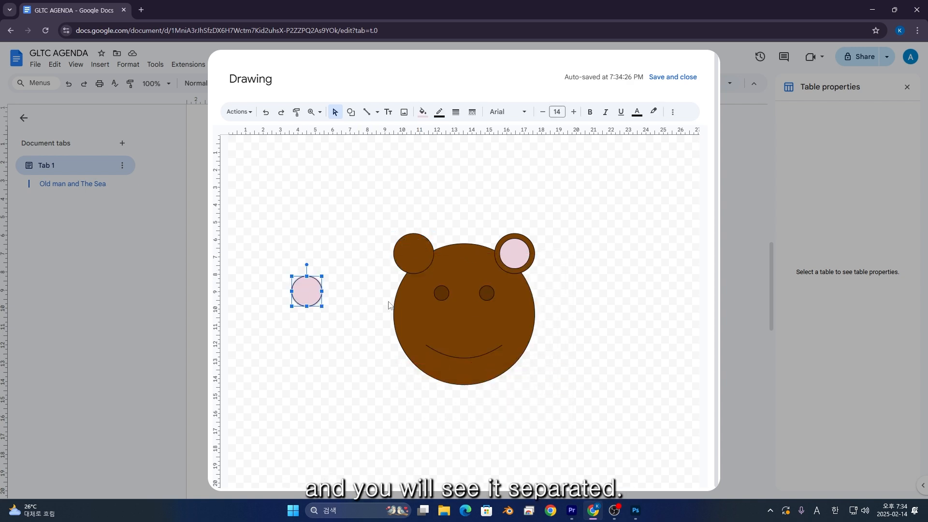
{"action": "key", "text": "ctrl+z"}
Select the left ear's outer and inner circles together and group them again
{"action": "left_click", "coordinate": [373, 260]}
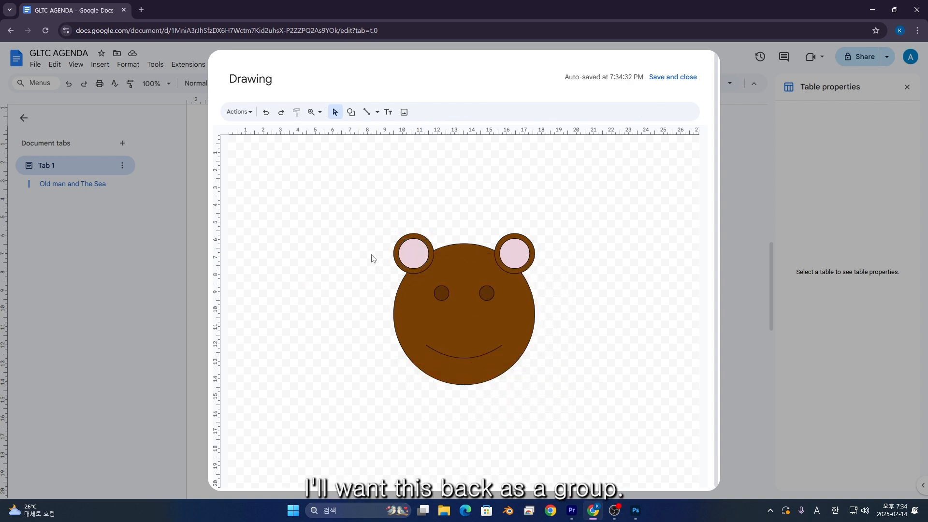
{"action": "left_click_drag", "start_coordinate": [405, 251], "coordinate": [409, 257]}
{"action": "right_click", "coordinate": [405, 247]}
{"action": "left_click", "coordinate": [354, 243]}
{"action": "left_click", "coordinate": [418, 247]}
{"action": "left_click", "coordinate": [396, 257]}
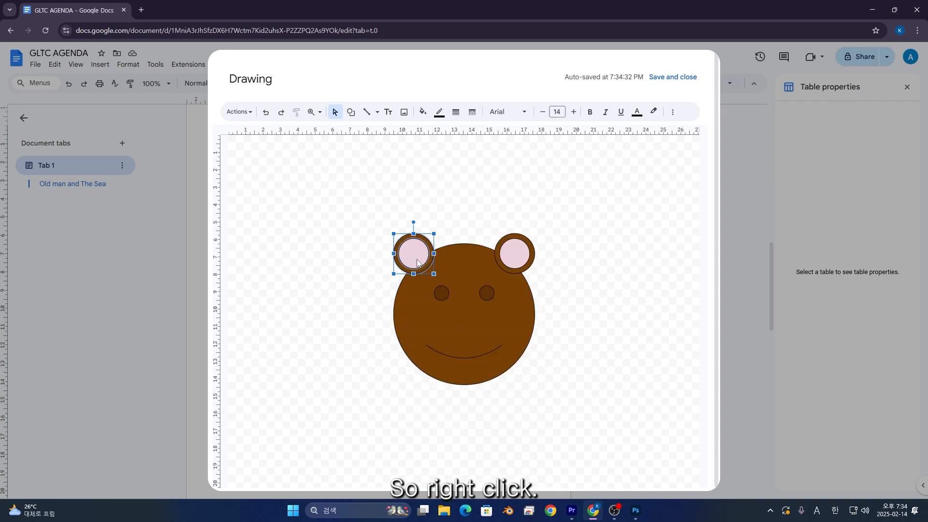
{"action": "right_click", "coordinate": [417, 260]}
{"action": "left_click", "coordinate": [435, 460]}
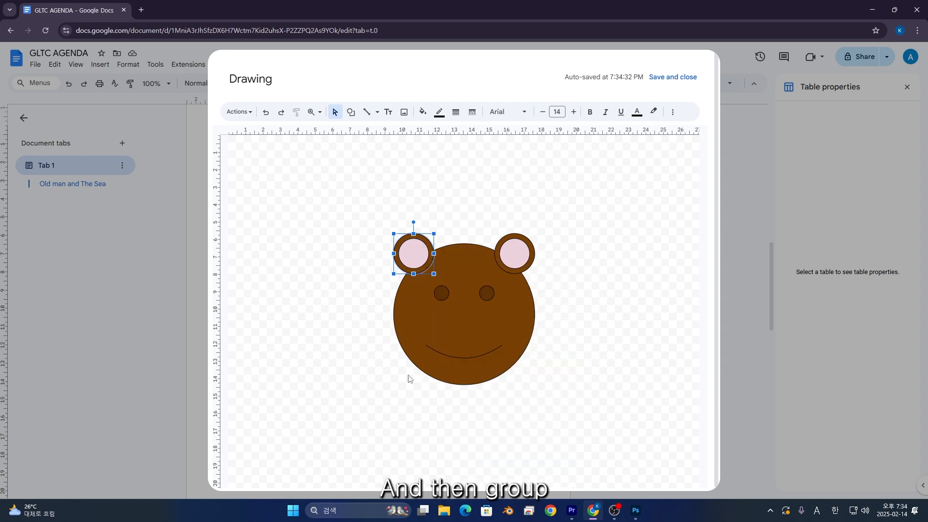
{"action": "left_click", "coordinate": [347, 282]}
Enlarge the grouped left ear to about 3 cm across and reposition it on the face's upper-left edge
{"action": "left_click", "coordinate": [413, 255]}
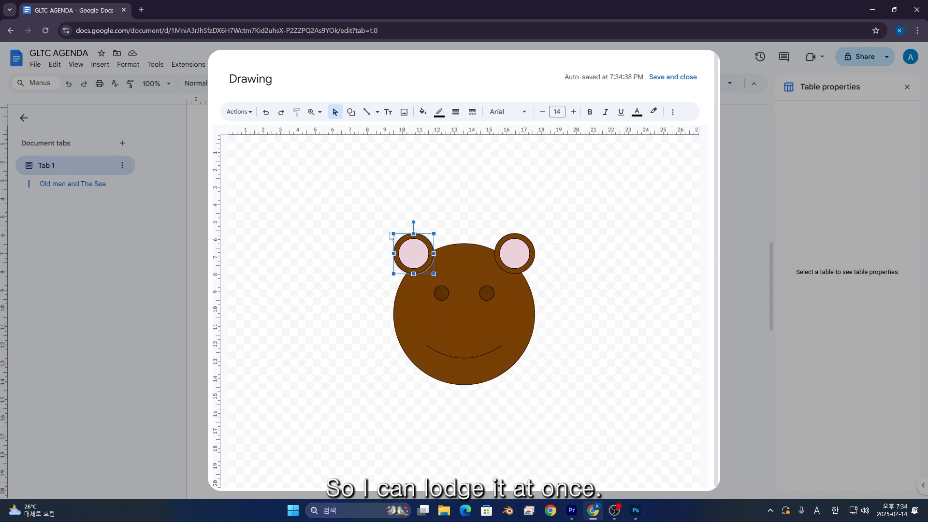
{"action": "left_click_drag", "start_coordinate": [393, 234], "coordinate": [341, 181]}
{"action": "left_click_drag", "start_coordinate": [371, 210], "coordinate": [382, 221]}
{"action": "mouse_move", "coordinate": [411, 246]}
{"action": "left_mouse_down"}
{"action": "mouse_move", "coordinate": [424, 258]}
{"action": "mouse_move", "coordinate": [403, 247]}
{"action": "mouse_move", "coordinate": [417, 248]}
{"action": "left_mouse_up"}
Group the right ear's two circles and enlarge the group to about 3 cm across to match the left ear
{"action": "left_click", "coordinate": [510, 259]}
{"action": "left_click", "coordinate": [521, 273], "text": "shift"}
{"action": "right_click", "coordinate": [522, 259]}
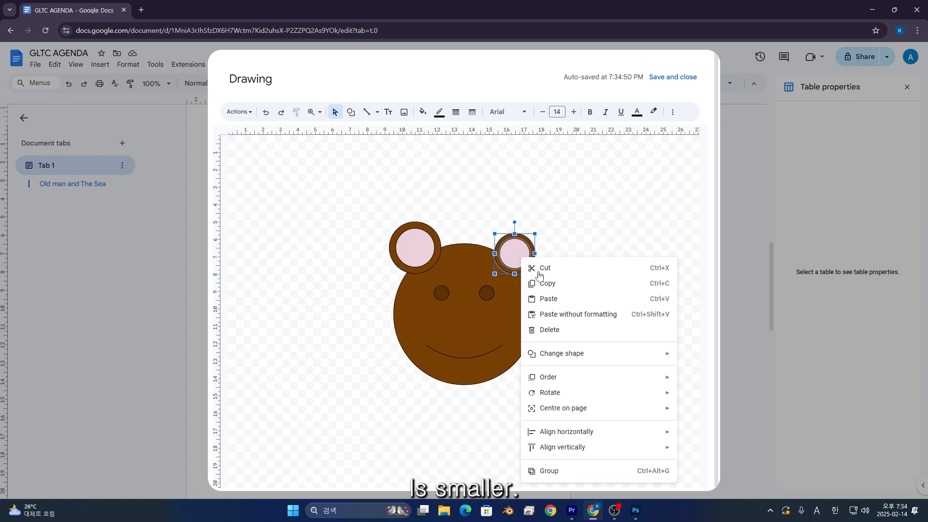
{"action": "left_click", "coordinate": [567, 472]}
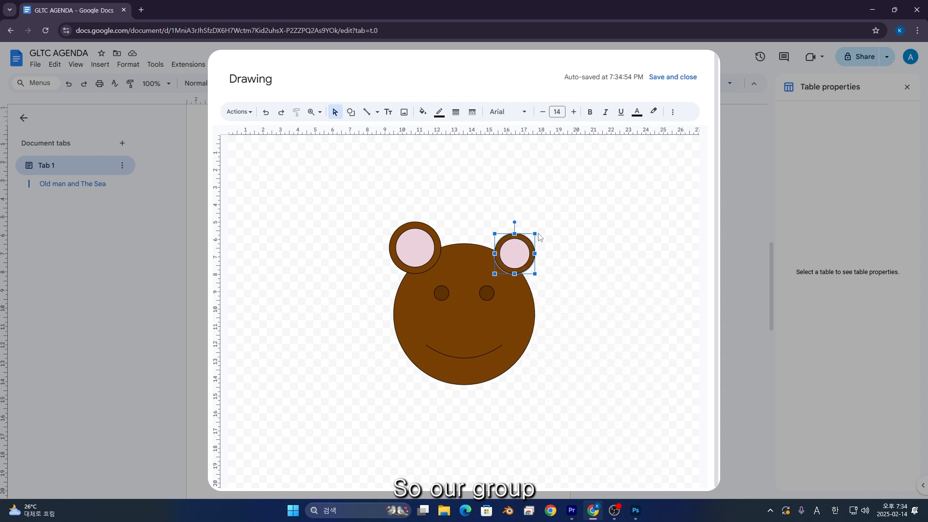
{"action": "mouse_move", "coordinate": [539, 231]}
{"action": "left_mouse_down"}
{"action": "mouse_move", "coordinate": [561, 203]}
{"action": "mouse_move", "coordinate": [535, 240]}
{"action": "left_mouse_up"}
{"action": "left_click", "coordinate": [585, 242]}
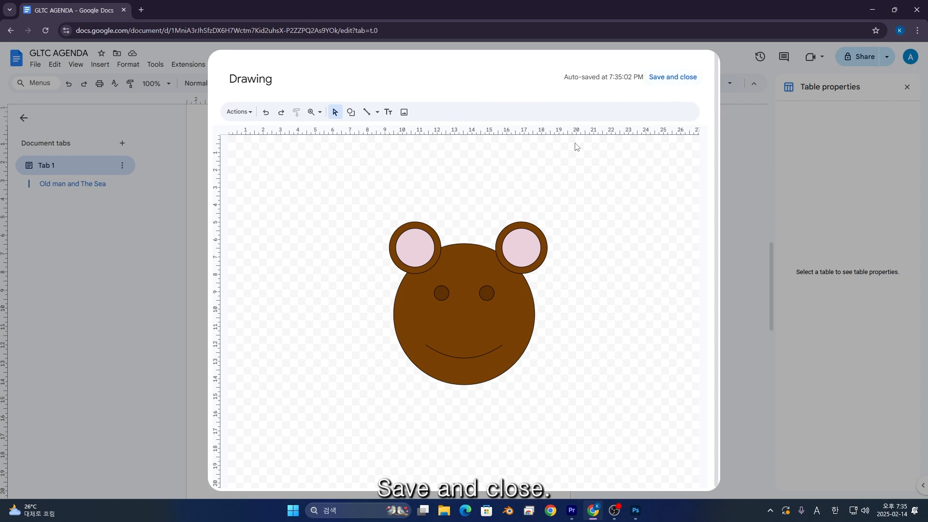
Save the bear drawing into the document and shrink it to about 7.5 cm wide beside the rabbit
{"action": "left_click", "coordinate": [684, 80]}
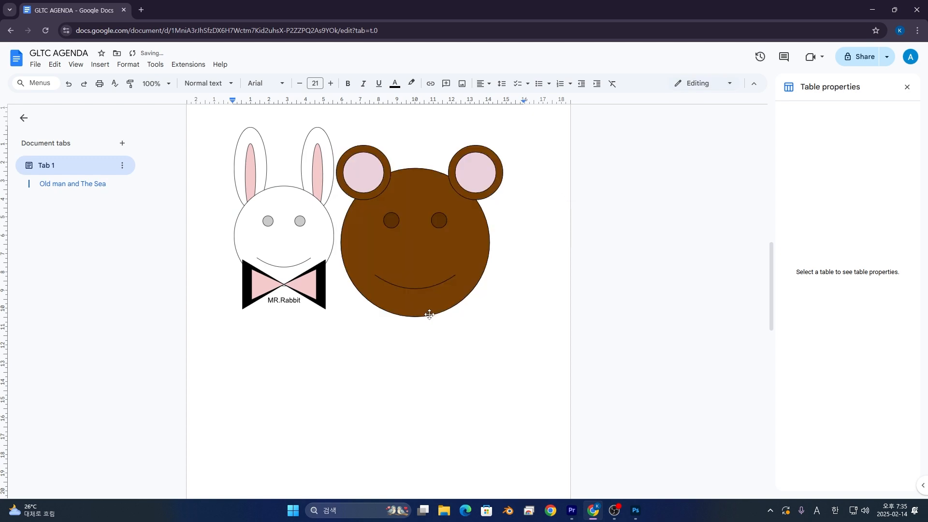
{"action": "left_click", "coordinate": [430, 303]}
{"action": "left_click_drag", "start_coordinate": [505, 318], "coordinate": [472, 271]}
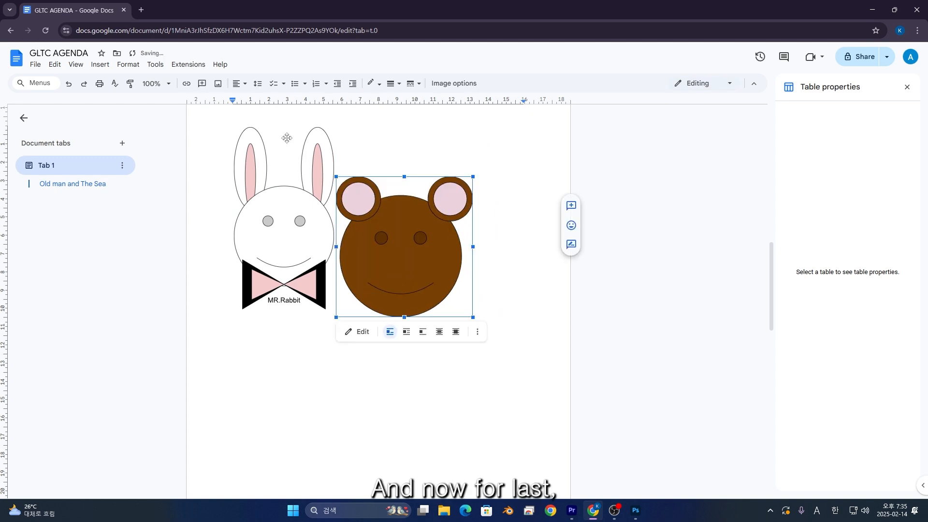
Start a new drawing and draw an oval speech bubble about 14.7 cm wide and 11.3 cm high, moving it nearer the canvas centre
{"action": "left_click", "coordinate": [100, 66]}
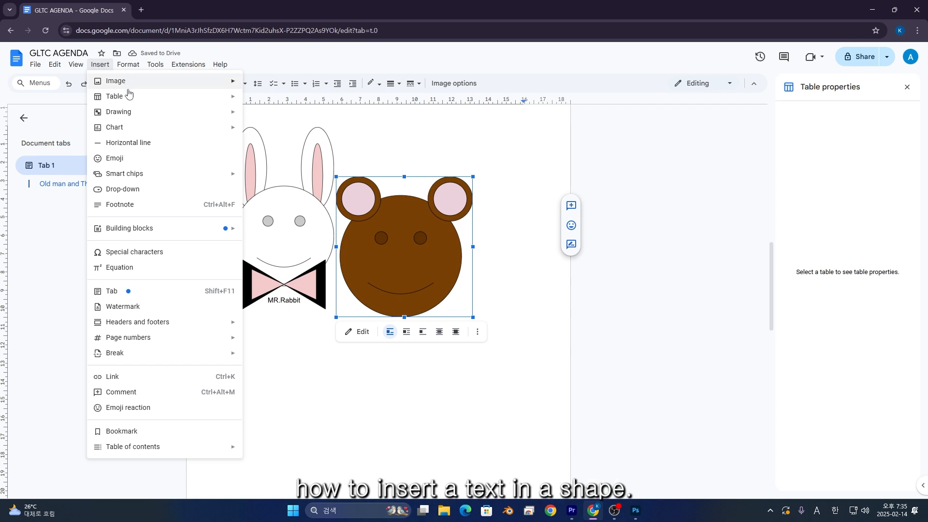
{"action": "mouse_move", "coordinate": [129, 95]}
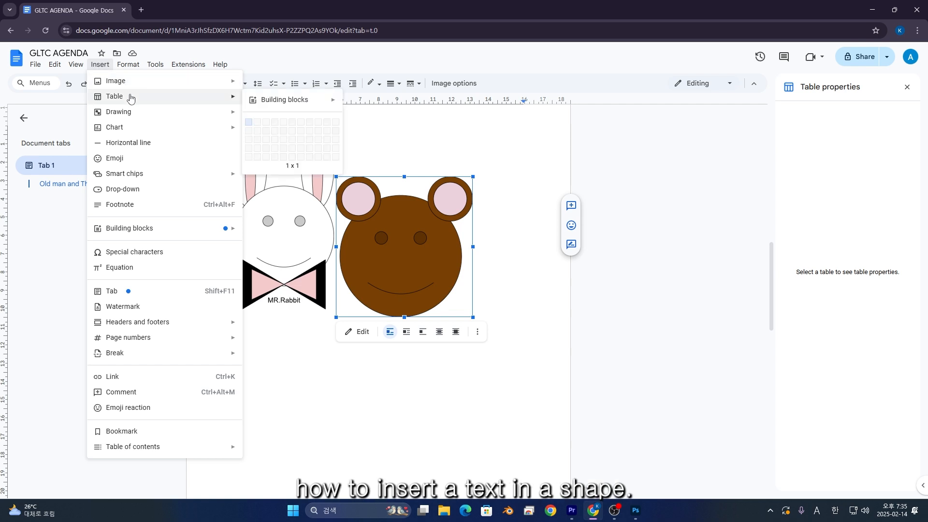
{"action": "mouse_move", "coordinate": [140, 120]}
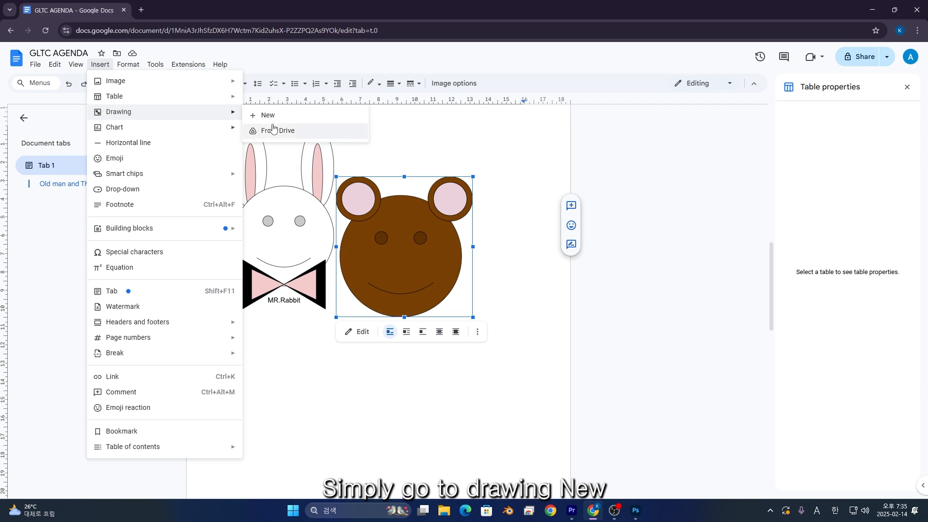
{"action": "left_click", "coordinate": [273, 122]}
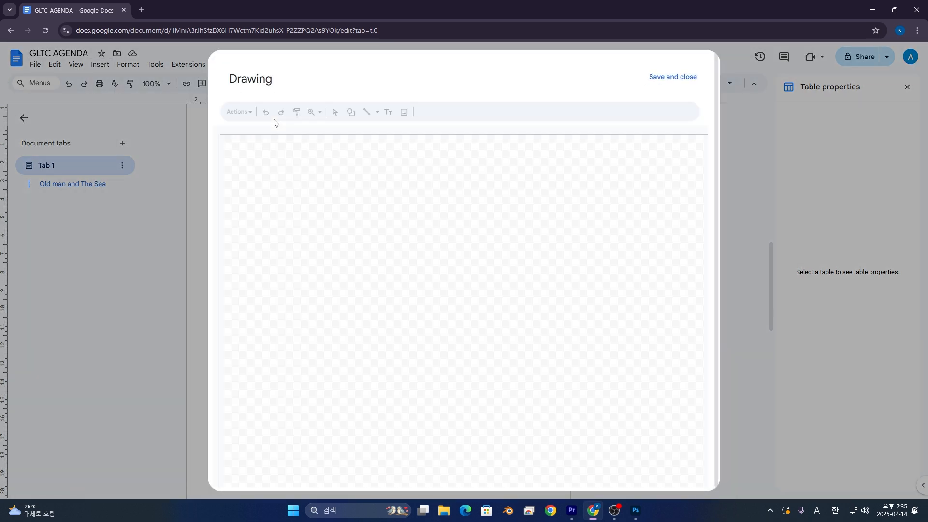
{"action": "left_click", "coordinate": [351, 112]}
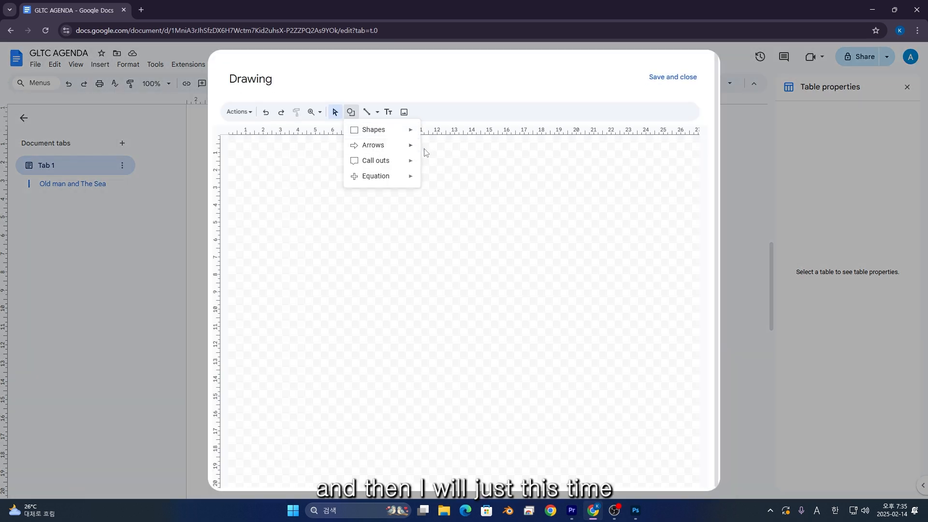
{"action": "mouse_move", "coordinate": [412, 168]}
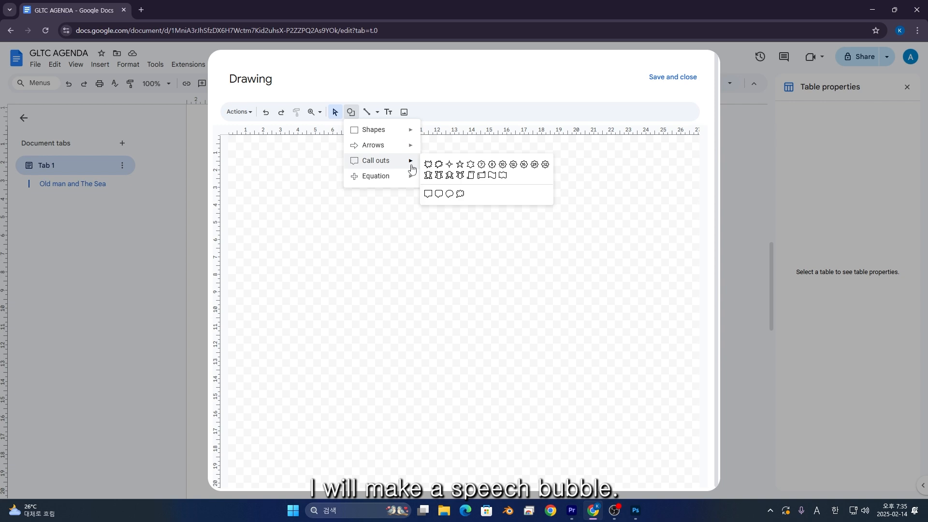
{"action": "left_click", "coordinate": [449, 194]}
{"action": "left_click_drag", "start_coordinate": [321, 192], "coordinate": [577, 389]}
{"action": "left_click_drag", "start_coordinate": [424, 259], "coordinate": [471, 265]}
Write "Hello everyone welcome to the lesson" directly inside the speech bubble shape
{"action": "left_click", "coordinate": [389, 113]}
{"action": "left_click", "coordinate": [429, 284]}
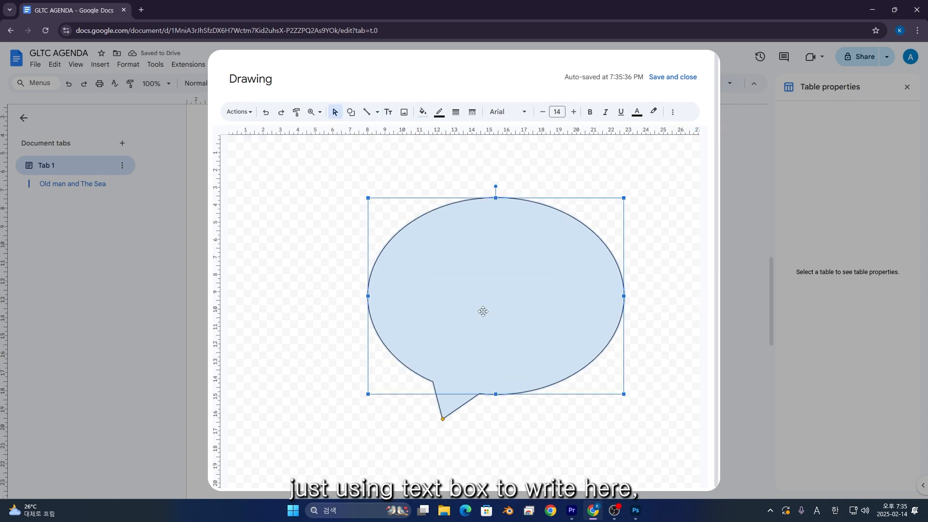
{"action": "left_click", "coordinate": [483, 311]}
{"action": "left_click", "coordinate": [336, 113]}
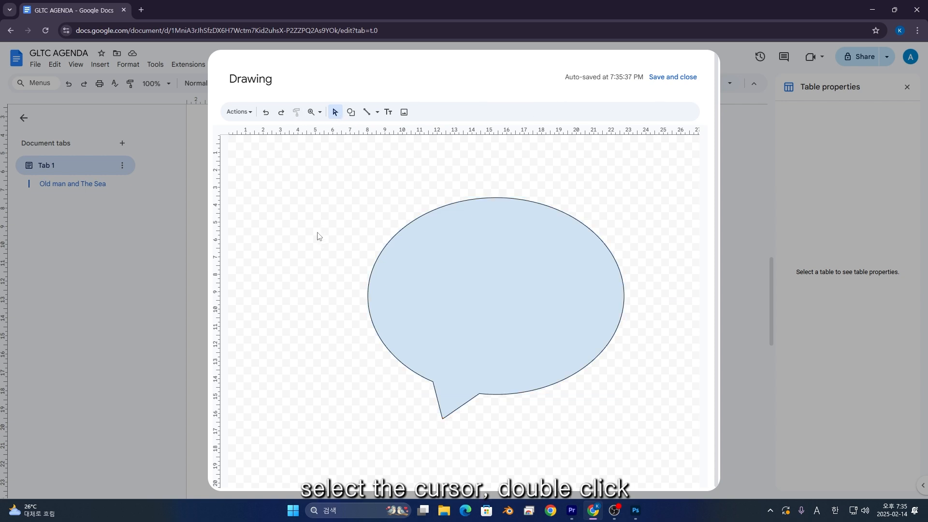
{"action": "double_click", "coordinate": [527, 299]}
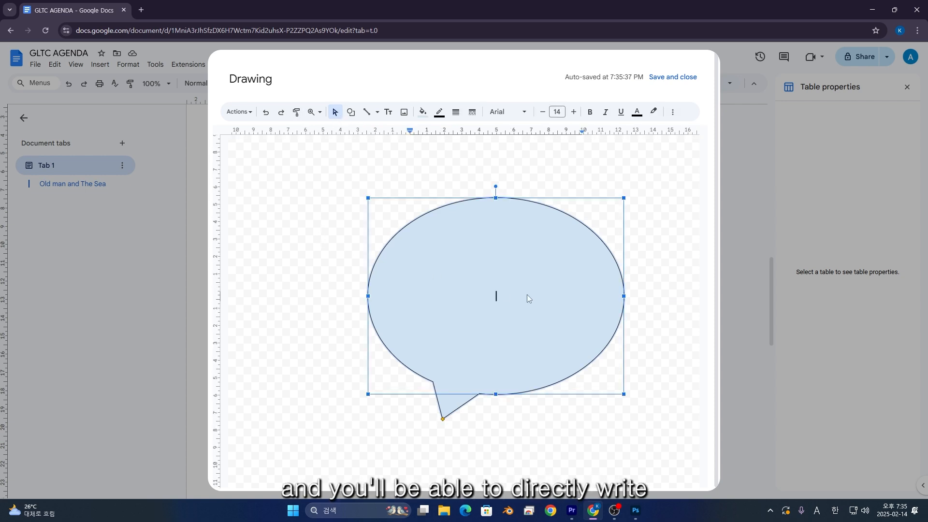
{"action": "type", "text": "Hello eve"}
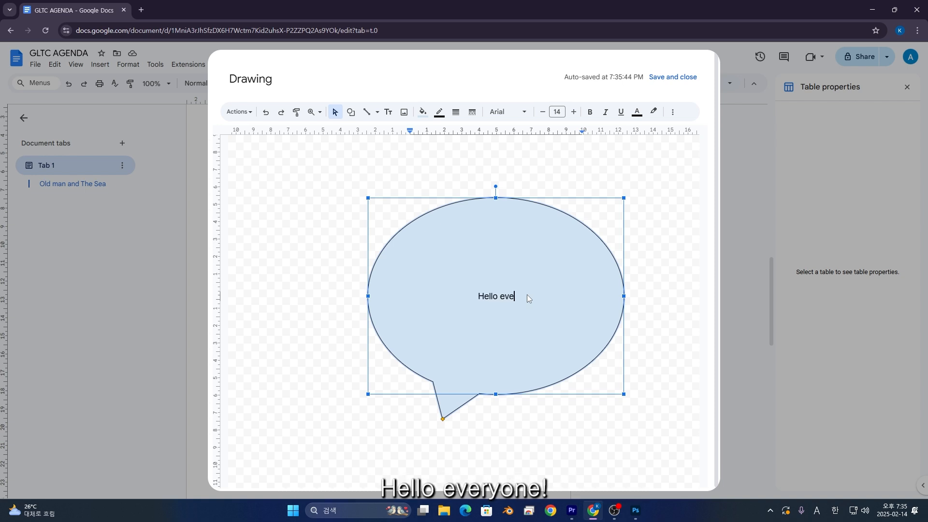
{"action": "type", "text": "ryone welcome to "}
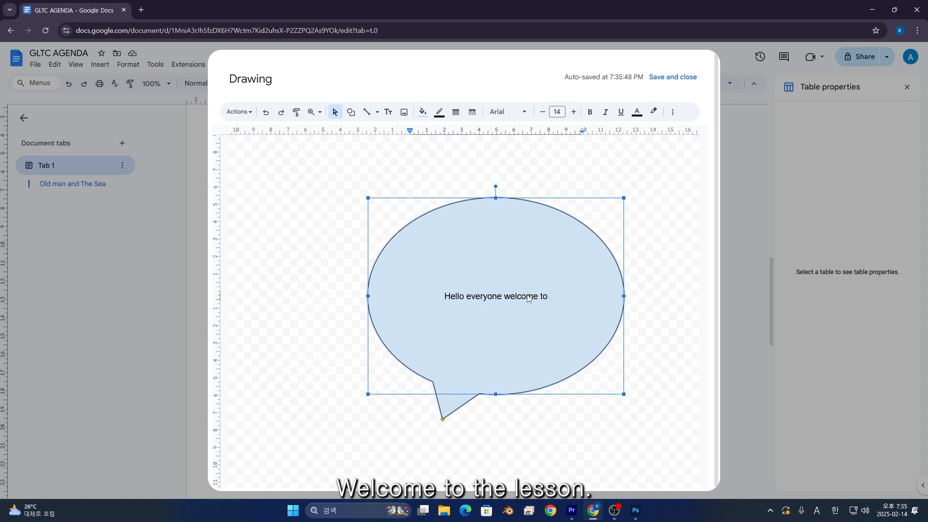
{"action": "type", "text": "the lesson"}
Make all the speech bubble text bold and set its font size to 31
{"action": "key", "text": "ctrl+a"}
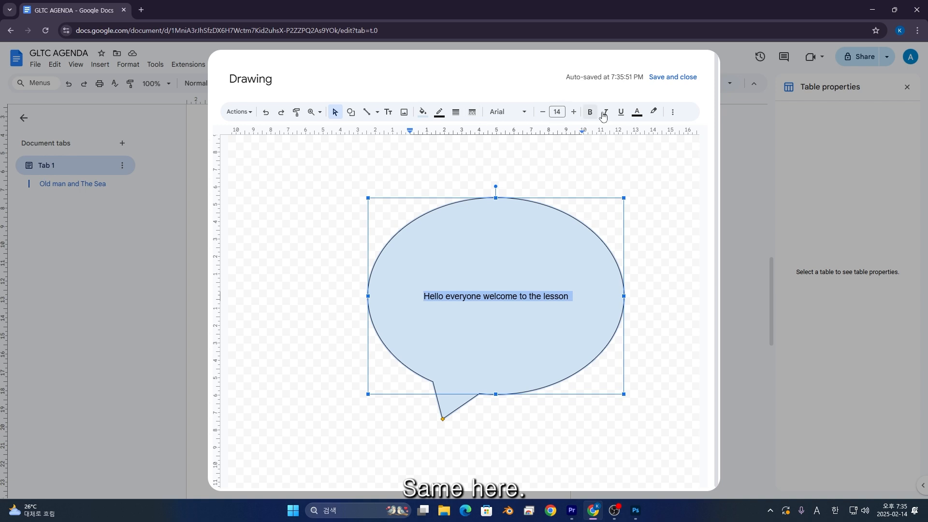
{"action": "left_click", "coordinate": [574, 112]}
{"action": "left_click", "coordinate": [574, 113]}
{"action": "left_click", "coordinate": [574, 112]}
{"action": "left_click", "coordinate": [574, 112]}
{"action": "left_click", "coordinate": [574, 112]}
{"action": "left_click", "coordinate": [574, 113]}
{"action": "left_click", "coordinate": [573, 112]}
{"action": "left_click", "coordinate": [574, 112]}
{"action": "left_click", "coordinate": [574, 112]}
{"action": "left_click", "coordinate": [574, 112]}
{"action": "left_click", "coordinate": [574, 112]}
{"action": "left_click", "coordinate": [590, 112]}
{"action": "left_click", "coordinate": [574, 112]}
{"action": "left_click", "coordinate": [574, 112]}
{"action": "left_click", "coordinate": [574, 112]}
{"action": "left_click", "coordinate": [573, 113]}
{"action": "left_click", "coordinate": [573, 112]}
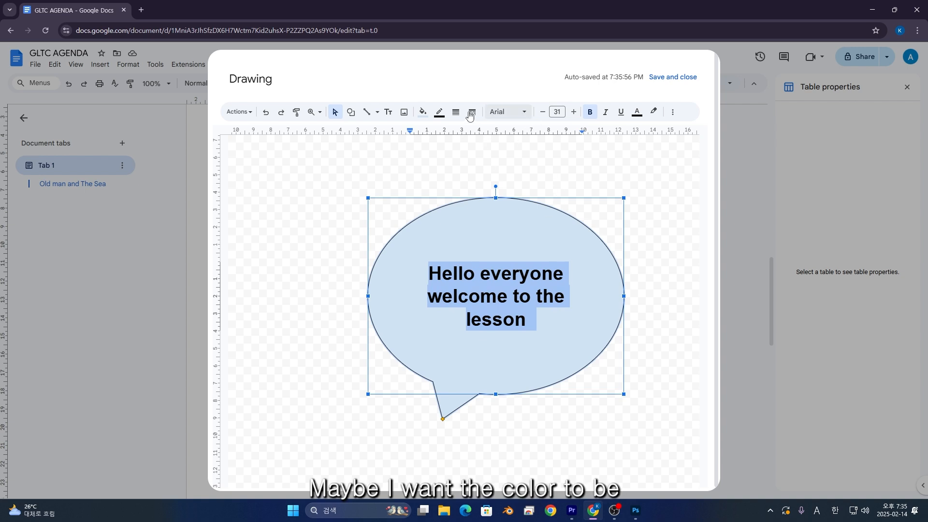
Fill the speech bubble with solid white
{"action": "left_click", "coordinate": [423, 112]}
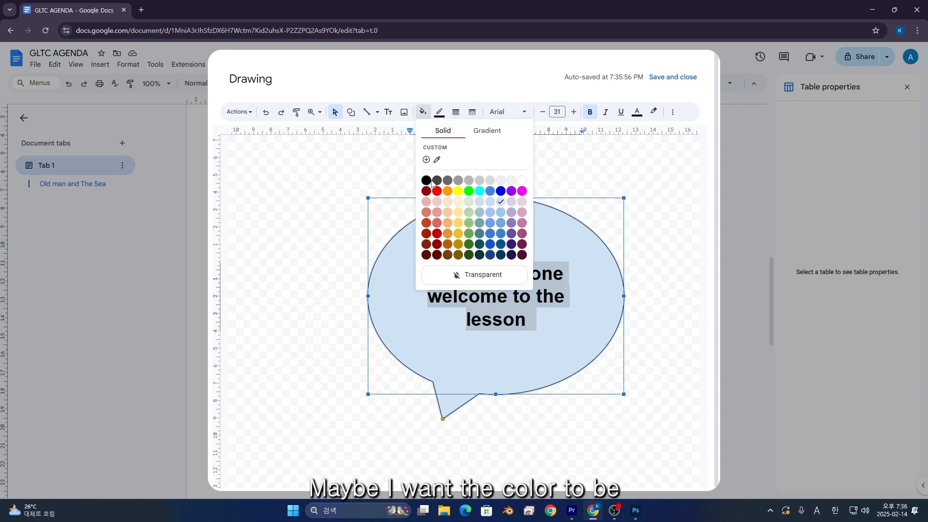
{"action": "left_click", "coordinate": [522, 180]}
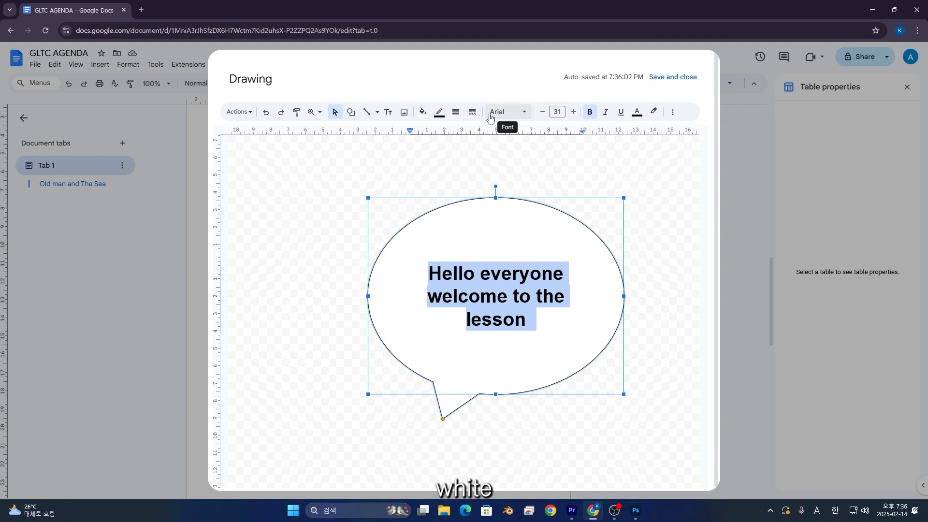
Set the speech bubble's border weight to 16px, and save and close the drawing
{"action": "left_click", "coordinate": [456, 112]}
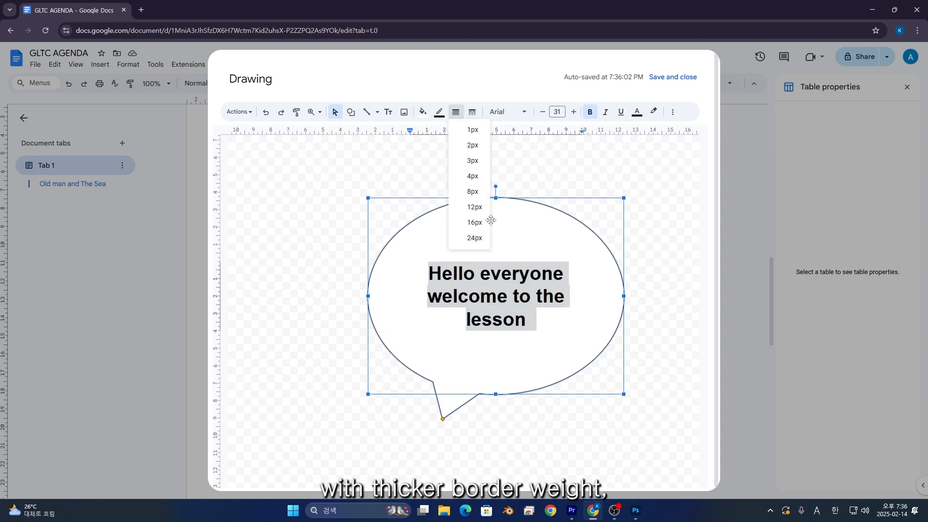
{"action": "left_click", "coordinate": [474, 223]}
{"action": "left_click", "coordinate": [677, 149]}
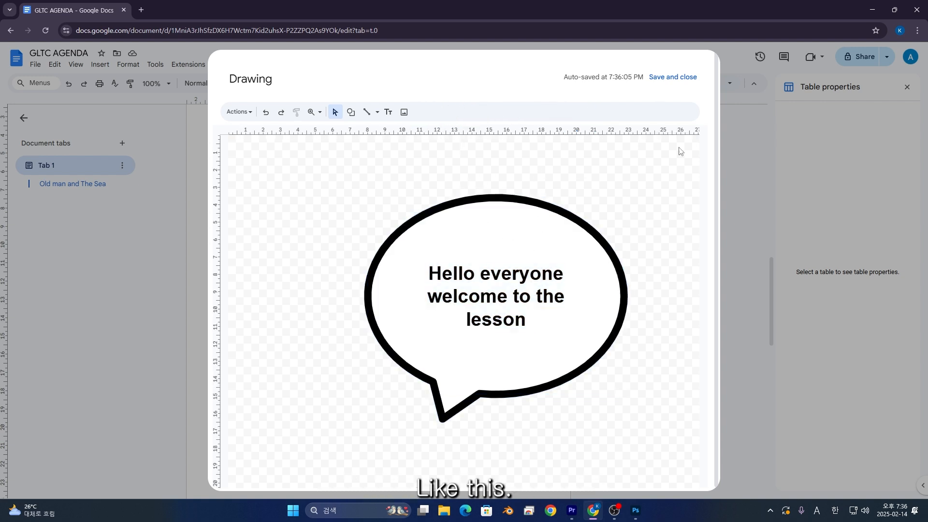
{"action": "left_click", "coordinate": [676, 86]}
Shrink the inserted speech bubble to about 7.9 cm wide so that it sits beside the rabbit drawing
{"action": "left_click_drag", "start_coordinate": [504, 467], "coordinate": [382, 372]}
{"action": "scroll", "coordinate": [414, 263], "scroll_direction": "down", "scroll_amount": 15}
{"action": "scroll", "coordinate": [433, 267], "scroll_direction": "up", "scroll_amount": 20}
{"action": "scroll", "coordinate": [435, 266], "scroll_direction": "down", "scroll_amount": 12}
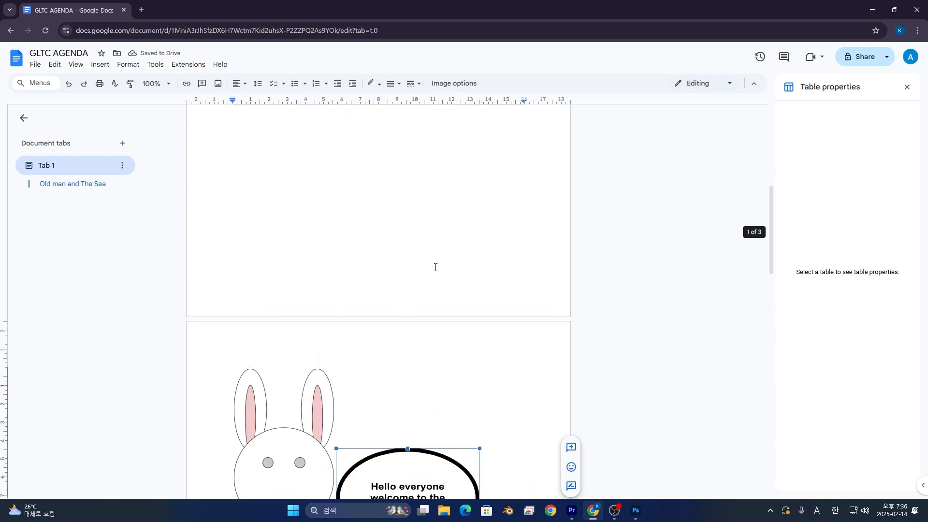
{"action": "left_click", "coordinate": [514, 335]}
{"action": "scroll", "coordinate": [513, 332], "scroll_direction": "up", "scroll_amount": 6}
{"action": "left_click", "coordinate": [454, 342]}
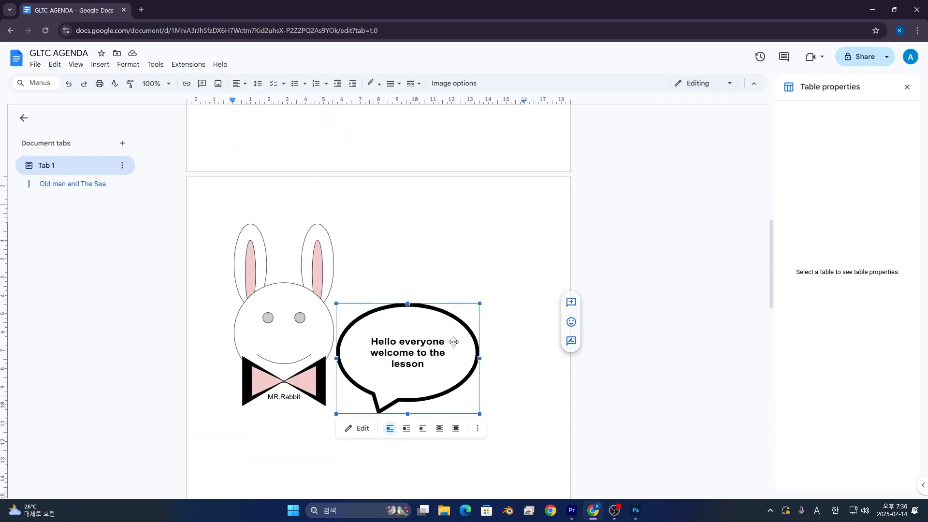
{"action": "left_click", "coordinate": [491, 213]}
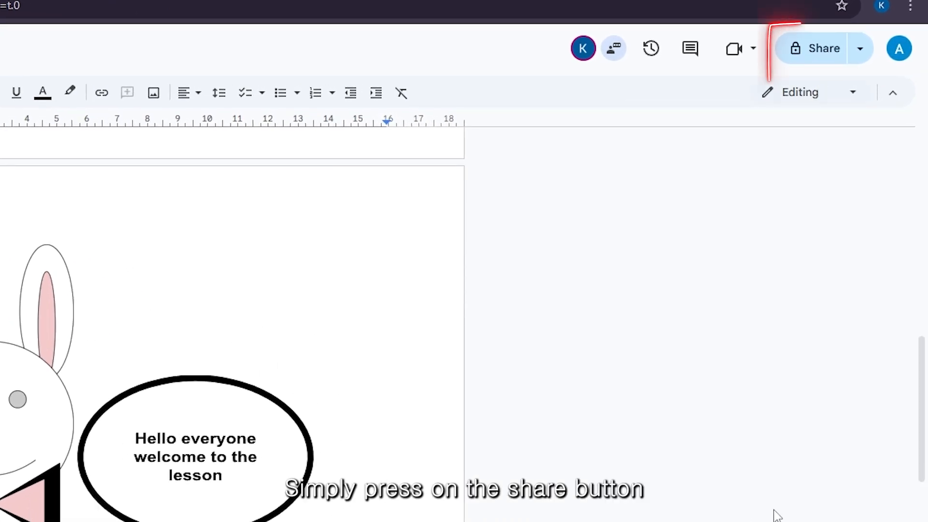
Share the document with anyone with the link in the Editor role, and copy the sharing link
{"action": "left_click", "coordinate": [799, 48]}
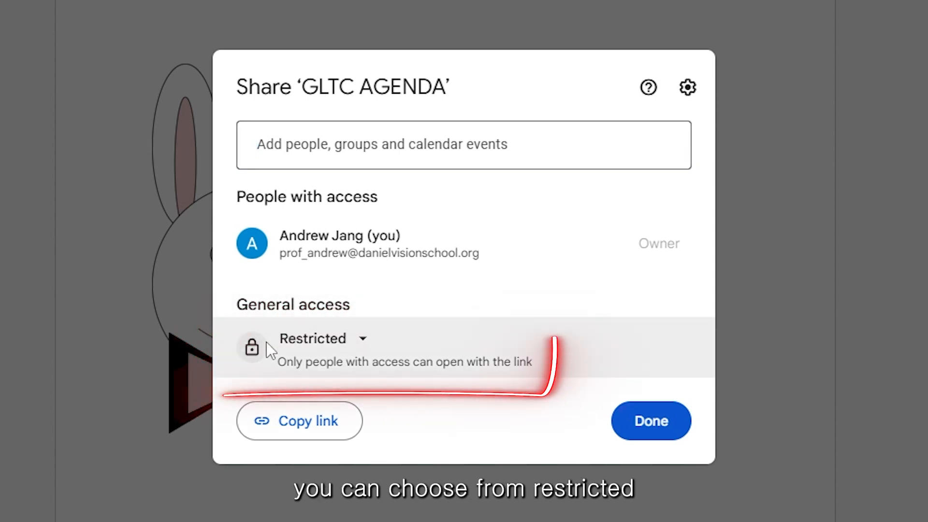
{"action": "left_click", "coordinate": [338, 344]}
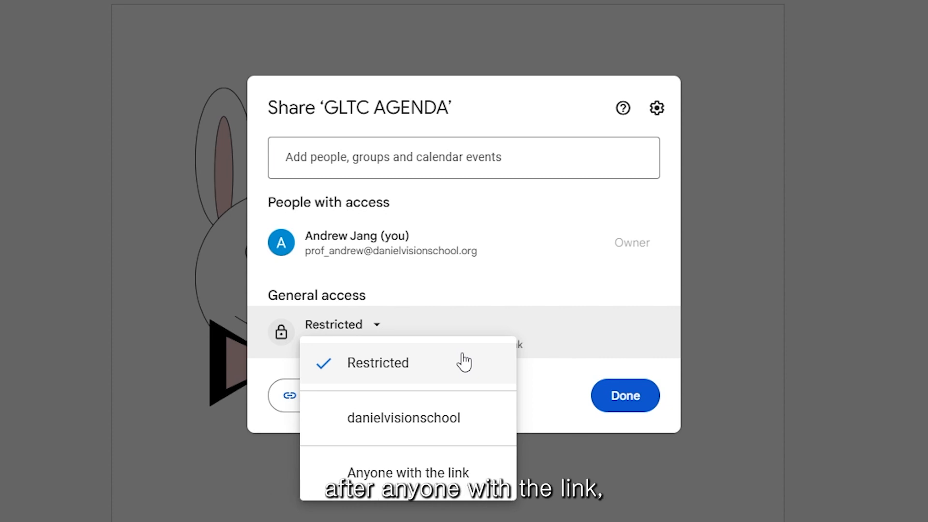
{"action": "left_click", "coordinate": [454, 473]}
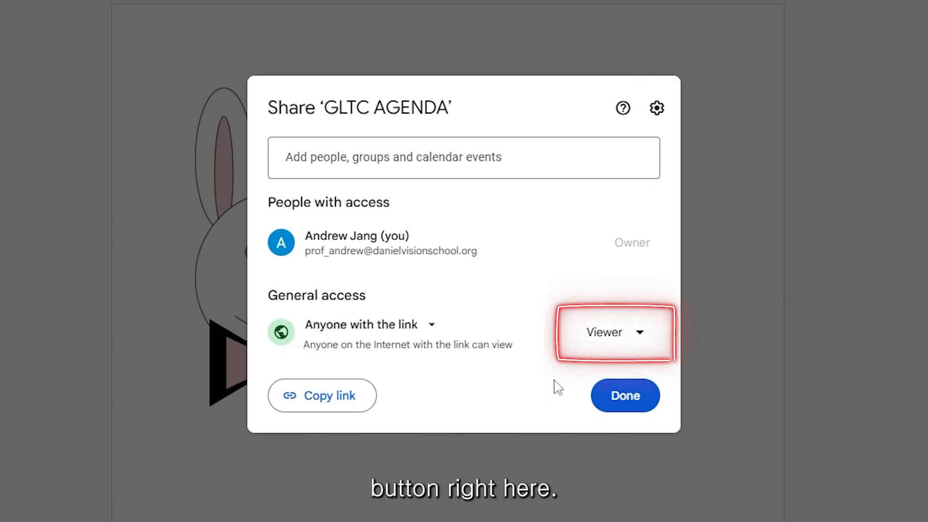
{"action": "left_click", "coordinate": [645, 345]}
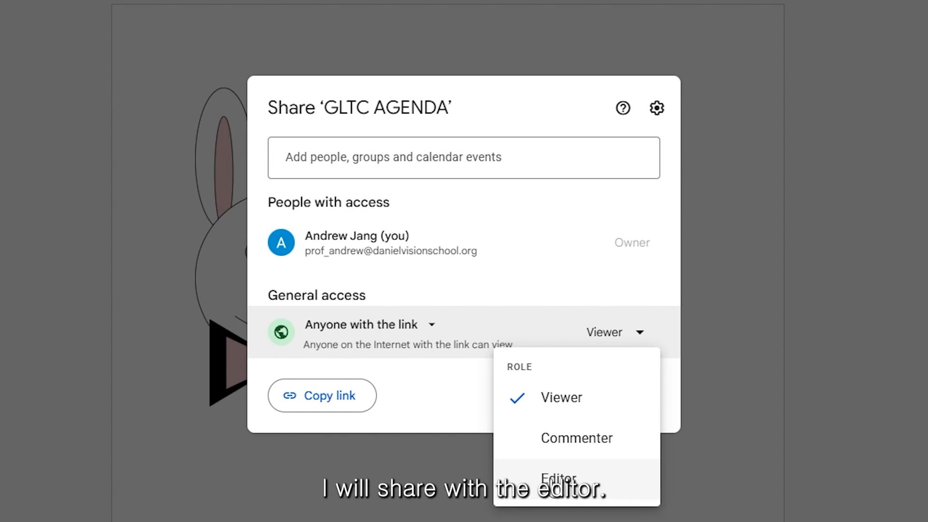
{"action": "left_click", "coordinate": [553, 490]}
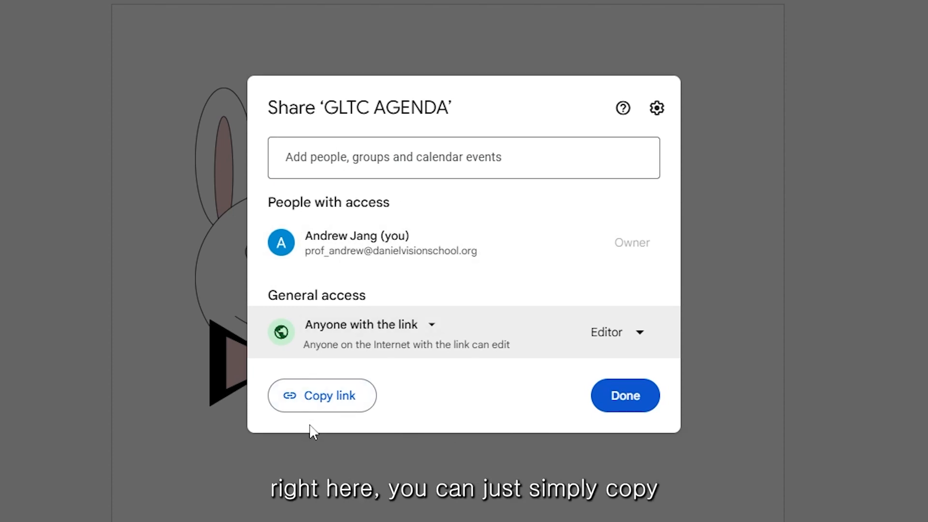
{"action": "left_click", "coordinate": [296, 411]}
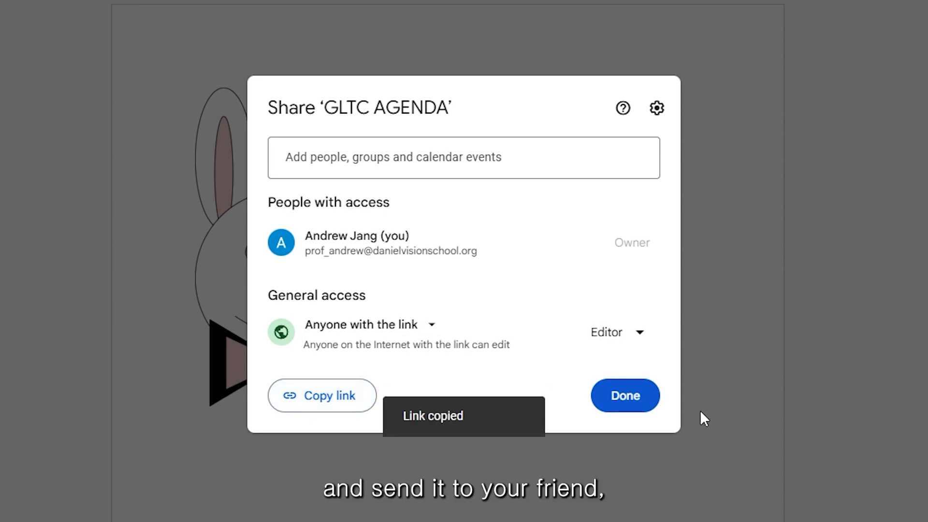
{"action": "left_click", "coordinate": [647, 408]}
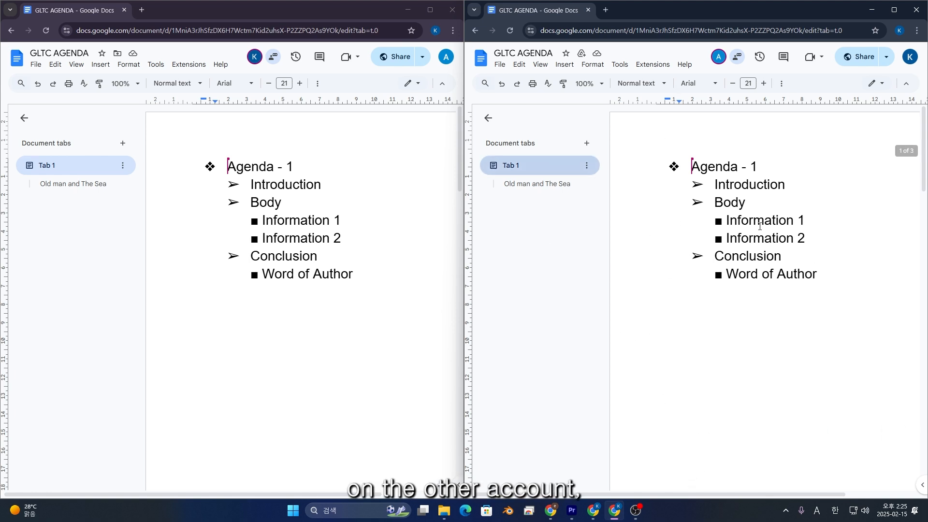
In the second account's window, move the text cursor along the "Agenda - 1" line and down into "Introduction"
{"action": "mouse_move", "coordinate": [691, 166]}
{"action": "left_mouse_down"}
{"action": "mouse_move", "coordinate": [720, 164]}
{"action": "mouse_move", "coordinate": [684, 184]}
{"action": "mouse_move", "coordinate": [699, 168]}
{"action": "left_mouse_up"}
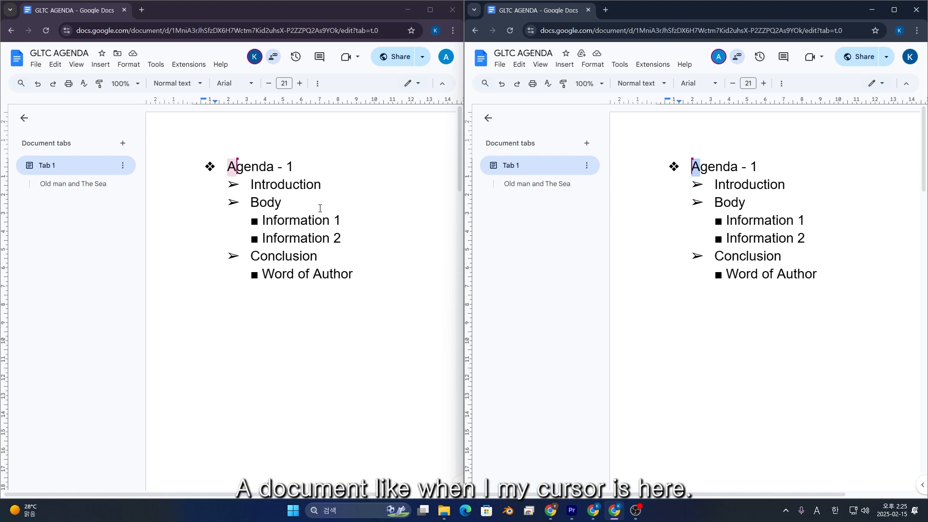
{"action": "left_click", "coordinate": [716, 166]}
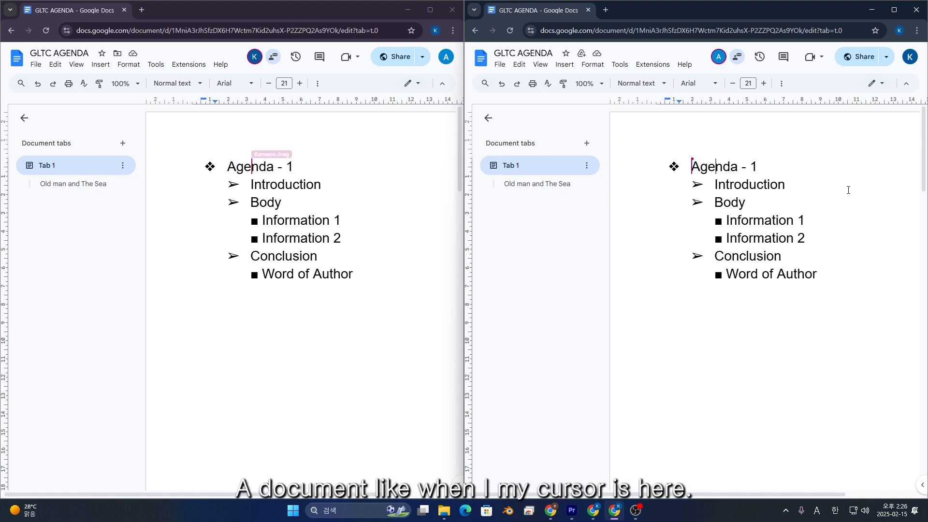
{"action": "key", "text": "Right"}
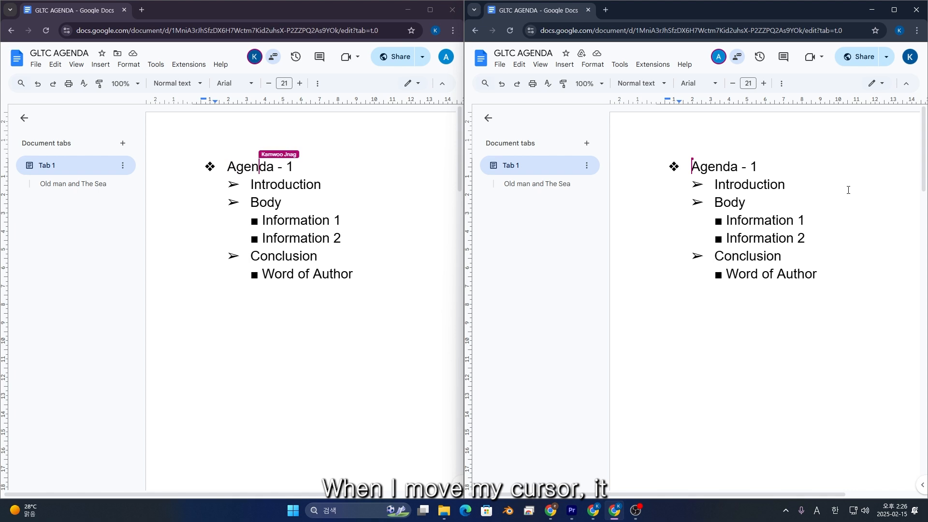
{"action": "key", "text": "Right"}
{"action": "key", "text": "Right"}
{"action": "key", "text": "Right"}
{"action": "key", "text": "Right"}
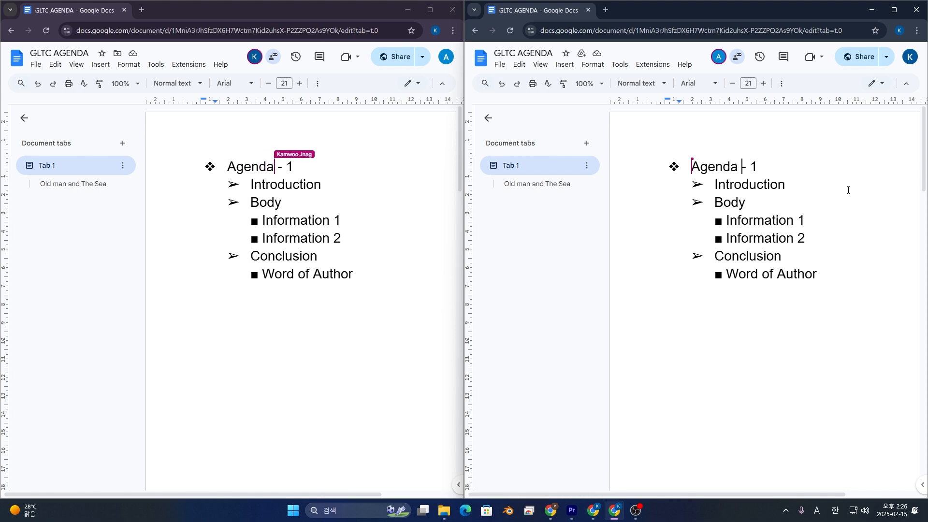
{"action": "key", "text": "Down"}
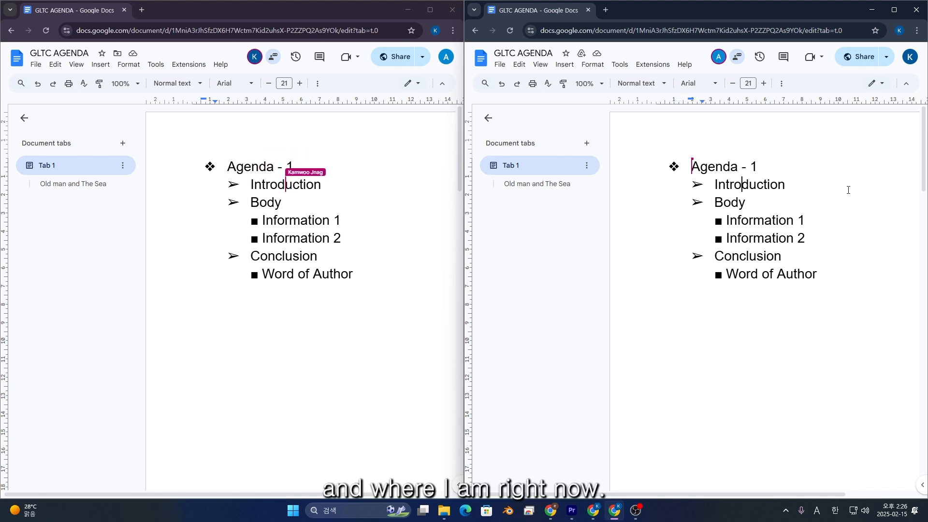
Delete the text of the "Introduction" list item from the second account and undo the deletion
{"action": "left_click_drag", "start_coordinate": [848, 190], "coordinate": [637, 182]}
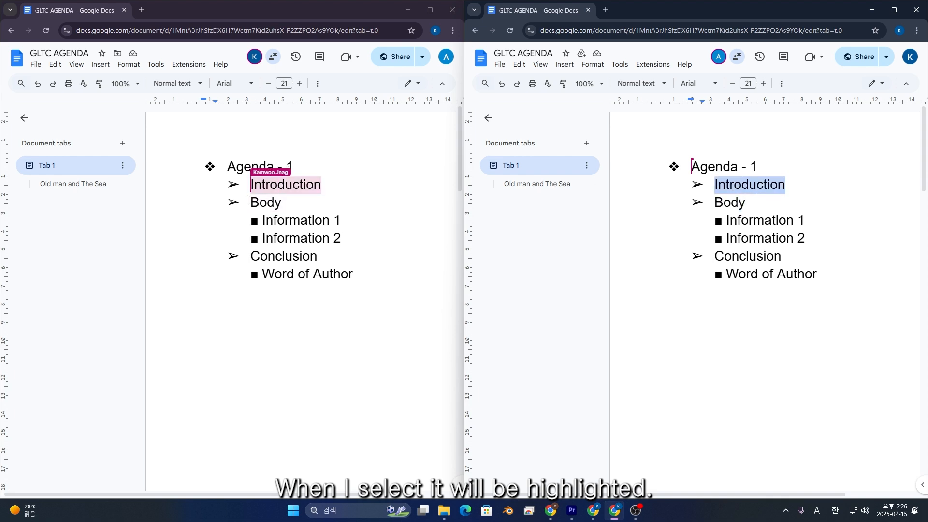
{"action": "key", "text": "Delete"}
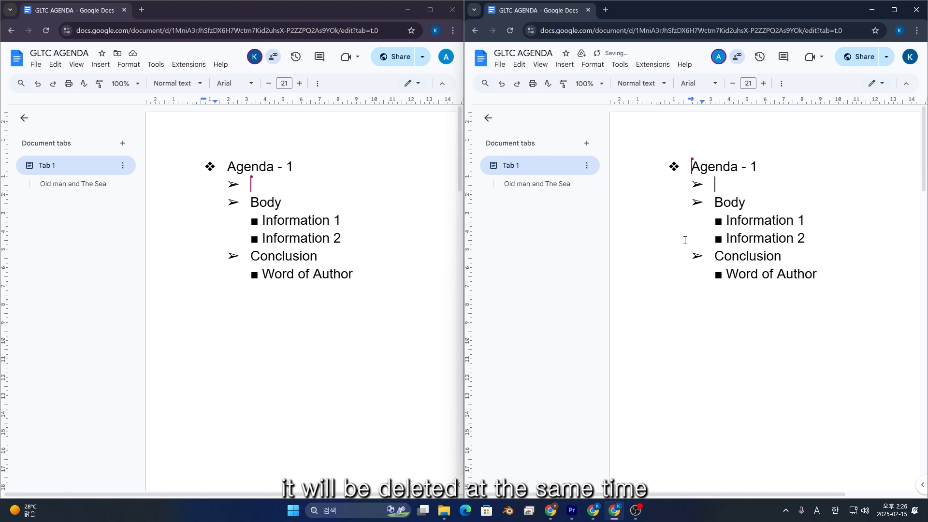
{"action": "key", "text": "ctrl+z"}
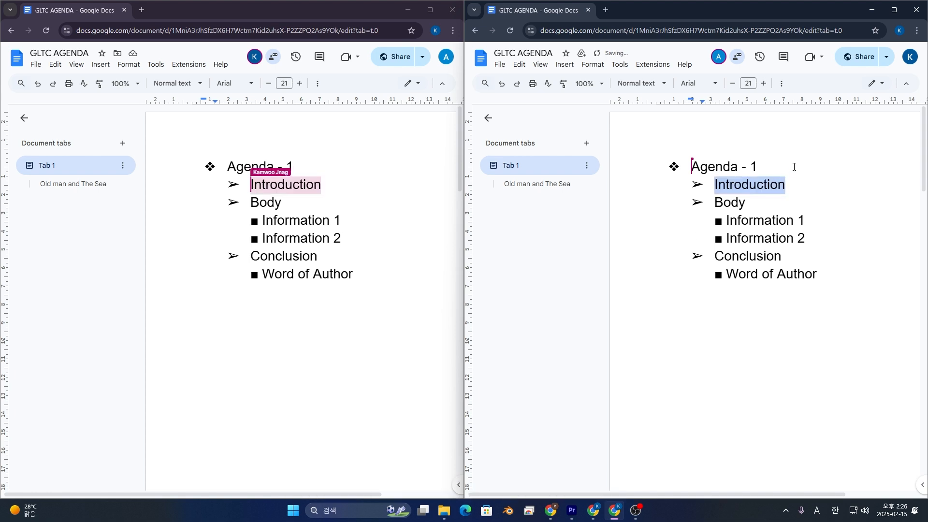
Add the trial text "dd" after "Introduction" from the second account and erase it again
{"action": "left_click", "coordinate": [793, 183]}
{"action": "type", "text": "dd"}
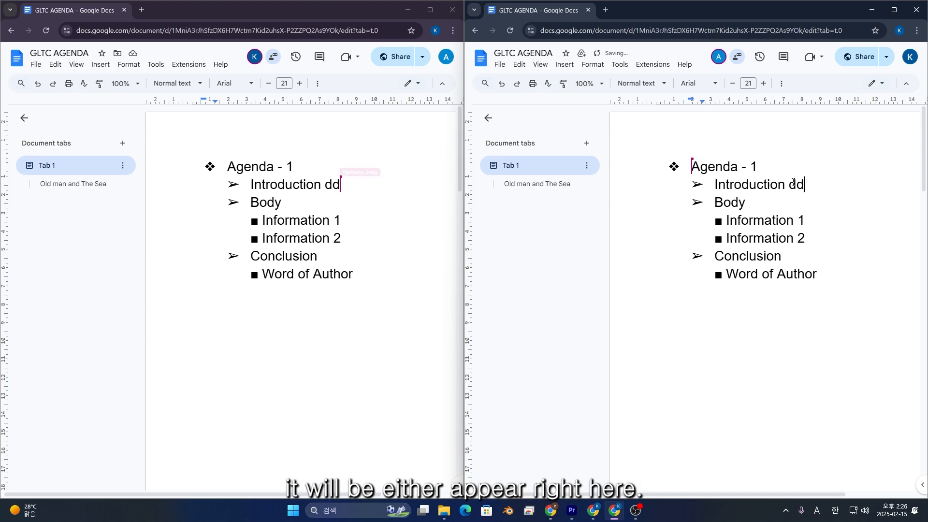
{"action": "key", "text": "BackSpace"}
{"action": "key", "text": "BackSpace"}
{"action": "key", "text": "BackSpace"}
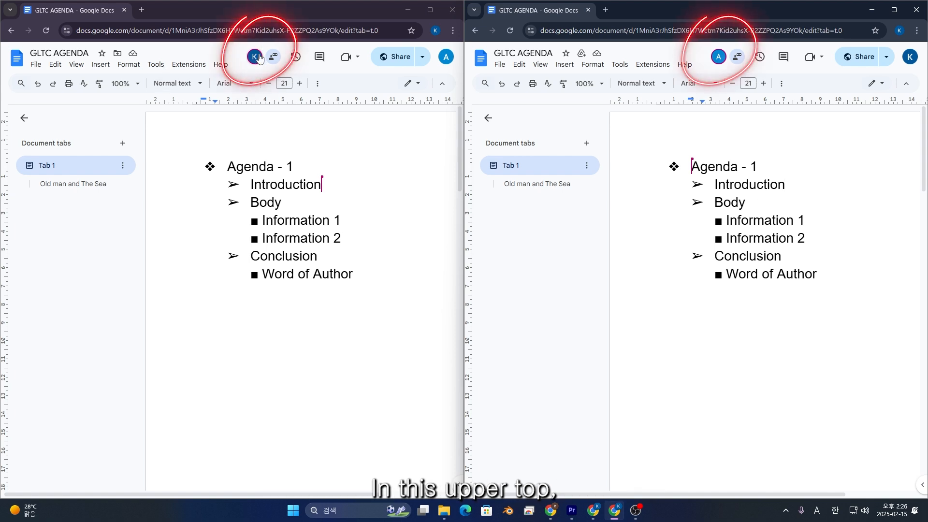
{"action": "mouse_move", "coordinate": [255, 57]}
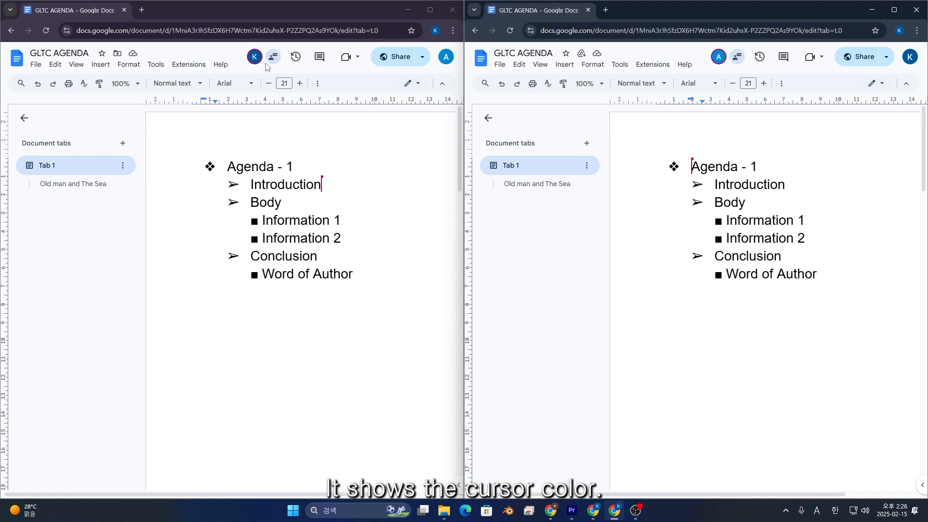
{"action": "mouse_move", "coordinate": [327, 188]}
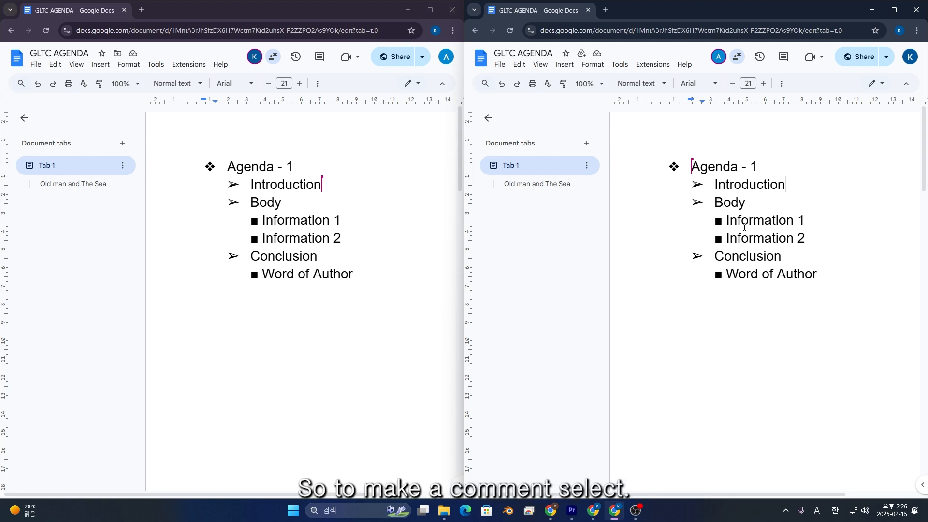
Add the comment "Delete -1" to the "Agenda - 1" line from the second account
{"action": "left_click_drag", "start_coordinate": [699, 178], "coordinate": [769, 162]}
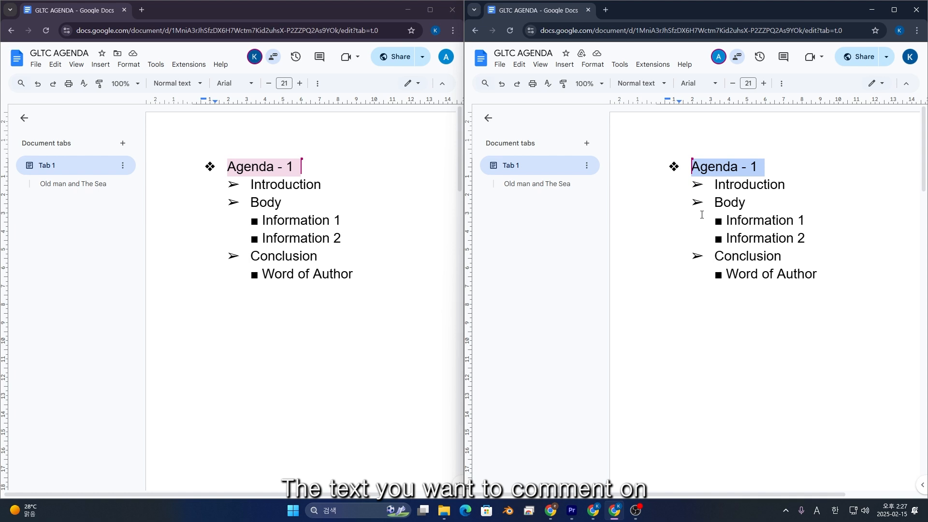
{"action": "right_click", "coordinate": [704, 174]}
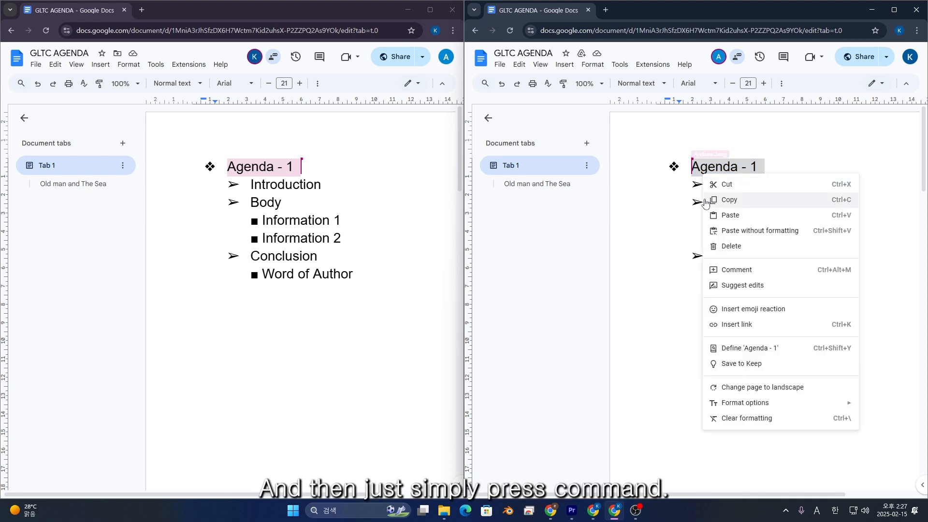
{"action": "left_click", "coordinate": [735, 268]}
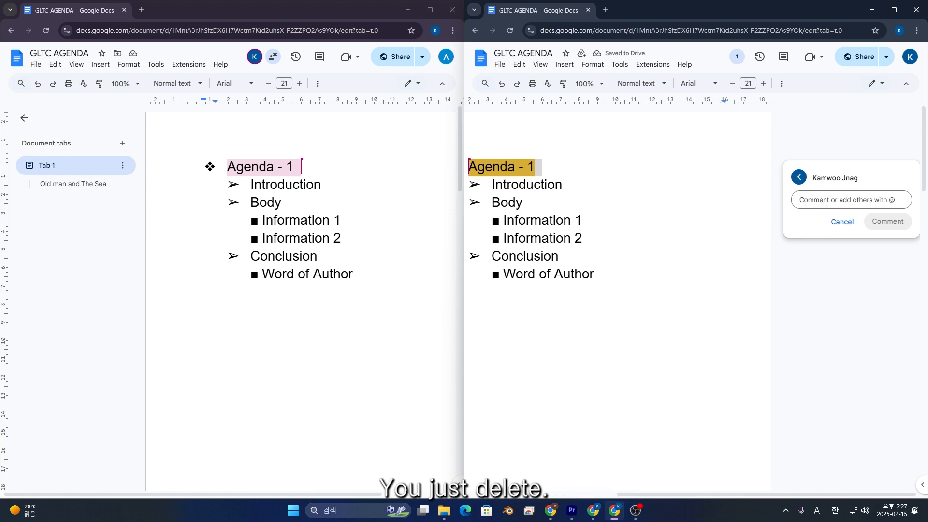
{"action": "type", "text": "Dele"}
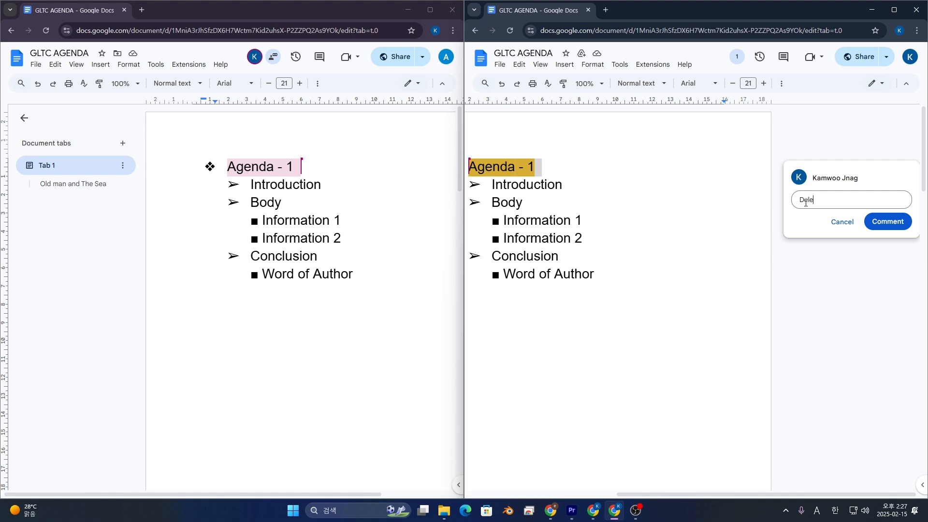
{"action": "type", "text": "te -1"}
{"action": "left_click", "coordinate": [888, 223]}
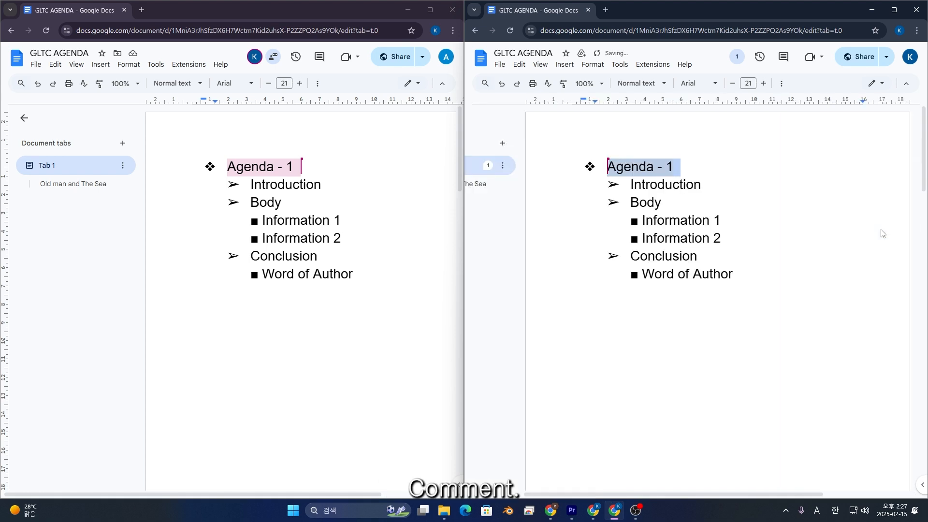
Reply "Okay!" to the "Delete -1" comment from the first account and show all comments in the second account's window
{"action": "left_click", "coordinate": [286, 184]}
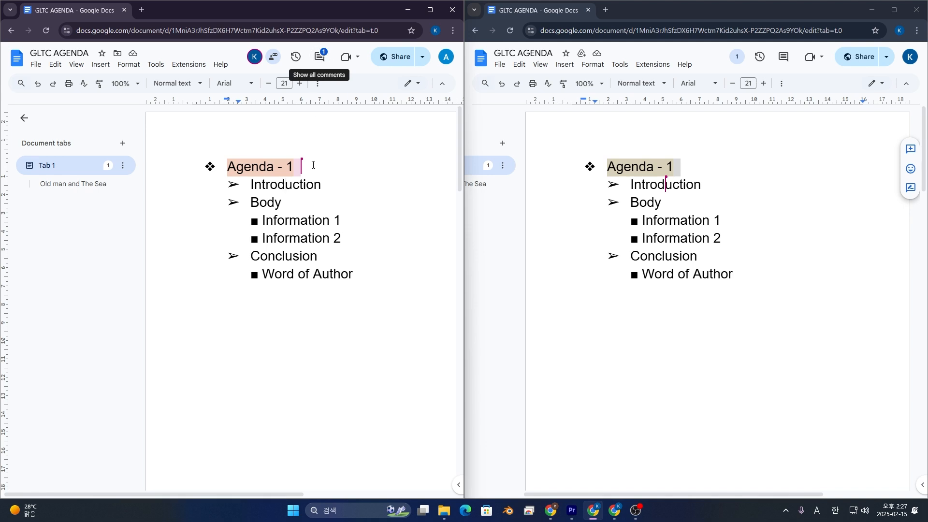
{"action": "left_click", "coordinate": [743, 184]}
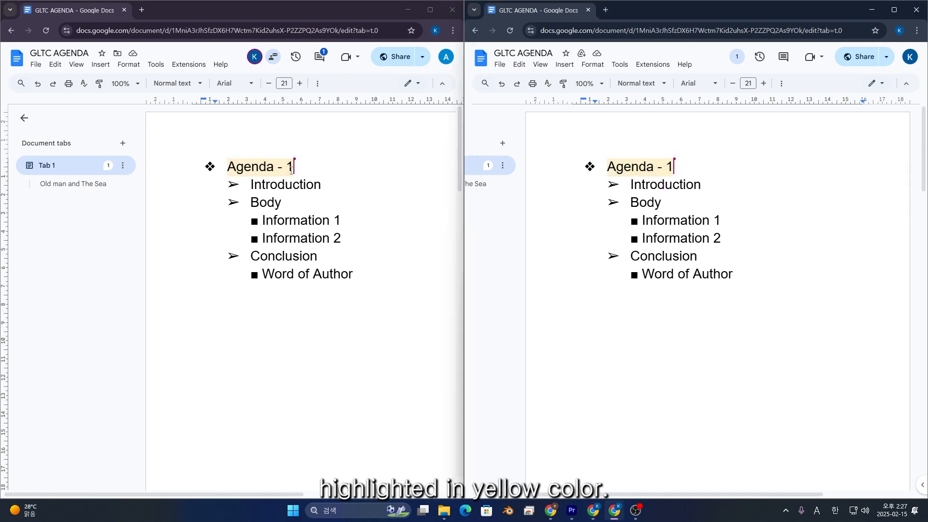
{"action": "left_click", "coordinate": [323, 58]}
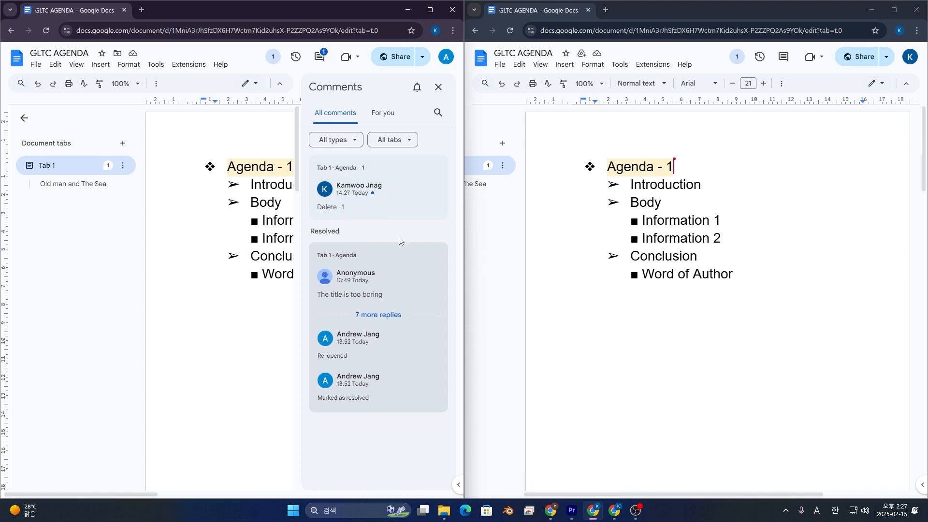
{"action": "left_click", "coordinate": [336, 206]}
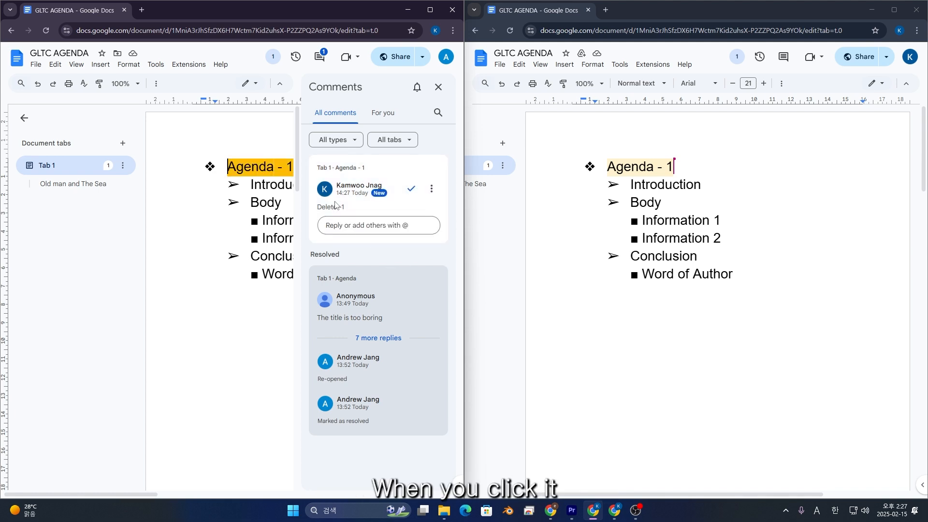
{"action": "left_click", "coordinate": [357, 220]}
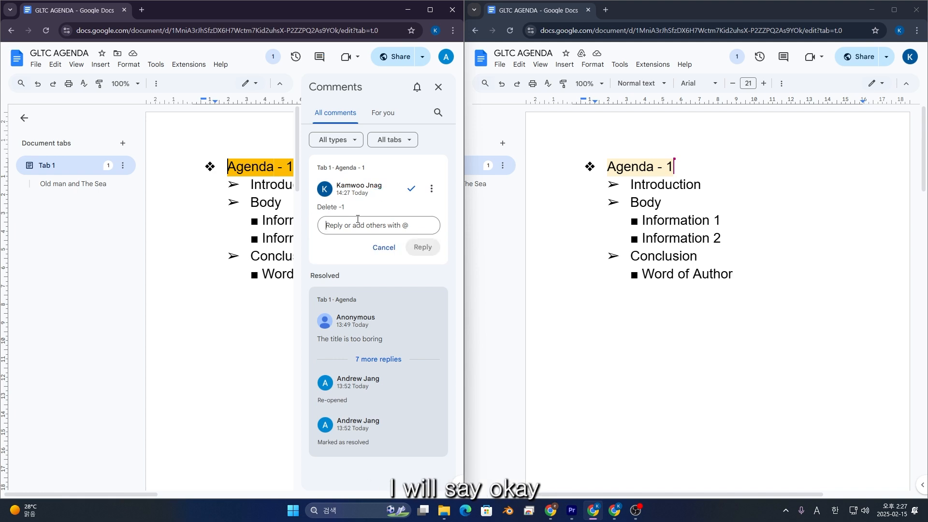
{"action": "type", "text": "Okay!"}
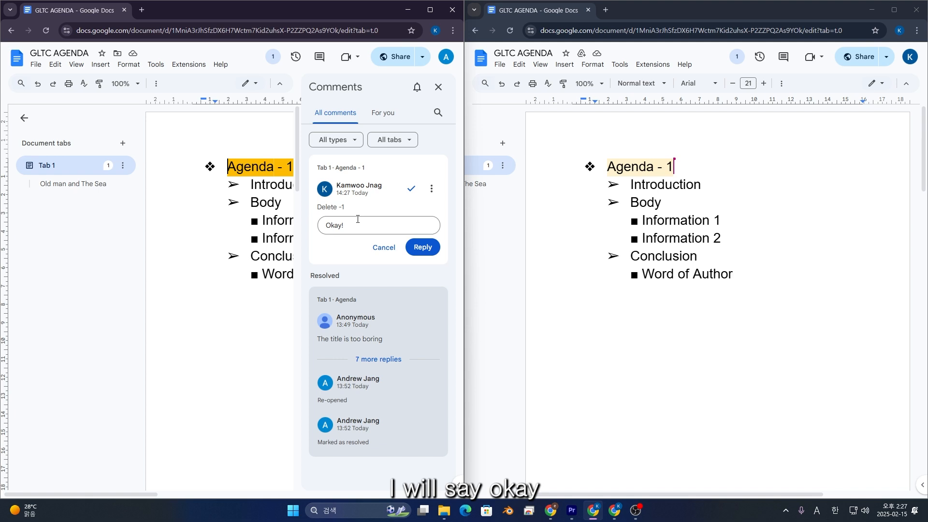
{"action": "left_click", "coordinate": [423, 247]}
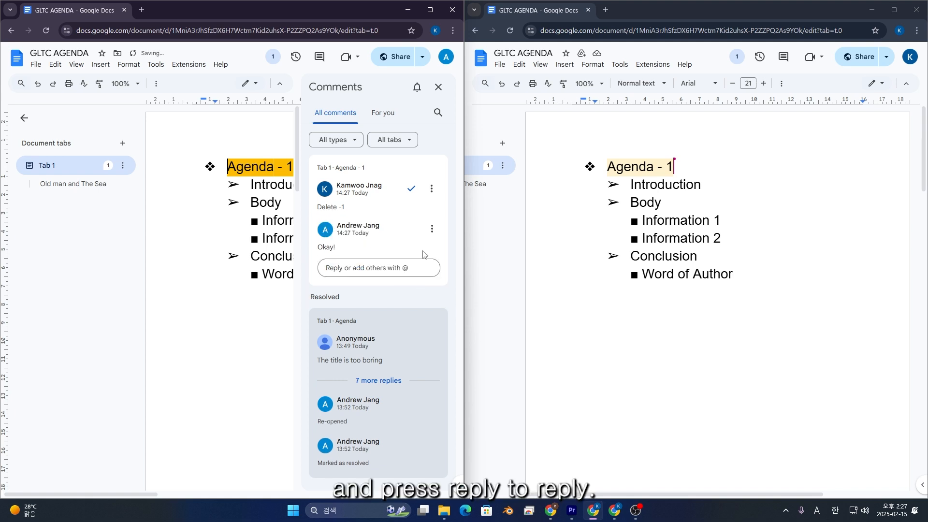
{"action": "left_click", "coordinate": [784, 57]}
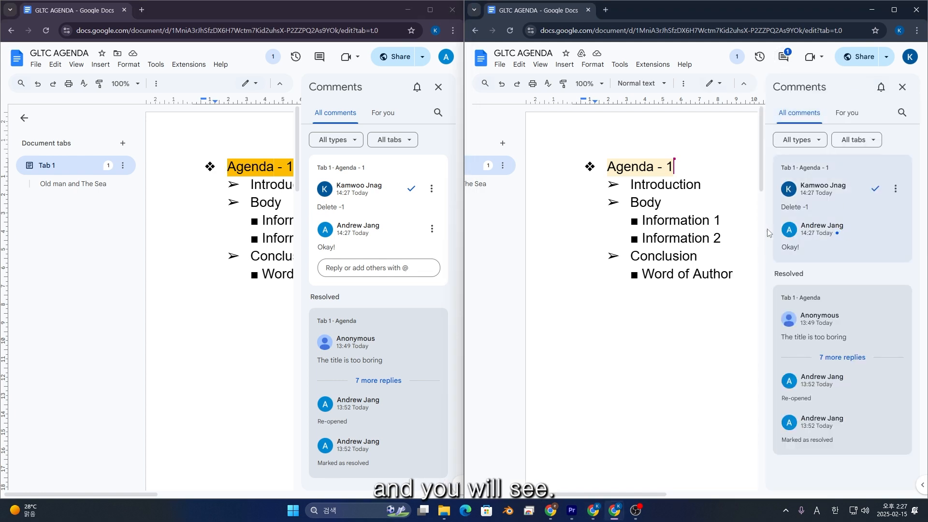
Copy the link to the "Delete -1" comment from the first account, open it in a new second-account tab and close that tab
{"action": "left_click", "coordinate": [367, 223]}
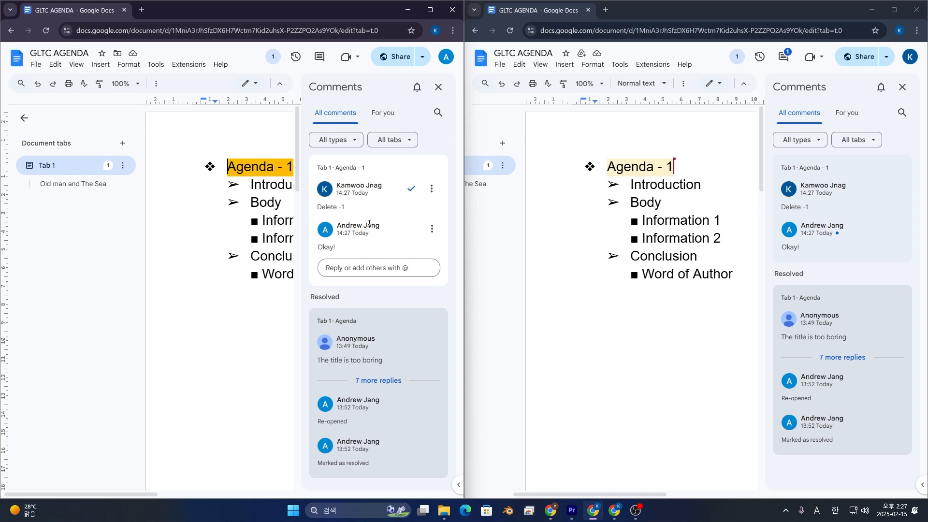
{"action": "left_click", "coordinate": [427, 194]}
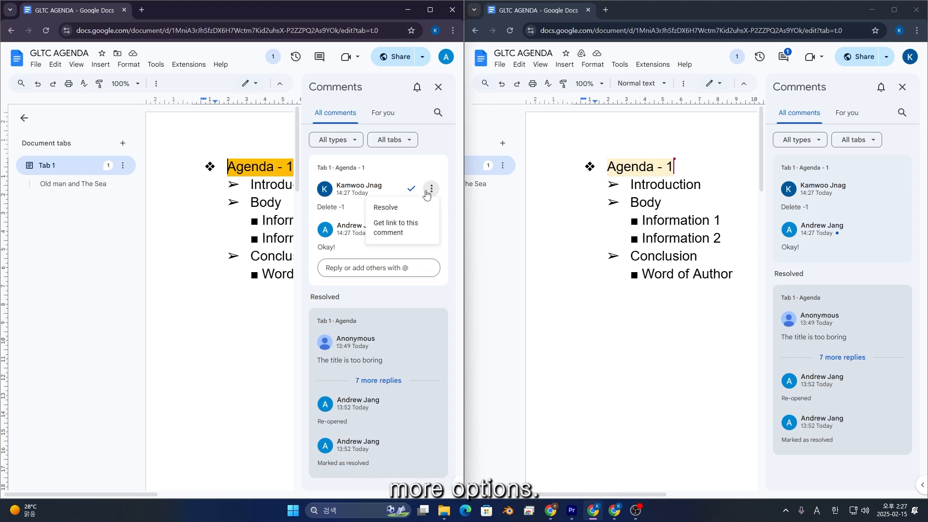
{"action": "left_click", "coordinate": [409, 234]}
{"action": "left_click", "coordinate": [605, 10]}
{"action": "key", "text": "ctrl+v"}
{"action": "key", "text": "Return"}
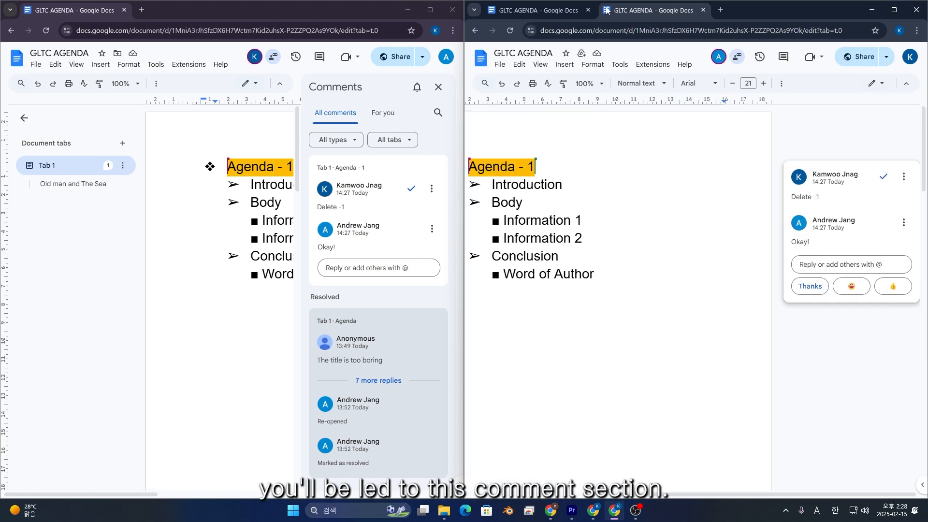
{"action": "key", "text": "ctrl+w"}
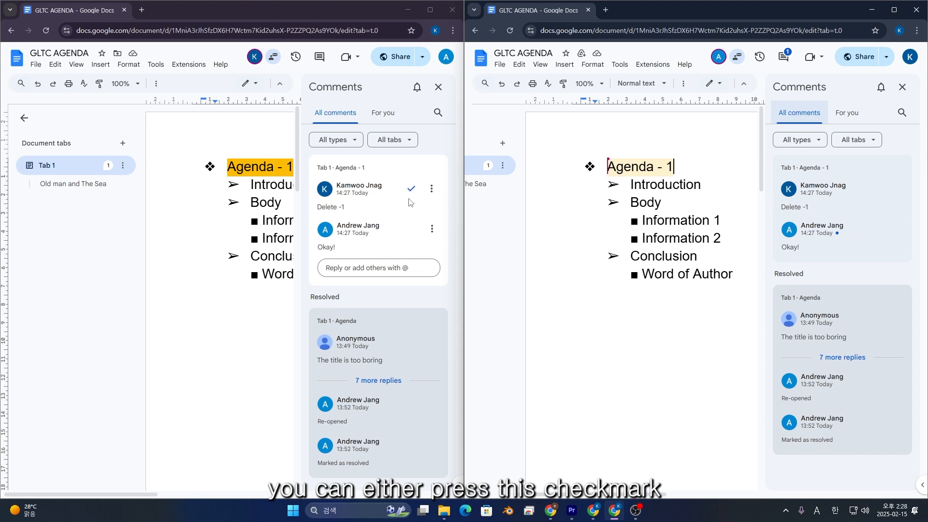
Resolve the "Delete -1" comment from the first account and close the comments list in both windows
{"action": "left_click", "coordinate": [427, 193]}
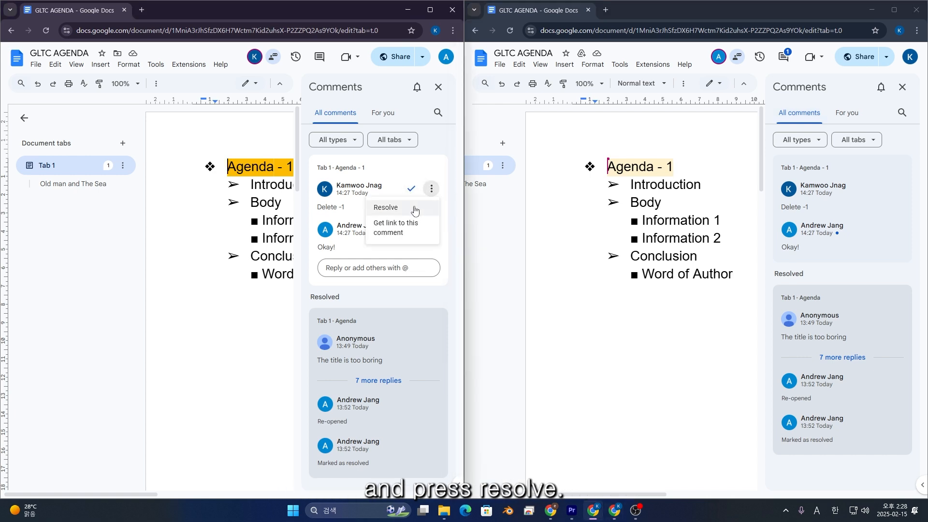
{"action": "left_click", "coordinate": [412, 190]}
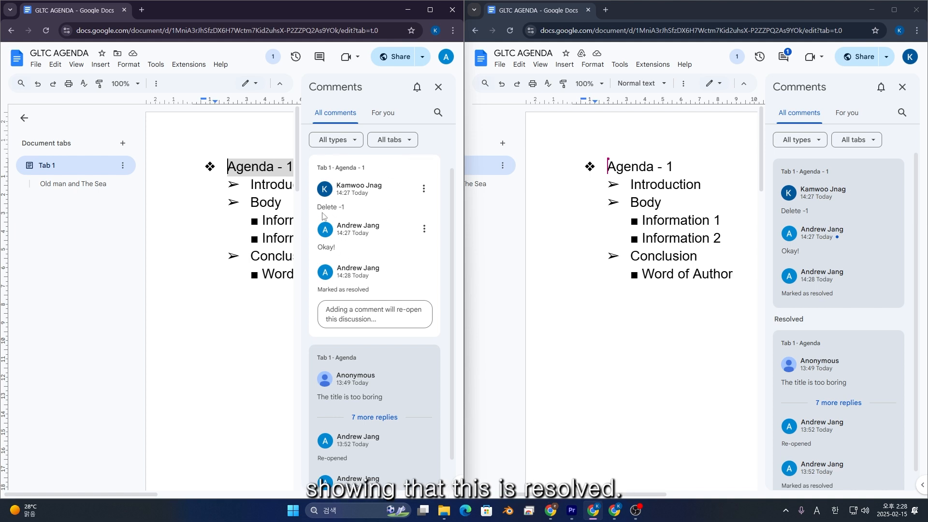
{"action": "scroll", "coordinate": [377, 338], "scroll_direction": "down", "scroll_amount": 2}
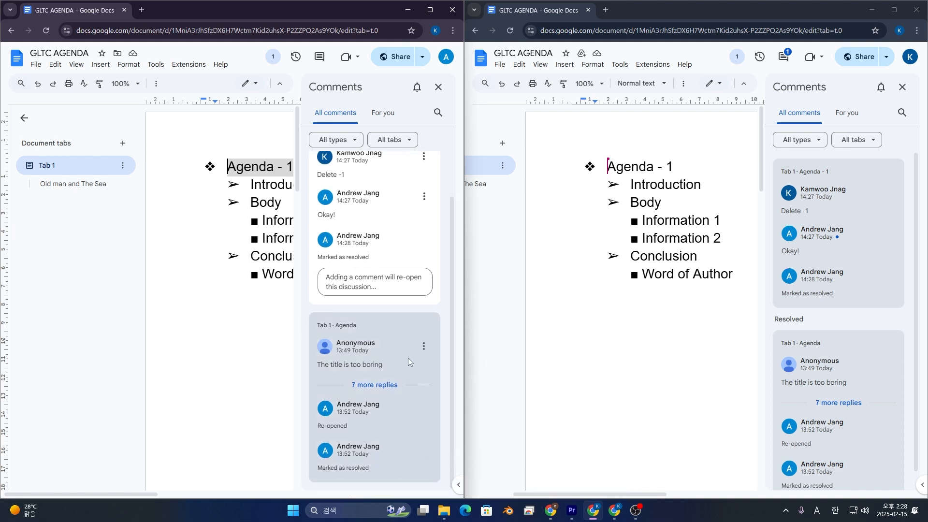
{"action": "left_click_drag", "start_coordinate": [318, 255], "coordinate": [370, 262]}
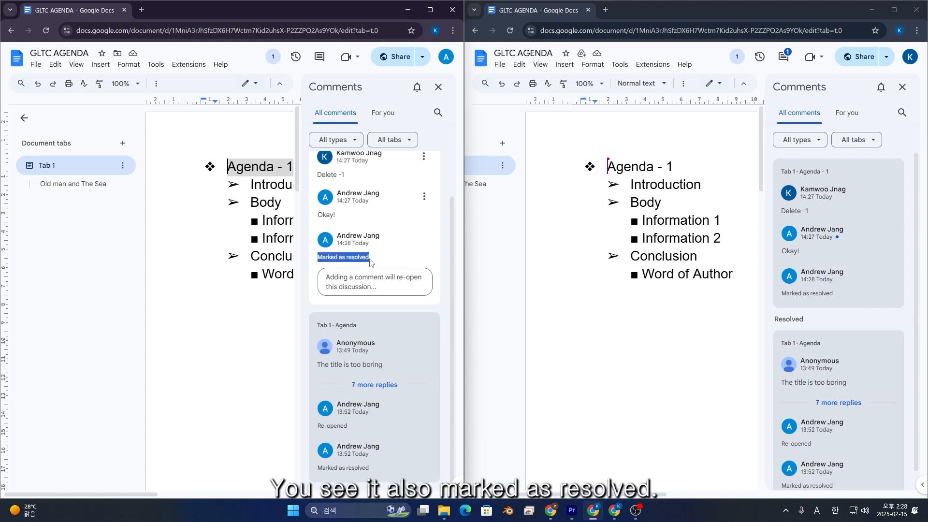
{"action": "right_click", "coordinate": [373, 270]}
{"action": "scroll", "coordinate": [370, 278], "scroll_direction": "up", "scroll_amount": 1}
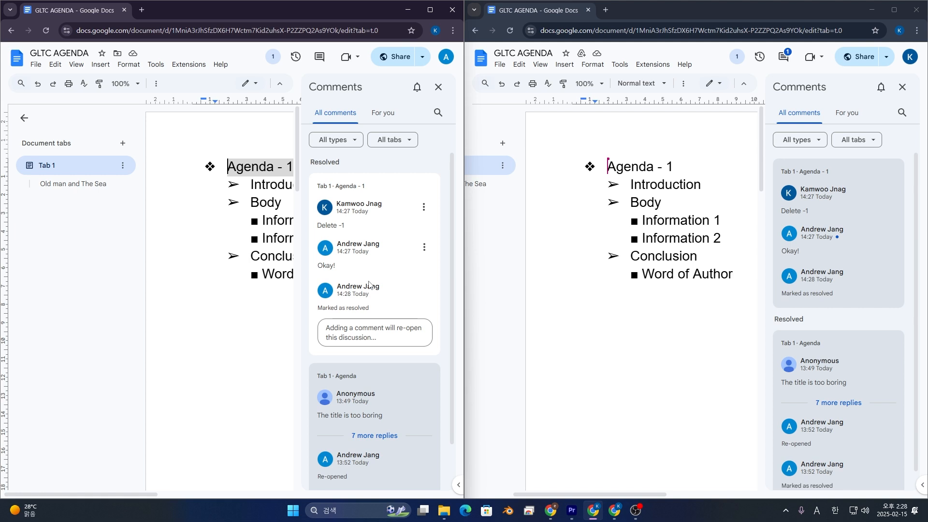
{"action": "left_click", "coordinate": [439, 87]}
{"action": "left_click", "coordinate": [905, 87]}
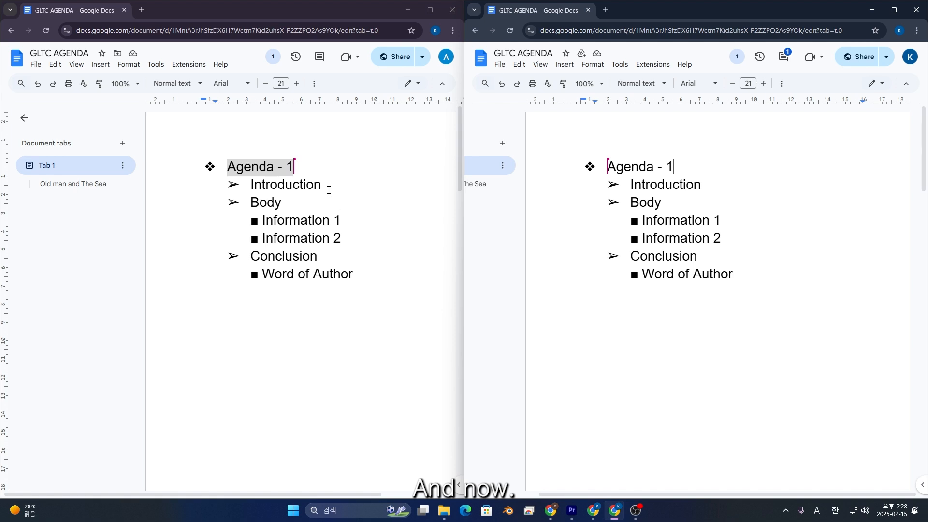
Switch the second account's window to suggesting edits and suggest deleting " - 1" from the "Agenda - 1" line
{"action": "triple_click", "coordinate": [639, 169]}
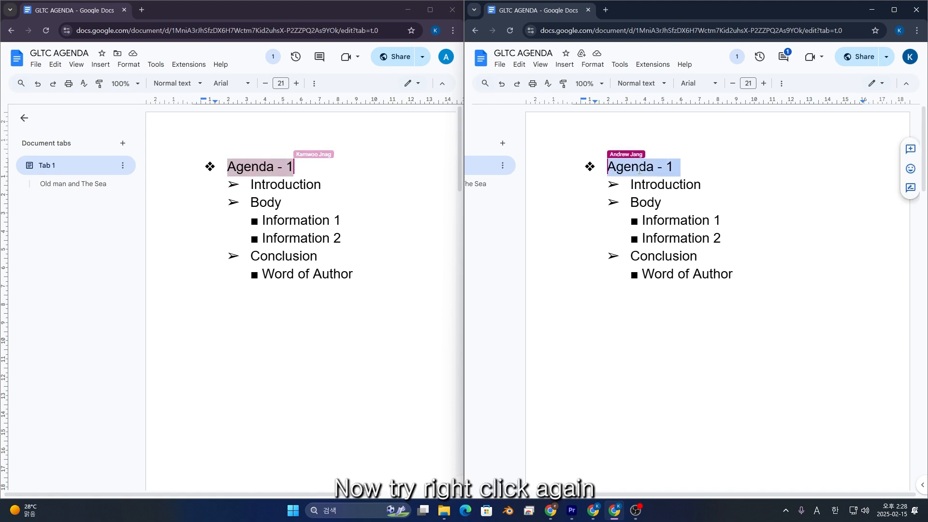
{"action": "right_click", "coordinate": [639, 169]}
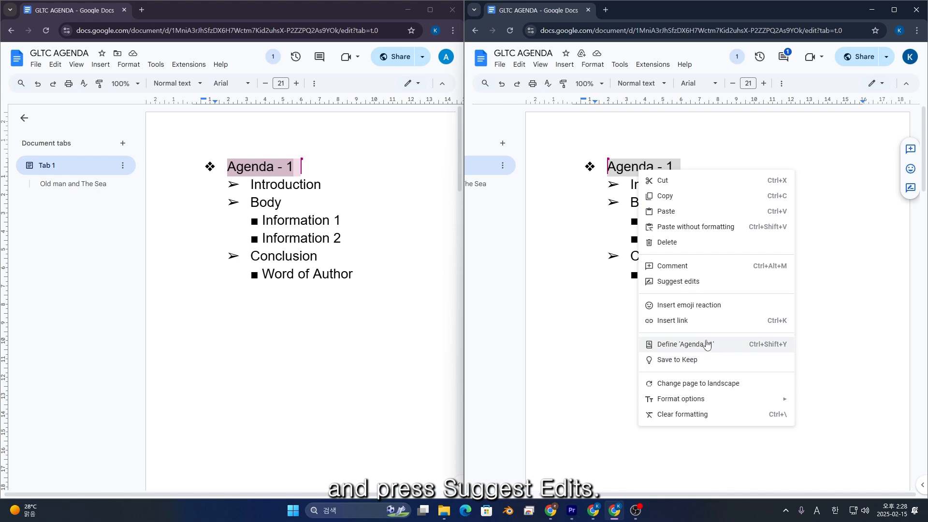
{"action": "left_click", "coordinate": [714, 290]}
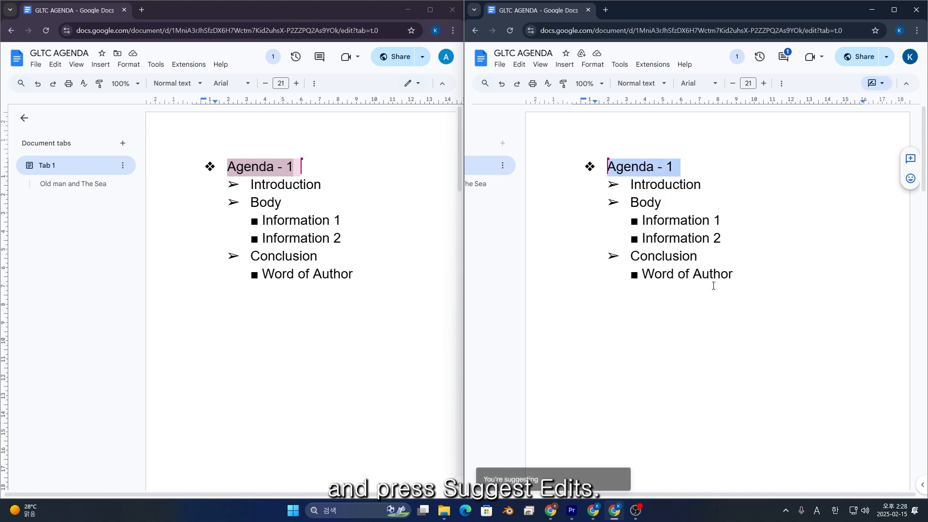
{"action": "left_click", "coordinate": [678, 175]}
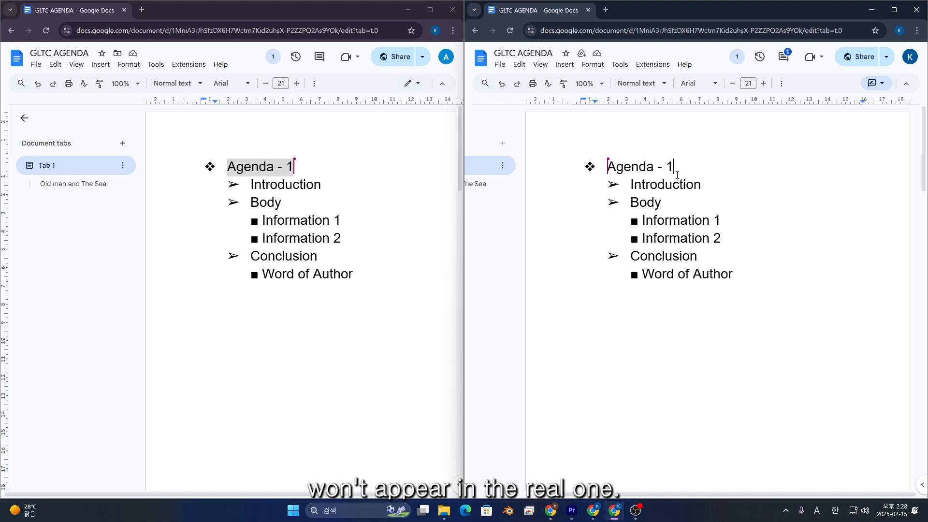
{"action": "key", "text": "BackSpace"}
{"action": "key", "text": "BackSpace"}
{"action": "key", "text": "BackSpace"}
{"action": "key", "text": "BackSpace"}
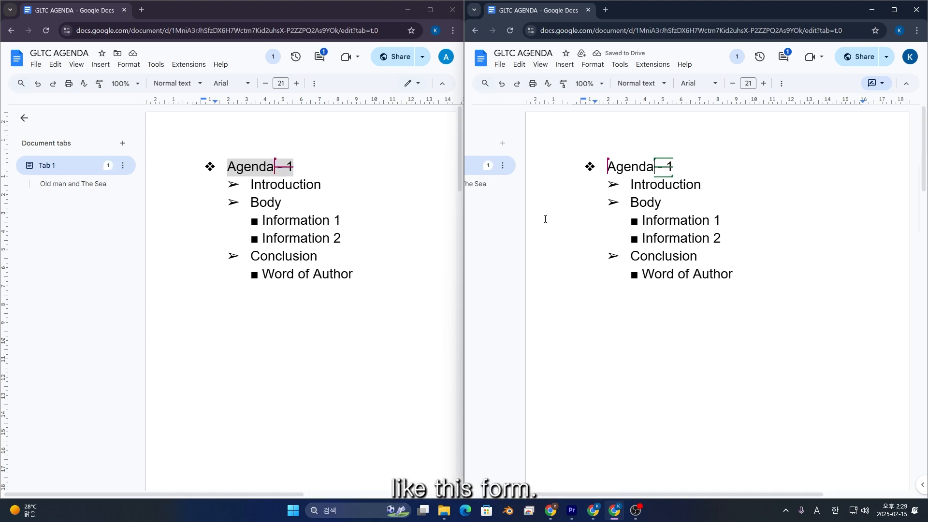
Delete the suggested " - 1" after "Agenda" from the first account and undo the deletion
{"action": "left_click", "coordinate": [315, 220]}
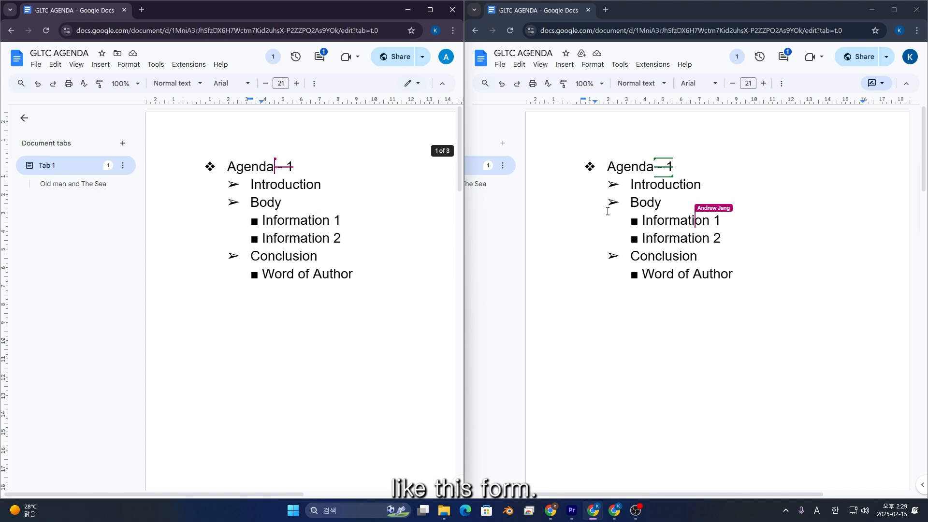
{"action": "left_click", "coordinate": [662, 202]}
{"action": "left_click", "coordinate": [264, 238]}
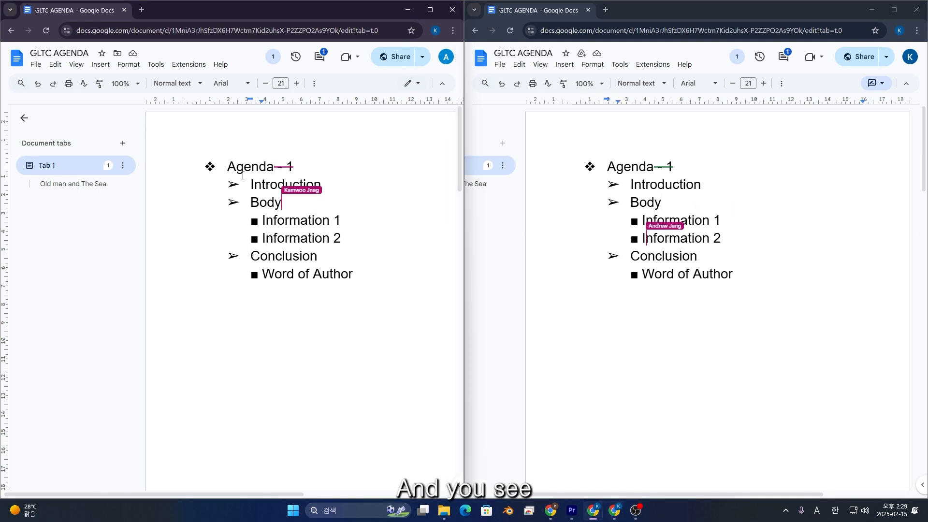
{"action": "left_click", "coordinate": [292, 167]}
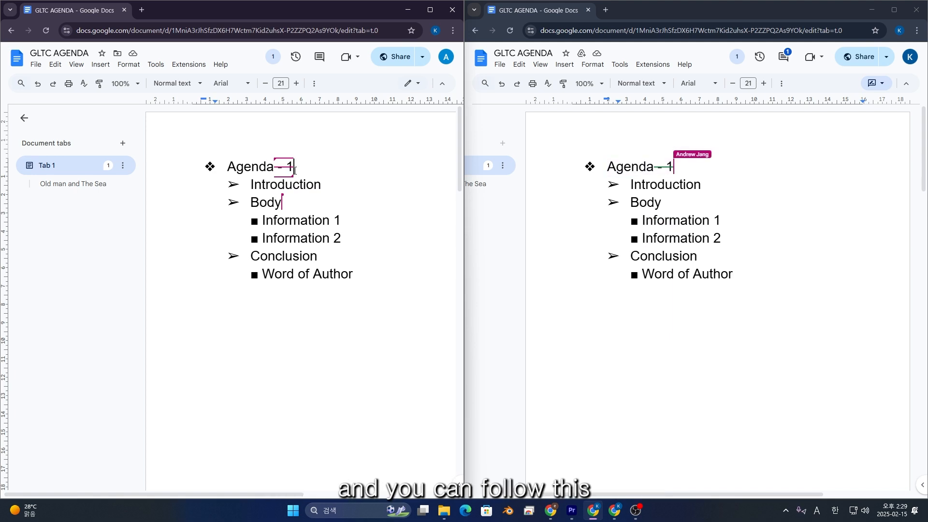
{"action": "key", "text": "BackSpace"}
{"action": "key", "text": "BackSpace"}
{"action": "key", "text": "BackSpace"}
{"action": "key", "text": "BackSpace"}
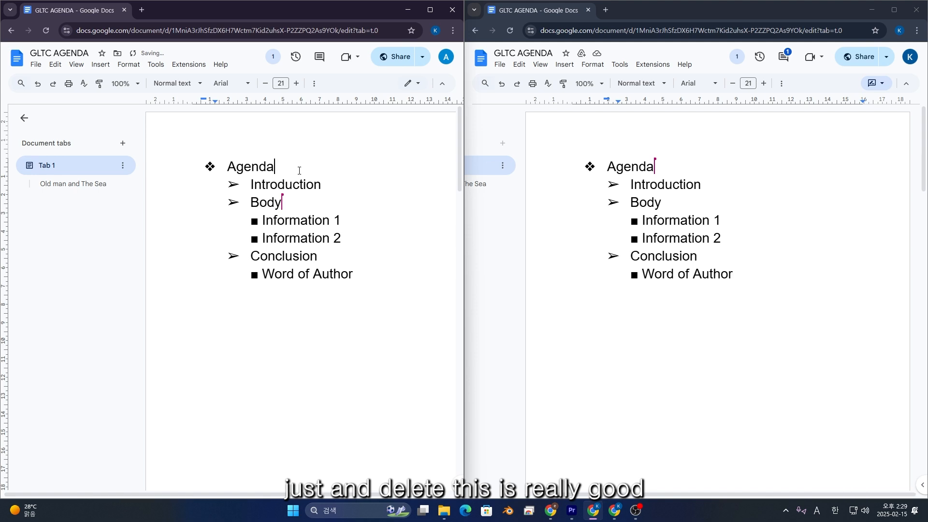
{"action": "key", "text": "ctrl+z"}
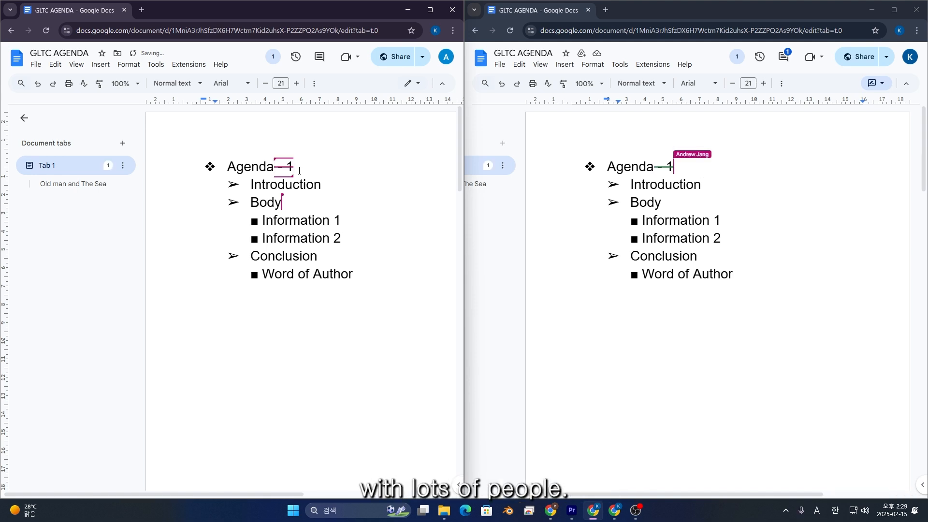